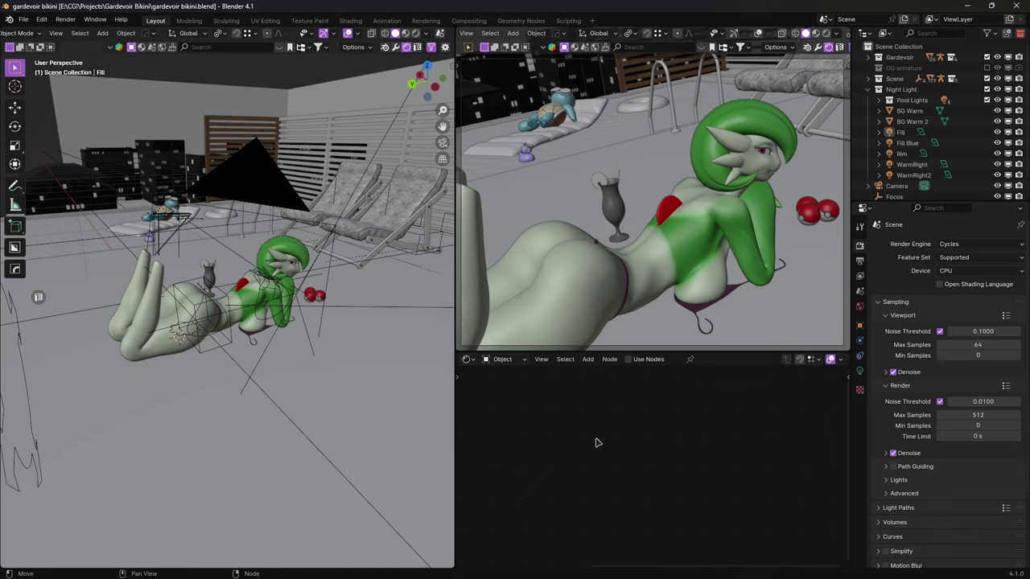
Switch to the Compositing workspace to see the Render Layers node feeding Composite
click(457, 23)
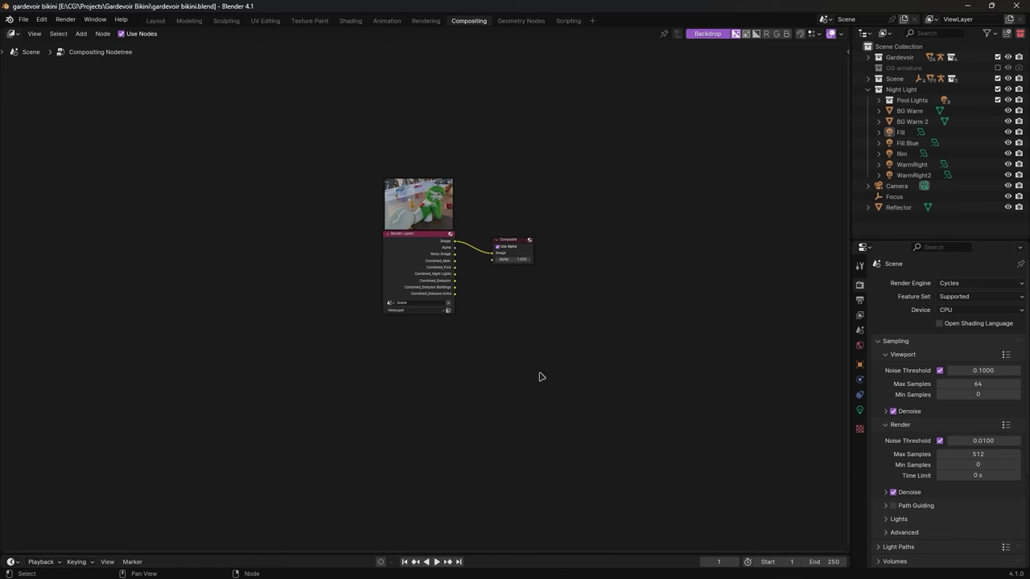
Tick the Emission, Mist and Denoising Data passes in View Layer properties
click(860, 316)
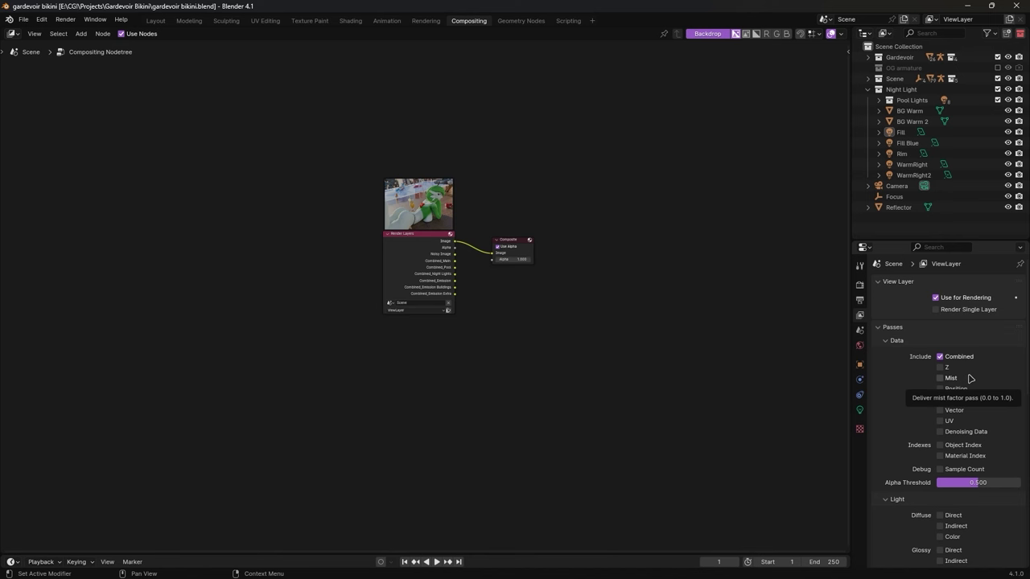
scroll(950, 418, down, 2)
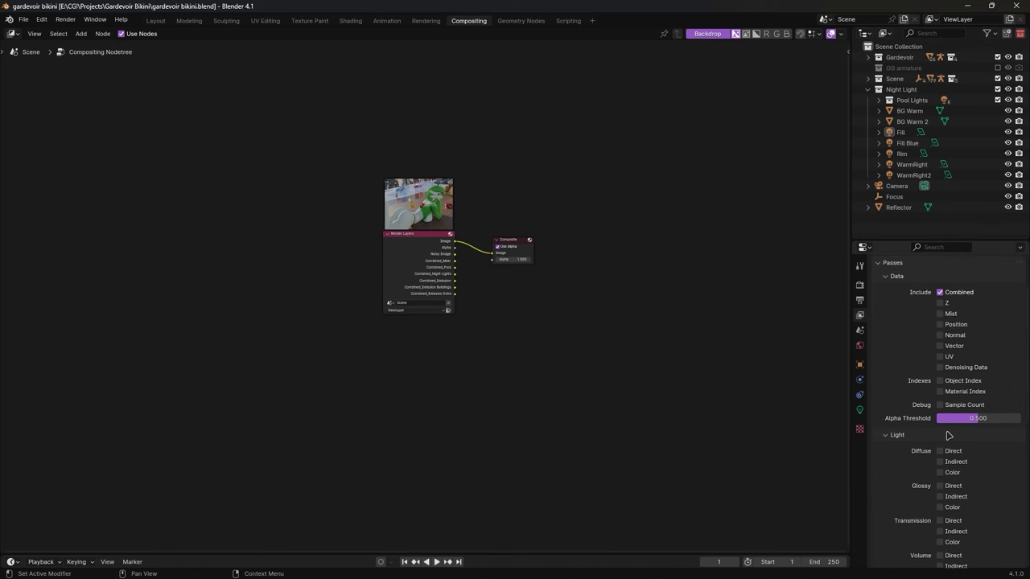
scroll(948, 435, down, 3)
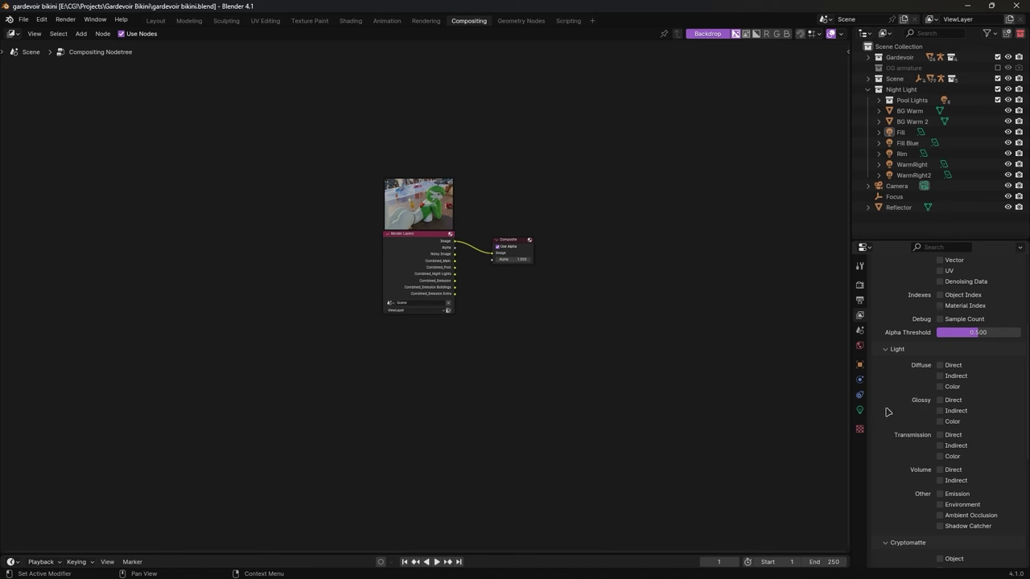
click(940, 493)
scroll(917, 450, up, 4)
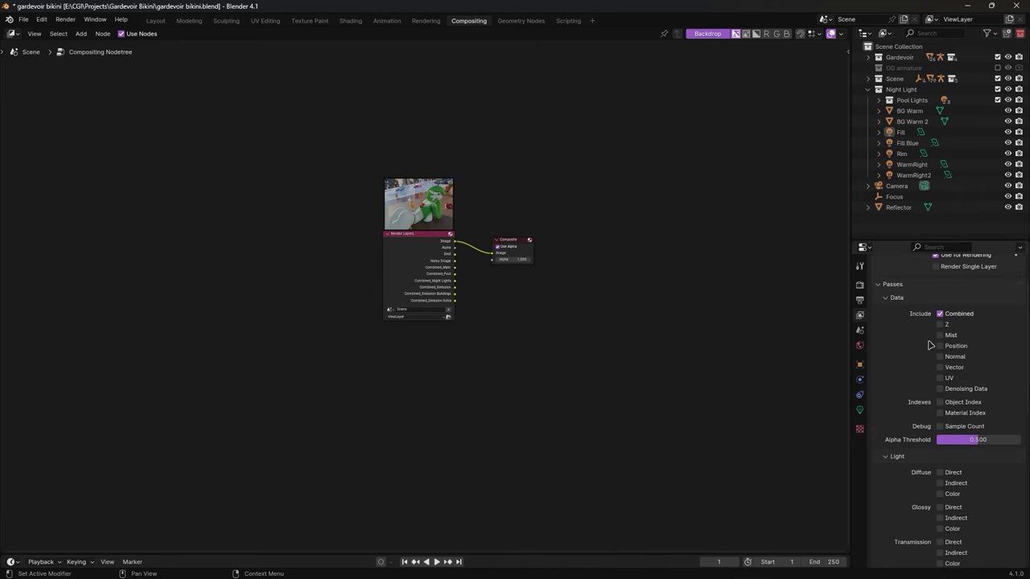
click(940, 335)
click(940, 389)
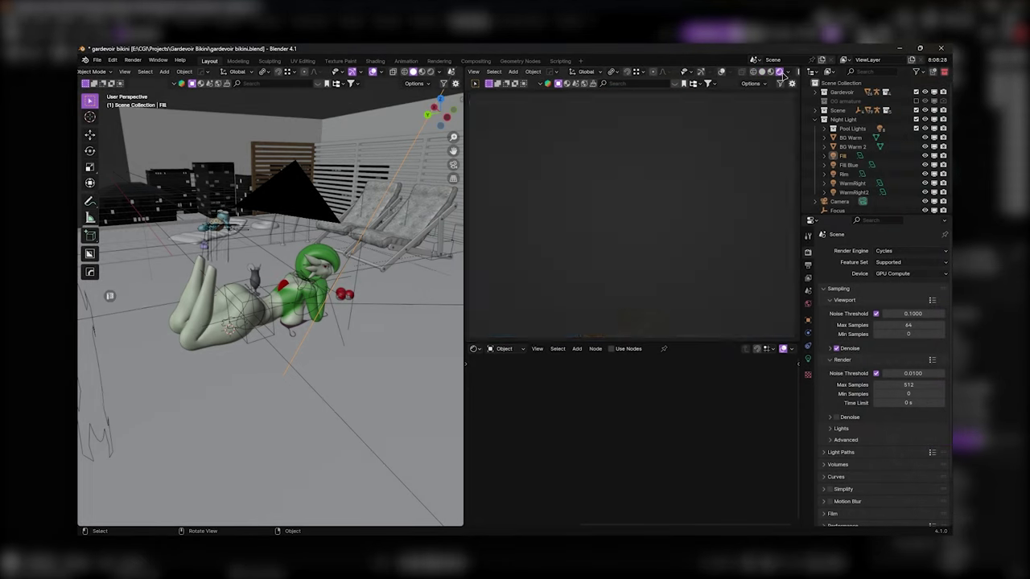
Preview the Emission pass, then the Diffuse Direct pass, in the rendered viewport
click(788, 72)
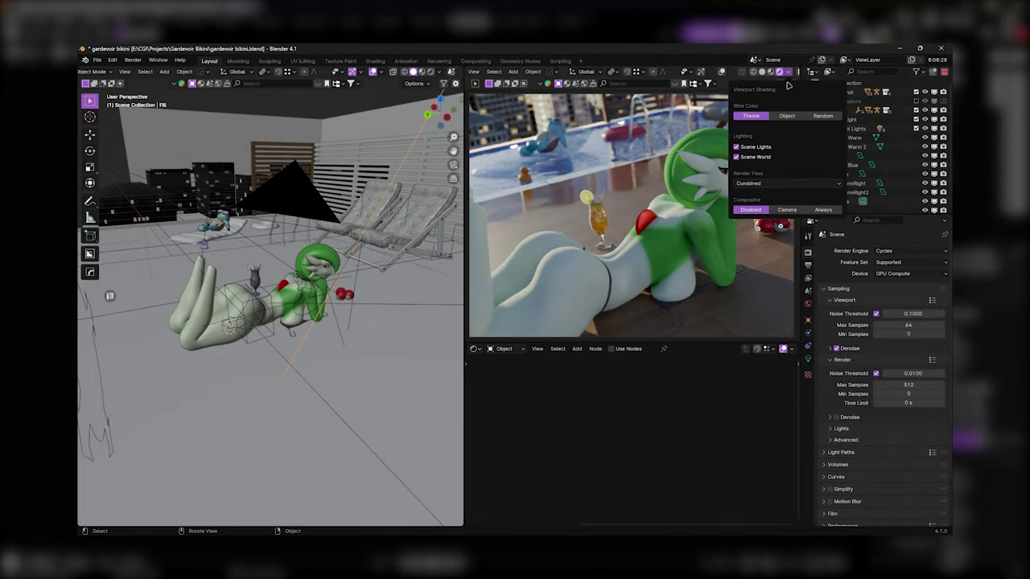
click(757, 183)
click(614, 227)
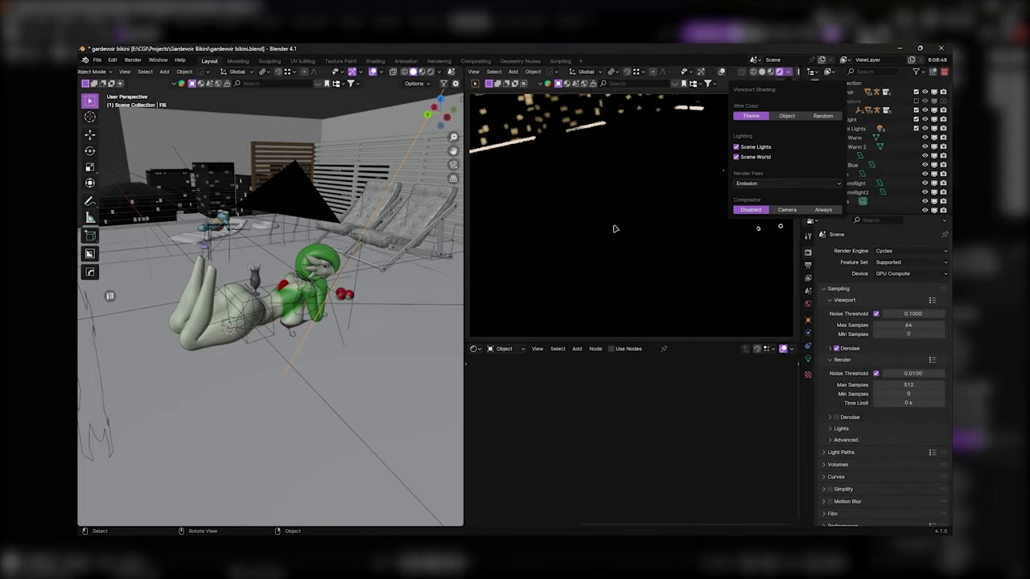
click(749, 184)
click(674, 209)
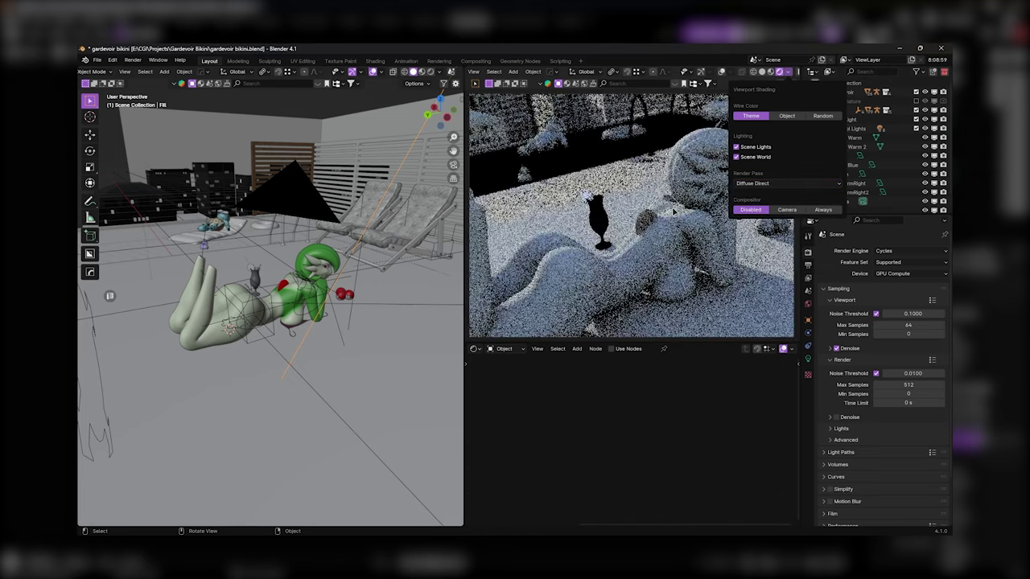
click(738, 185)
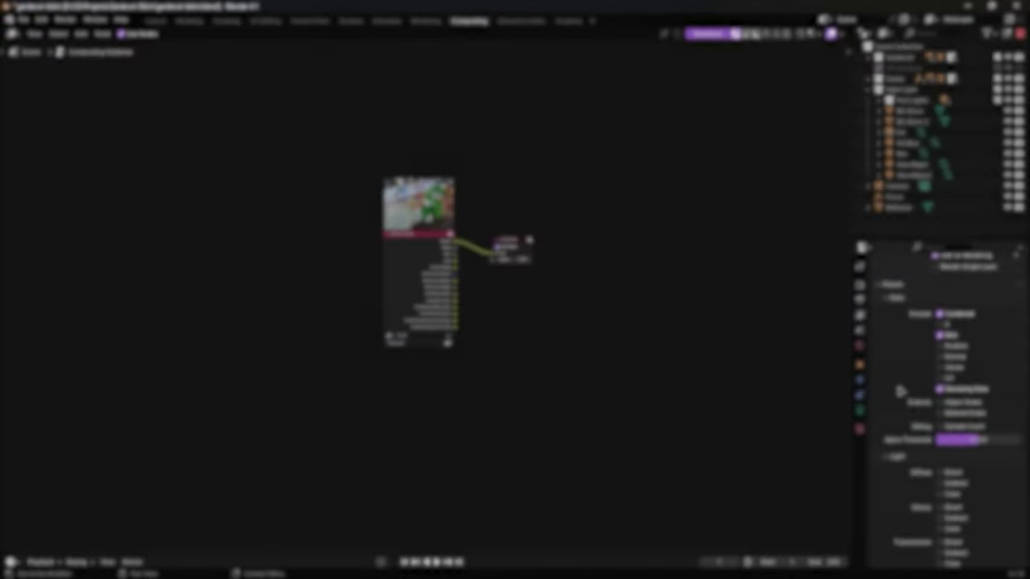
Tick Cryptomatte Object in the View Layer passes, then select the Fill light
scroll(896, 470, down, 8)
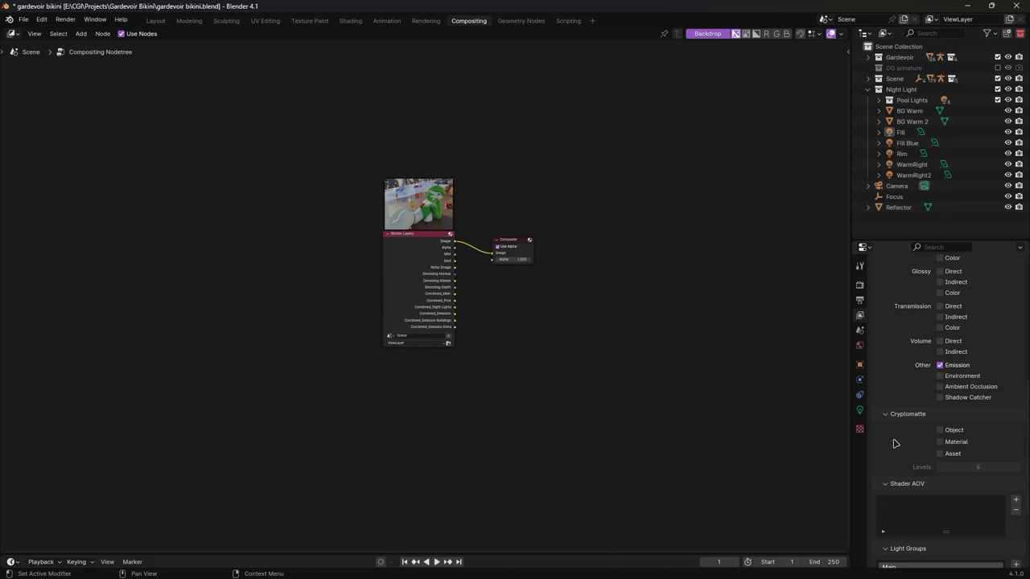
click(942, 431)
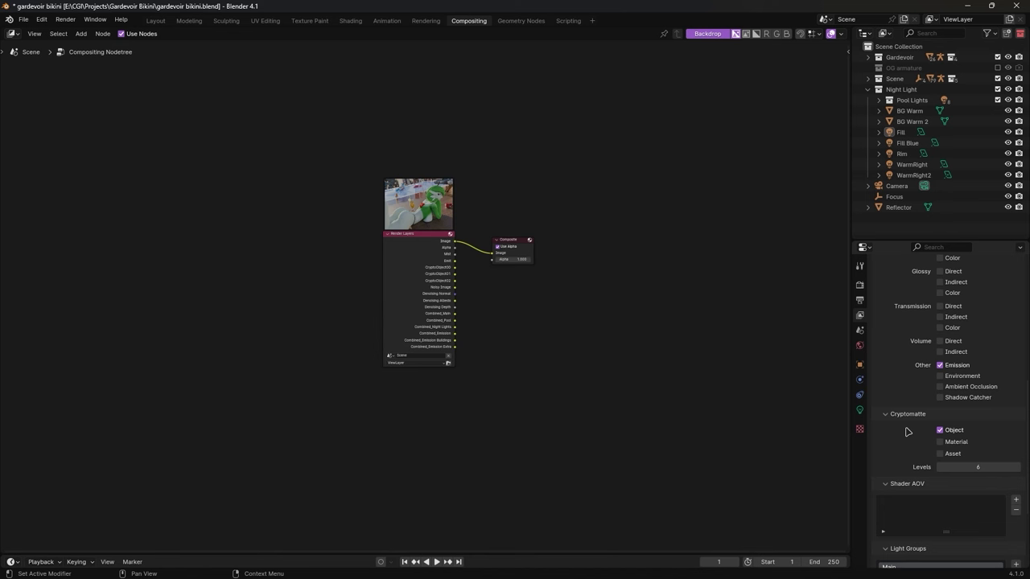
scroll(907, 432, down, 4)
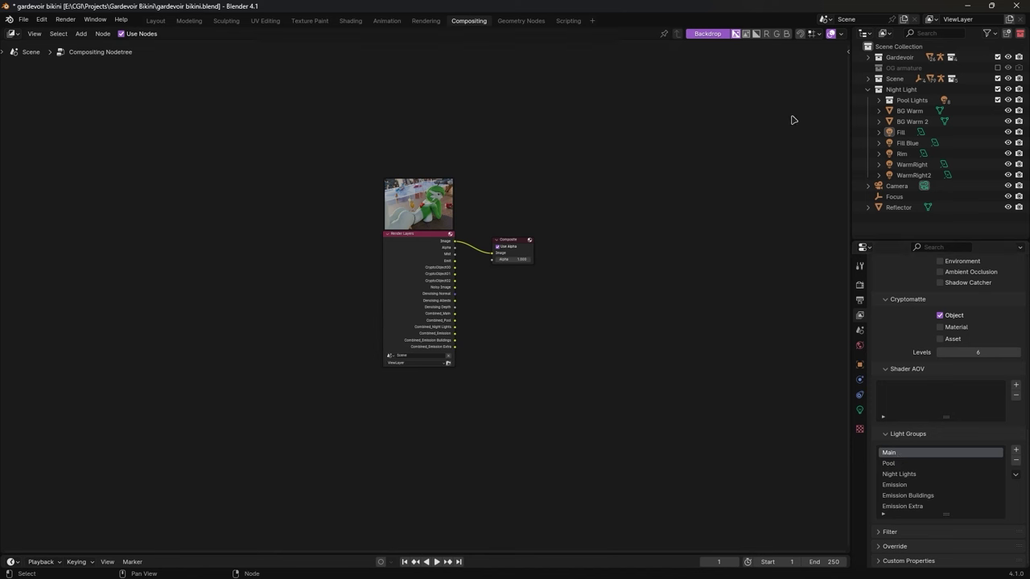
click(906, 133)
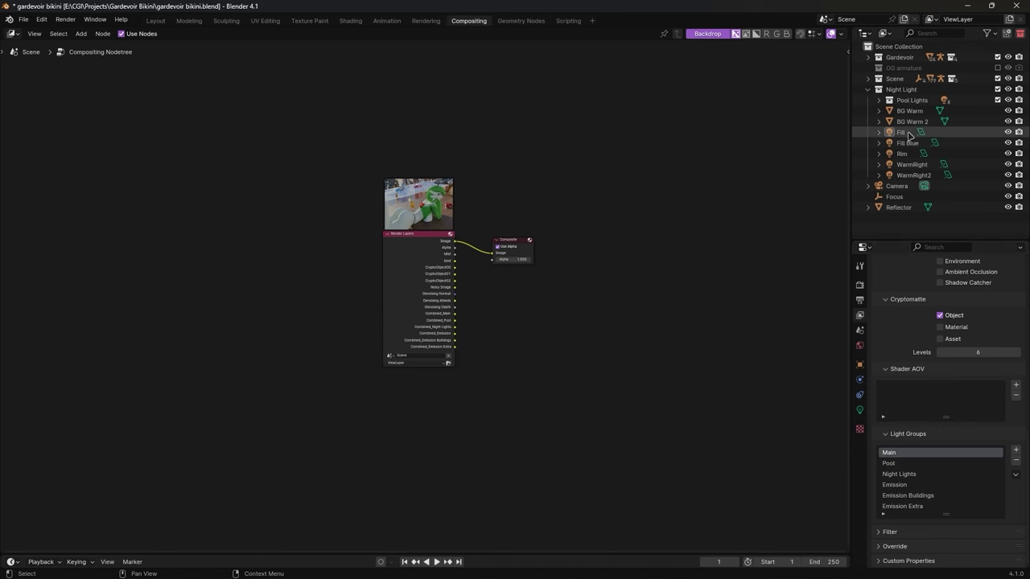
click(859, 366)
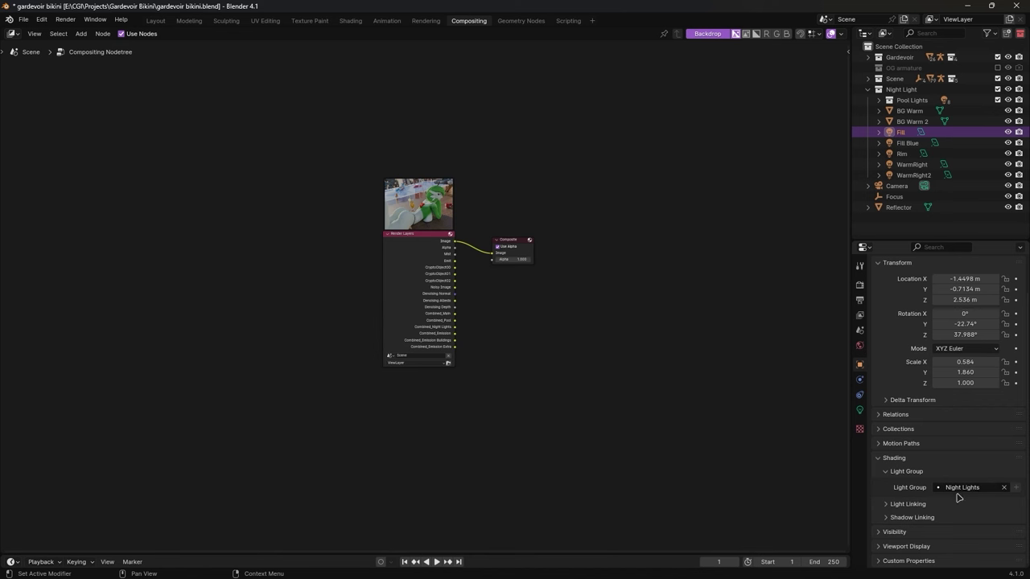
click(860, 315)
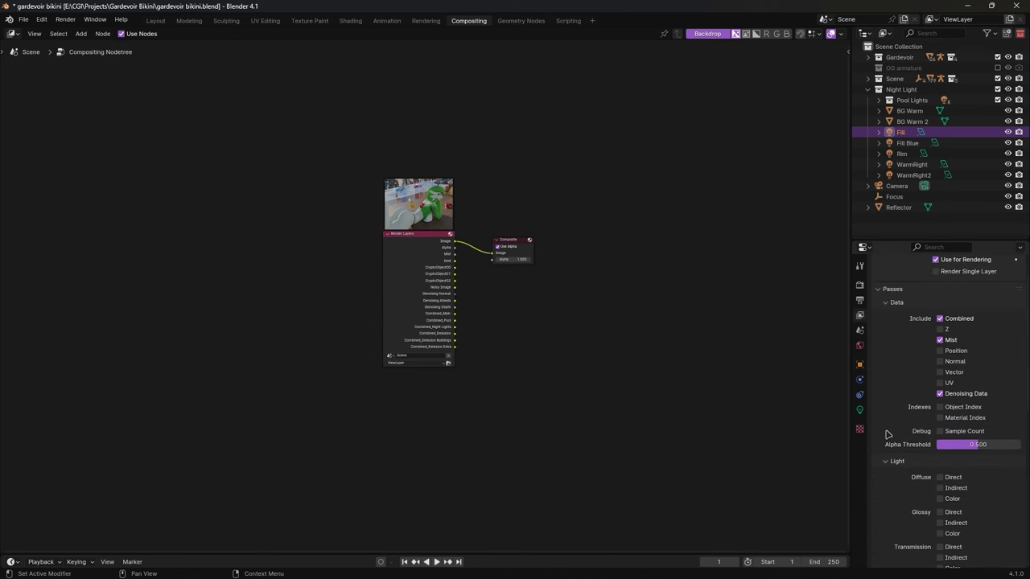
scroll(888, 434, down, 10)
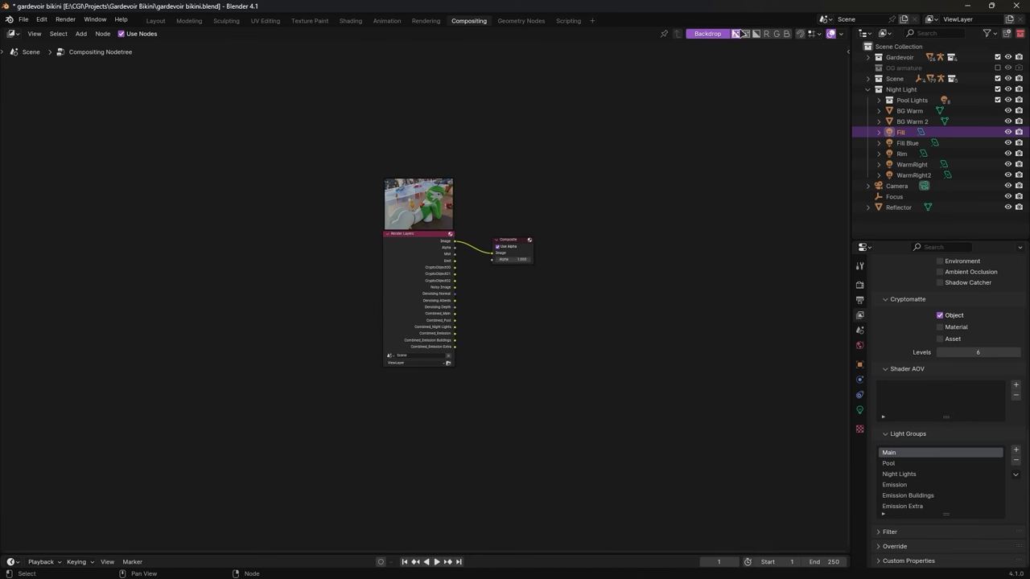
Add a Viewer node below Composite and shift the render backdrop up and left
ctrl+shift+click(456, 245)
key(g)
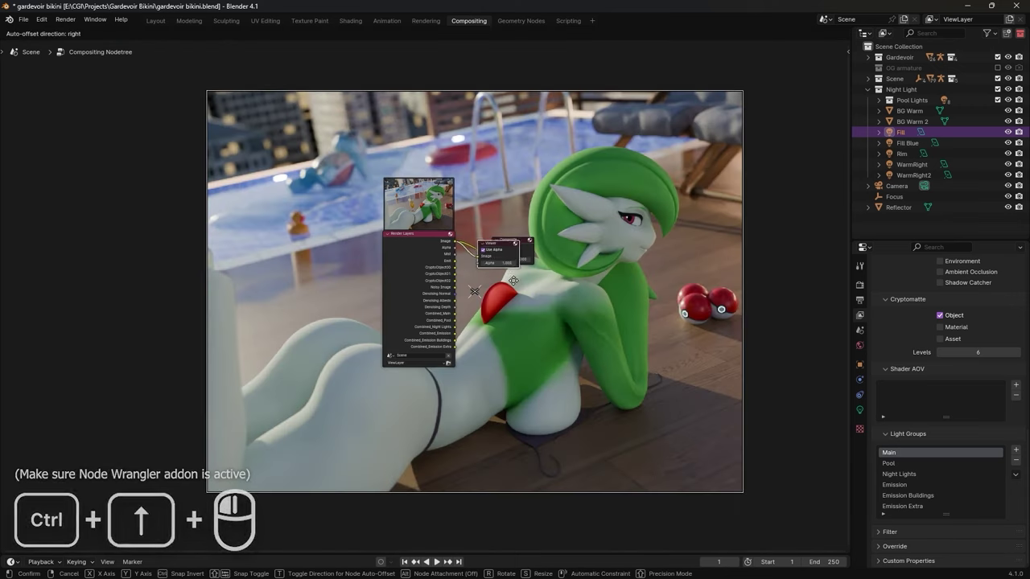
click(530, 313)
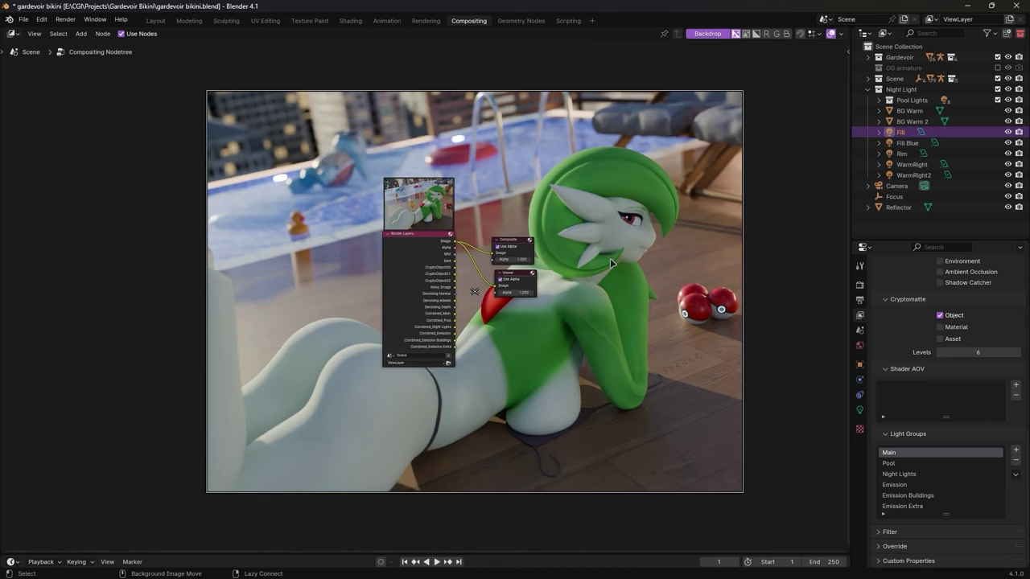
drag(570, 275, 597, 266)
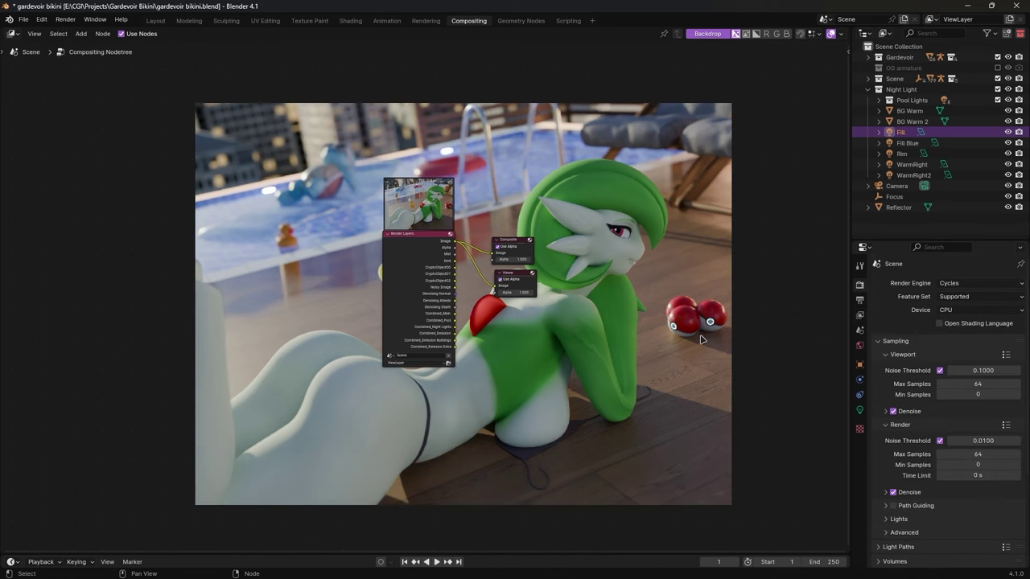
Add a File Output node and place a duplicate of it below
key(shift+a)
mouse_move(551, 341)
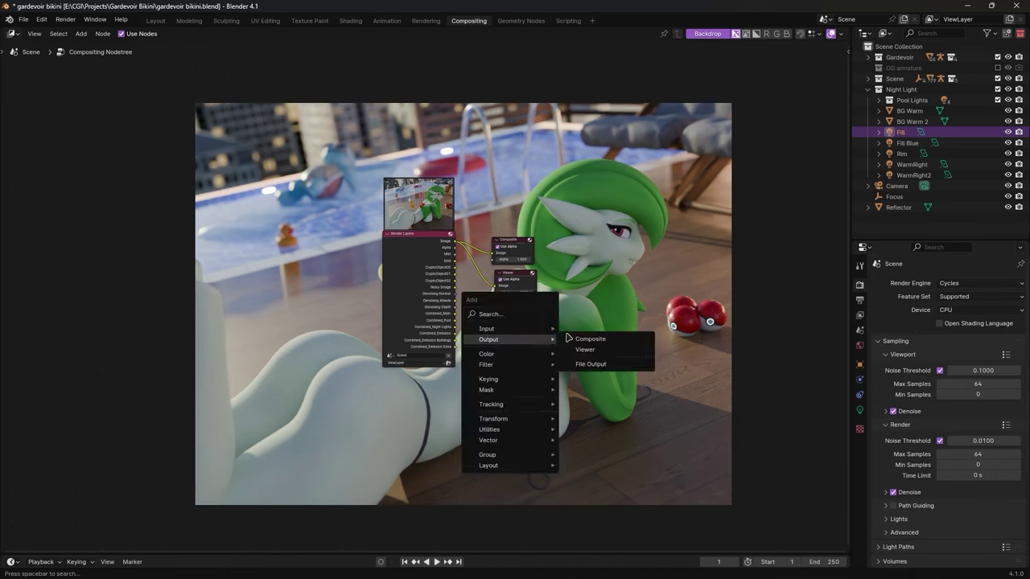
click(581, 364)
click(590, 219)
key(shift+d)
click(596, 284)
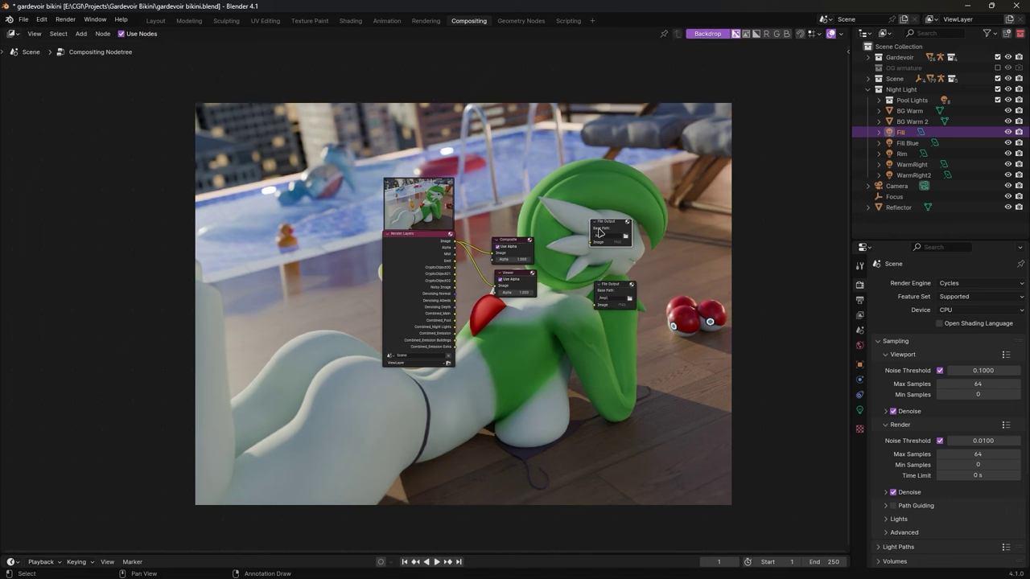
Give the first File Output eight inputs, Image through Image_007, and move the second one lower
key(n)
click(845, 54)
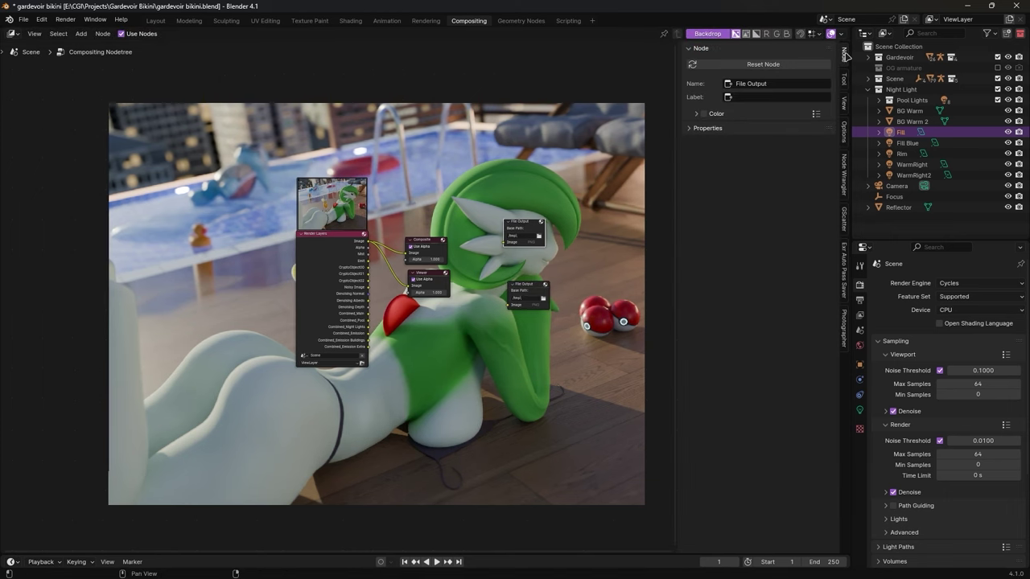
click(723, 133)
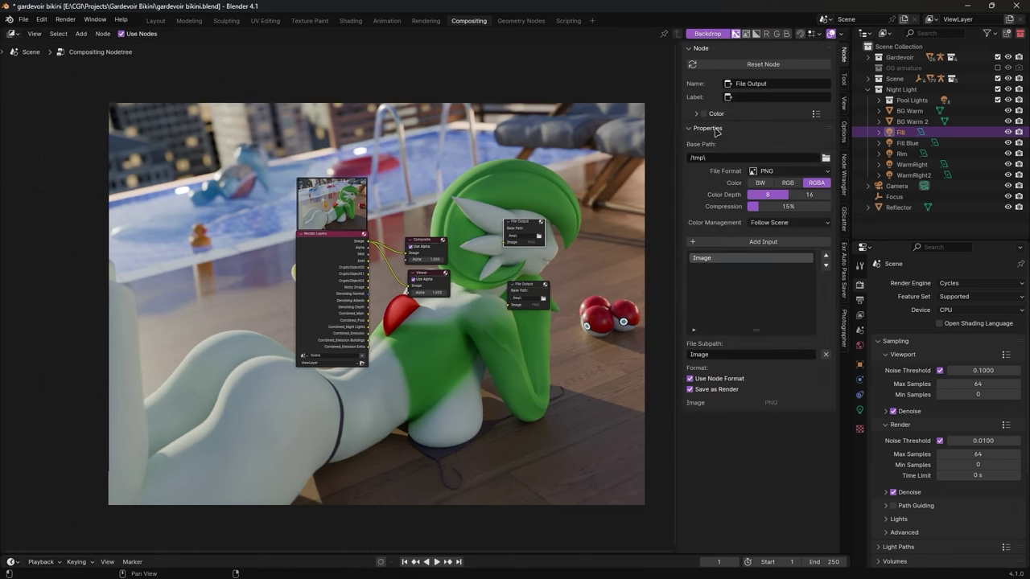
click(707, 244)
click(708, 243)
click(708, 244)
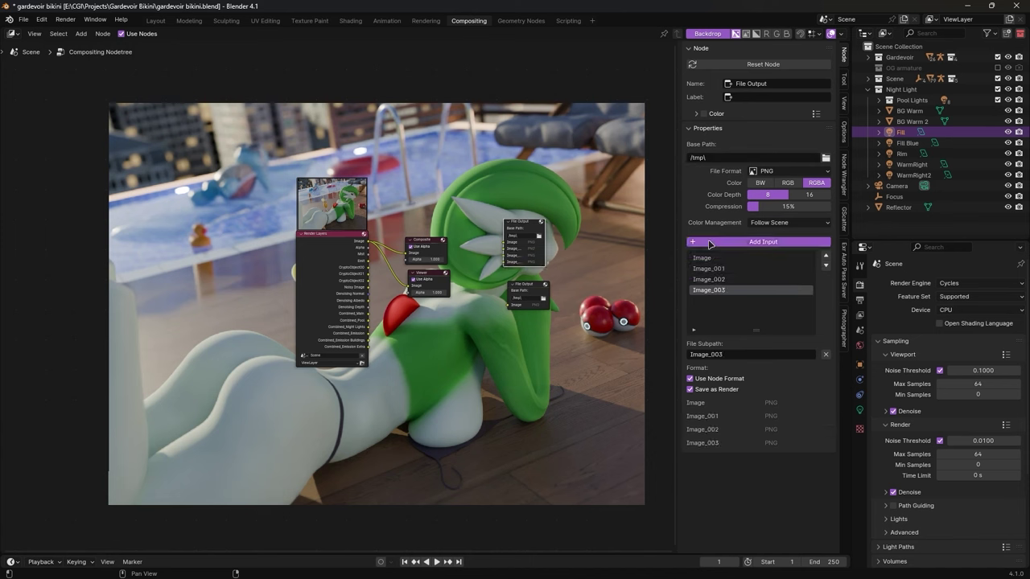
click(709, 244)
click(709, 244)
click(709, 244)
click(709, 244)
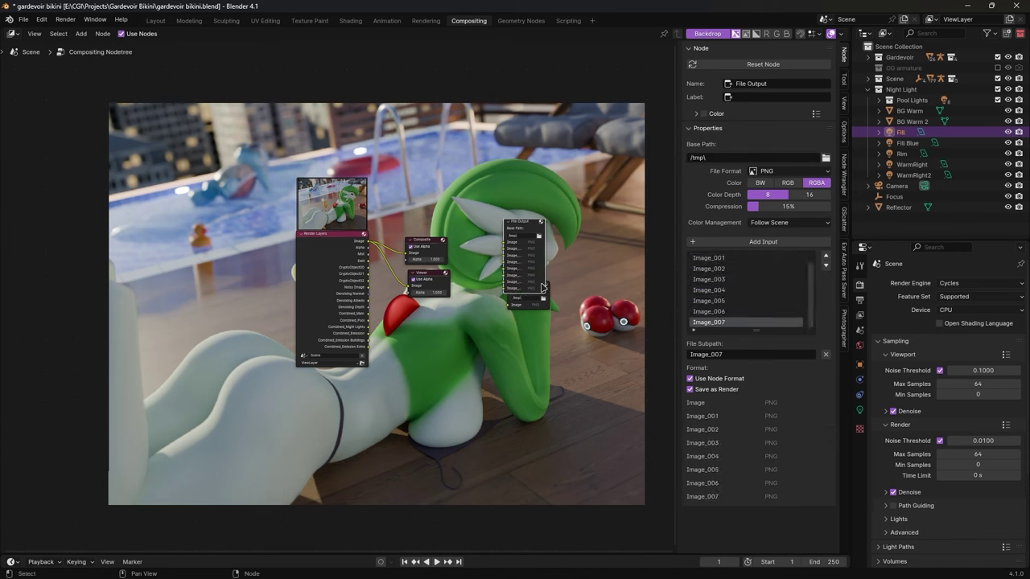
drag(529, 310, 529, 384)
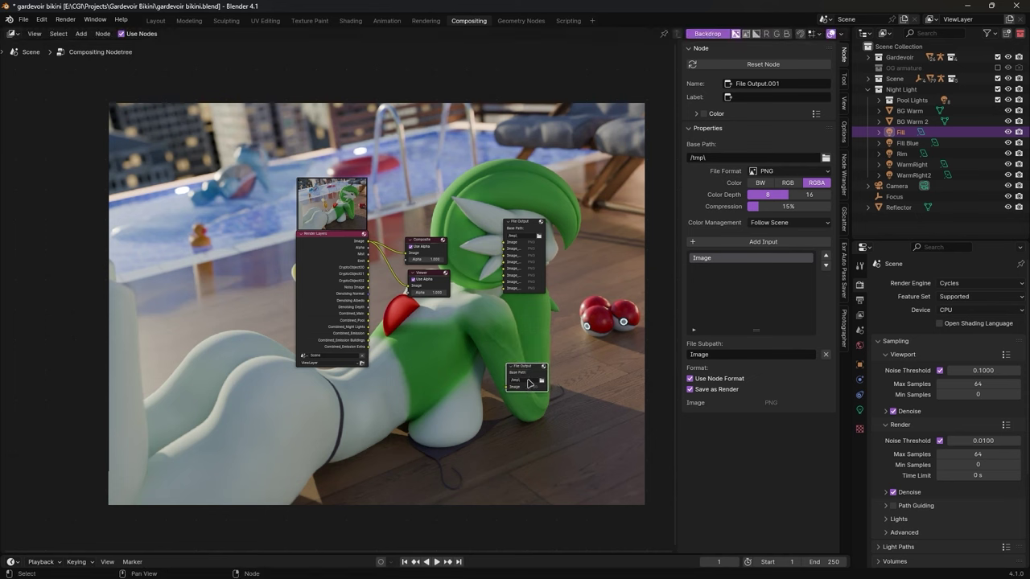
click(519, 231)
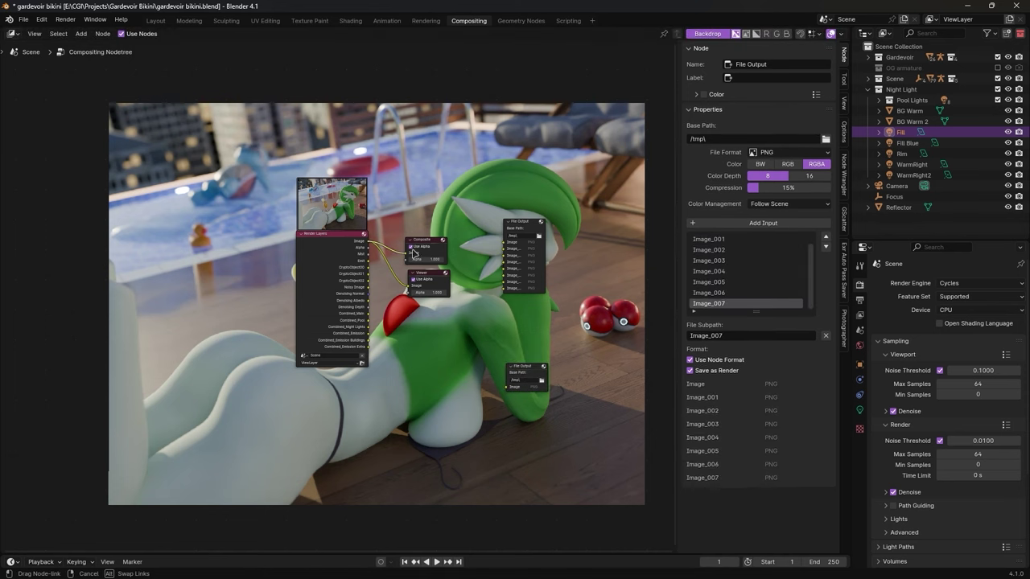
Link the Render Layers Image output to the File Output and preview passes in the backdrop
drag(368, 241, 486, 250)
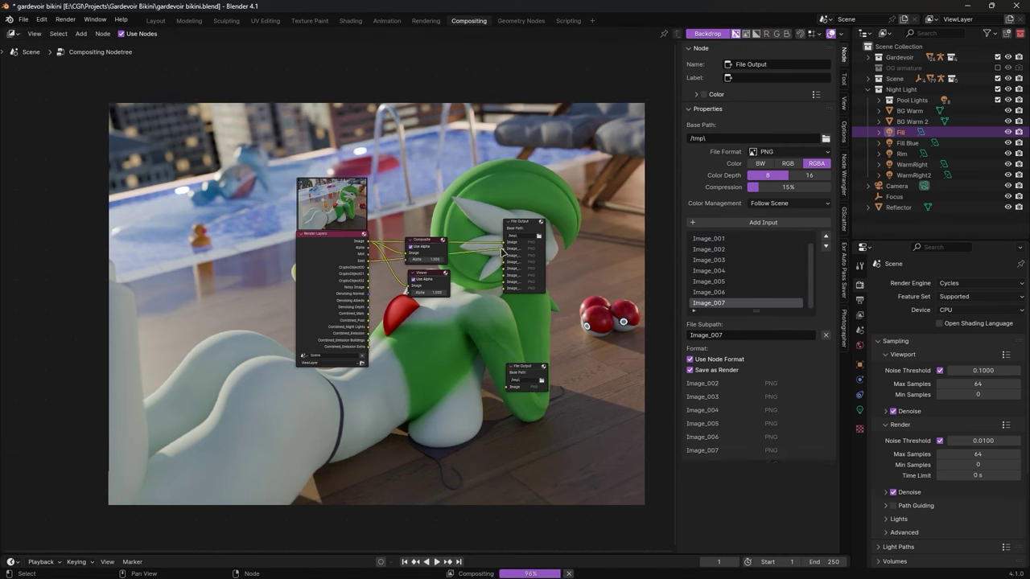
ctrl+shift+click(371, 320)
ctrl+shift+click(371, 326)
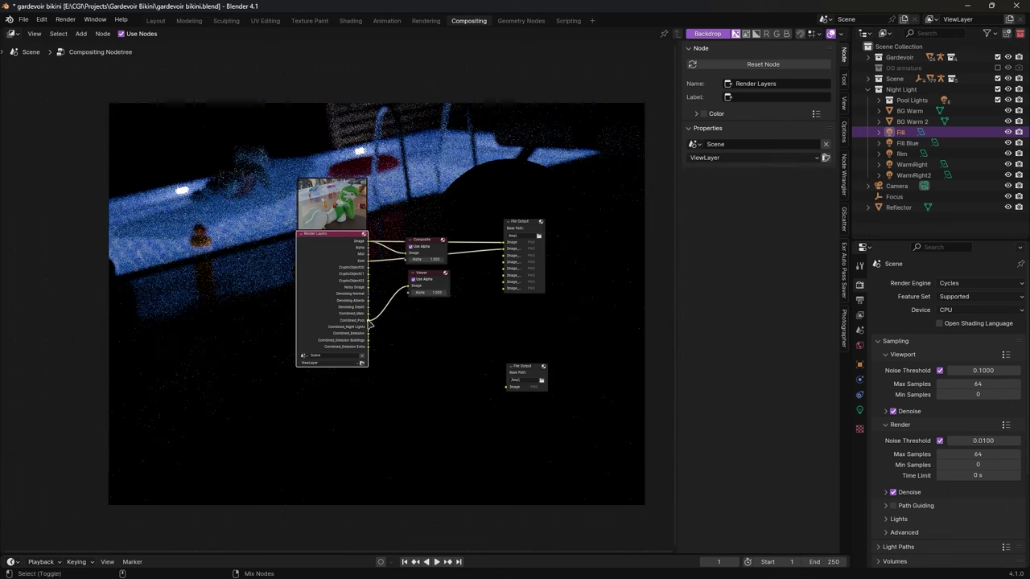
ctrl+shift+click(370, 243)
Add a collapsed Denoise node fed by a pass and albedo, outputting into the File Output
key(shift+a)
mouse_move(346, 368)
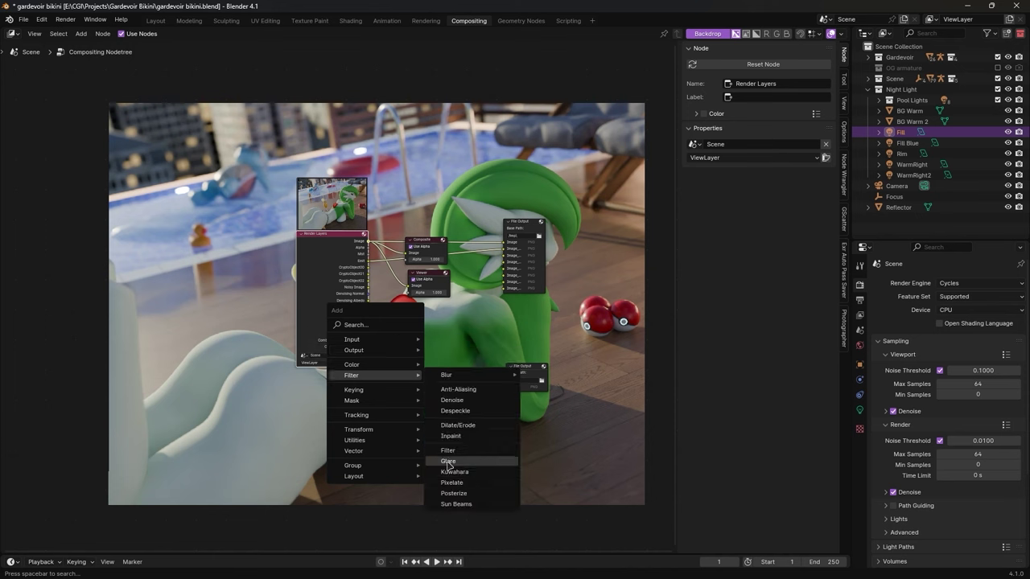
click(451, 427)
click(394, 322)
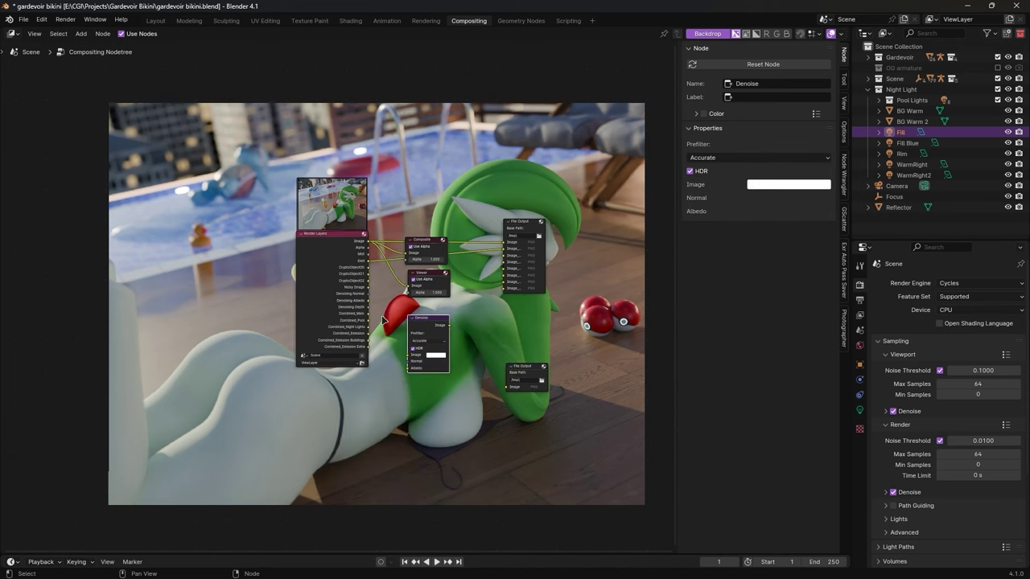
drag(368, 320, 408, 354)
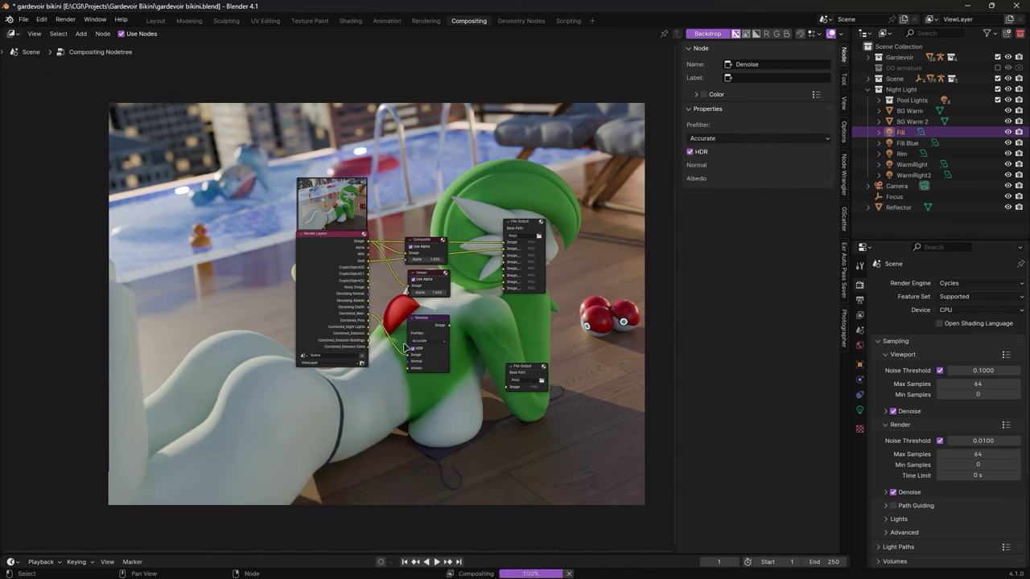
drag(370, 300, 409, 368)
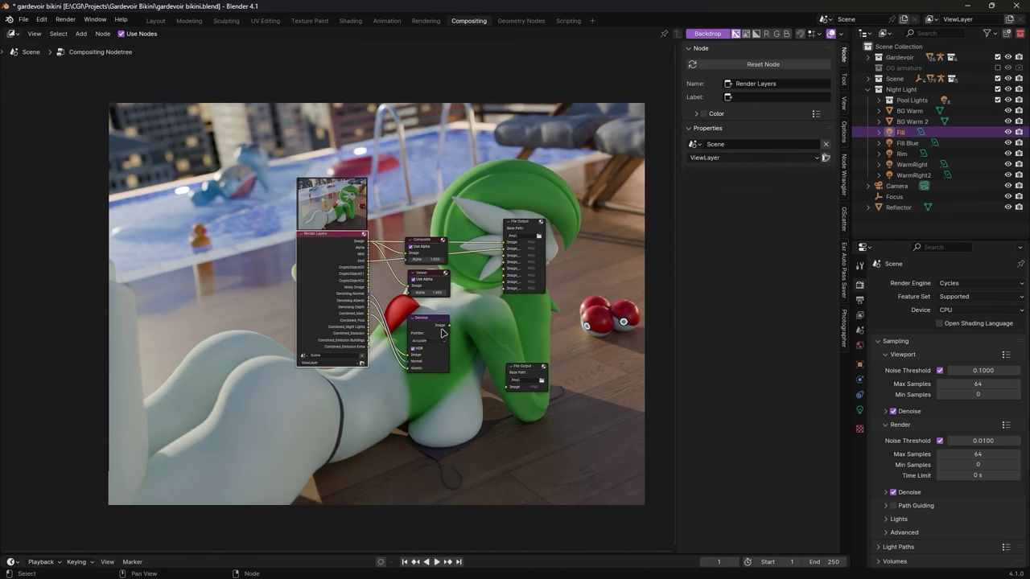
drag(448, 326, 505, 256)
key(h)
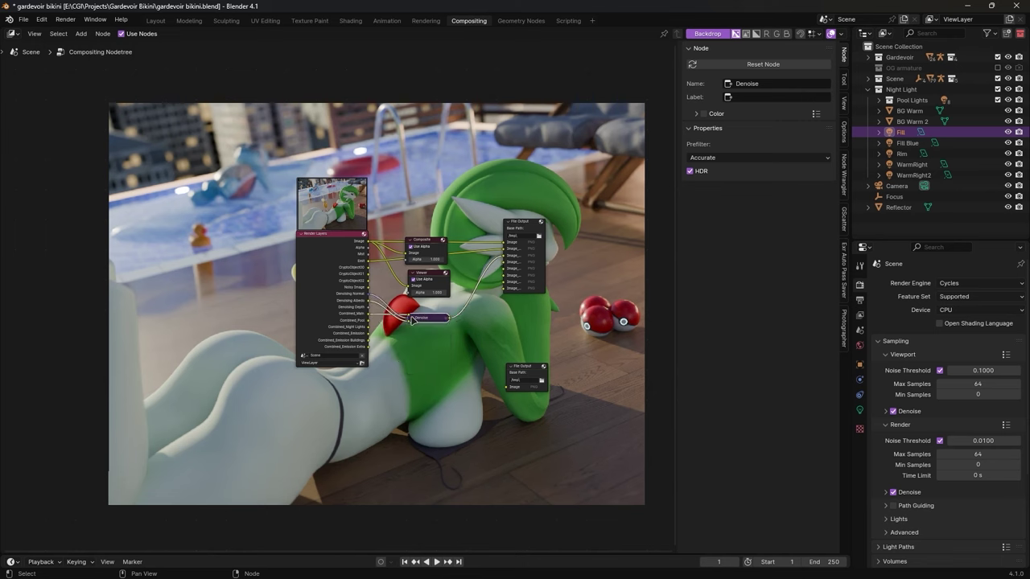
Make five linked Denoise copies and wire the denoised passes into the File Output
key(ctrl+shift+d)
click(387, 324)
key(ctrl+shift+d)
click(387, 336)
key(ctrl+shift+d)
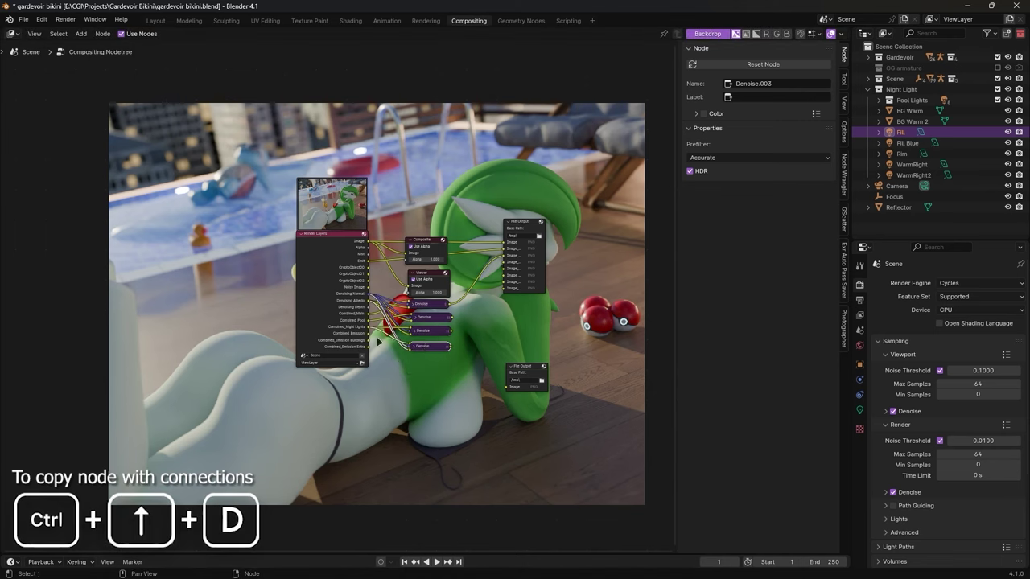
click(385, 351)
key(ctrl+shift+d)
click(380, 364)
key(ctrl+shift+d)
click(374, 351)
key(f)
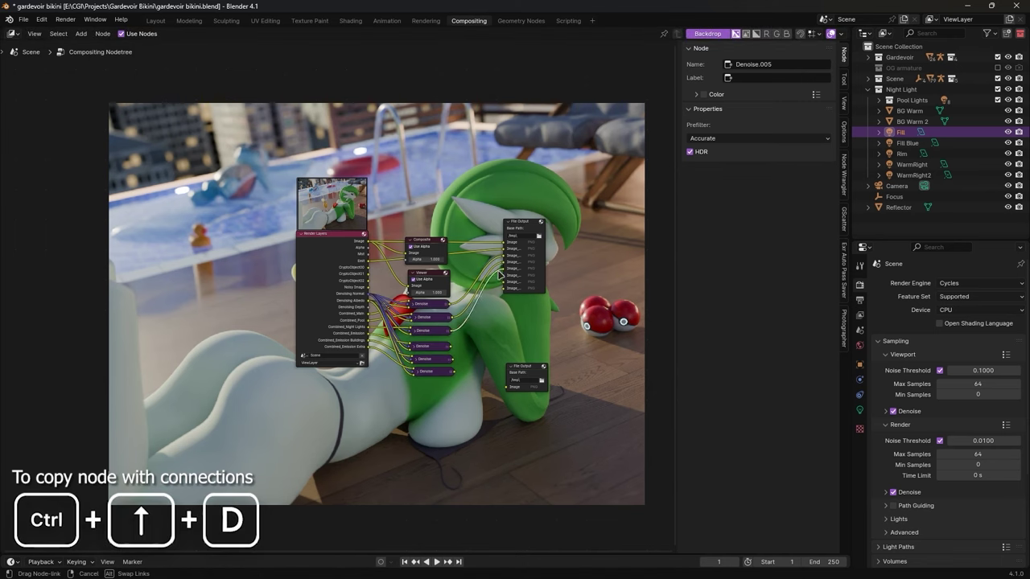
click(524, 232)
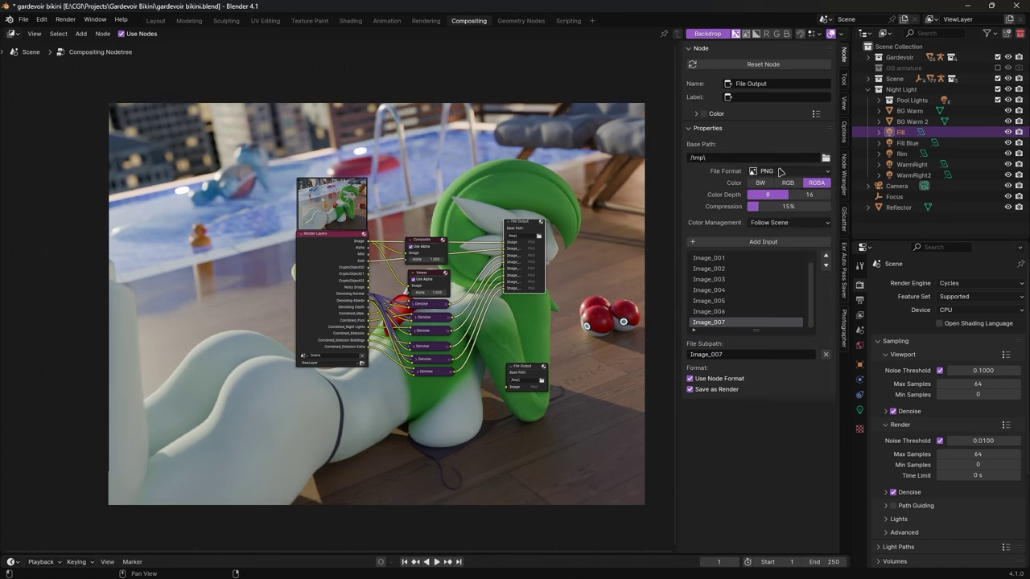
Set the main File Output to OpenEXR MultiLayer with DWAA (lossy) compression
click(785, 171)
click(839, 225)
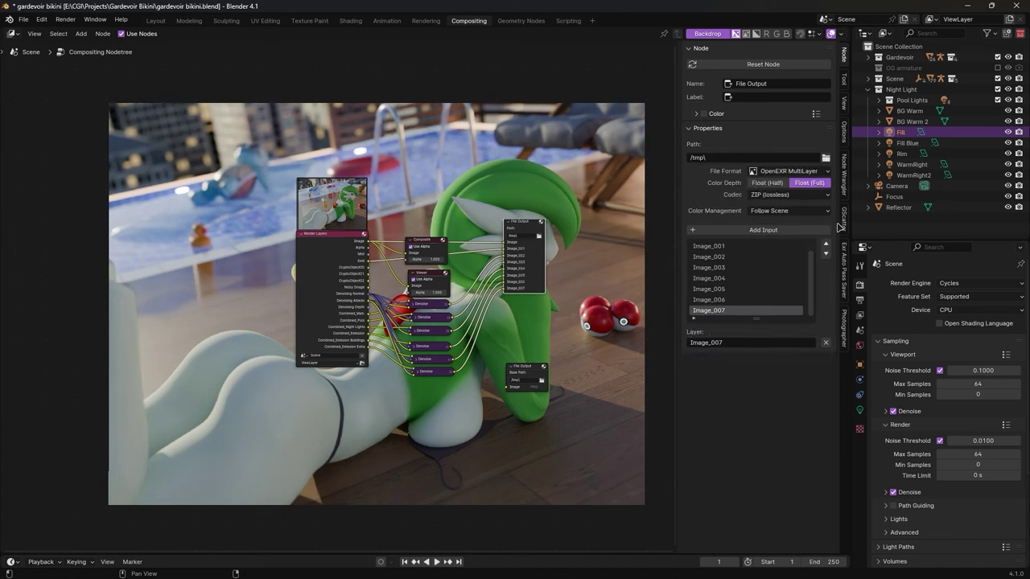
click(762, 197)
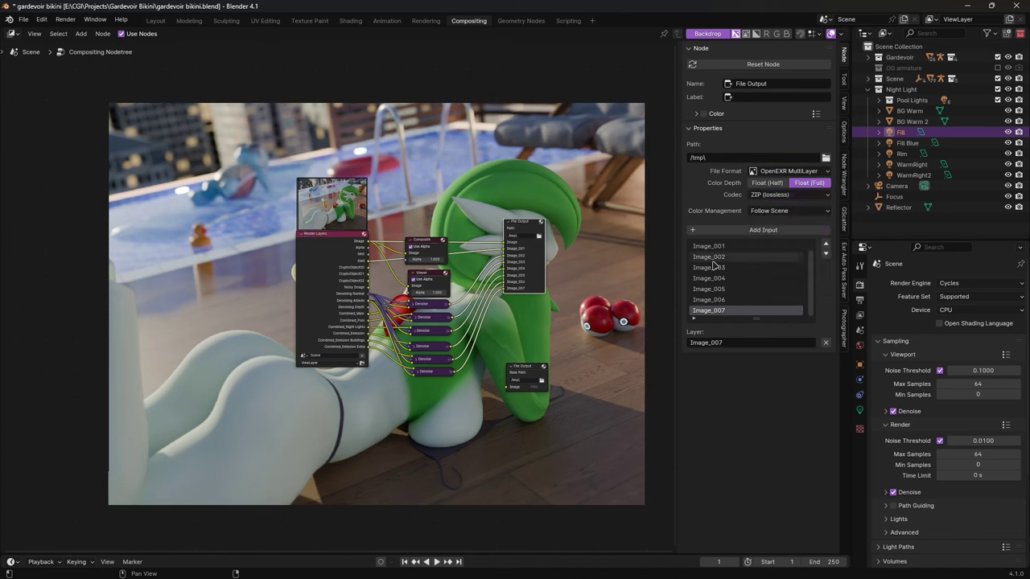
click(752, 197)
click(757, 271)
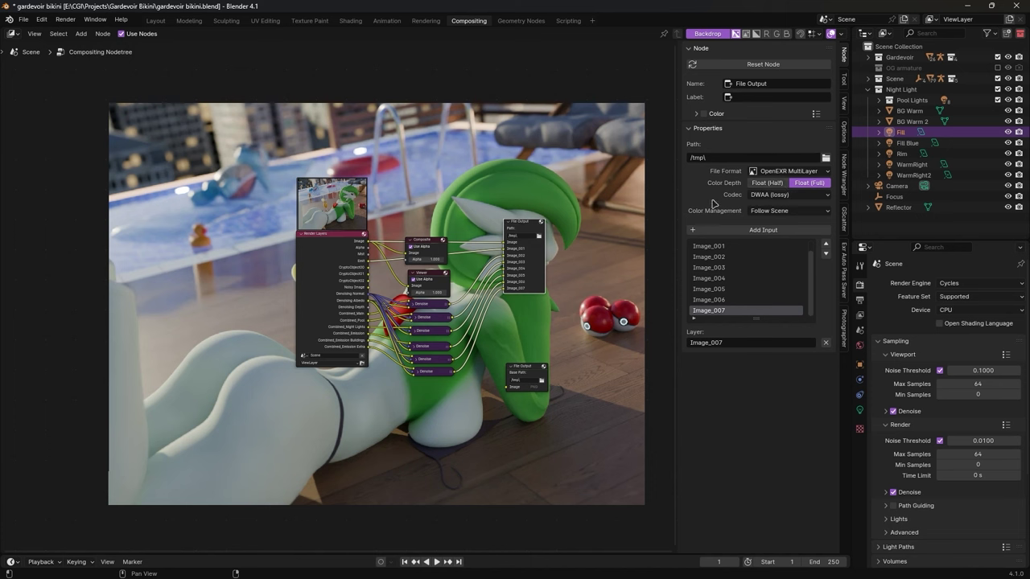
Rename the layers Combined, Emission, HDRI, Pool Lights, Night Lights, Emission Main and Emission Buildings
scroll(713, 253, up, 1)
double_click(710, 246)
text(Combined)
key(Tab)
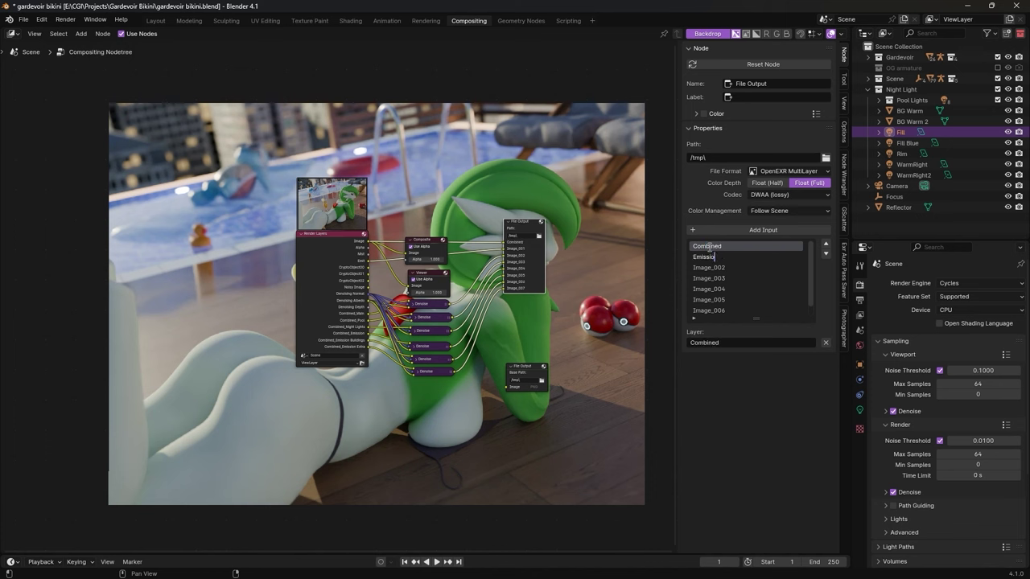
text(Emission)
key(Tab)
text(HDRI)
key(Tab)
text(Pool LightsNight Lights)
key(Tab)
text(Emission Main)
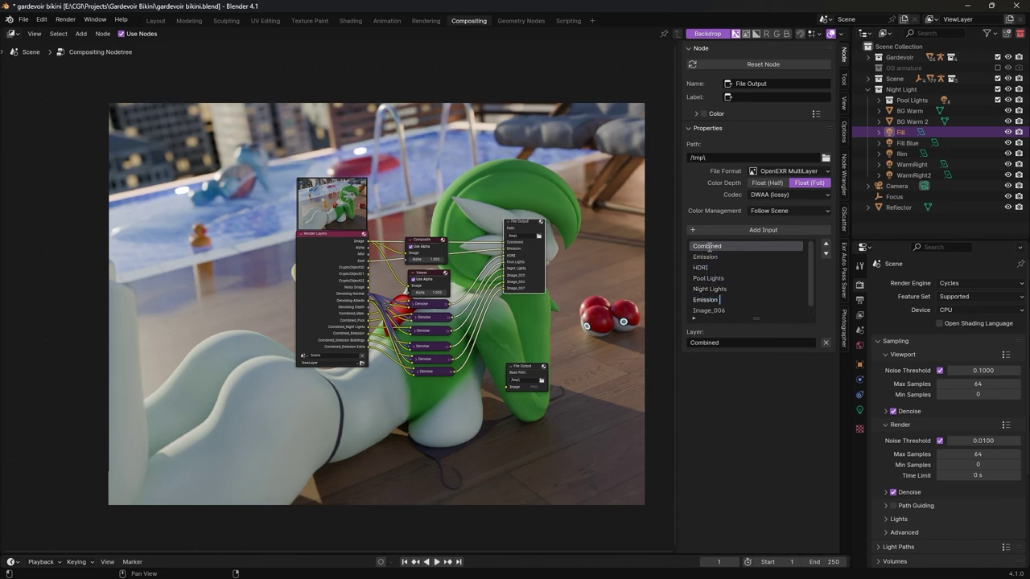
key(Tab)
text(Emission Buildings)
key(Return)
Rename the last output layer to Emission Extra
scroll(723, 293, down, 1)
double_click(712, 310)
text(Emission Extra)
key(Return)
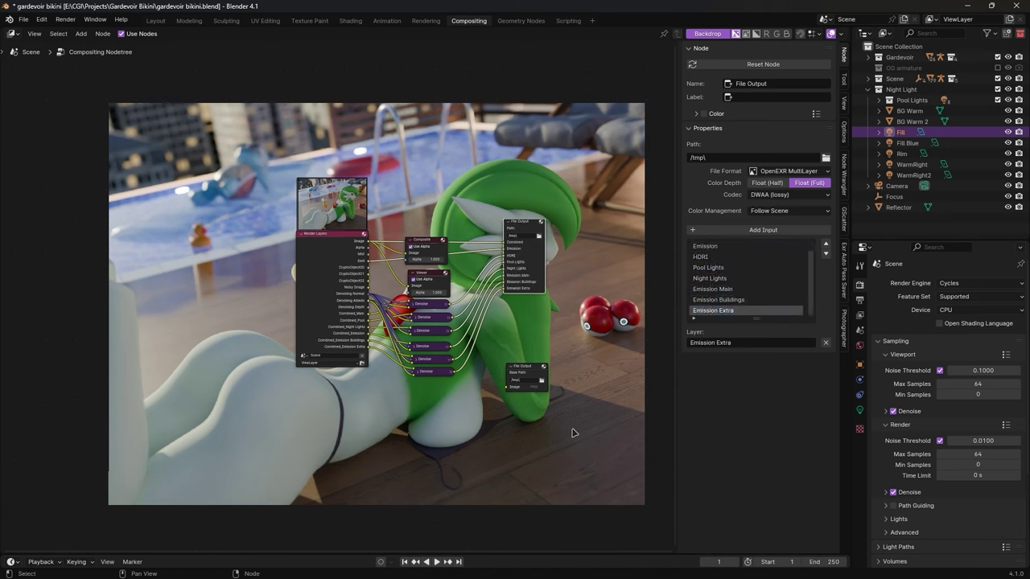
Give the second File Output three extra inputs and link Render Layers passes to it
click(520, 370)
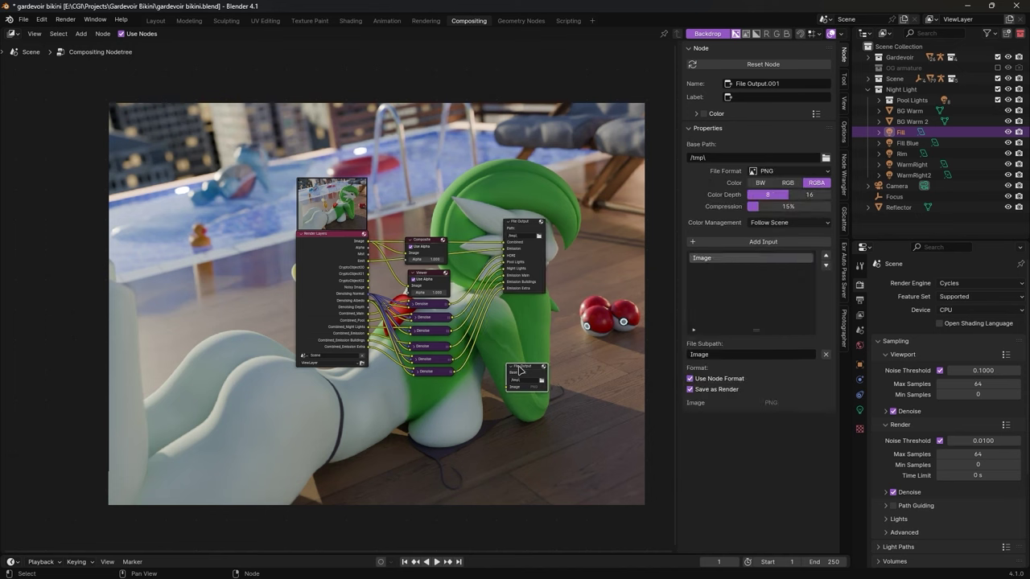
click(710, 242)
click(711, 244)
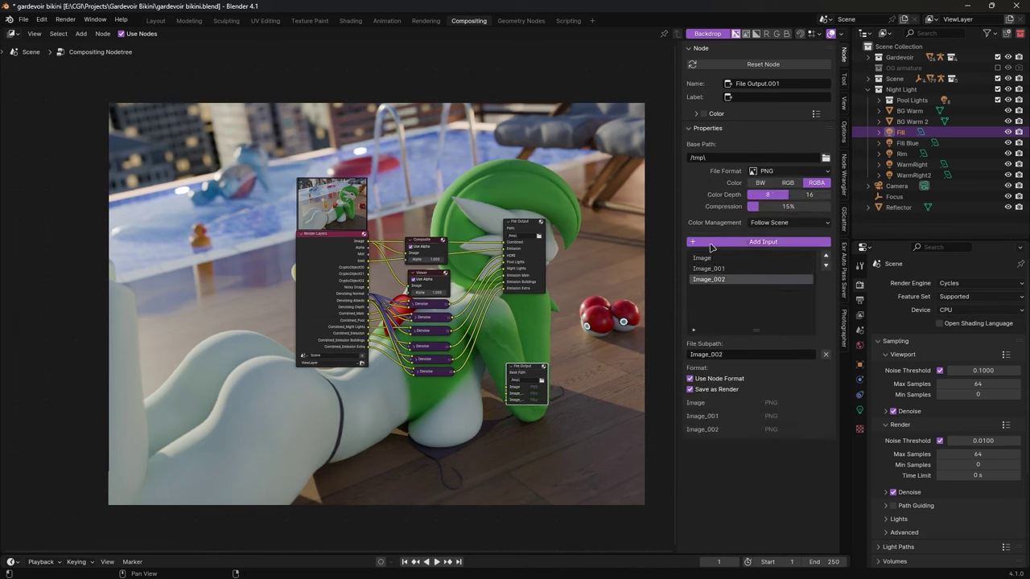
click(711, 244)
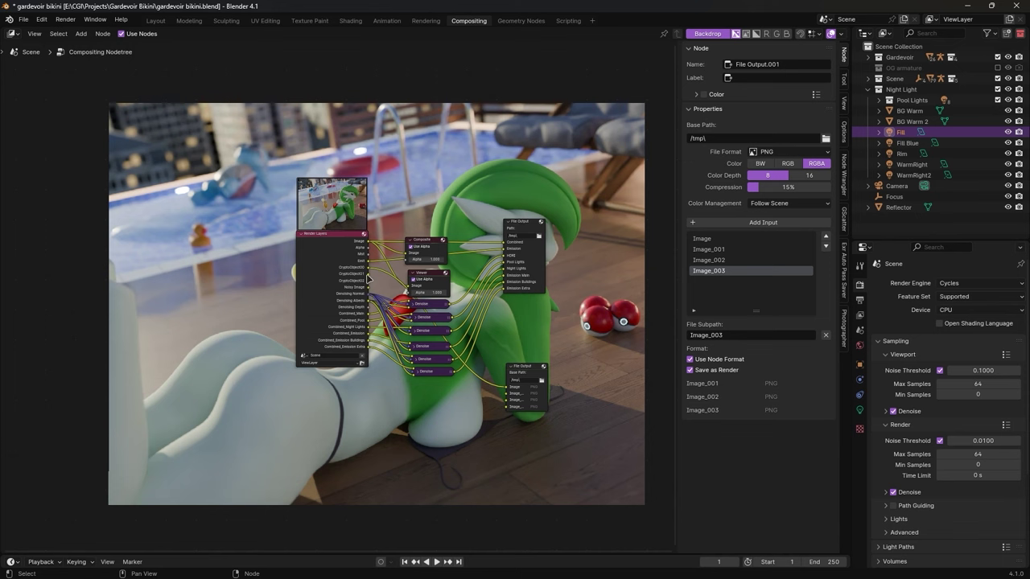
drag(368, 279, 500, 409)
Add a Denoise node below and connect the Normal and Albedo passes to it
key(shift+a)
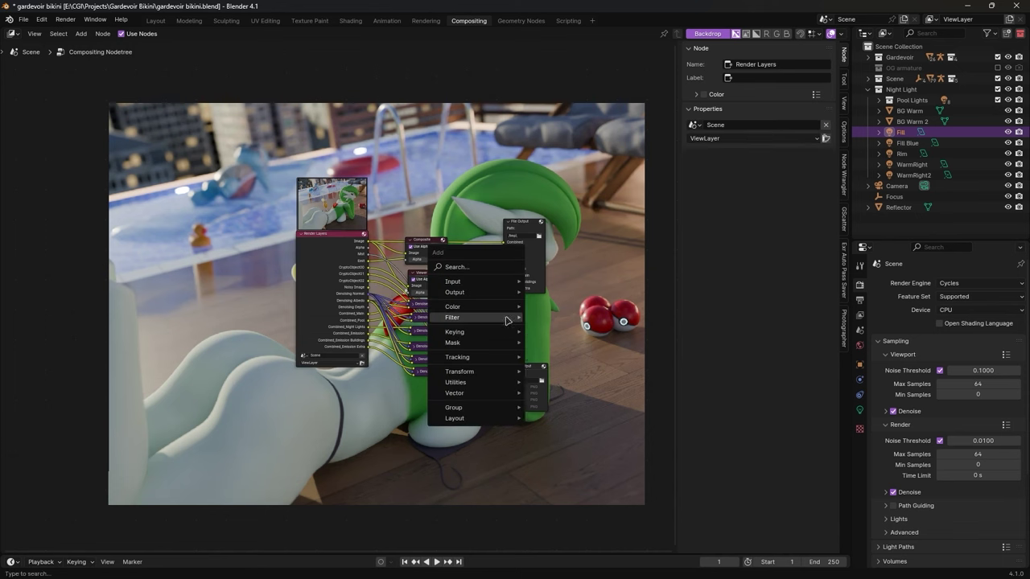
mouse_move(507, 317)
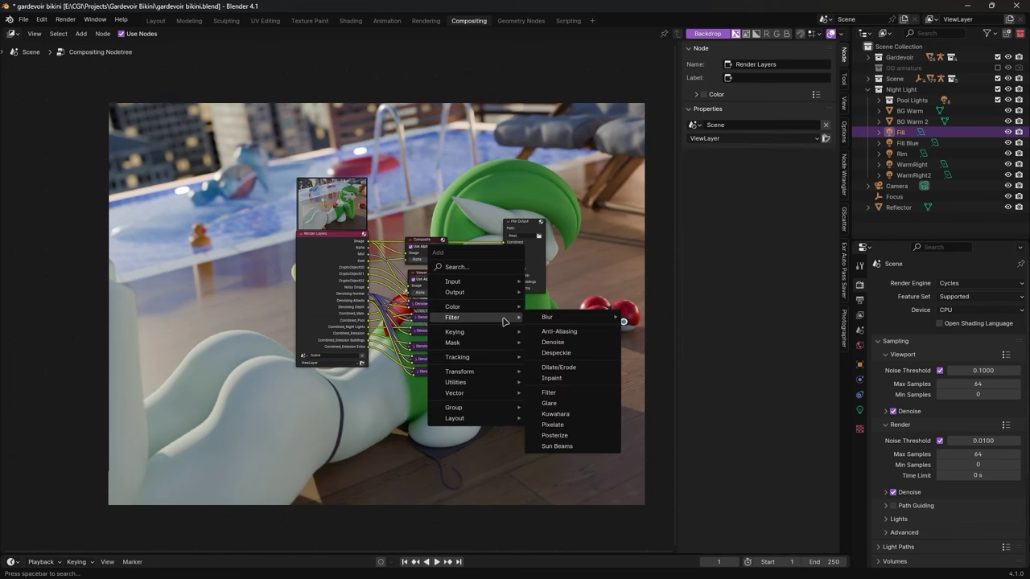
click(553, 342)
click(460, 414)
drag(368, 295, 441, 448)
drag(369, 300, 441, 454)
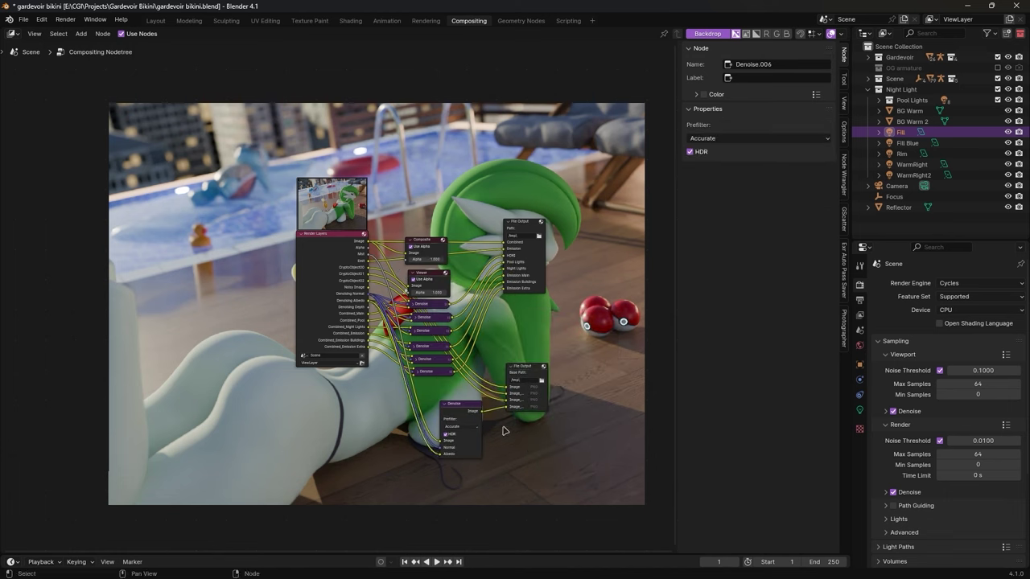
click(524, 377)
Set the second output to OpenEXR MultiLayer and name its first layer CryptoObject00
click(789, 171)
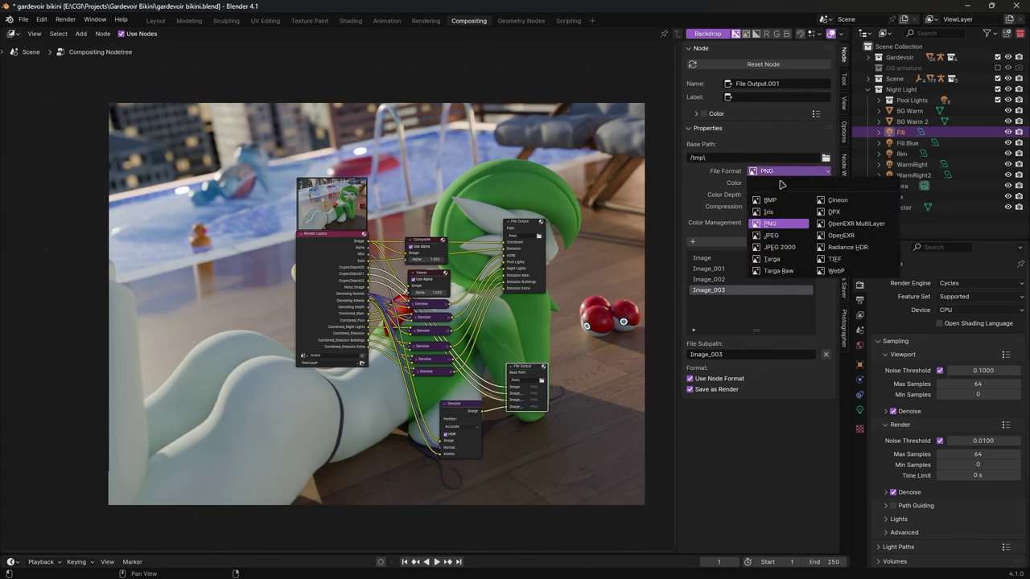
click(833, 225)
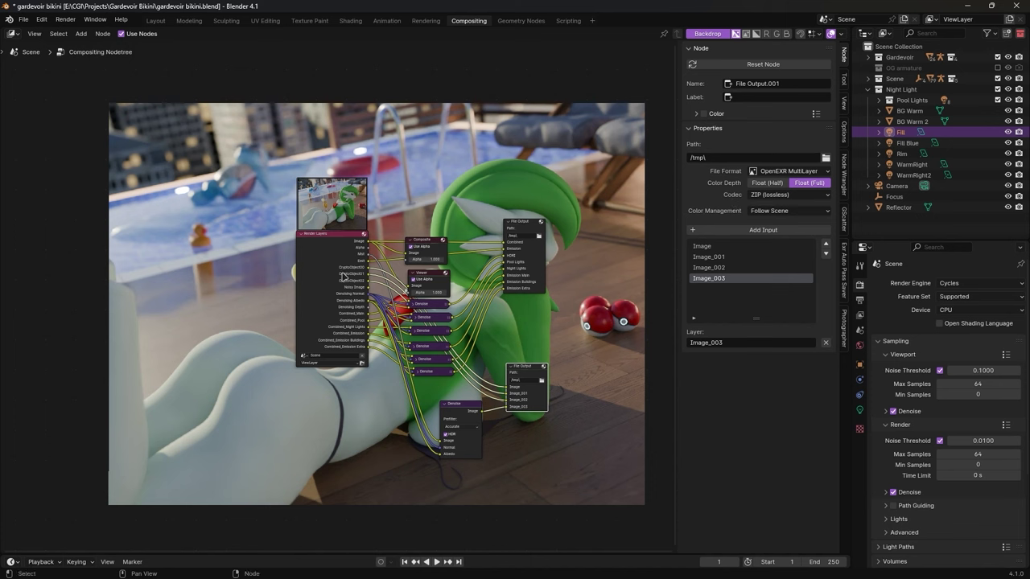
double_click(719, 247)
text(CryptoObject)
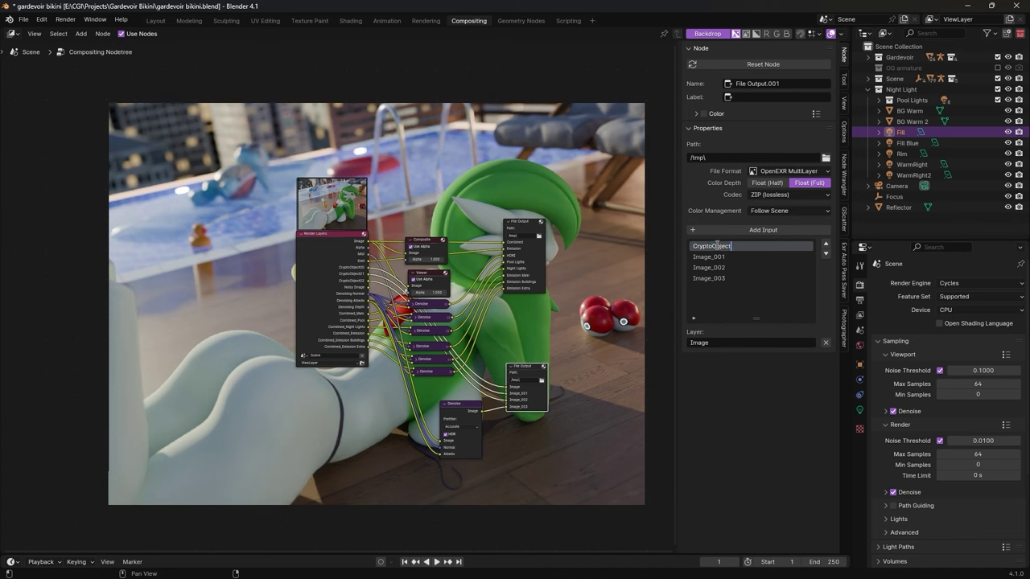
text(00)
key(Tab)
Name the remaining layers CryptoObject01, CryptoObject02 and Mist, then browse for the output folder
text(CryptoObject01)
key(Tab)
text(CryptoObject02)
key(Tab)
text(Mist)
key(Return)
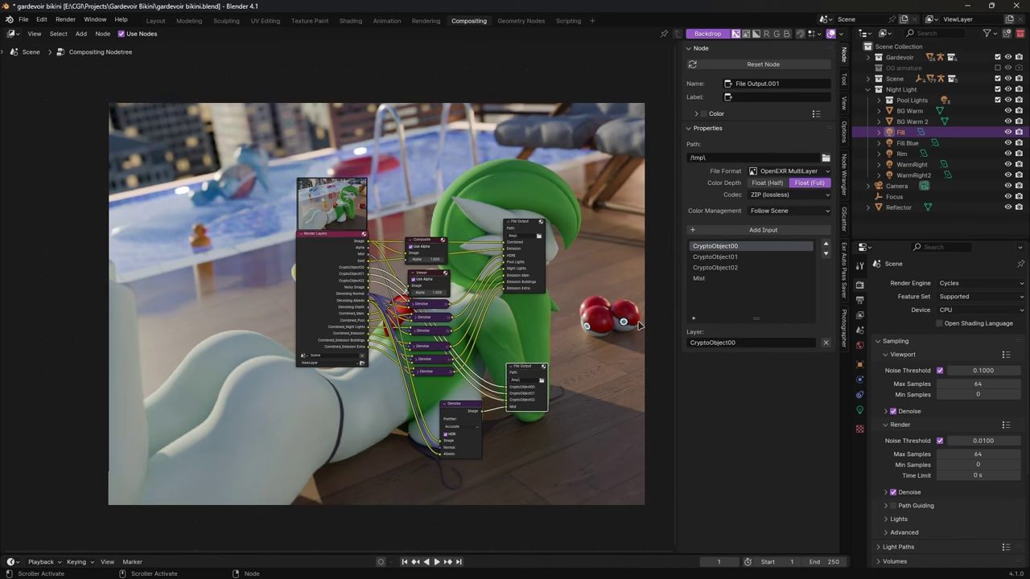
click(540, 237)
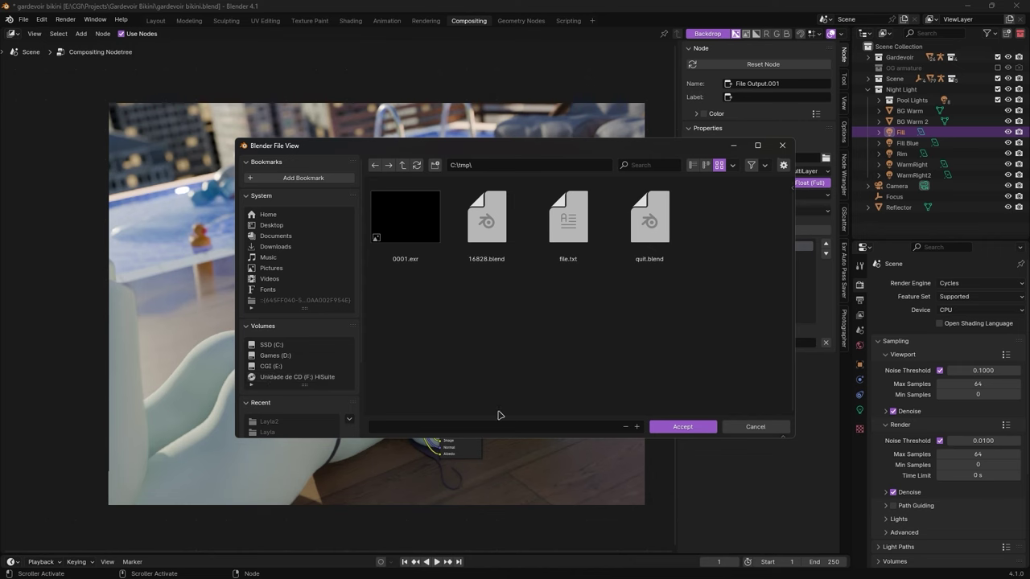
Choose the Rendered project folder from recent places as the render output location
scroll(269, 330, down, 3)
scroll(270, 330, down, 1)
click(273, 378)
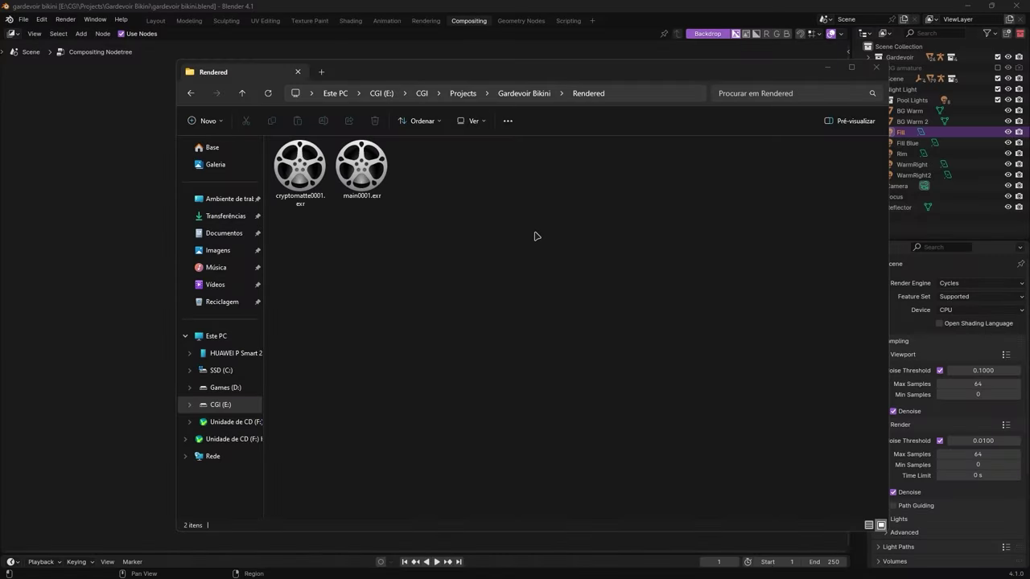
Open main0001.exr in Photoshop with the default OpenEXR read options, then switch to the web browser
drag(361, 167, 533, 290)
click(548, 200)
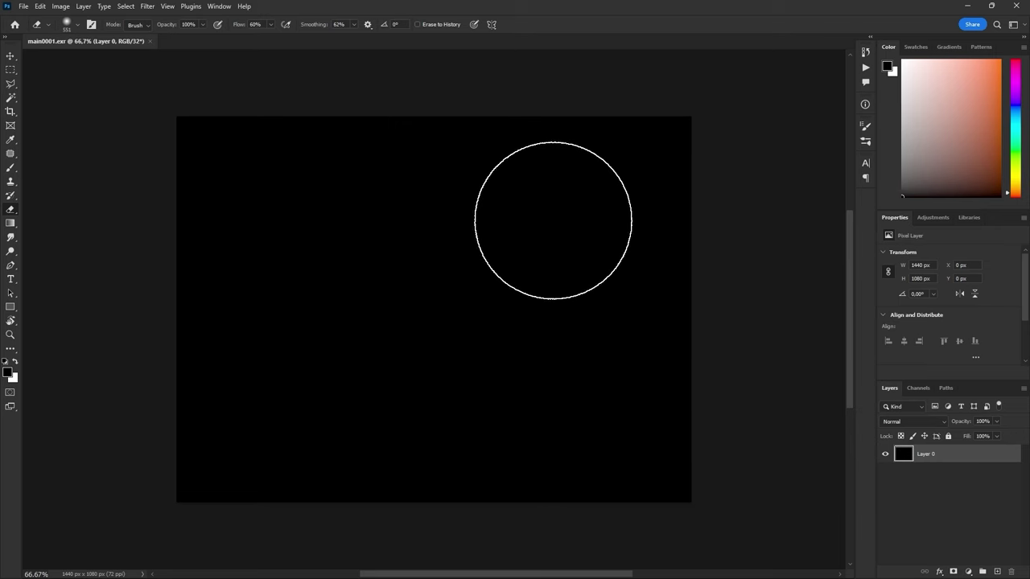
mouse_move(725, 577)
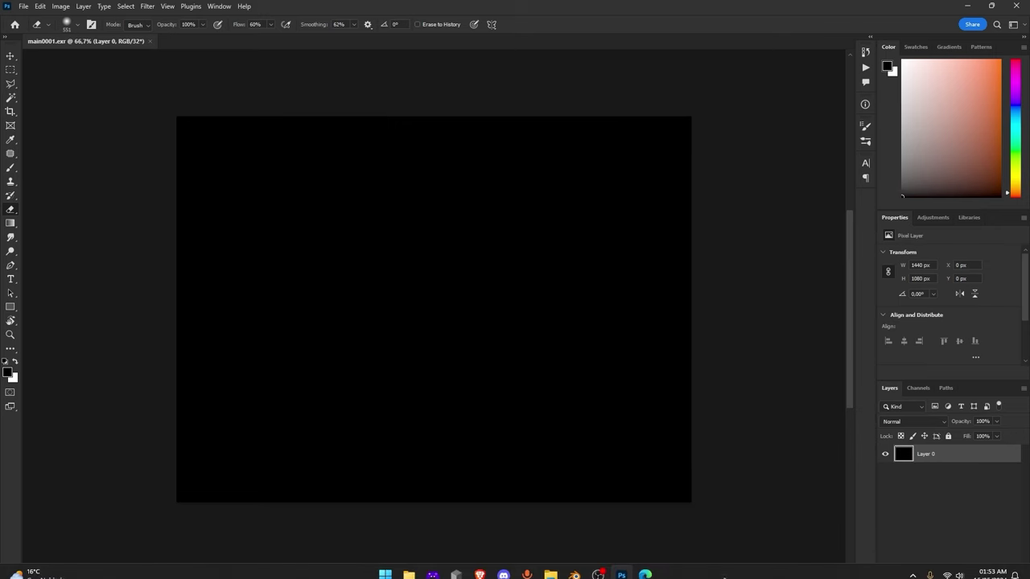
click(646, 574)
Download the Exr-IO 2.06 installer from exr-io.com
text(exr-io.c)
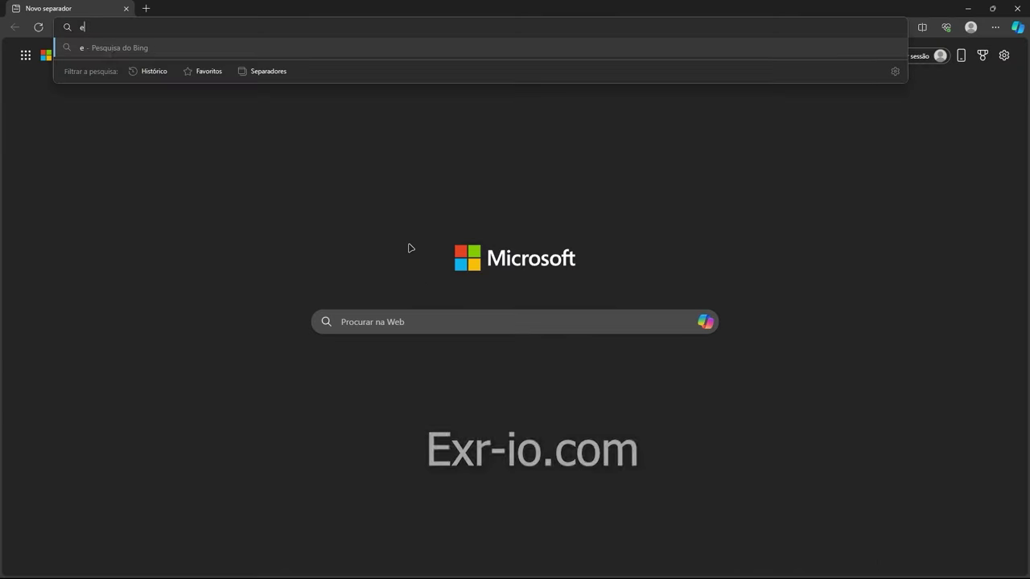
text(om)
key(Return)
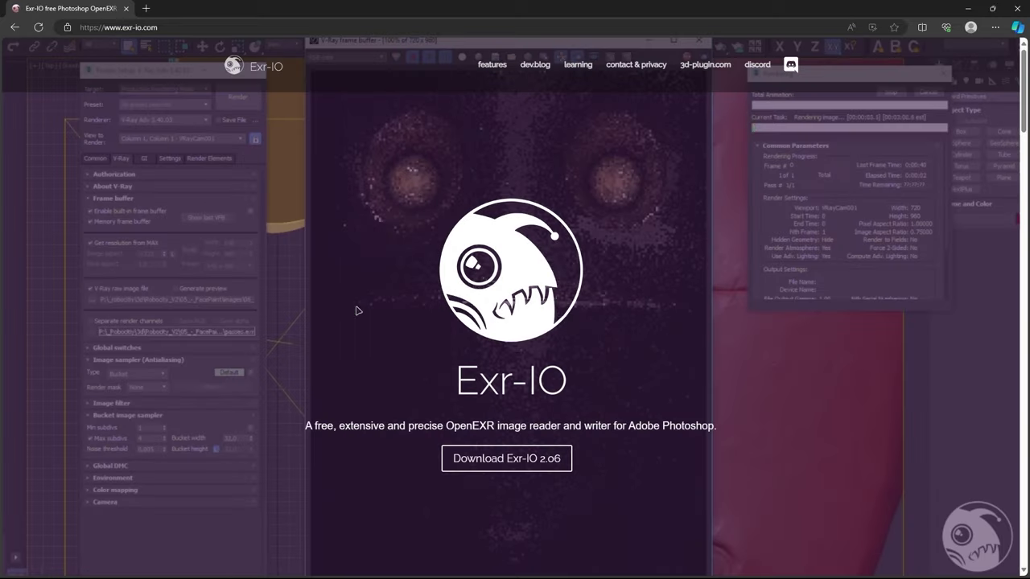
click(491, 459)
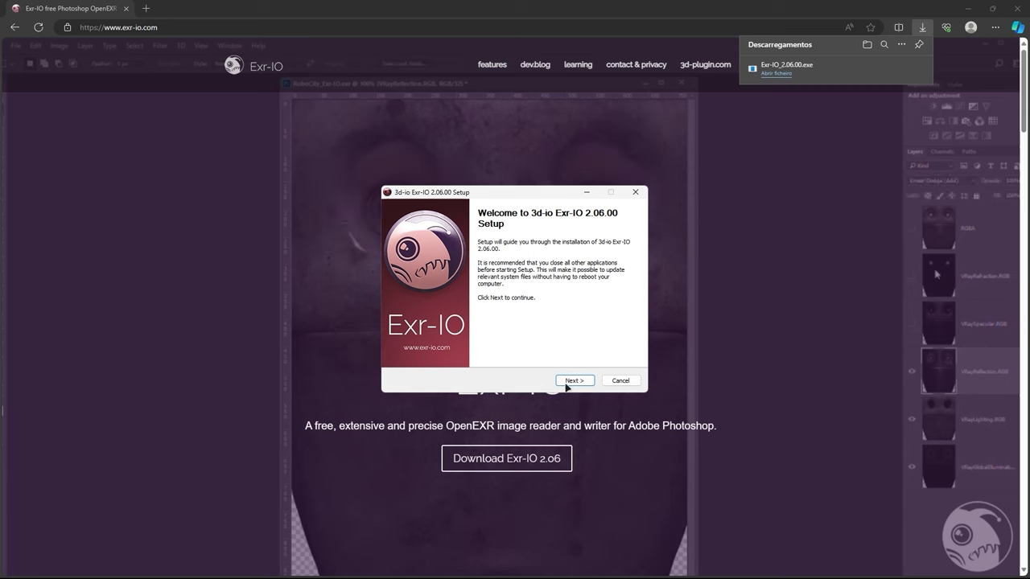
Install the Exr-IO 2.06 plug-in and return to Photoshop
click(569, 381)
click(572, 381)
click(572, 381)
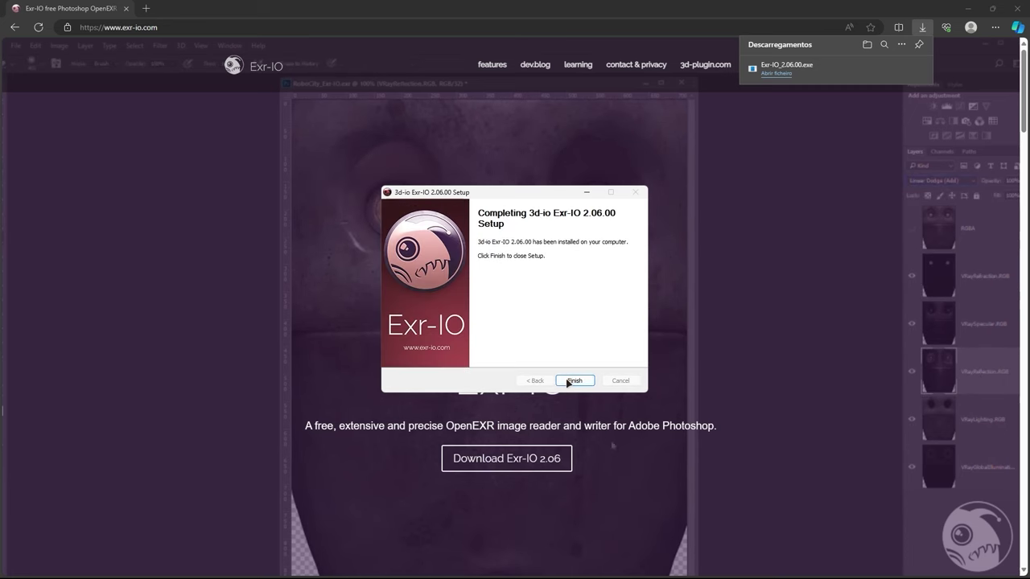
click(569, 380)
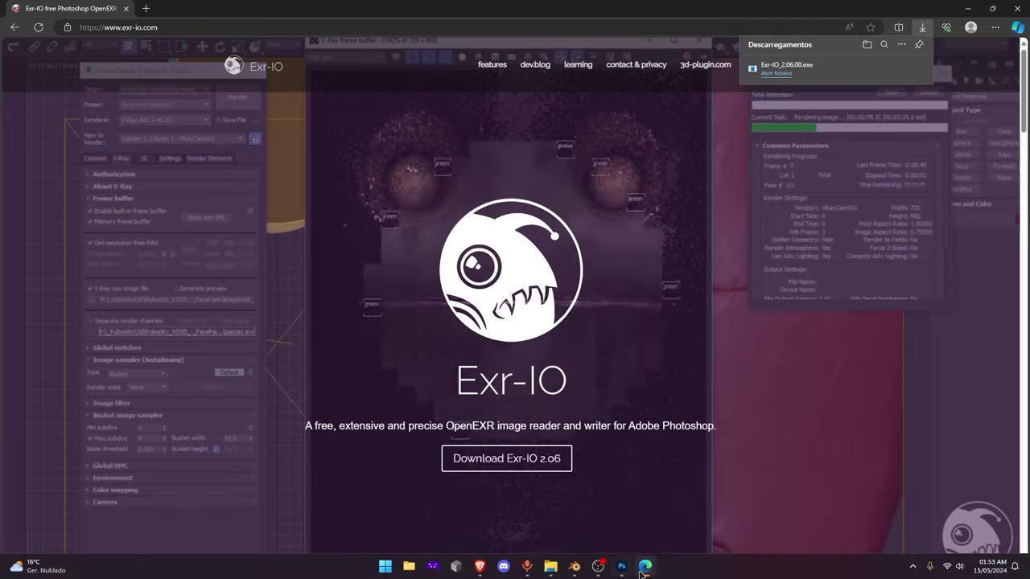
click(620, 573)
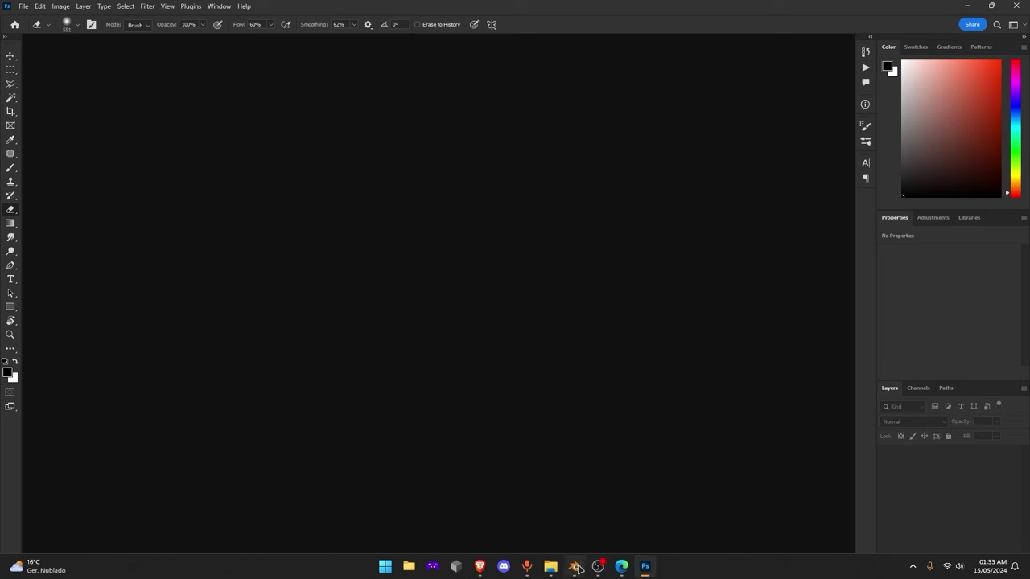
Reopen main0001.exr in Photoshop through Exr-IO so each render pass loads as a layer
click(550, 565)
drag(361, 170, 121, 283)
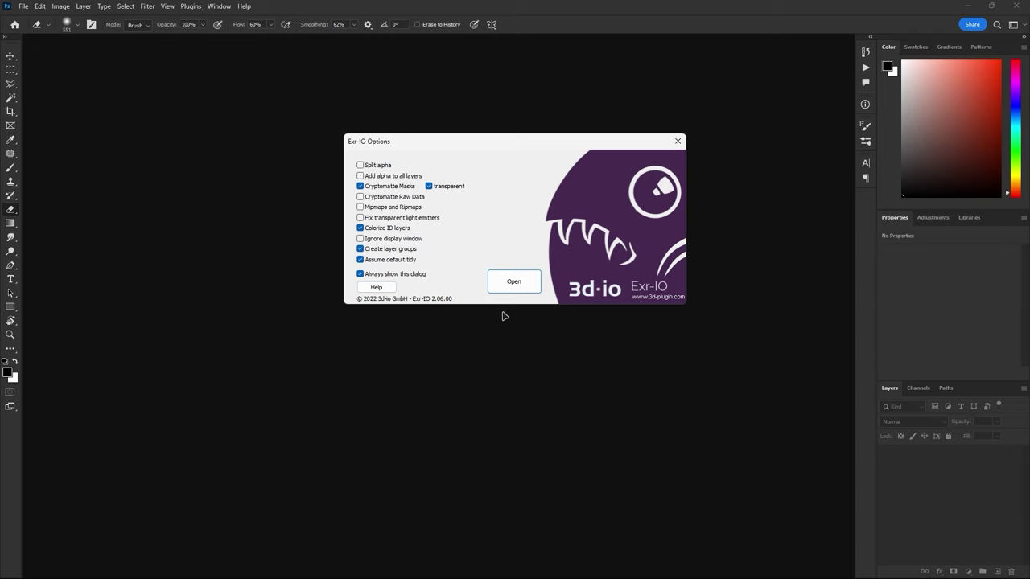
click(510, 283)
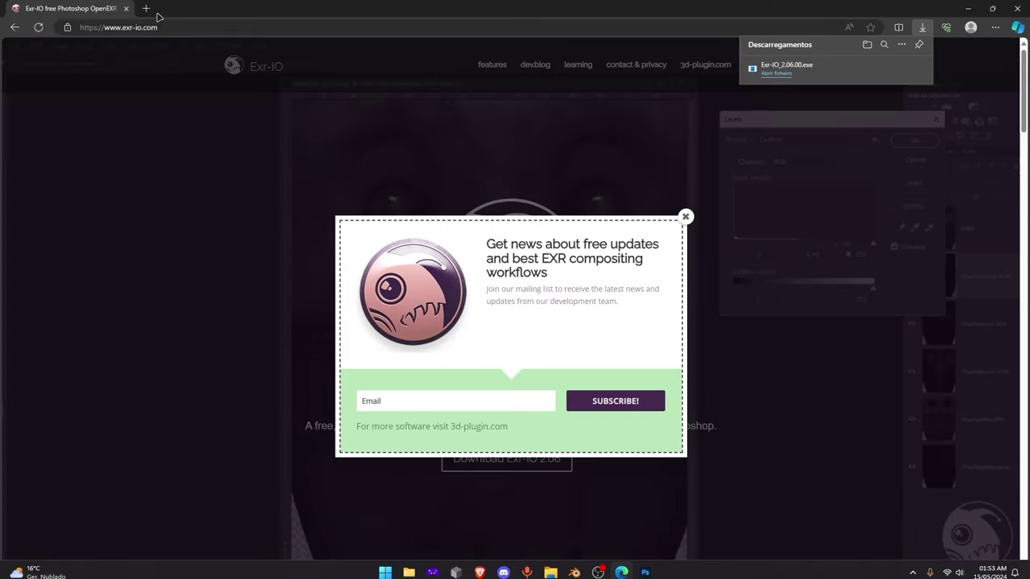
Download the OpenColorIO Photoshop Win plug-in from fnord.com and open its zip in WinRAR
click(146, 9)
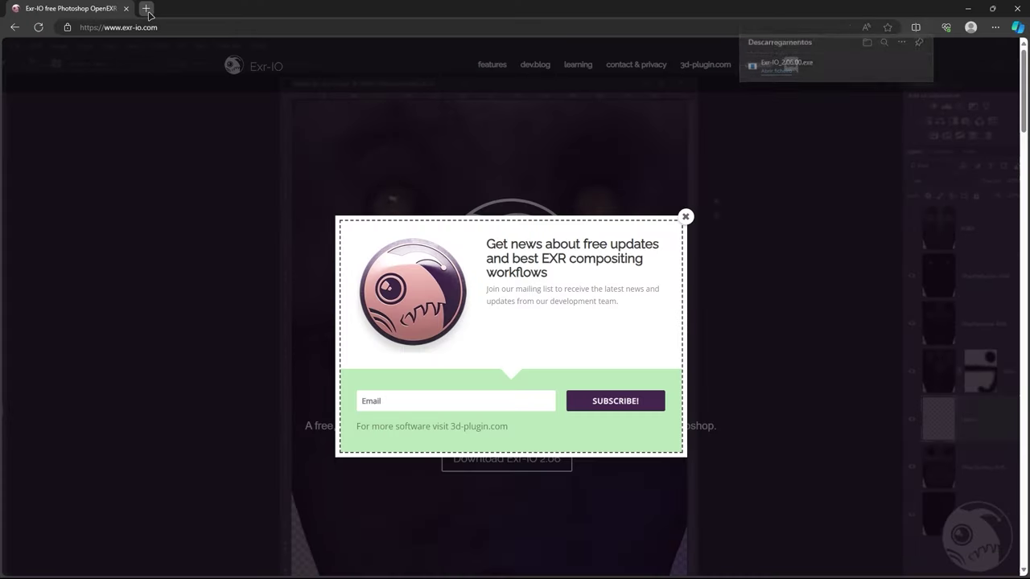
text(ord.com)
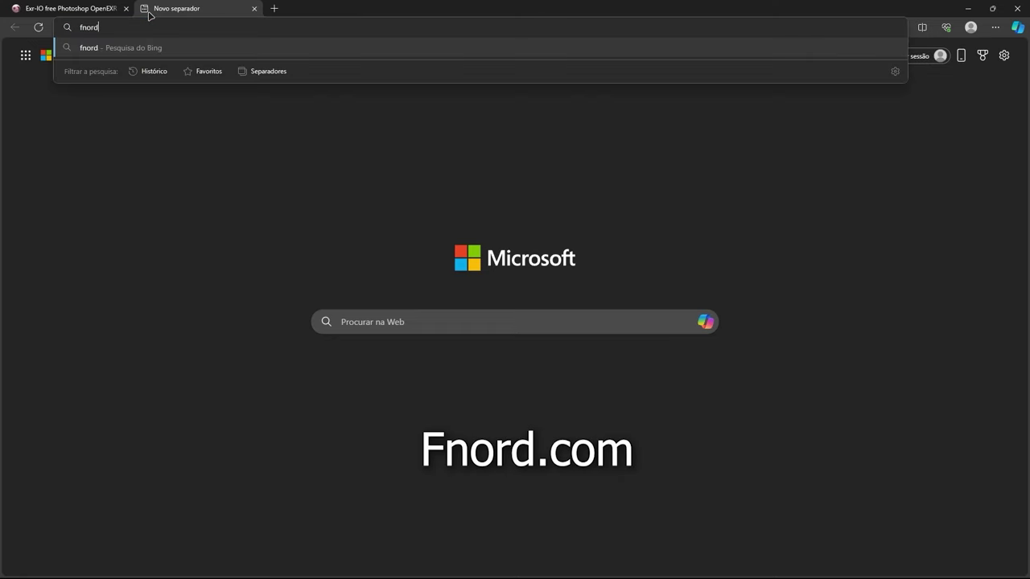
key(Return)
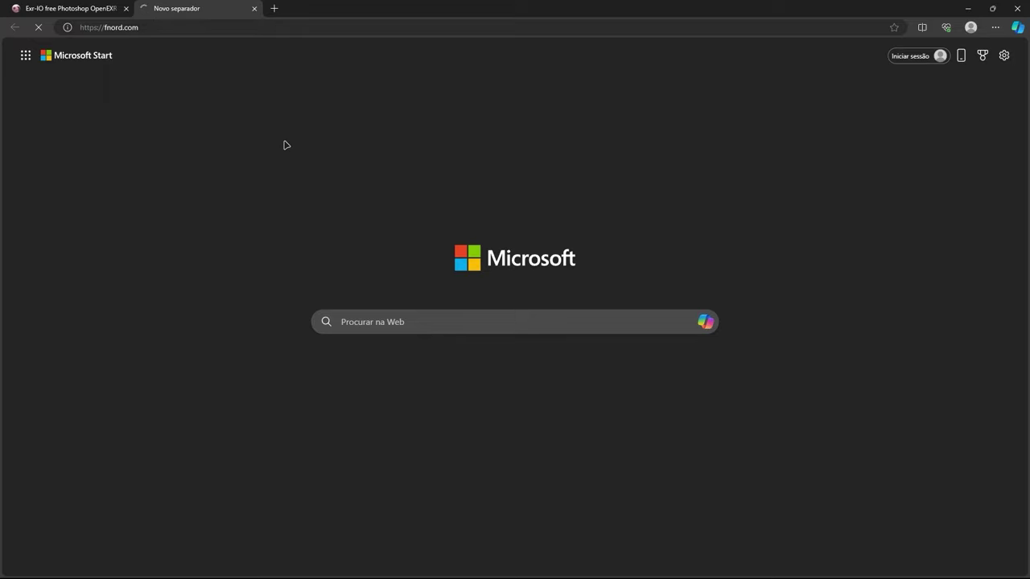
scroll(120, 361, down, 9)
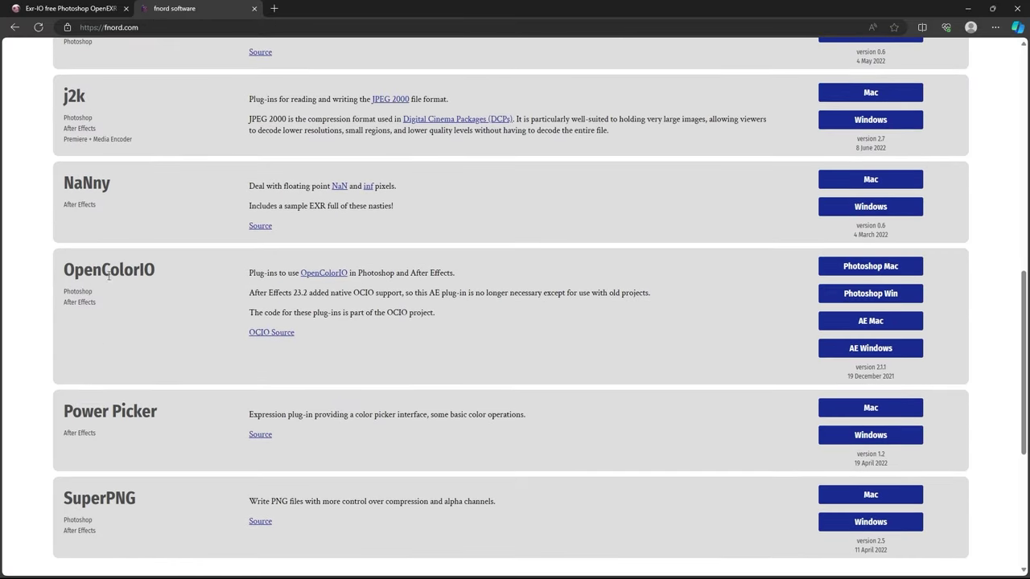
click(854, 299)
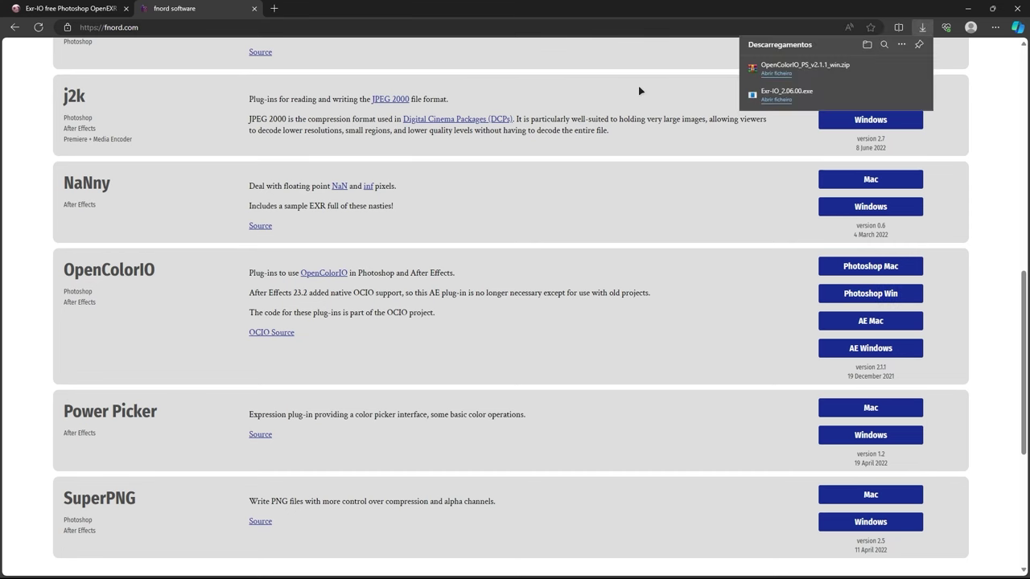
click(776, 72)
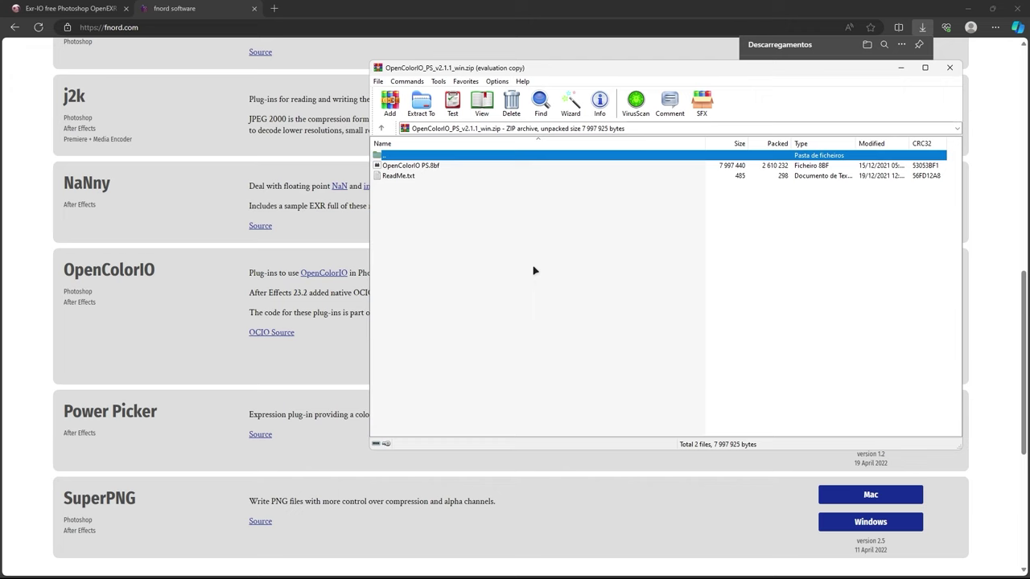
Browse File Explorer to C:\Programas\Adobe\Adobe Photoshop 2024\Plug-ins
key(super+e)
double_click(474, 223)
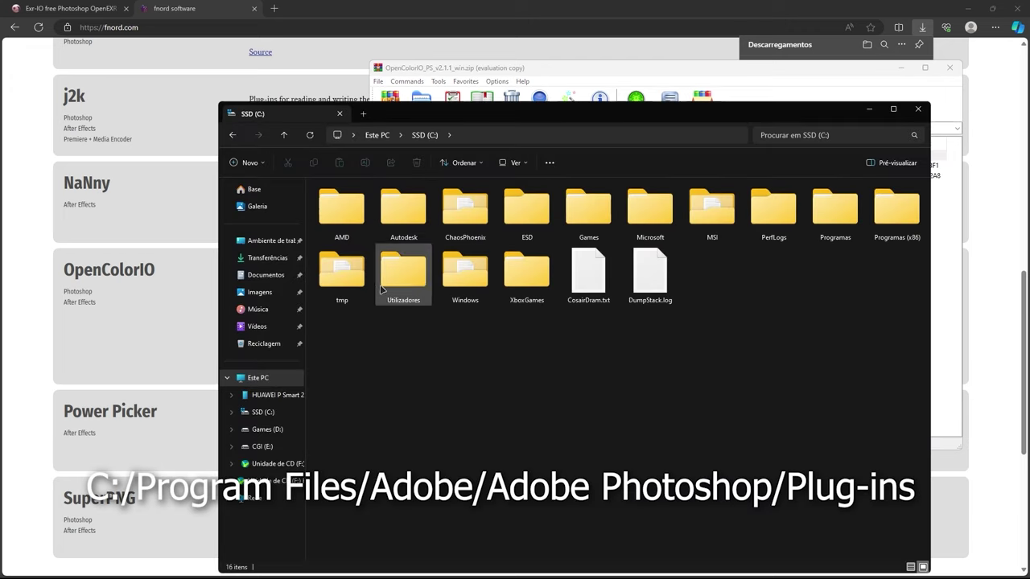
double_click(834, 213)
click(329, 216)
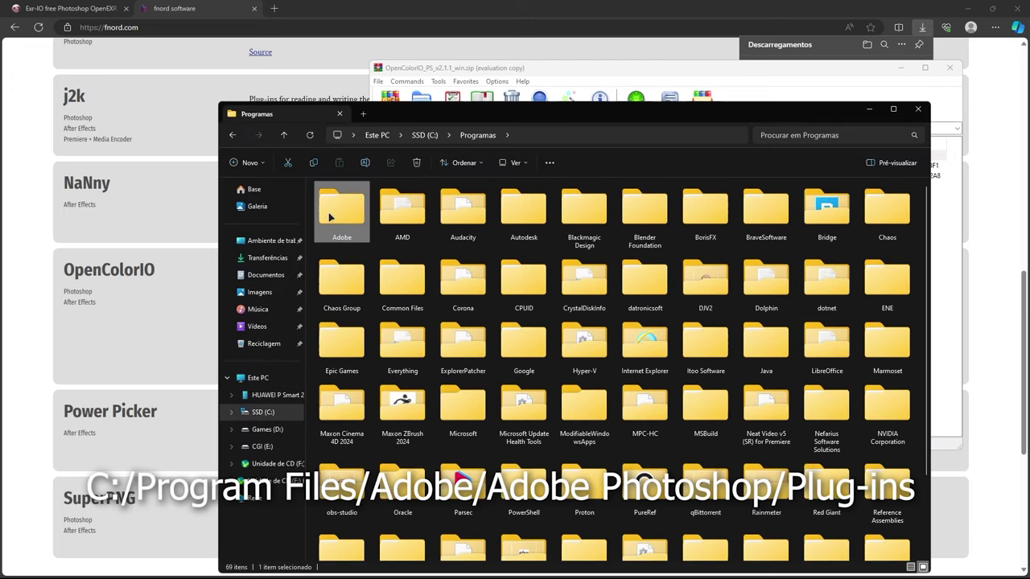
double_click(329, 216)
double_click(467, 218)
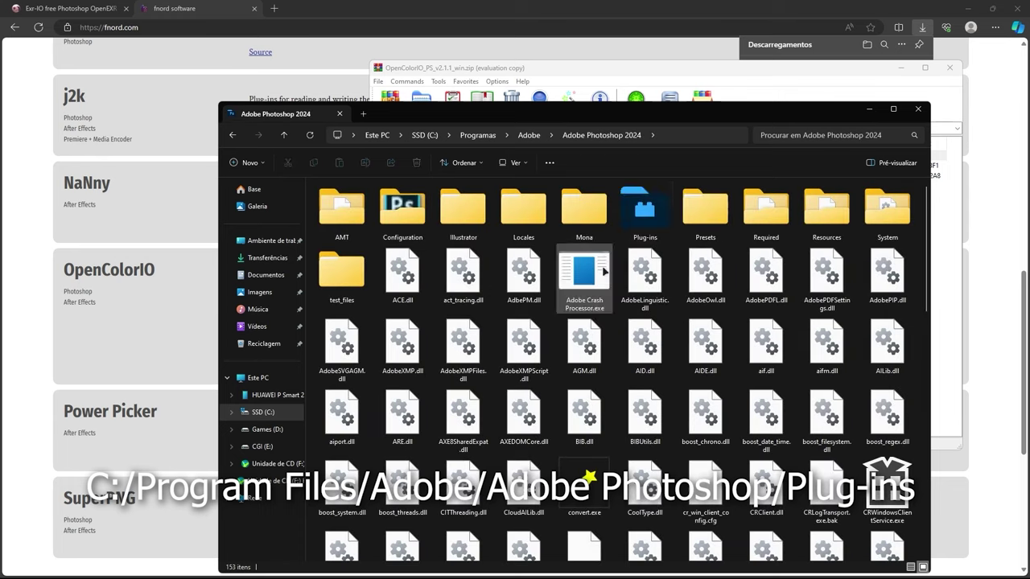
double_click(653, 211)
Move OpenColorIO PS.8bf from the WinRAR archive into the Plug-ins folder with administrator permission
click(523, 81)
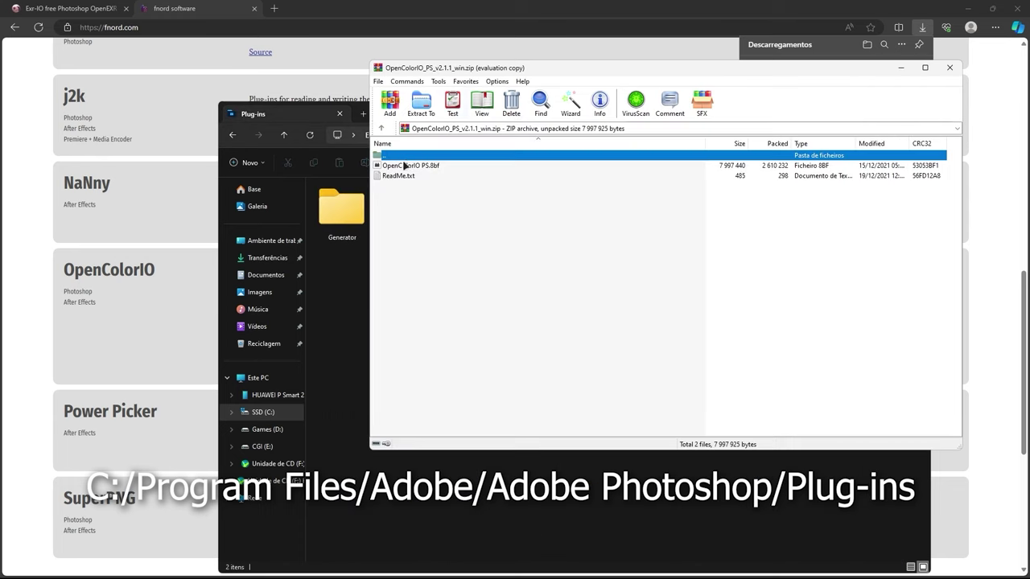
drag(406, 165, 360, 299)
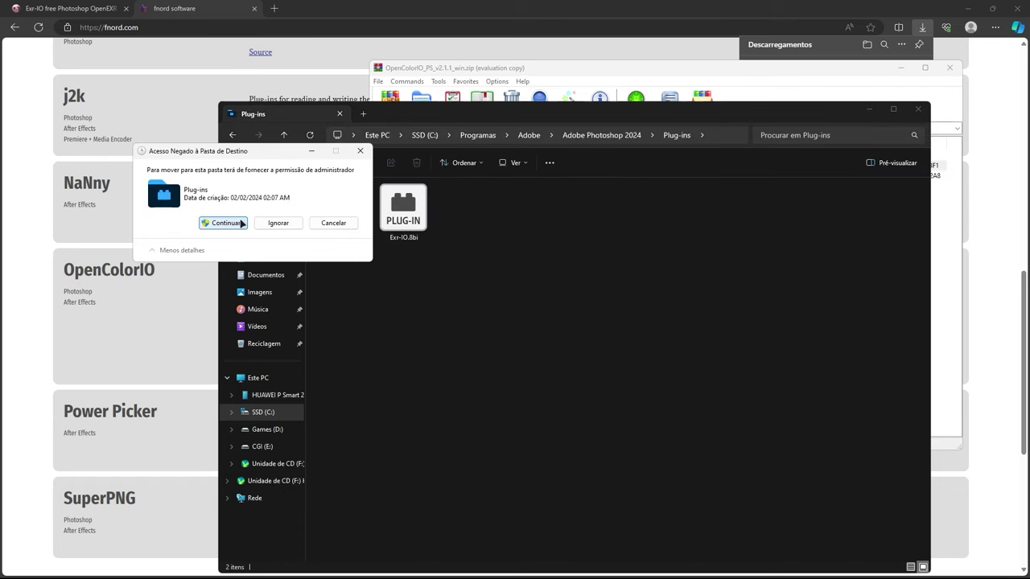
click(242, 224)
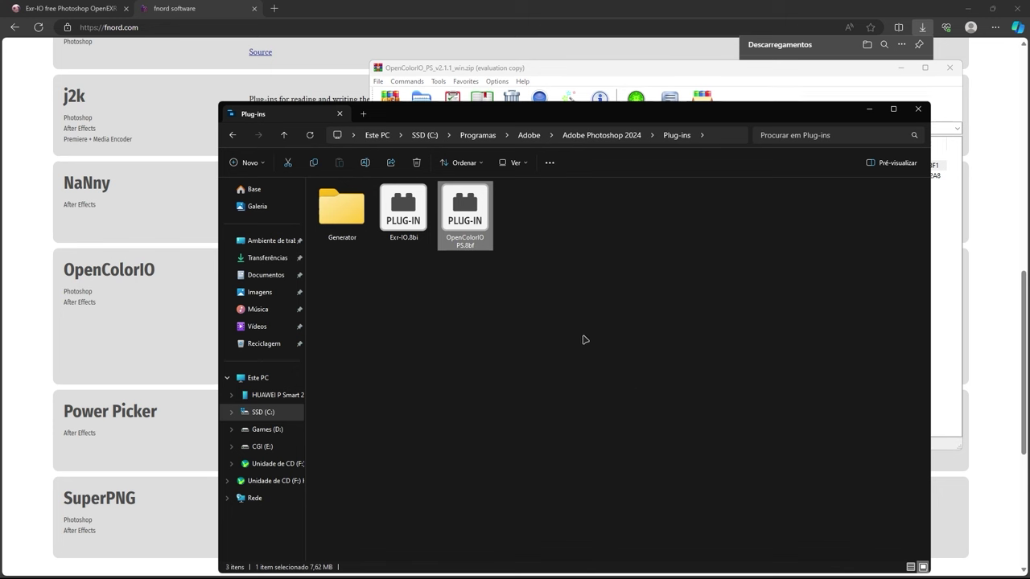
click(477, 137)
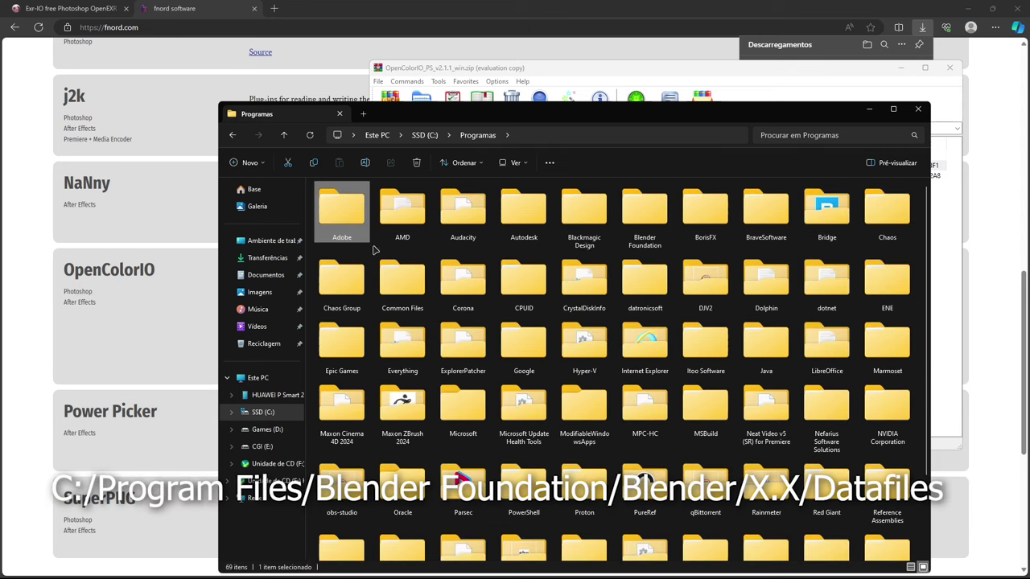
Browse to Programas\Blender Foundation\Blender 4.1\4.1\datafiles
double_click(648, 231)
double_click(351, 239)
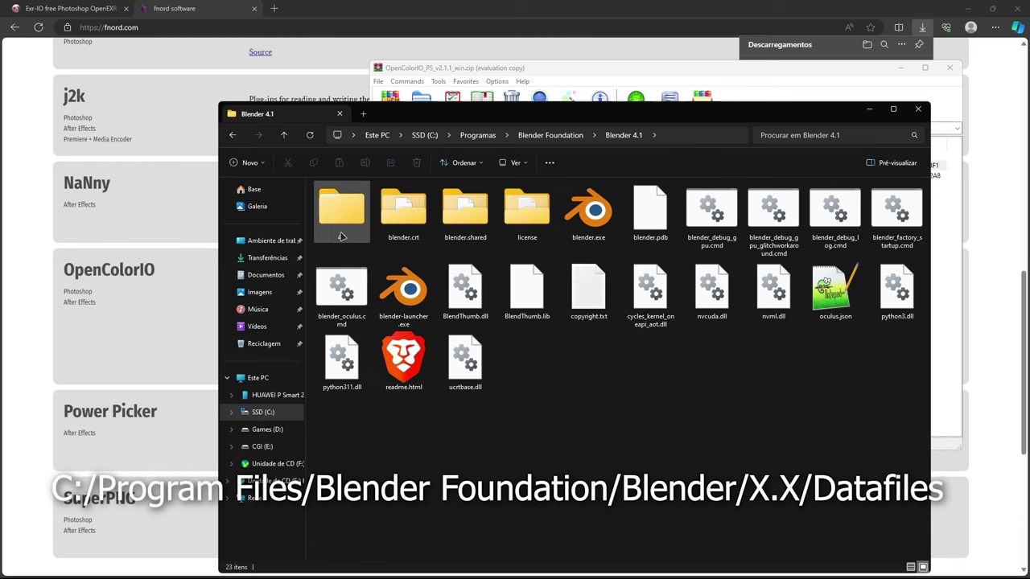
double_click(333, 211)
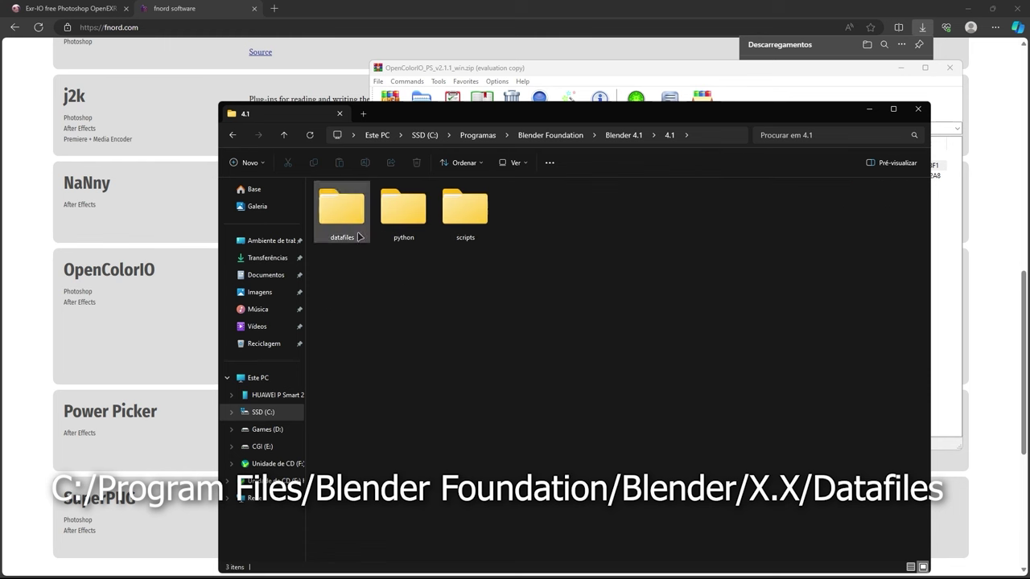
double_click(359, 236)
Copy the colormanagement folder and bring up the Windows Run dialog
click(393, 245)
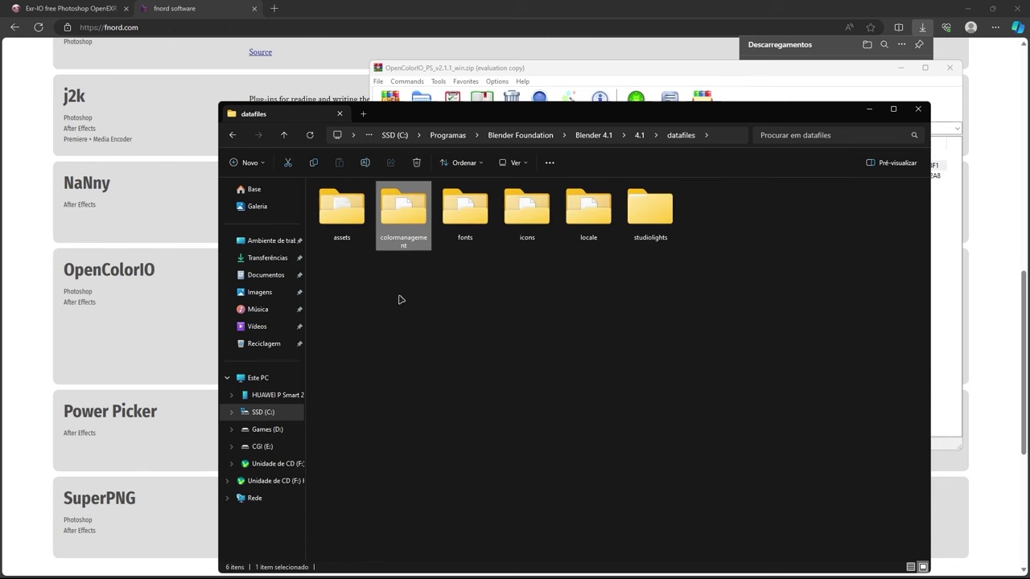
right_click(399, 219)
click(430, 232)
click(422, 330)
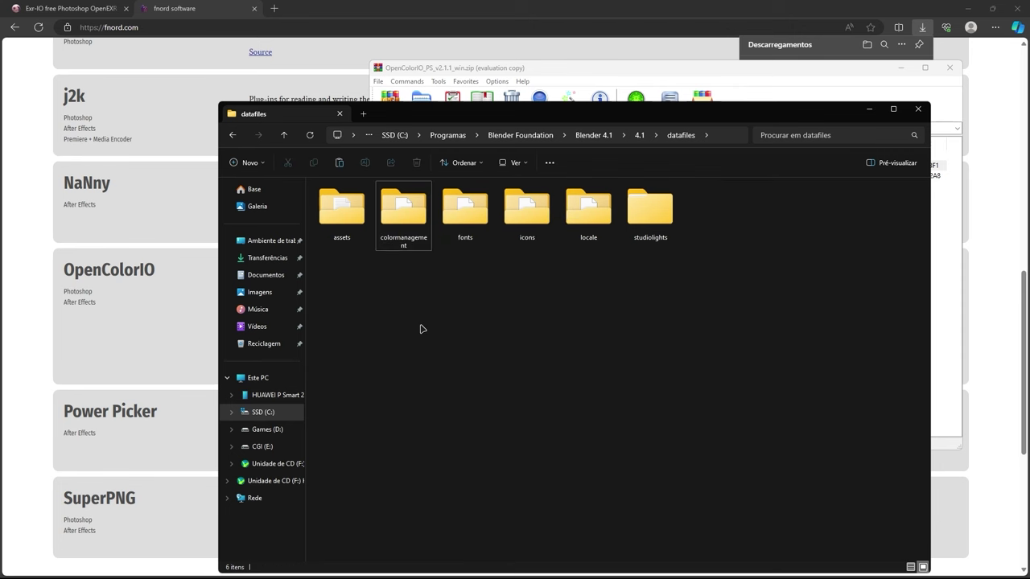
key(super+r)
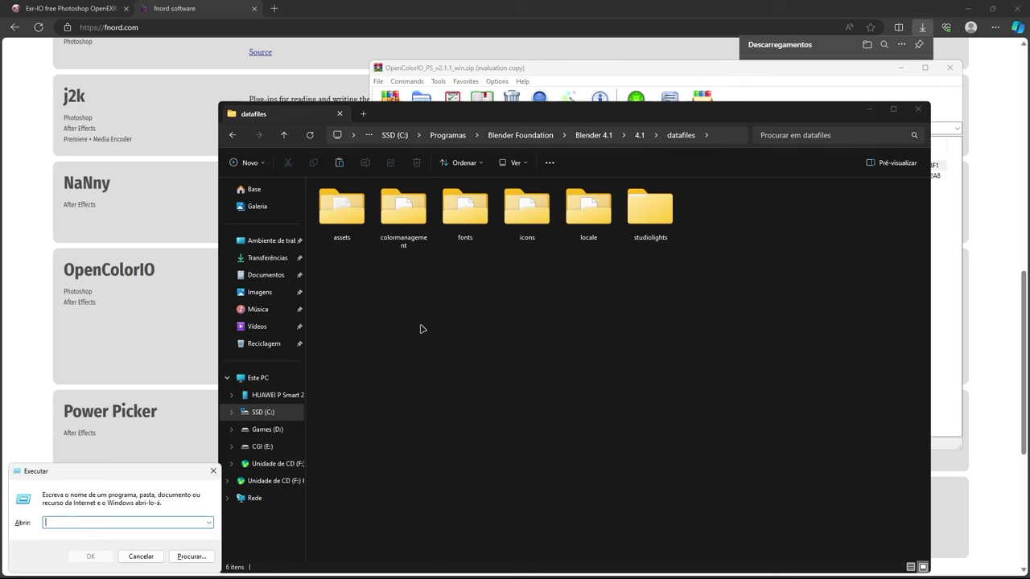
Create a new folder named OpenColorIO inside %programdata%
text(%program)
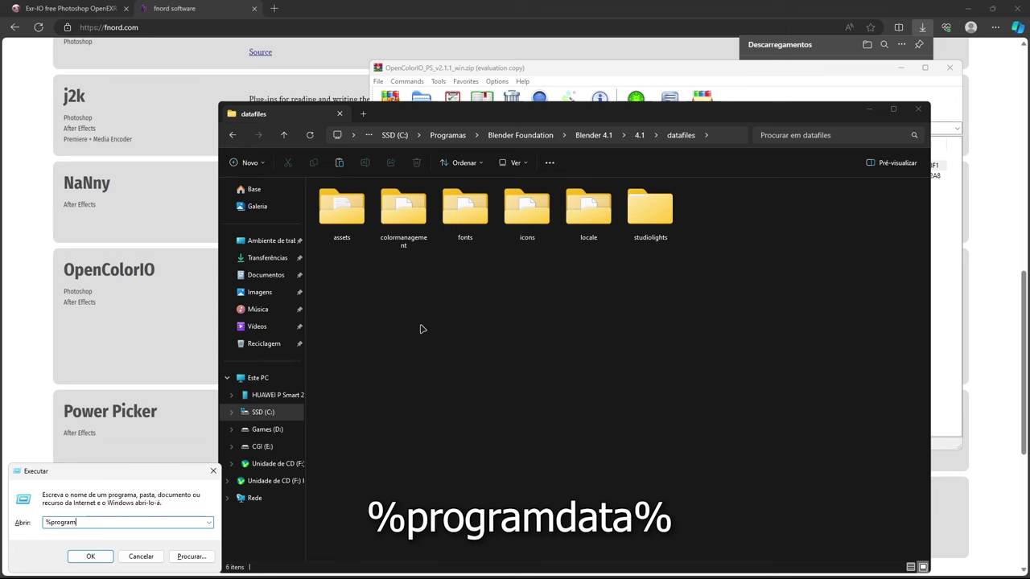
text(data%)
key(Return)
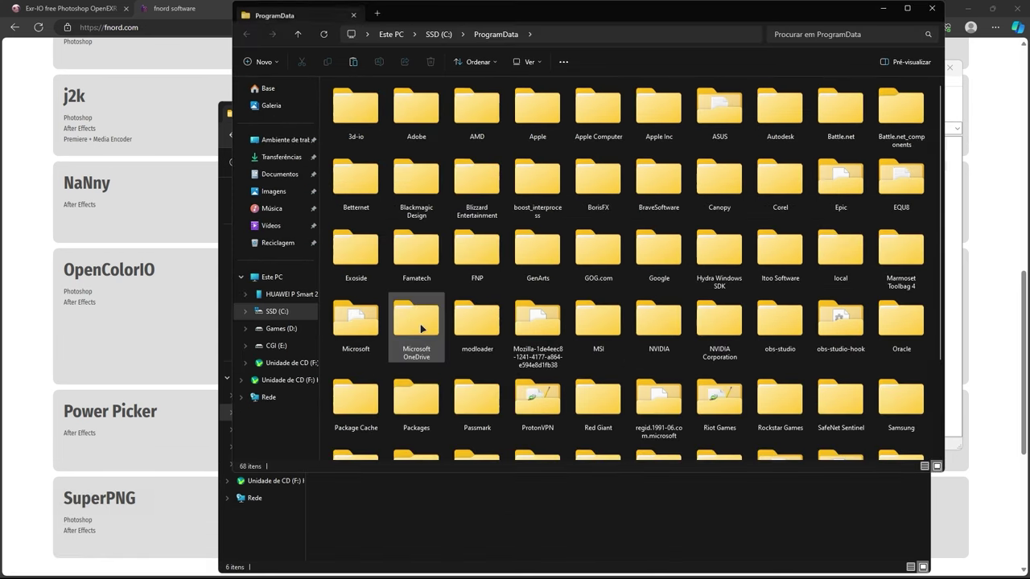
right_click(327, 285)
mouse_move(482, 374)
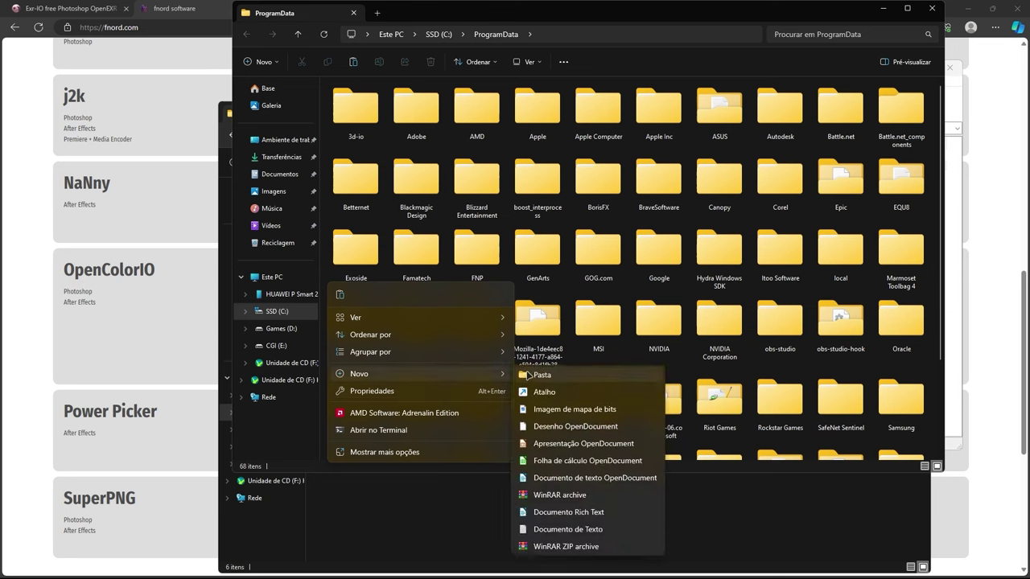
click(531, 375)
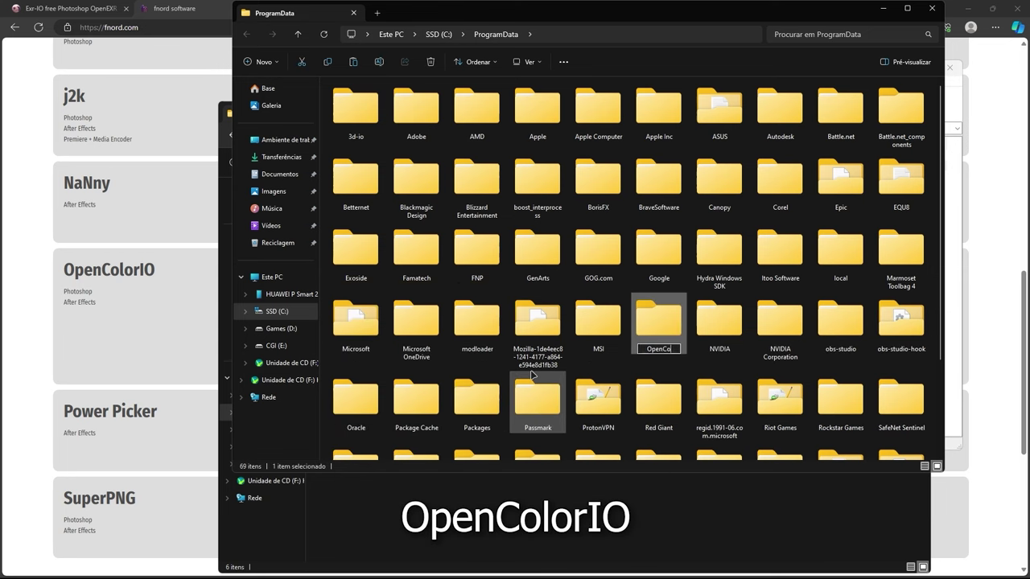
text(OpenColorIO)
key(Return)
key(Return)
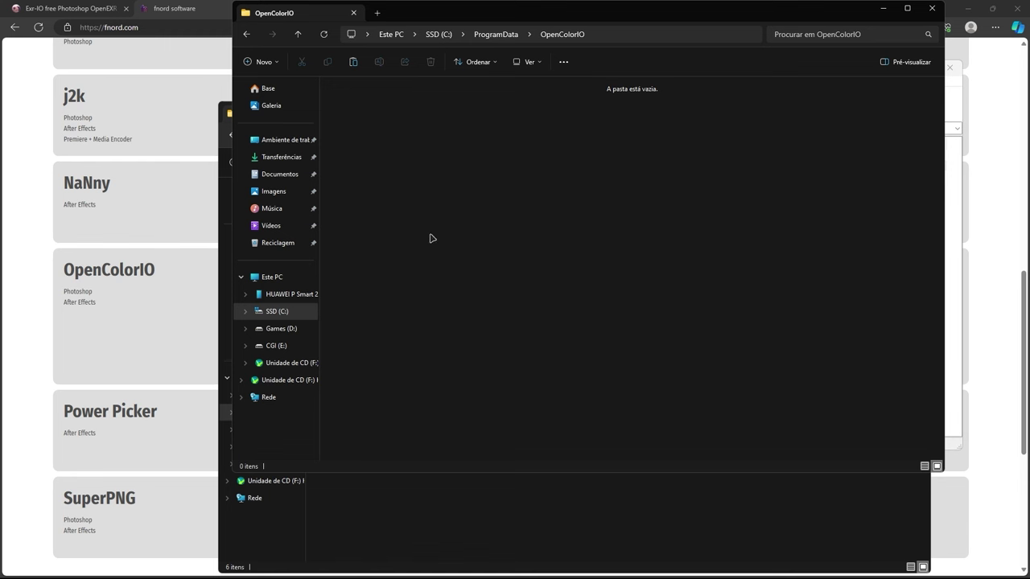
Paste colormanagement into OpenColorIO and rename it to Blender
right_click(424, 202)
click(434, 210)
key(F2)
text(B)
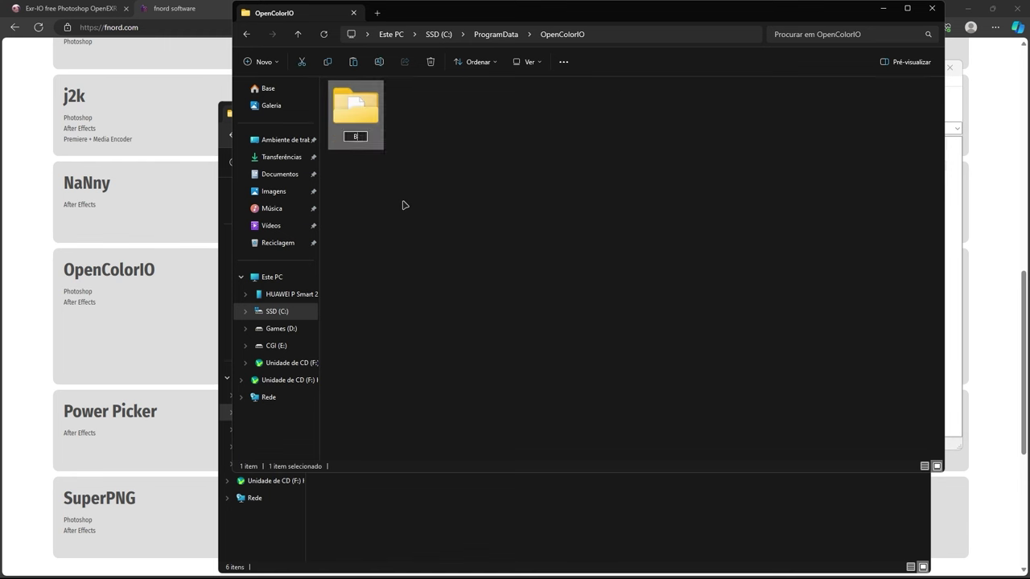
text(lender)
key(Return)
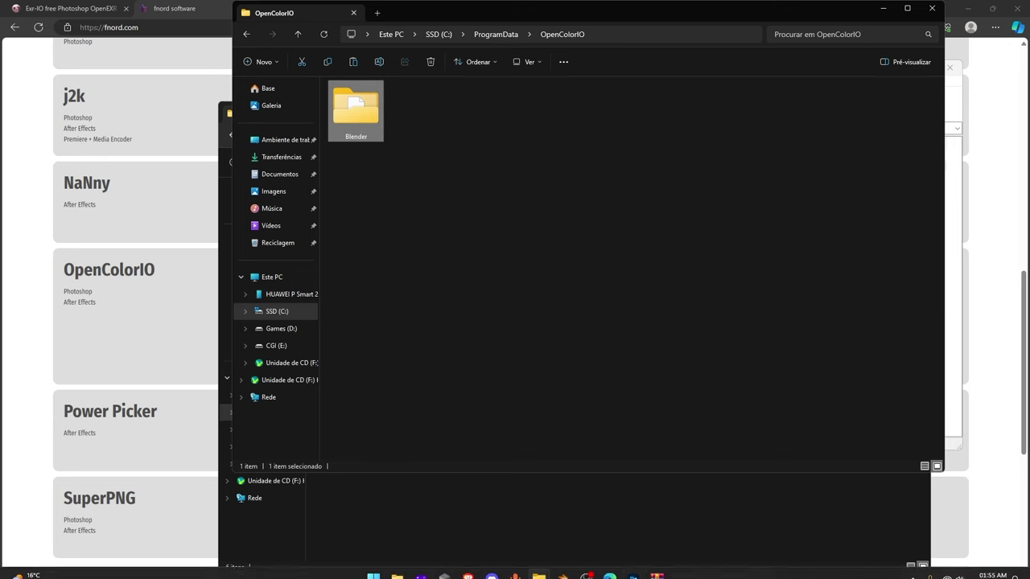
Drag main0001.exr from the Rendered folder onto the Photoshop canvas
click(636, 570)
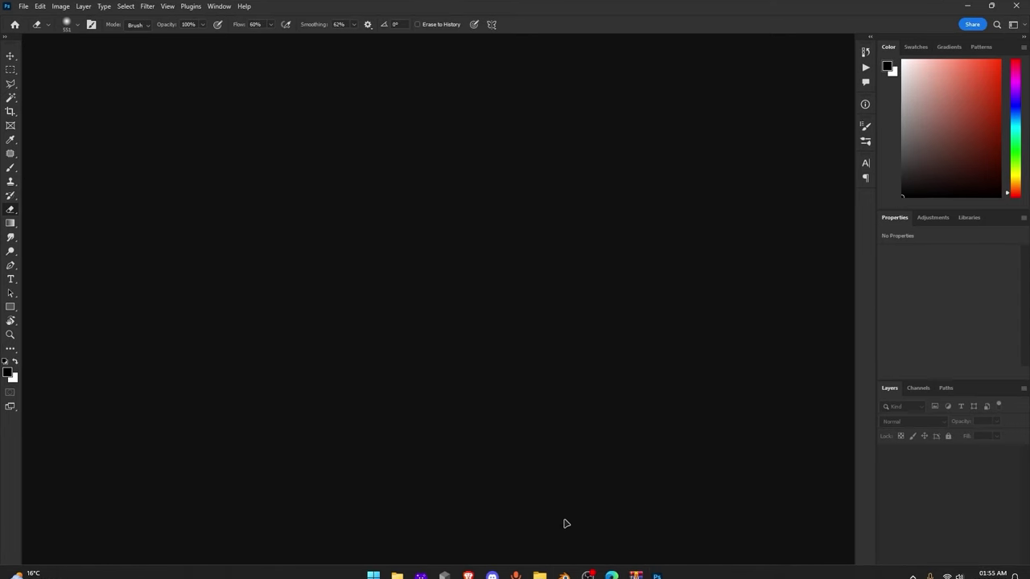
mouse_move(539, 566)
click(450, 501)
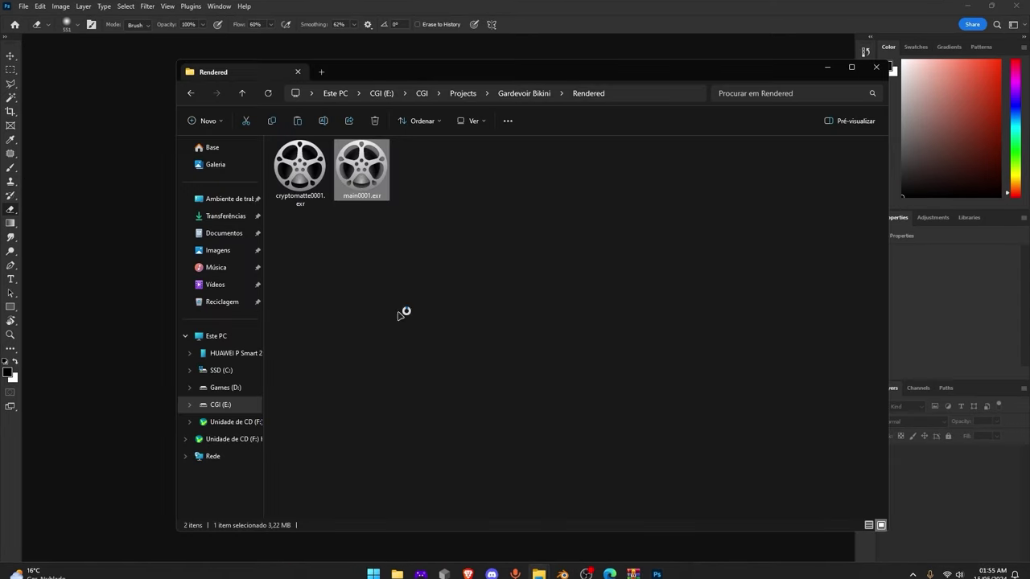
drag(361, 168, 82, 320)
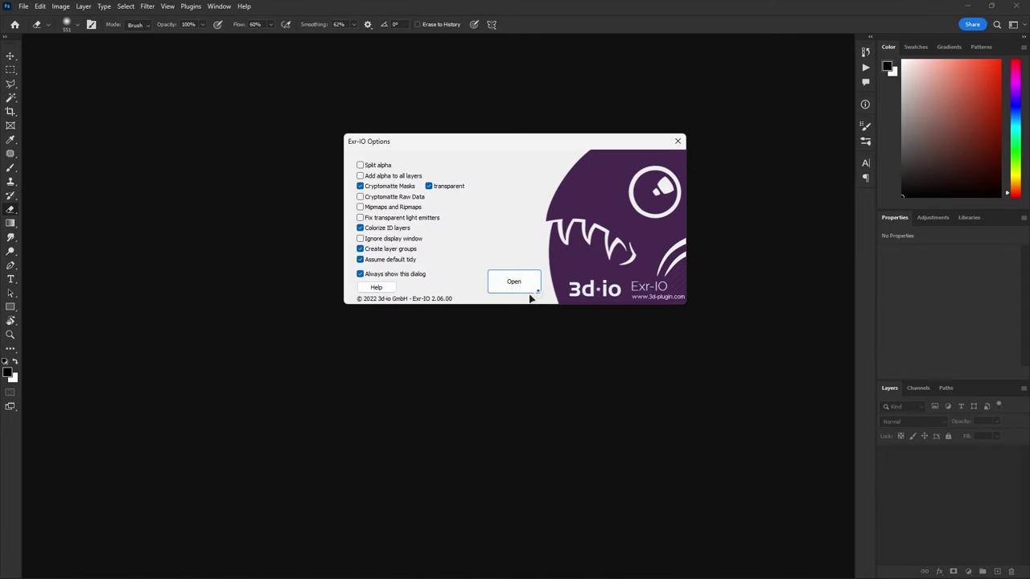
Open the EXR, then apply OpenColorIO with the Blender config outputting AgX Base sRGB
click(525, 287)
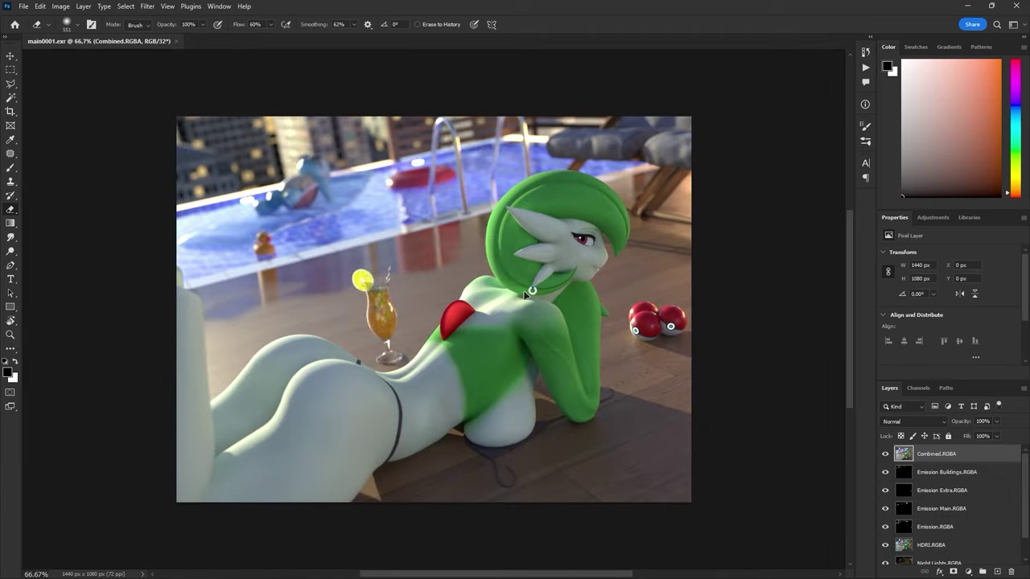
click(150, 6)
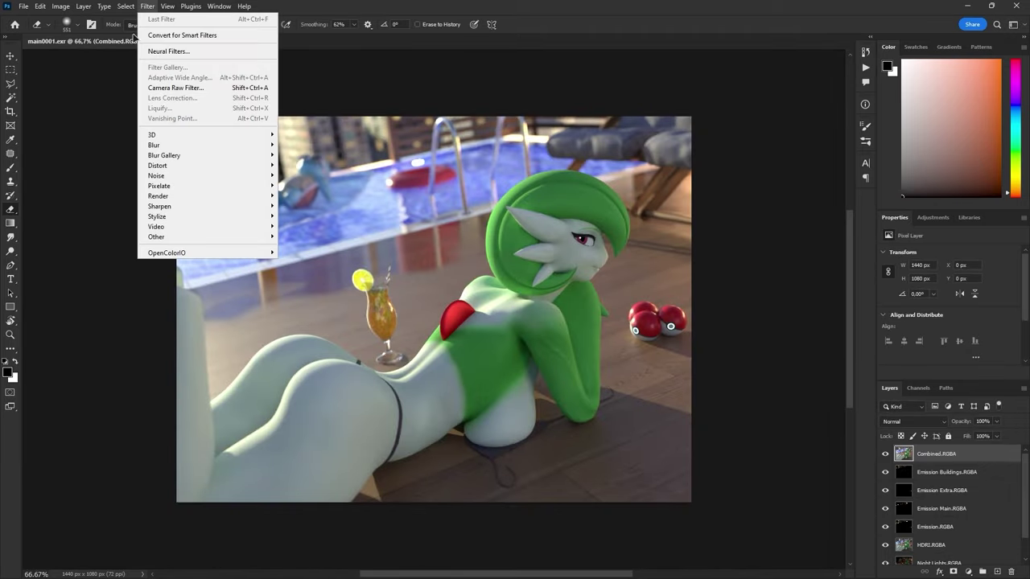
mouse_move(197, 254)
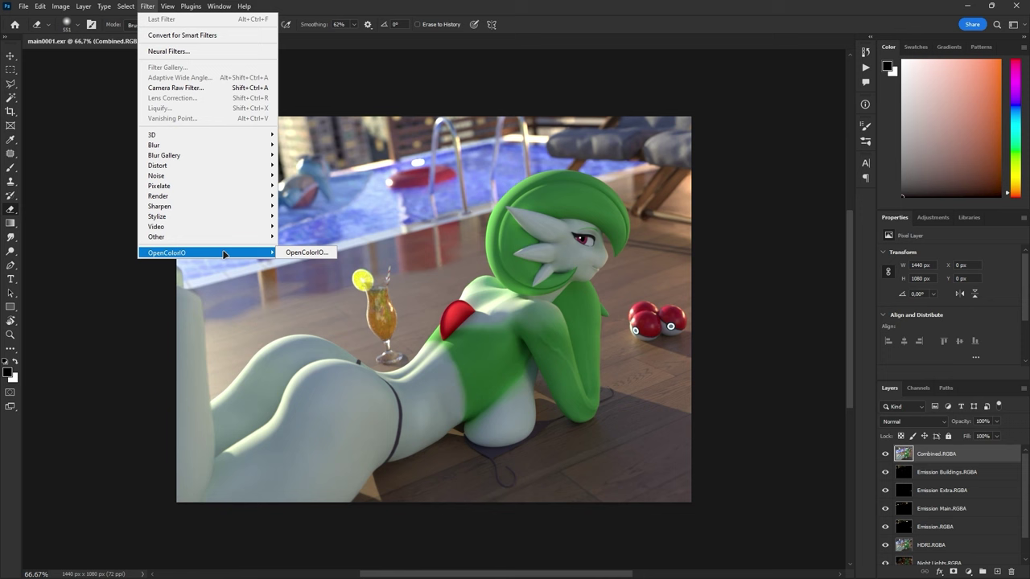
click(289, 254)
click(496, 239)
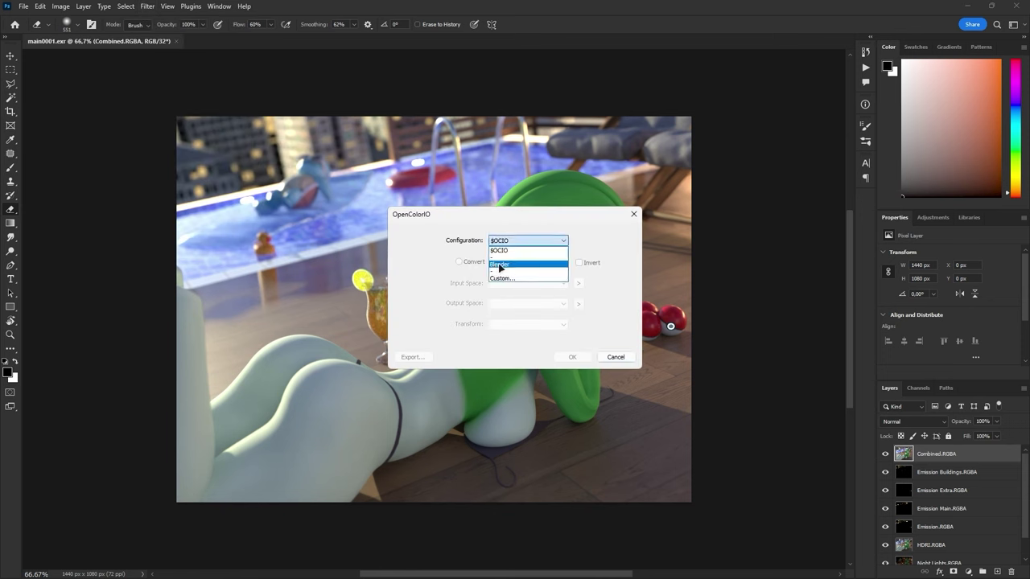
click(503, 265)
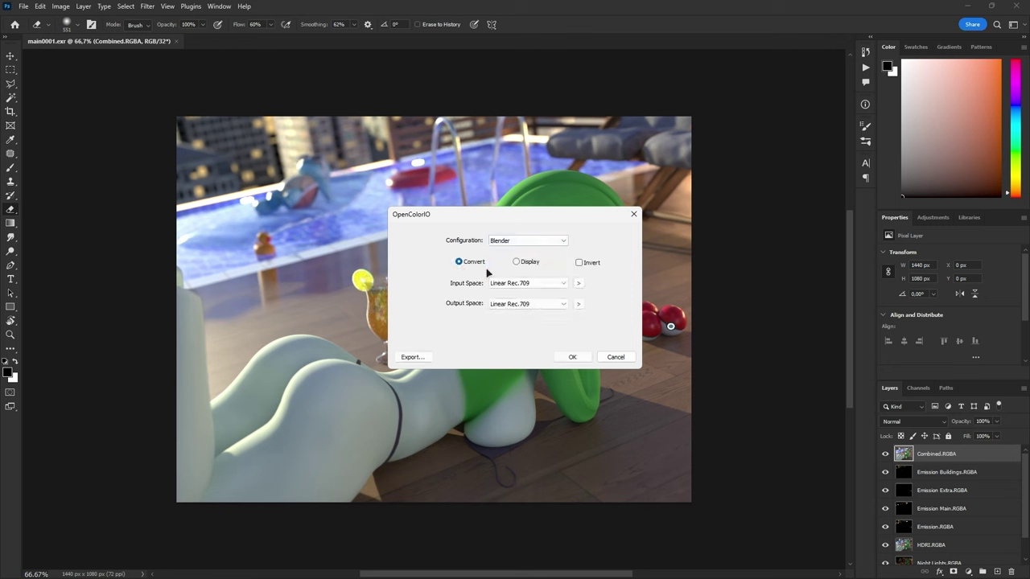
click(492, 303)
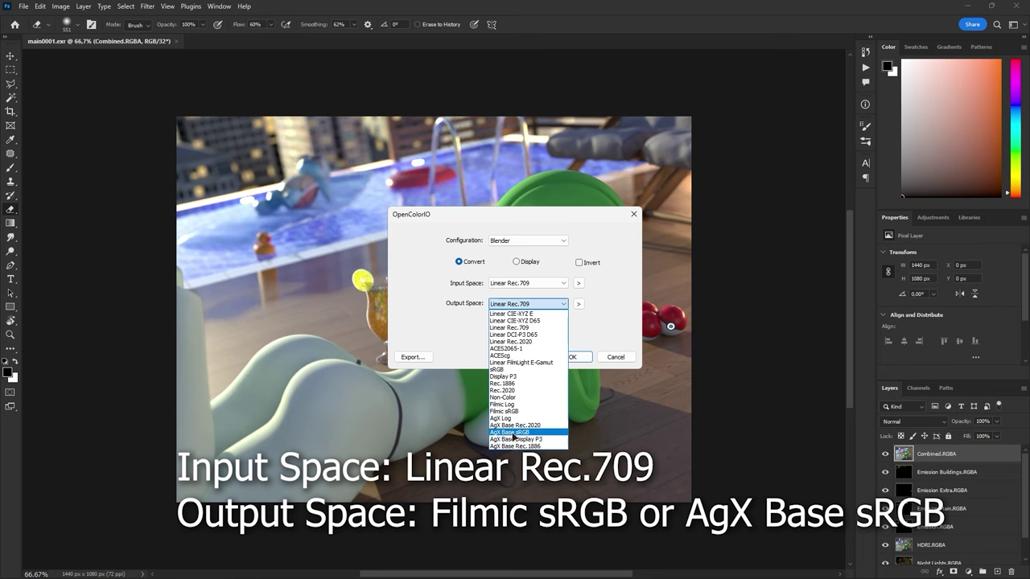
click(509, 433)
click(573, 357)
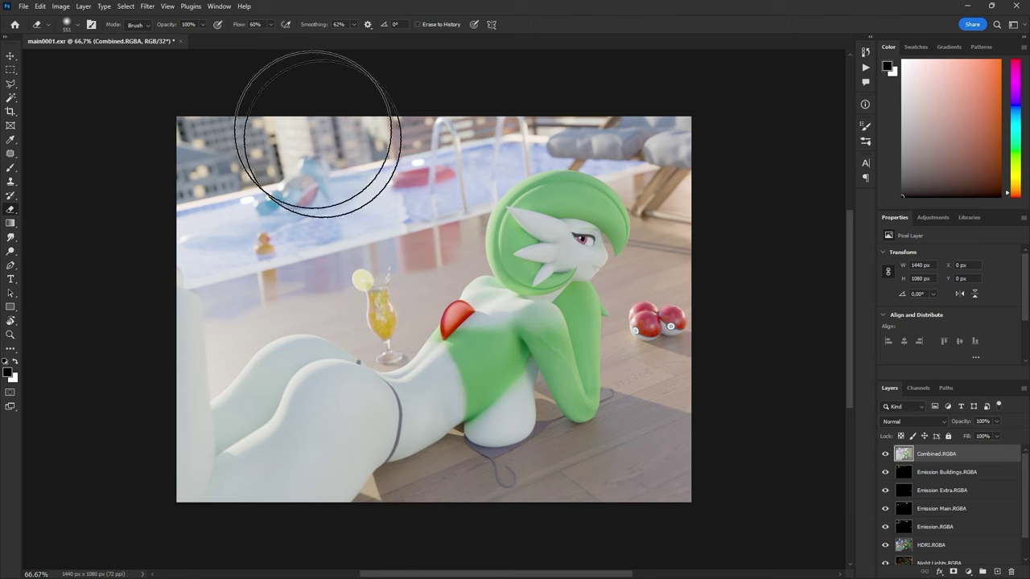
Apply OpenColorIO again with input space sRGB and output space Linear Rec.709
click(152, 12)
mouse_move(273, 250)
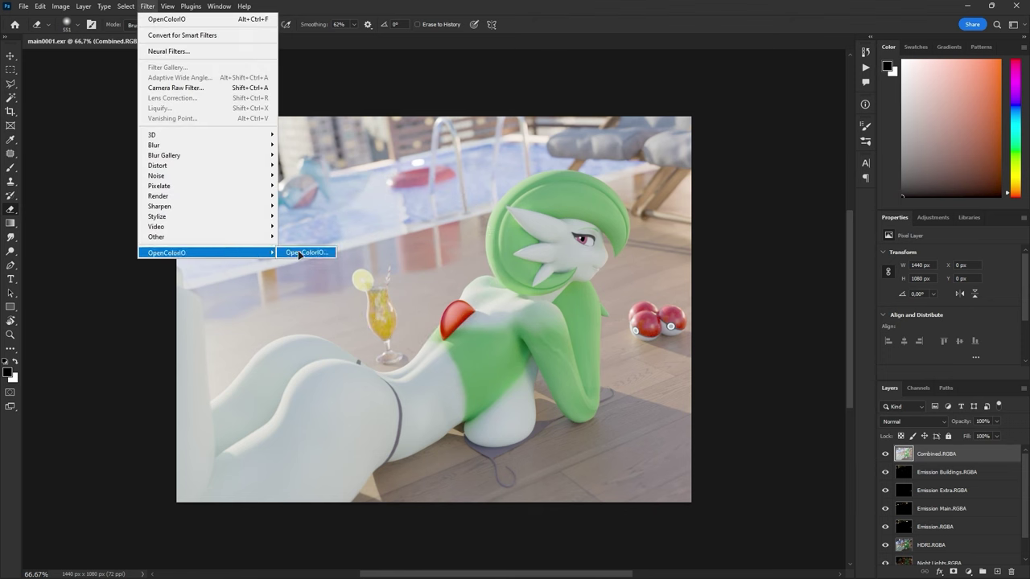
click(400, 259)
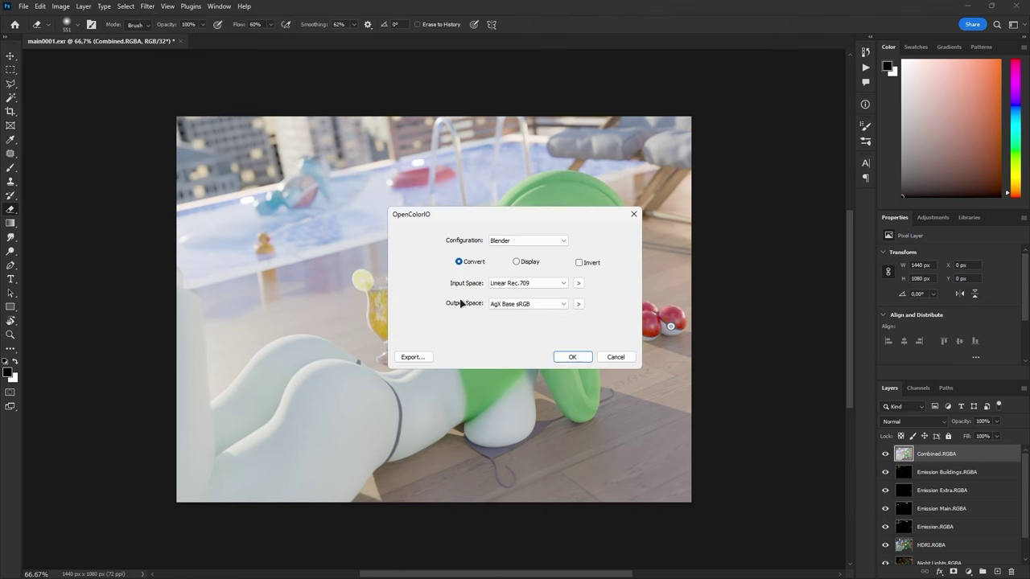
click(502, 285)
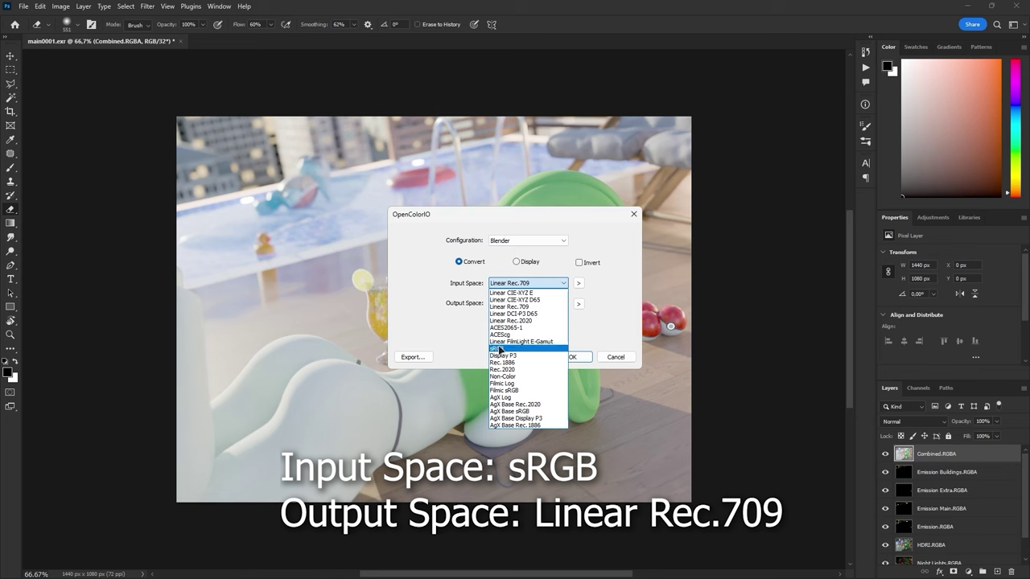
click(500, 350)
click(507, 305)
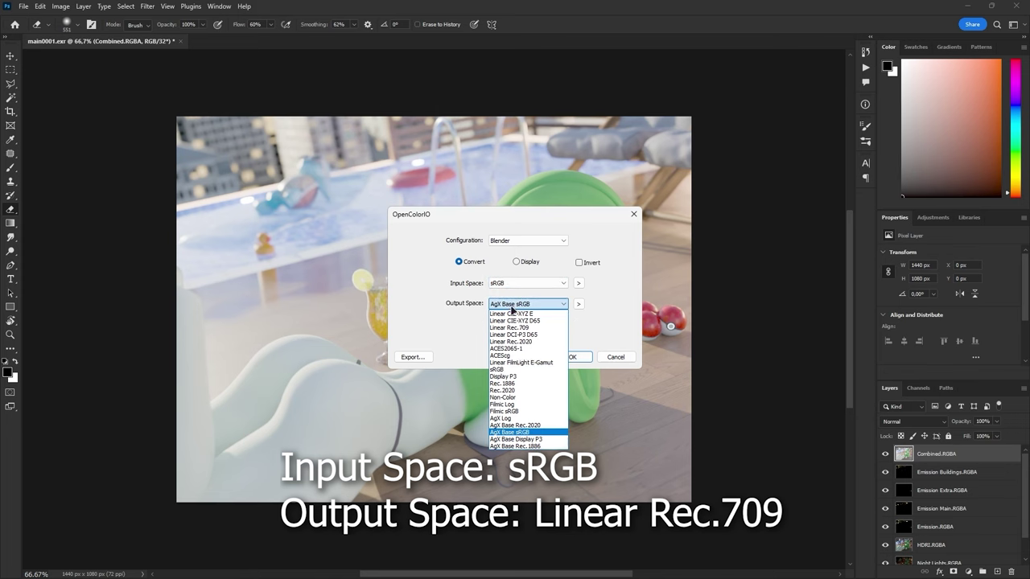
click(511, 329)
click(581, 357)
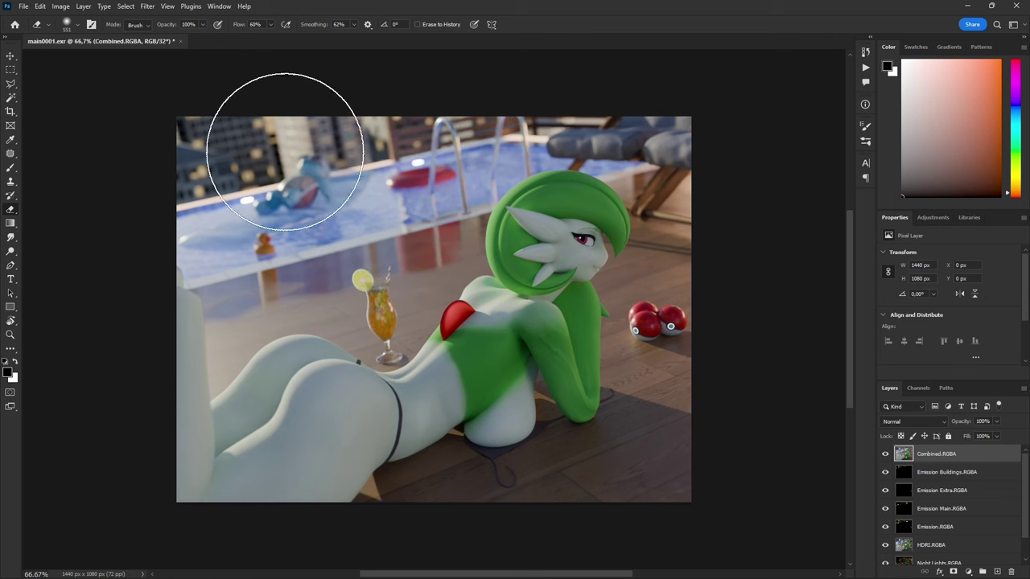
In the Actions panel, create Set 1 with a new action named EXR to AgX and start recording
click(219, 7)
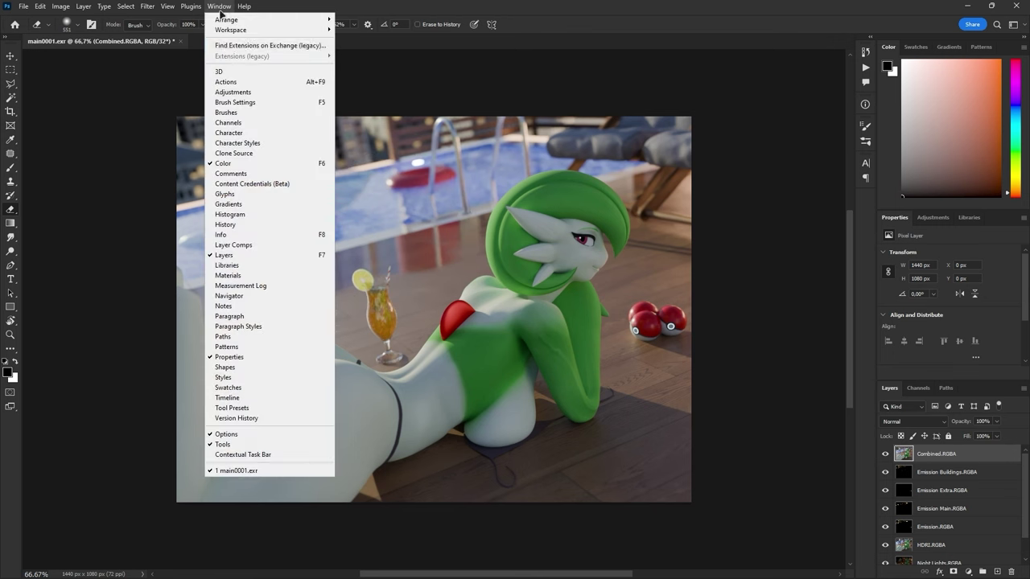
click(226, 83)
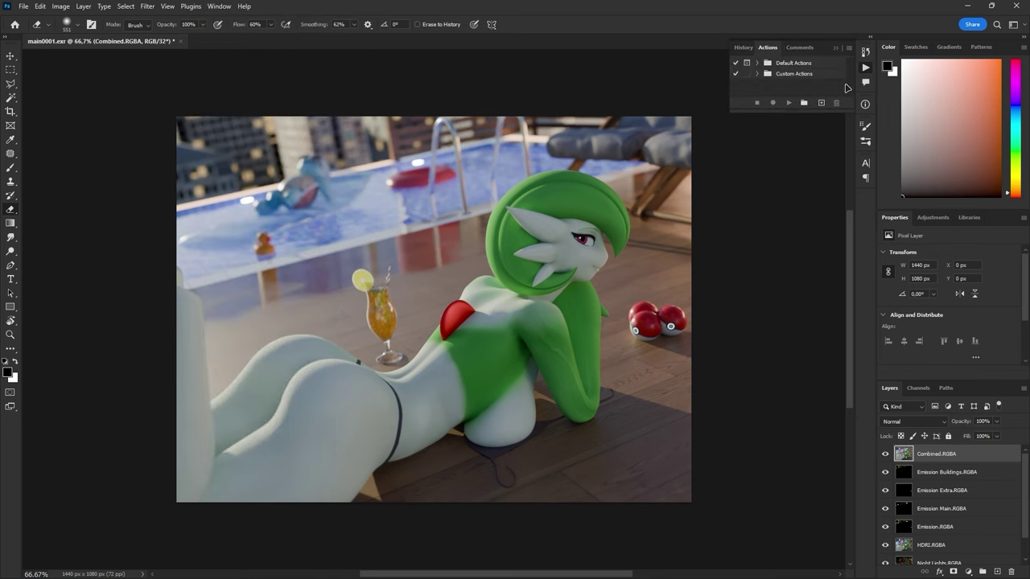
click(804, 103)
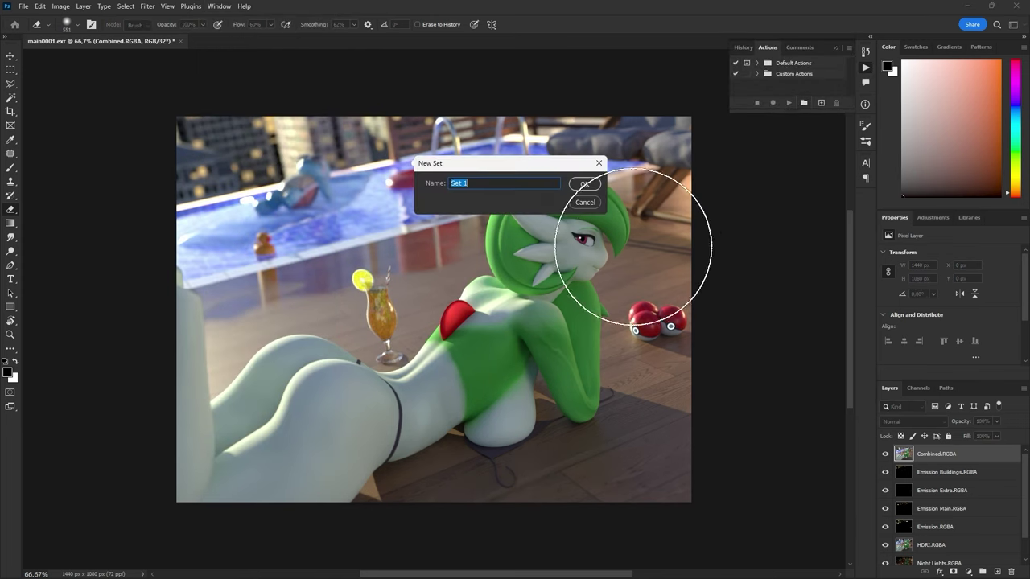
click(583, 188)
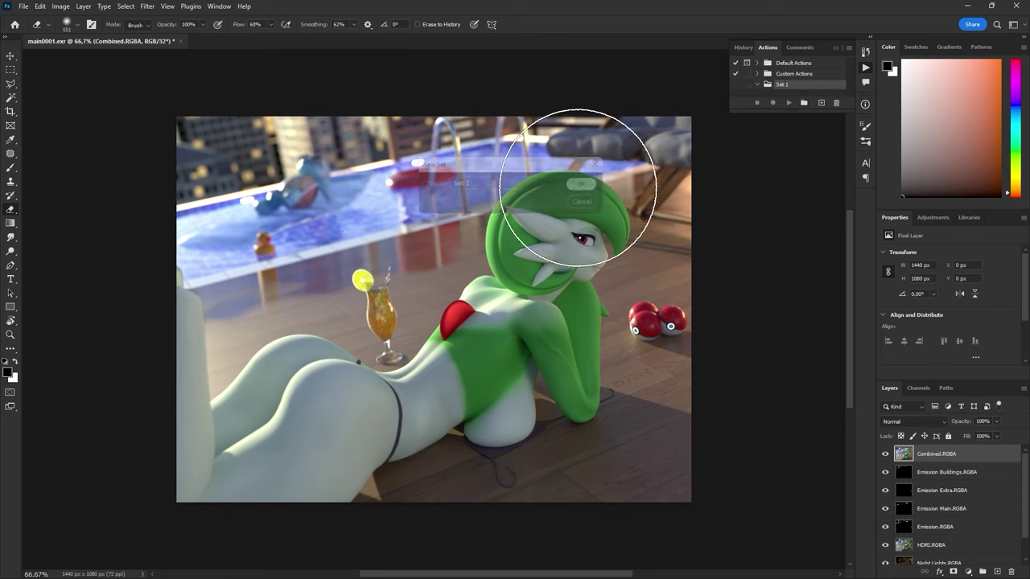
click(821, 103)
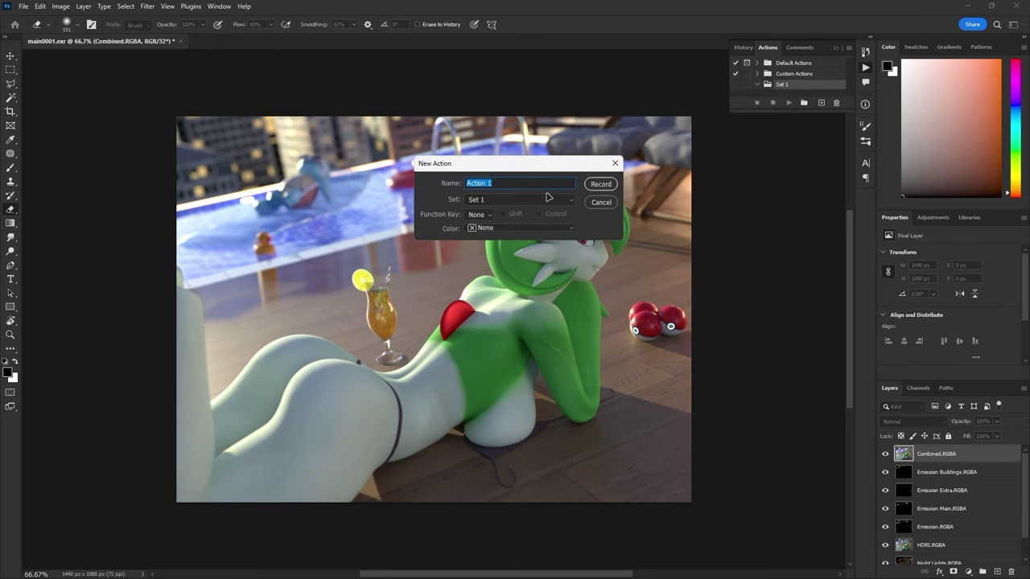
text(EXR to AgX)
key(Return)
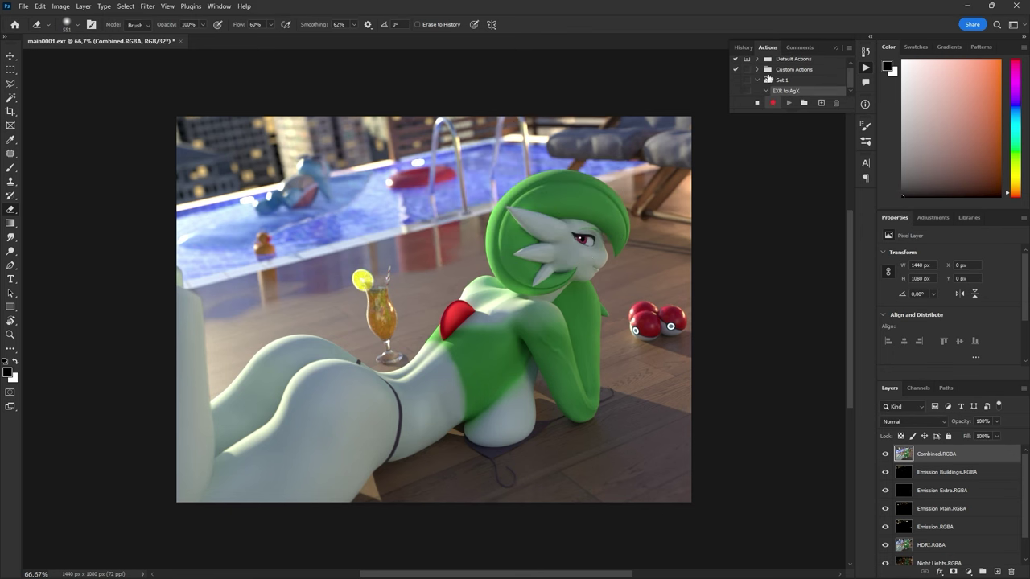
Record an OpenColorIO conversion from Linear Rec.709 to AgX Base sRGB
click(147, 7)
mouse_move(266, 252)
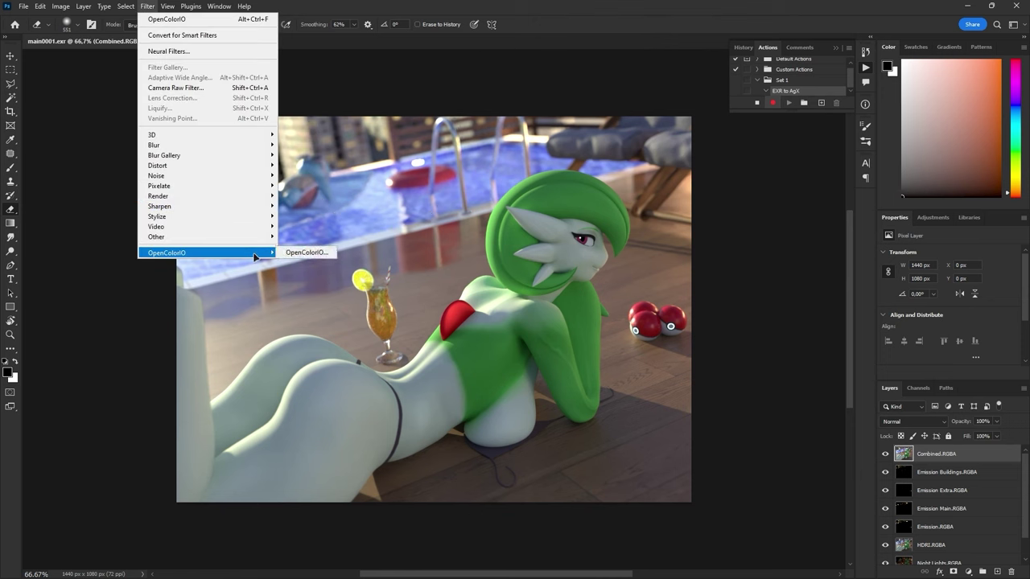
click(298, 253)
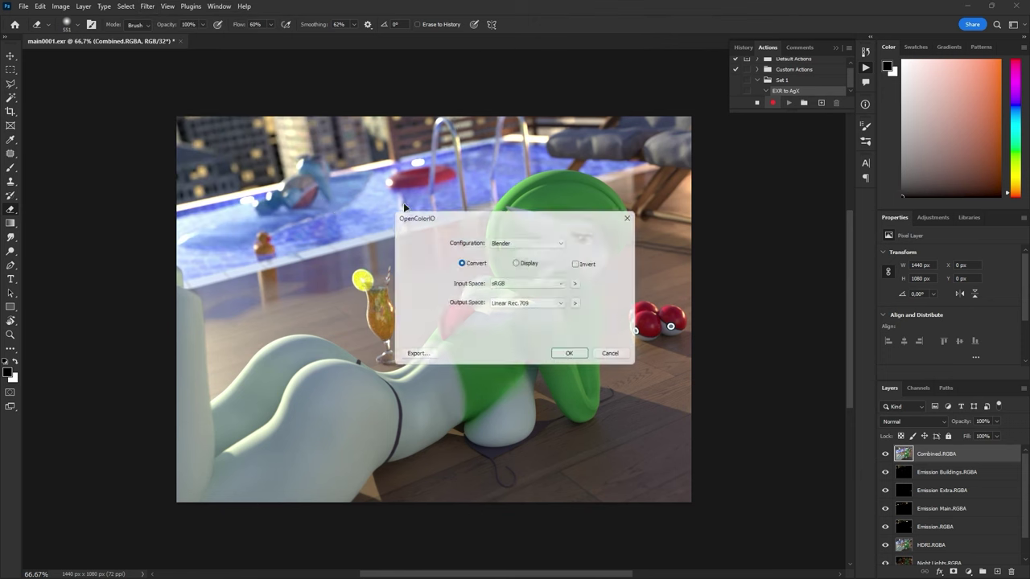
click(509, 285)
click(505, 306)
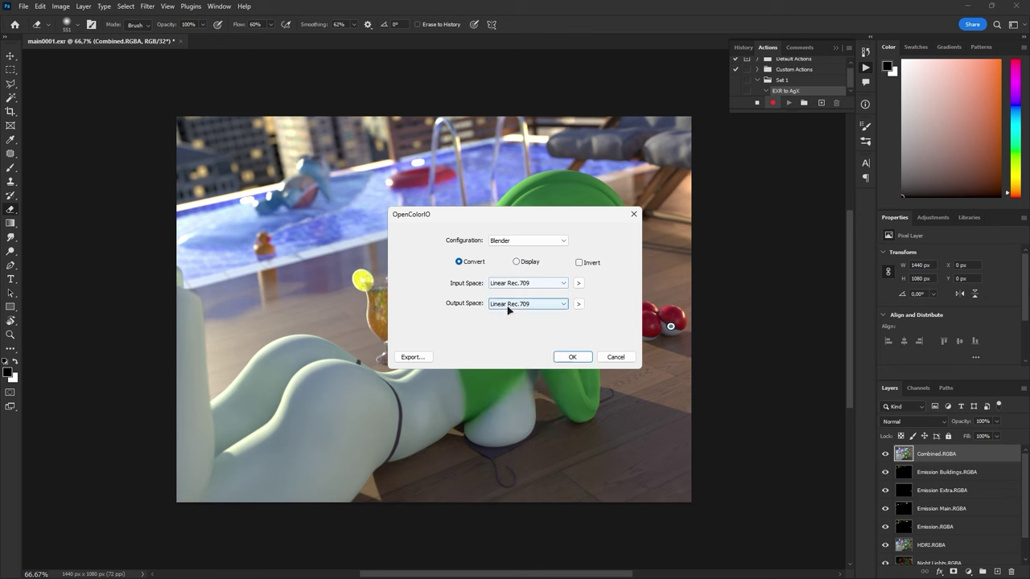
click(523, 303)
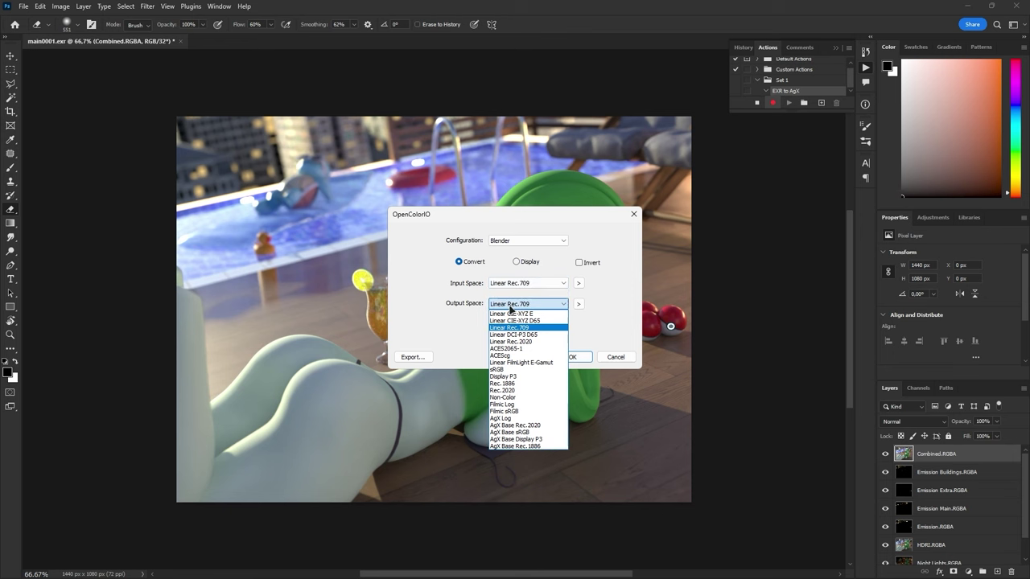
click(512, 434)
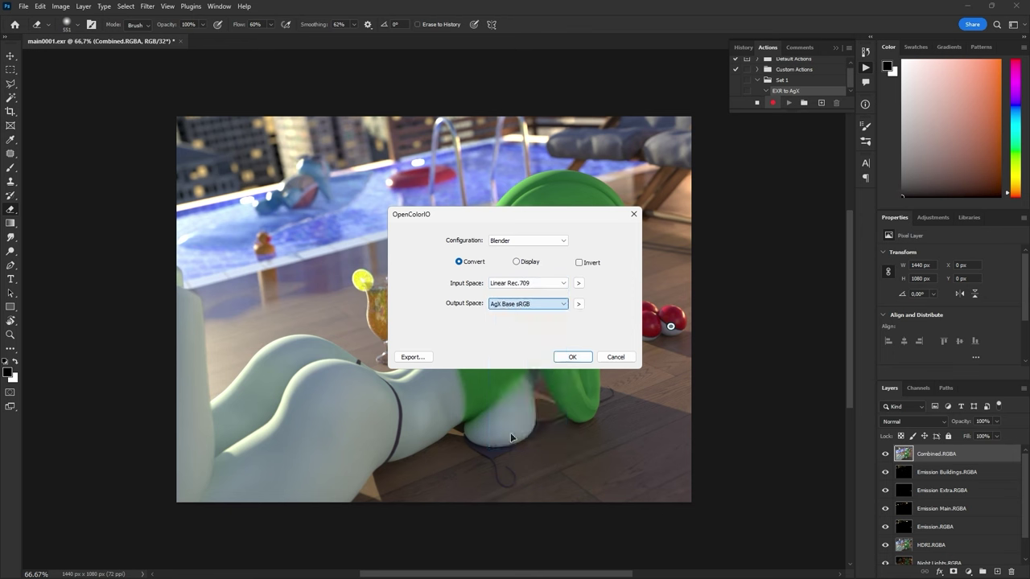
click(569, 357)
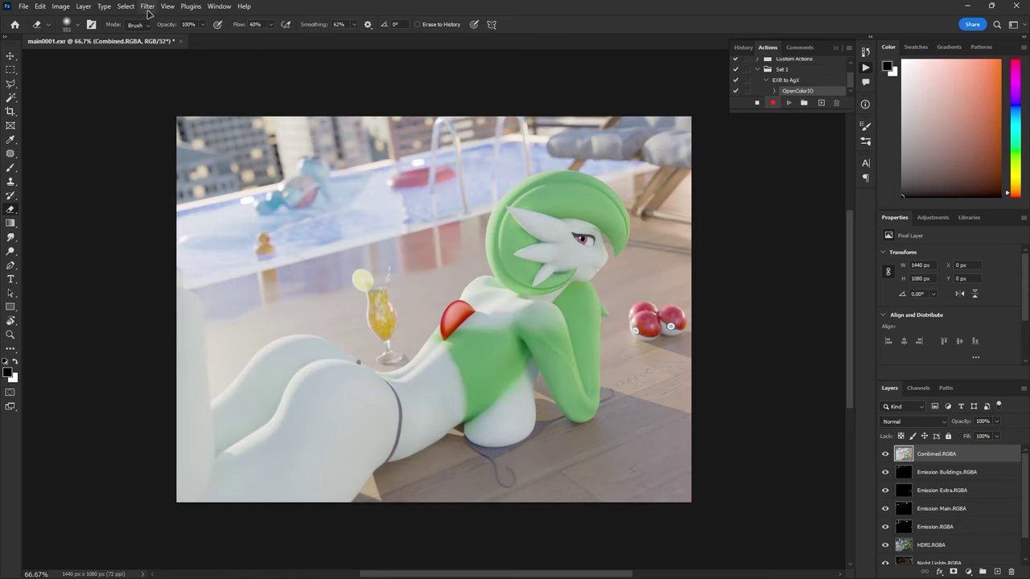
Record a second OpenColorIO conversion with sRGB input, then stop recording the action
click(149, 6)
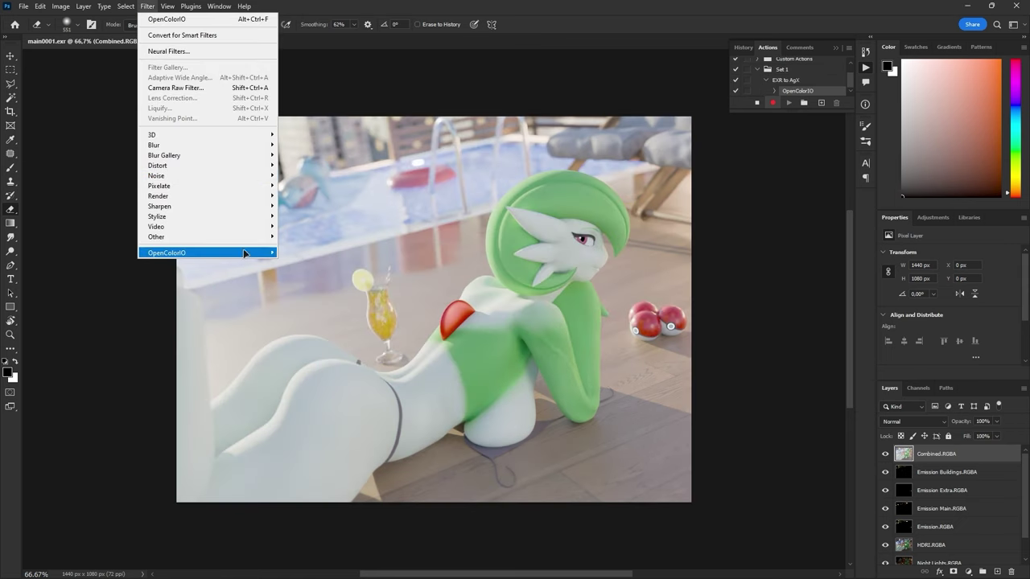
click(246, 251)
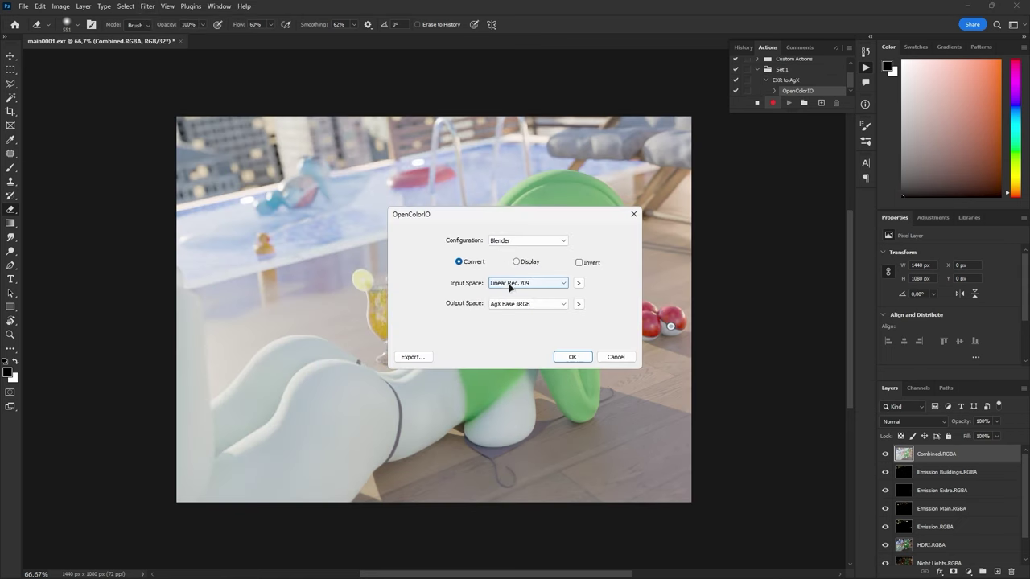
click(510, 284)
click(510, 348)
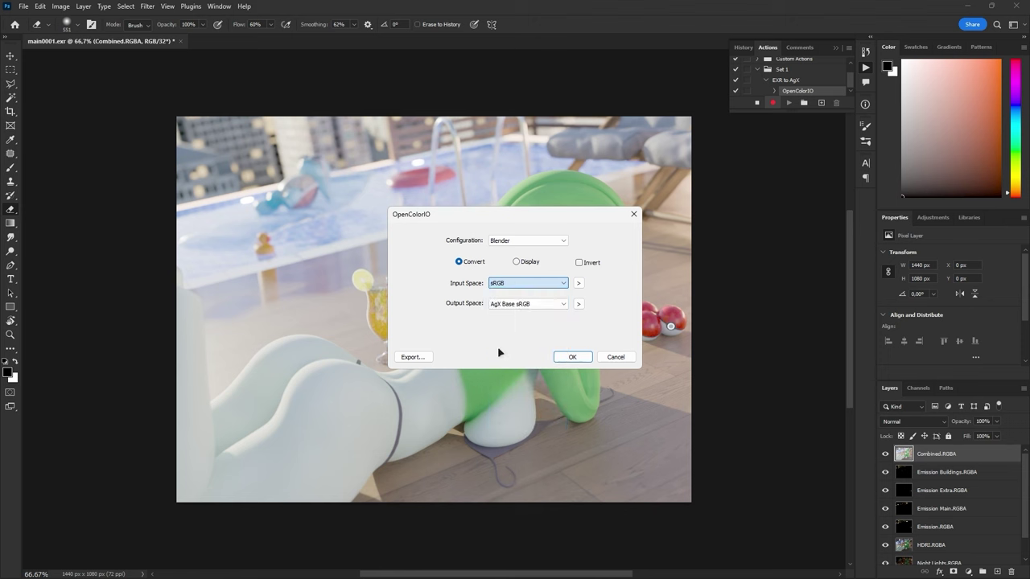
click(510, 306)
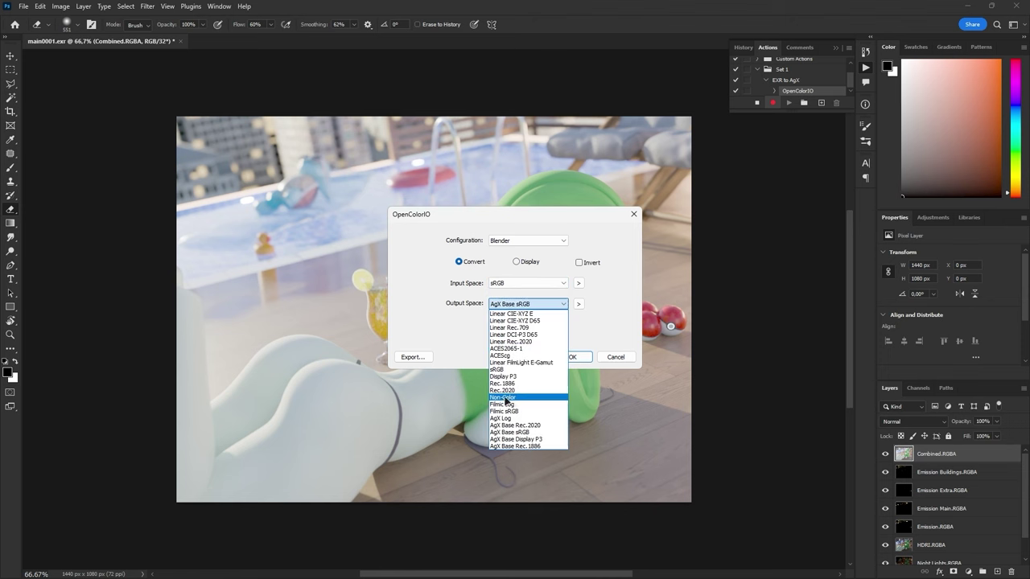
click(496, 335)
click(506, 303)
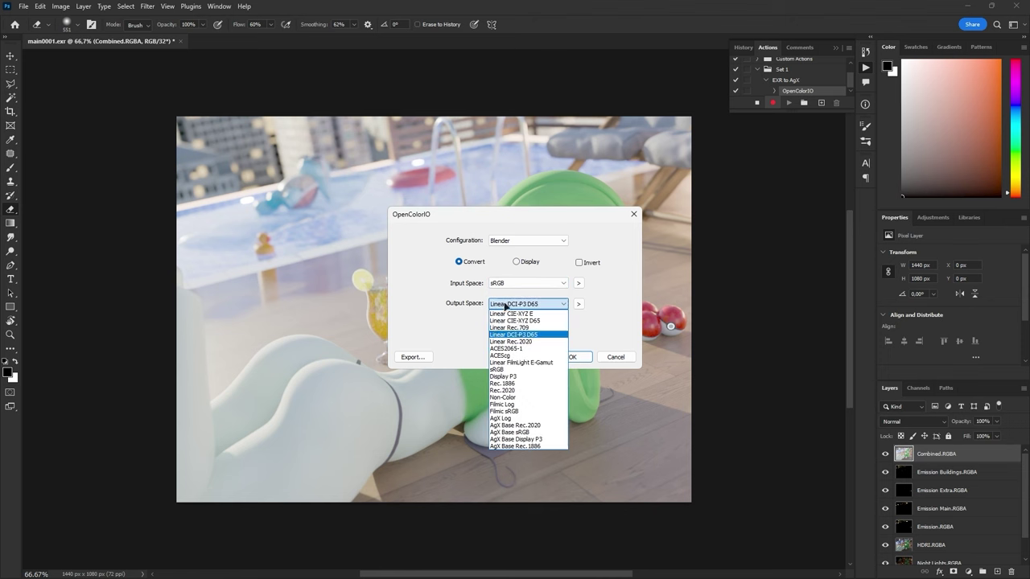
click(500, 328)
click(571, 358)
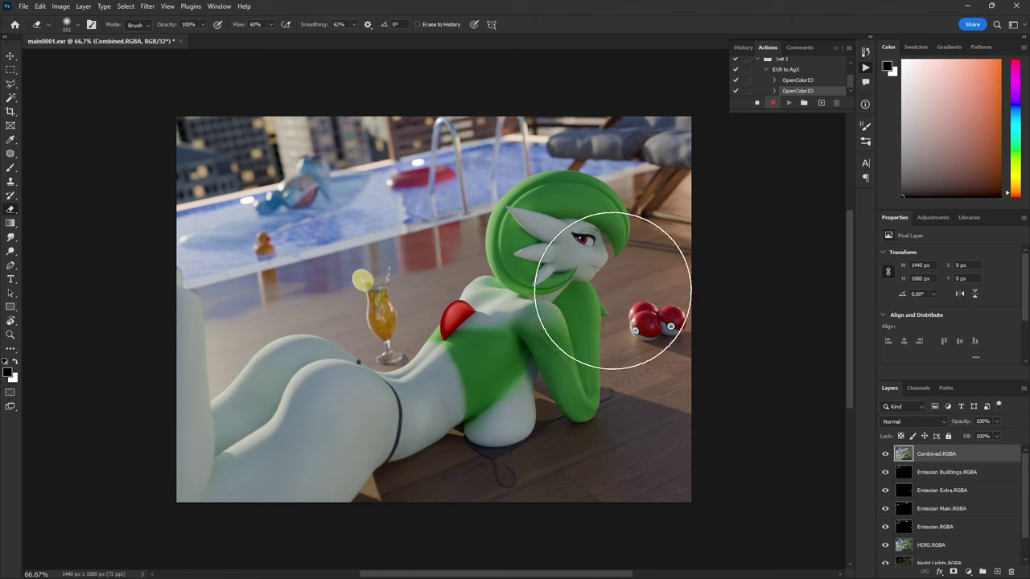
click(757, 103)
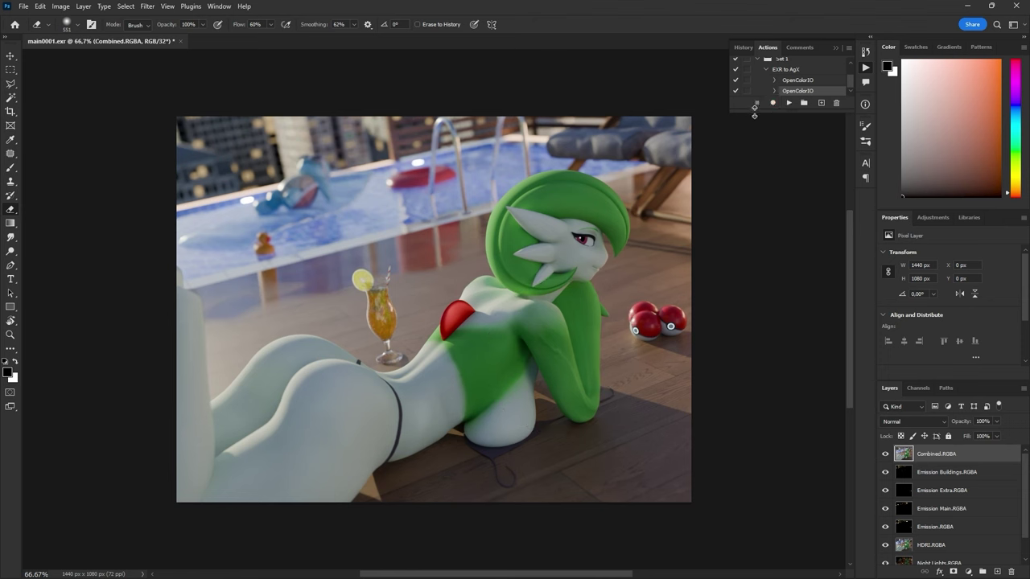
click(765, 70)
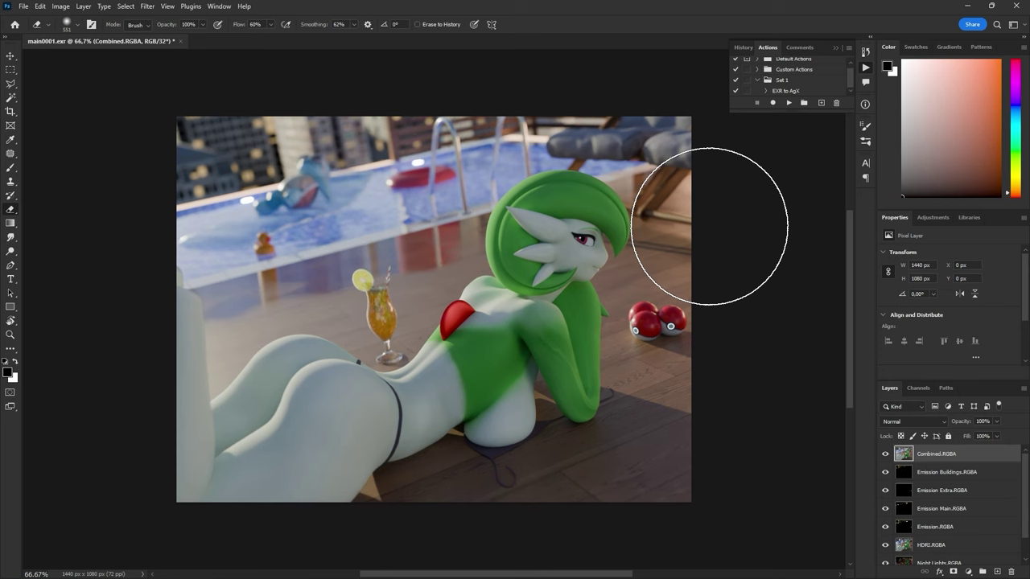
Open main0001.exr in Photoshop, accepting the EXR import options
click(775, 93)
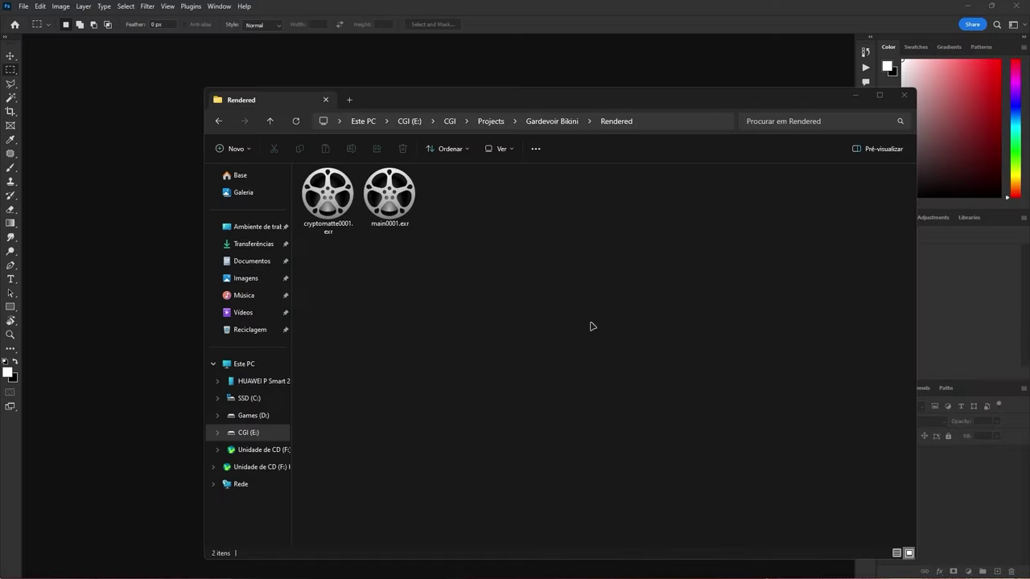
drag(306, 314, 126, 273)
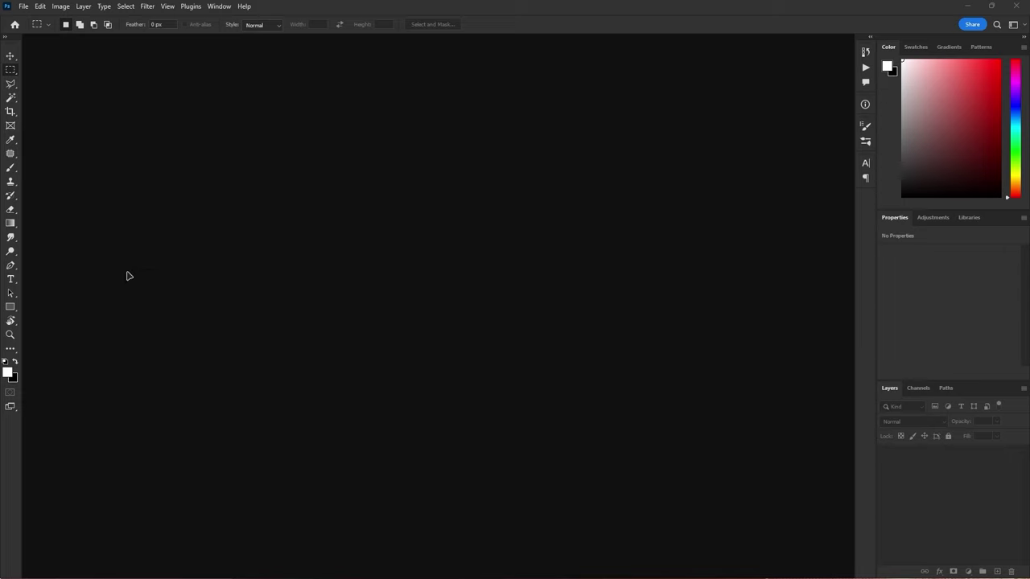
click(519, 282)
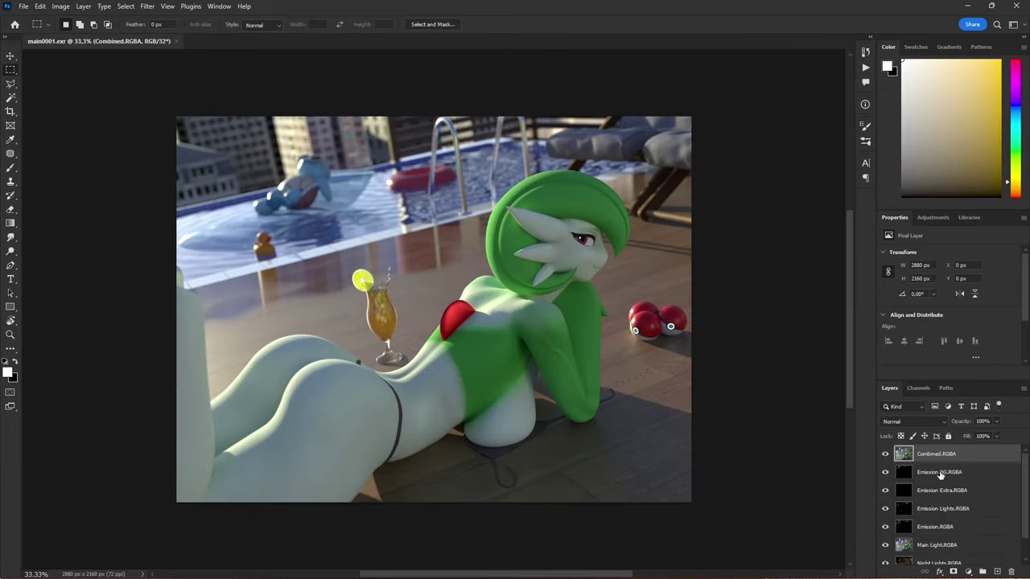
Group all render layers into Group 1 and convert it to a smart object
scroll(933, 515, down, 1)
shift+click(932, 556)
key(ctrl+g)
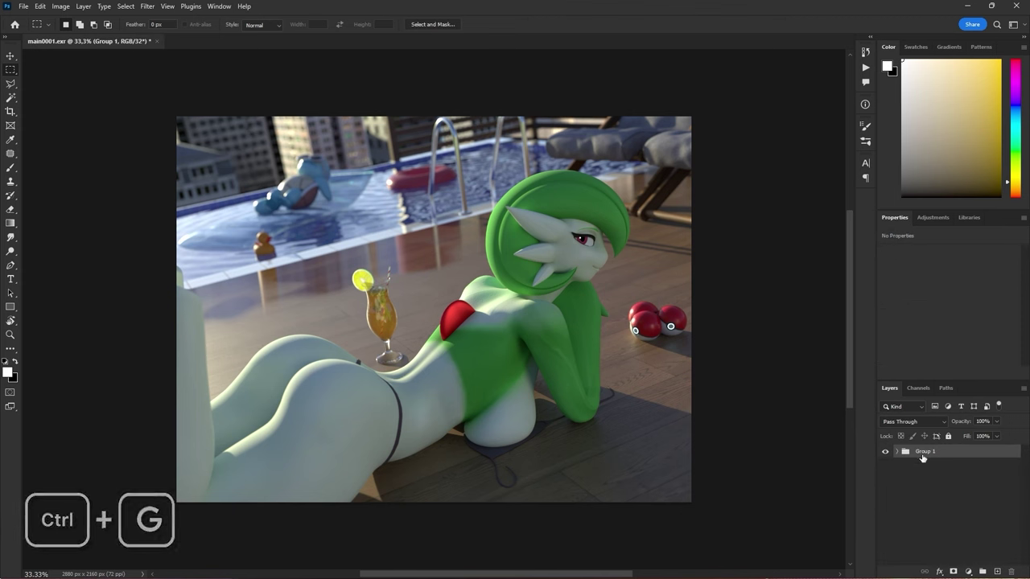
right_click(923, 456)
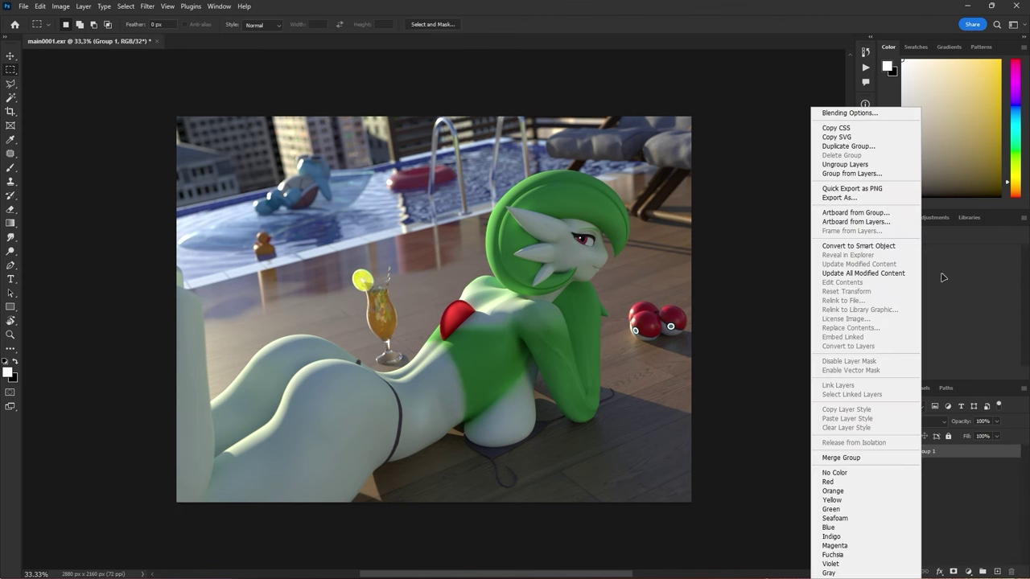
click(885, 246)
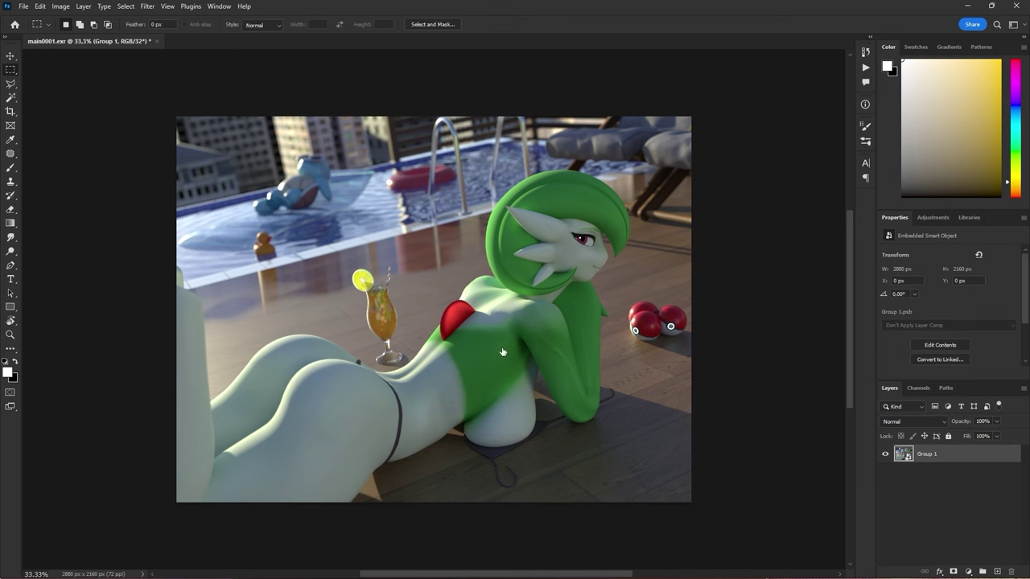
Open the smart object's contents and hide every layer except Main Light.RGBA
double_click(904, 454)
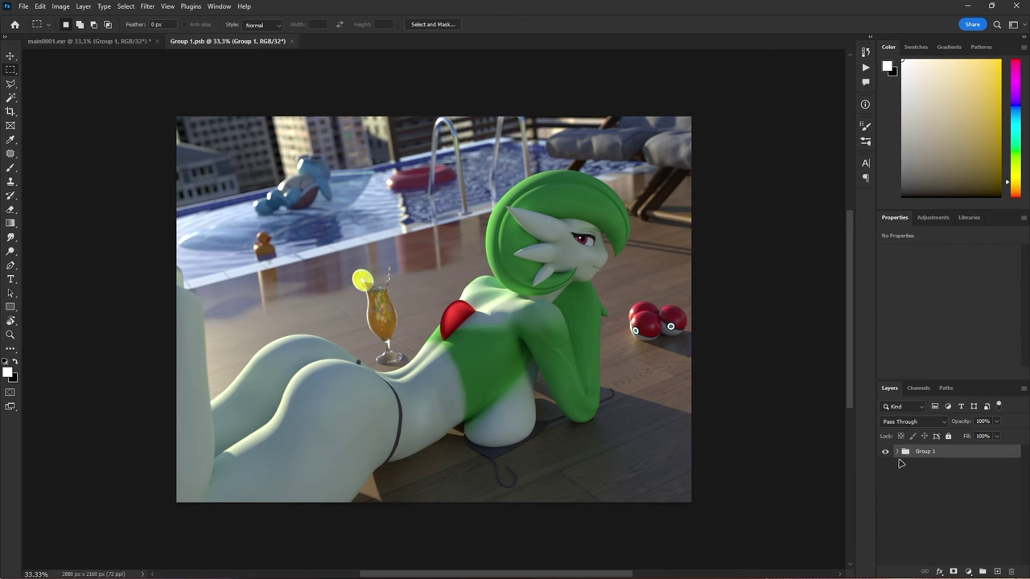
click(896, 452)
drag(886, 476, 884, 552)
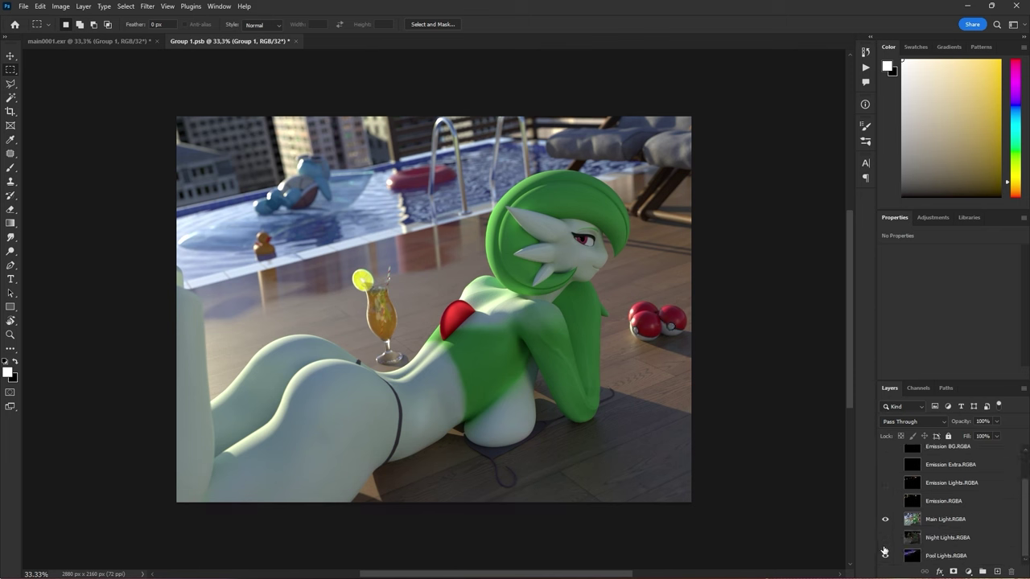
click(935, 523)
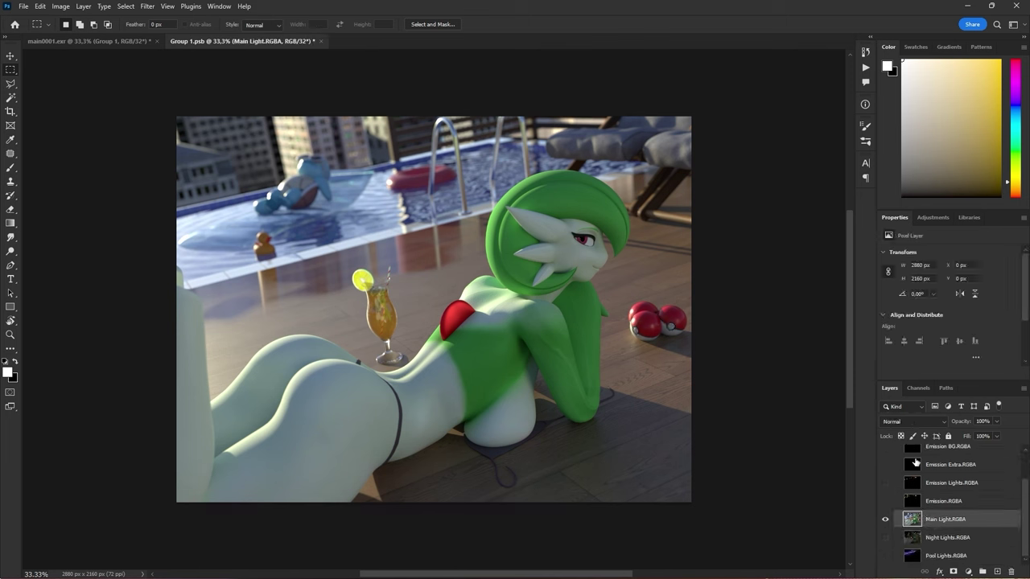
Run EXR to AgX on Main Light.RGBA, save, and return to main0001.exr
click(866, 68)
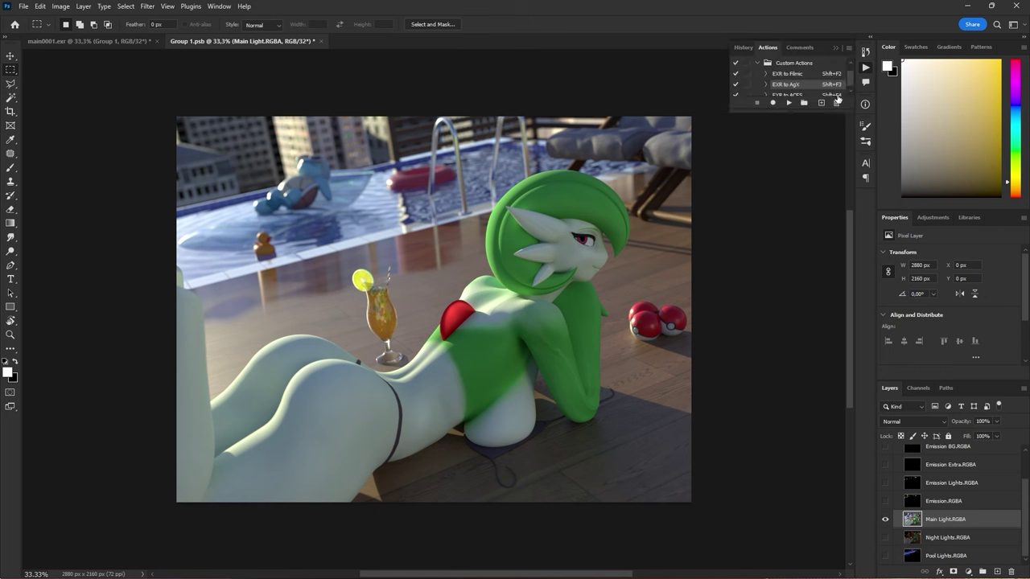
click(789, 103)
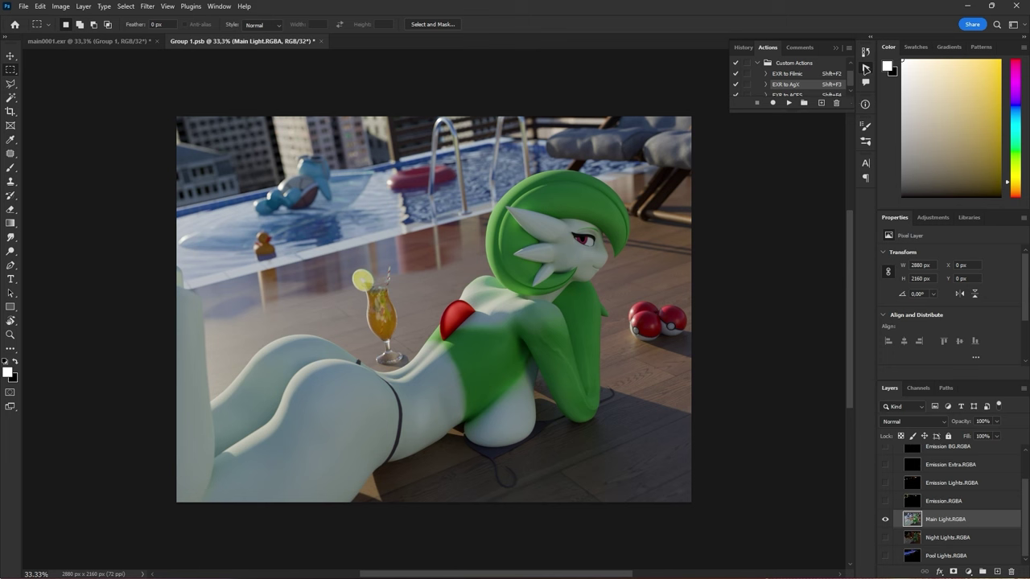
click(865, 69)
key(ctrl+s)
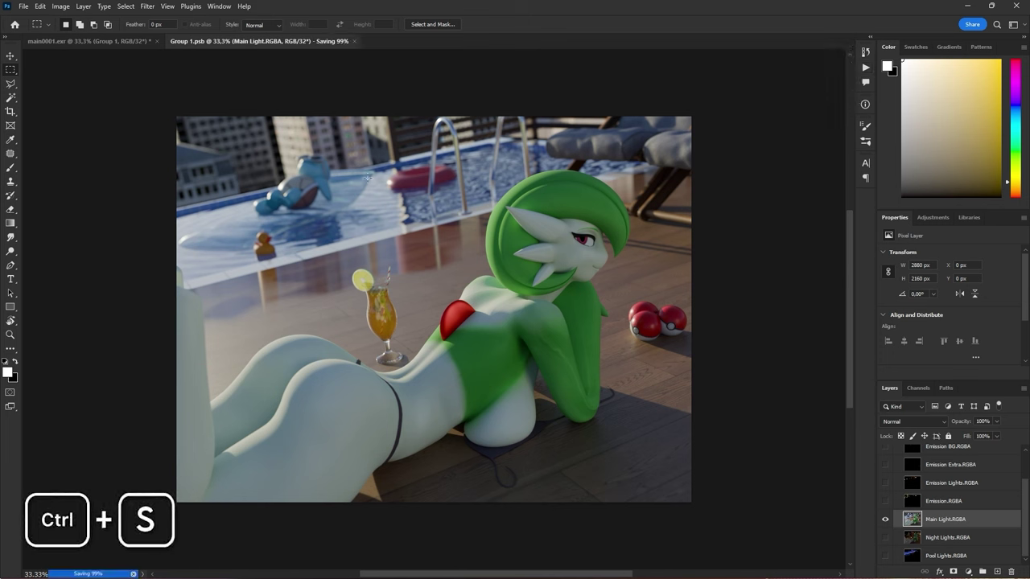
click(58, 44)
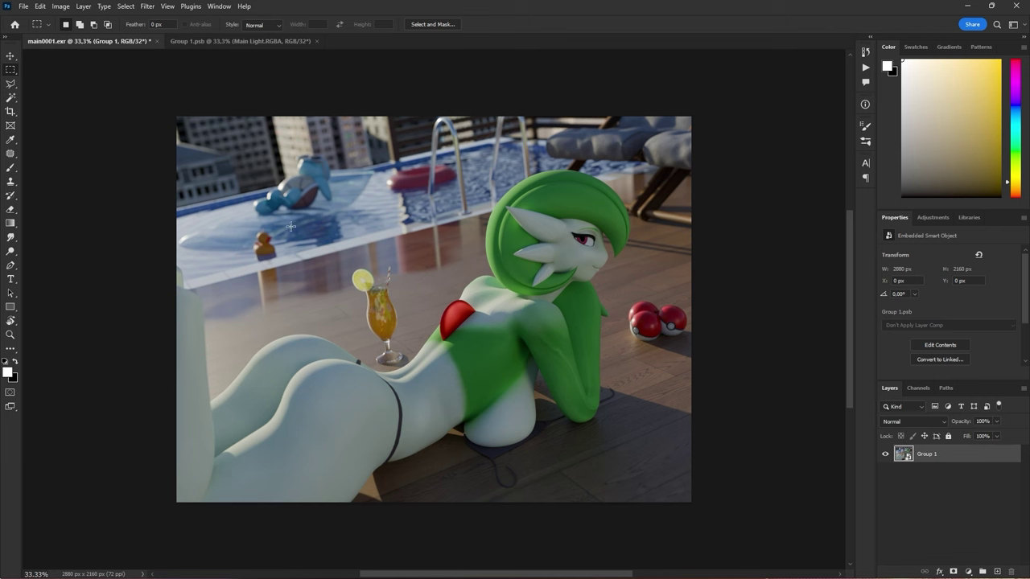
Convert main0001.exr to 16 Bits/Channel with Don't Merge, then switch to Group 1.psb
click(60, 7)
mouse_move(121, 19)
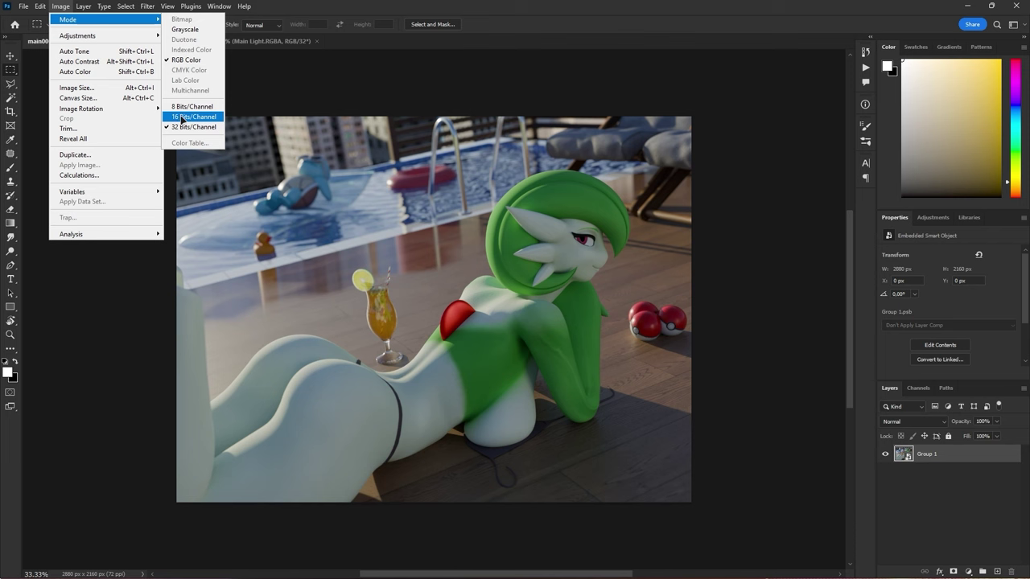
click(182, 117)
click(586, 220)
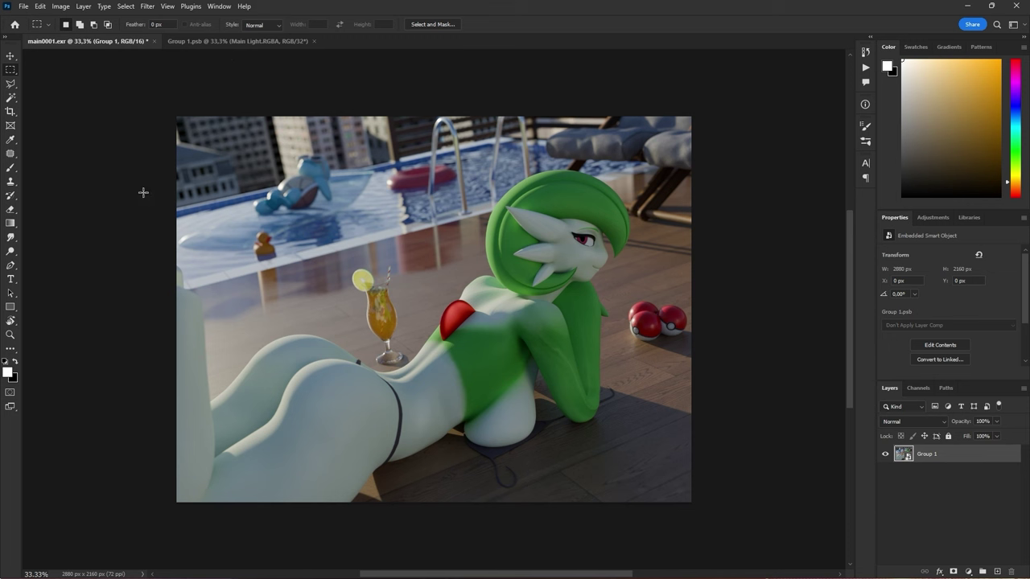
click(193, 41)
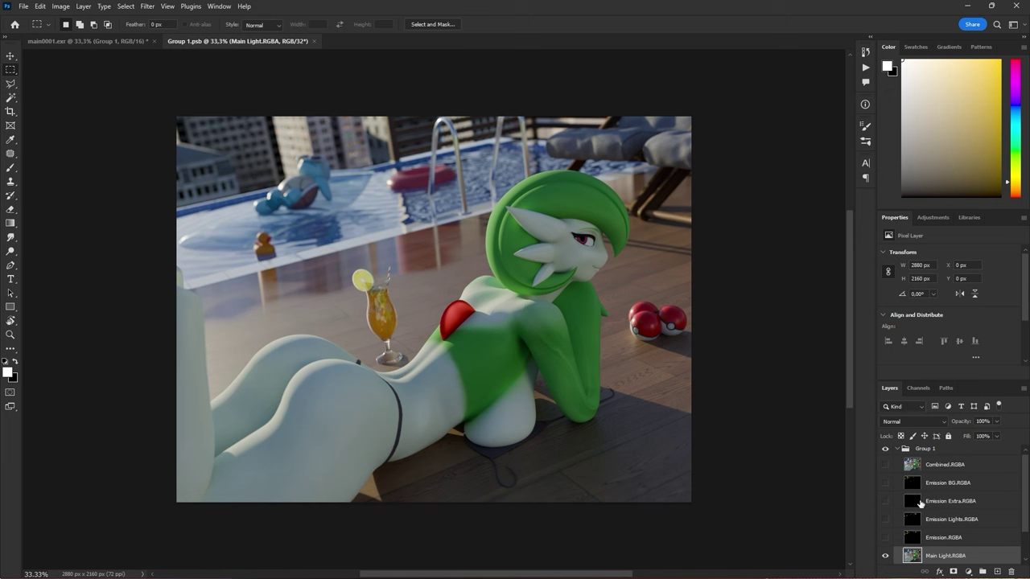
Add a Curves adjustment layer with an S-curve for contrast
click(969, 571)
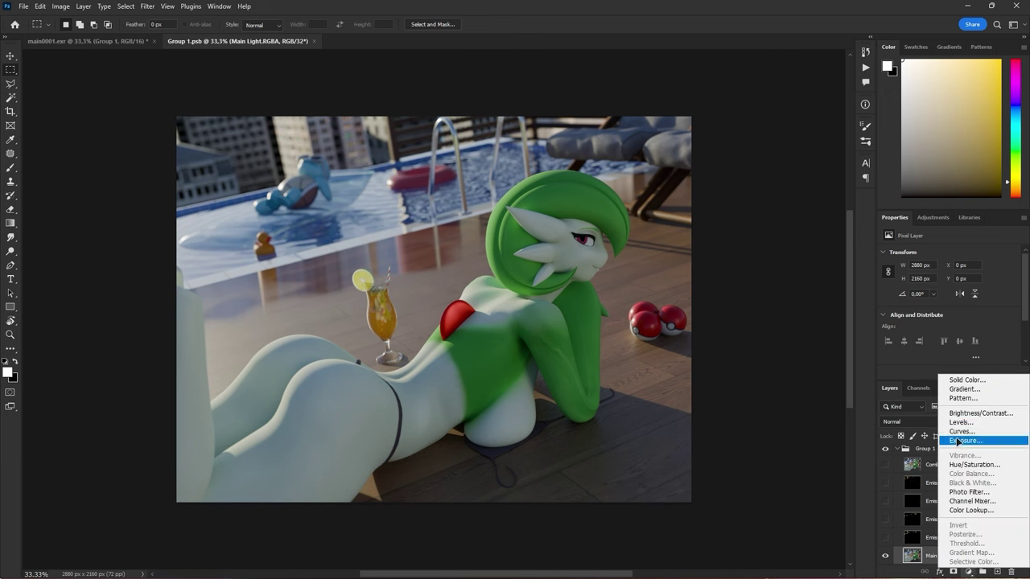
click(962, 432)
drag(934, 354, 928, 348)
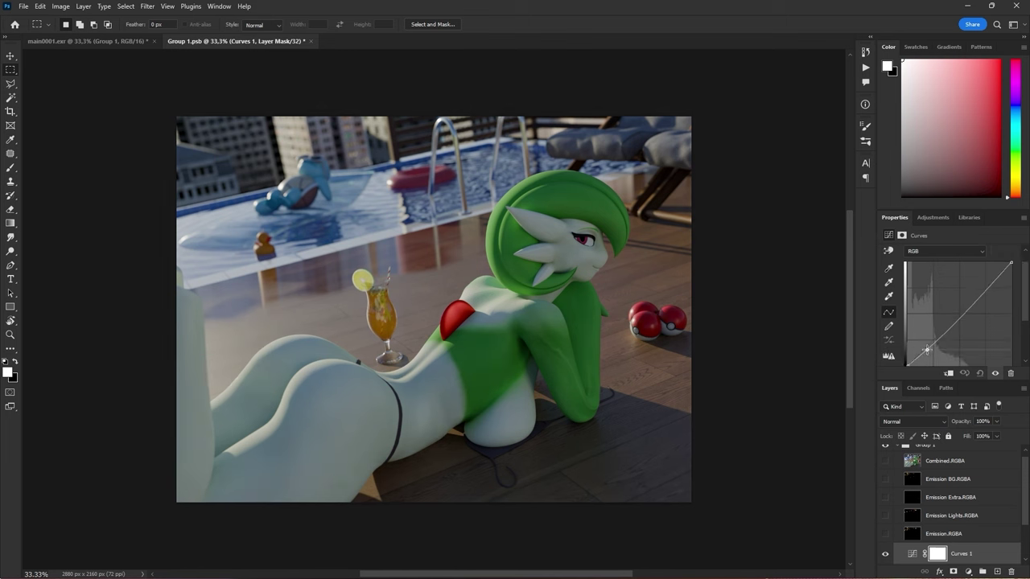
drag(977, 291, 954, 281)
Add an Exposure adjustment layer at +0.22 and toggle it to compare
click(969, 571)
click(965, 439)
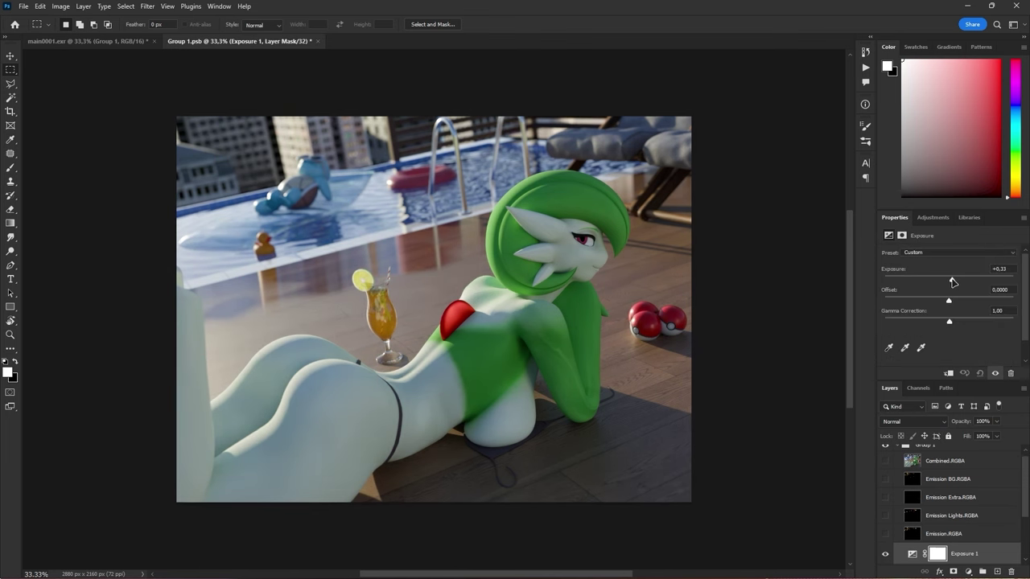
scroll(950, 515, down, 1)
click(886, 527)
click(885, 527)
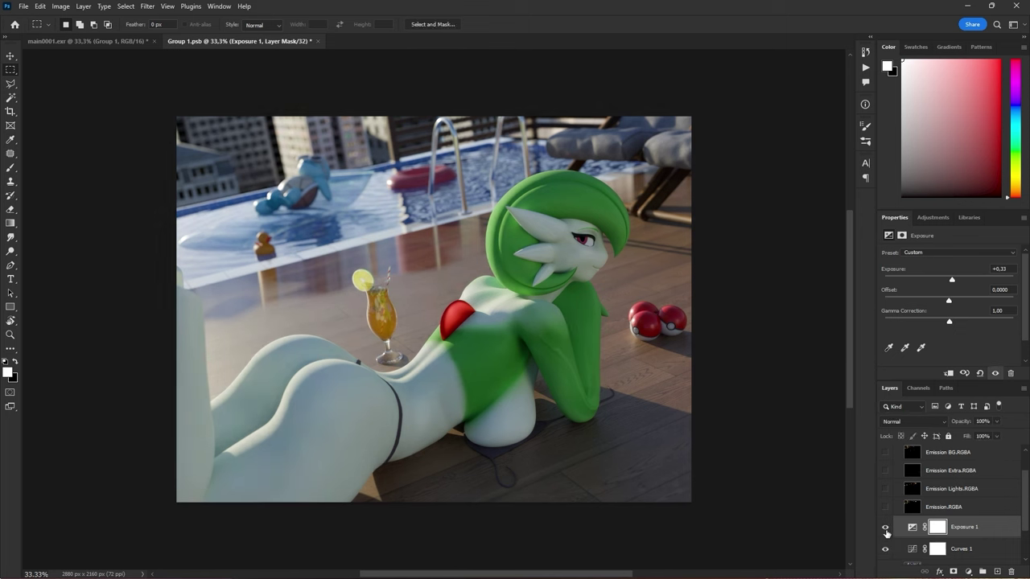
click(886, 531)
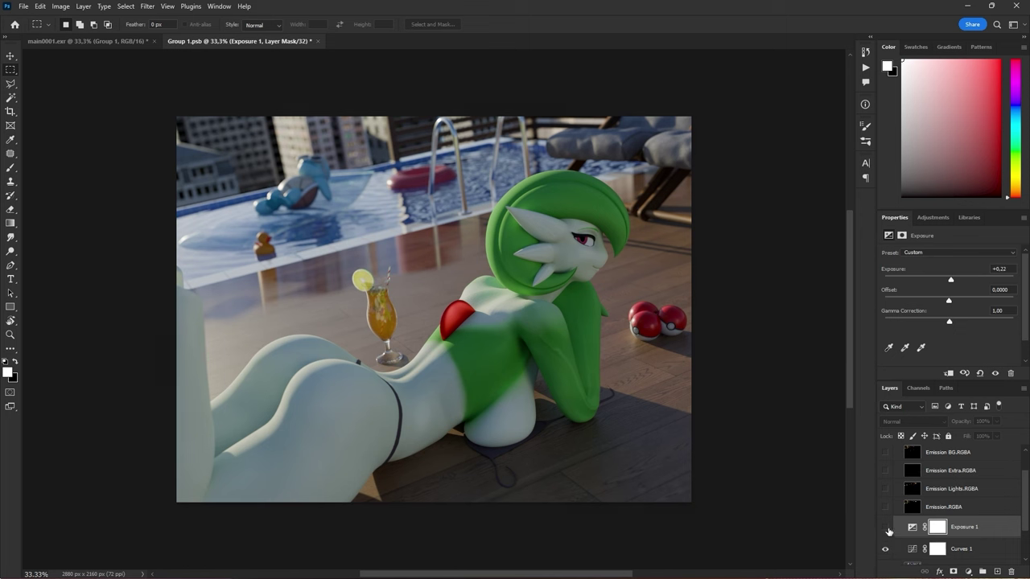
click(887, 529)
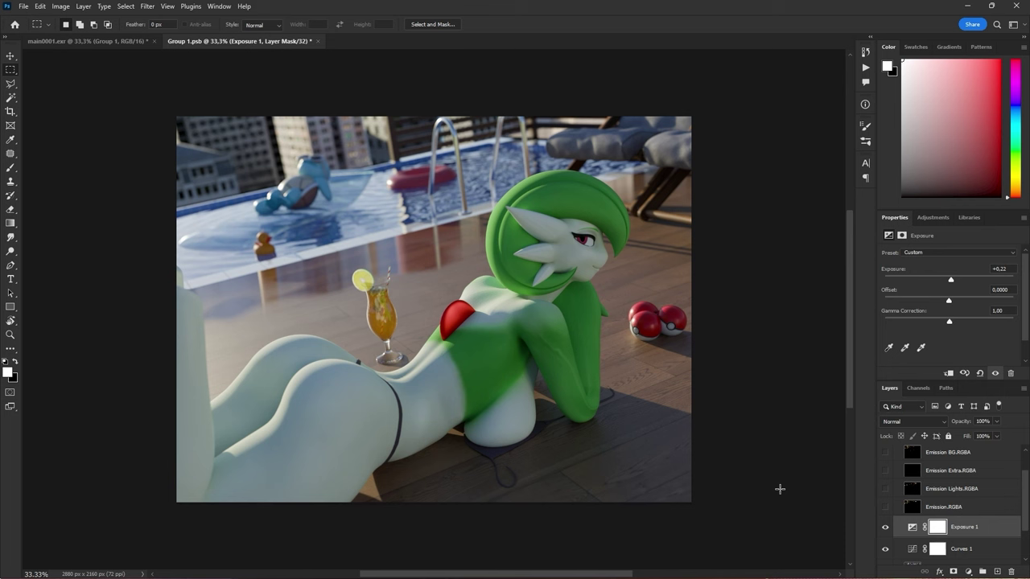
Save the smart object and open cryptomatte0001.exr with its mattes as layers
key(ctrl+s)
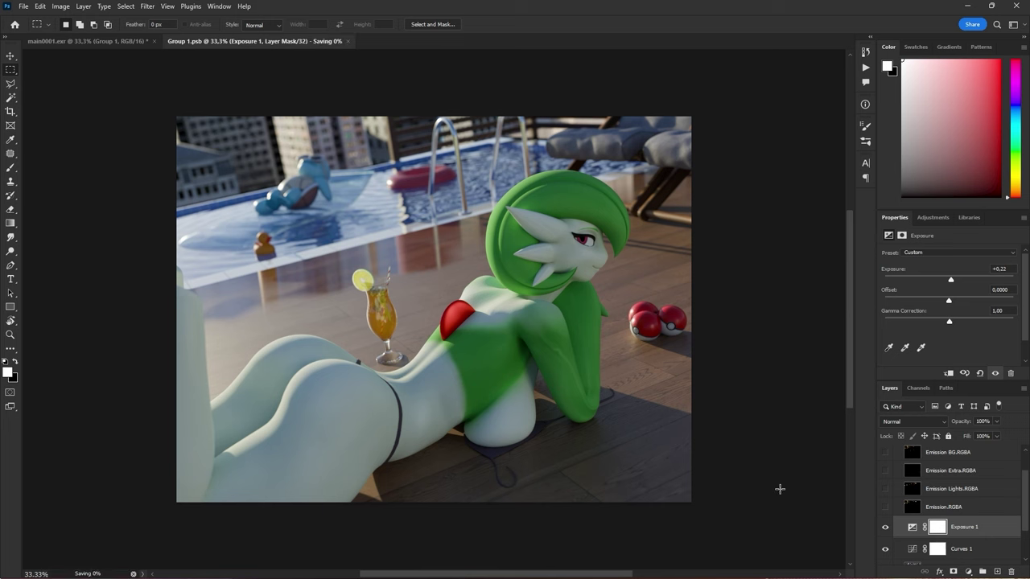
click(90, 41)
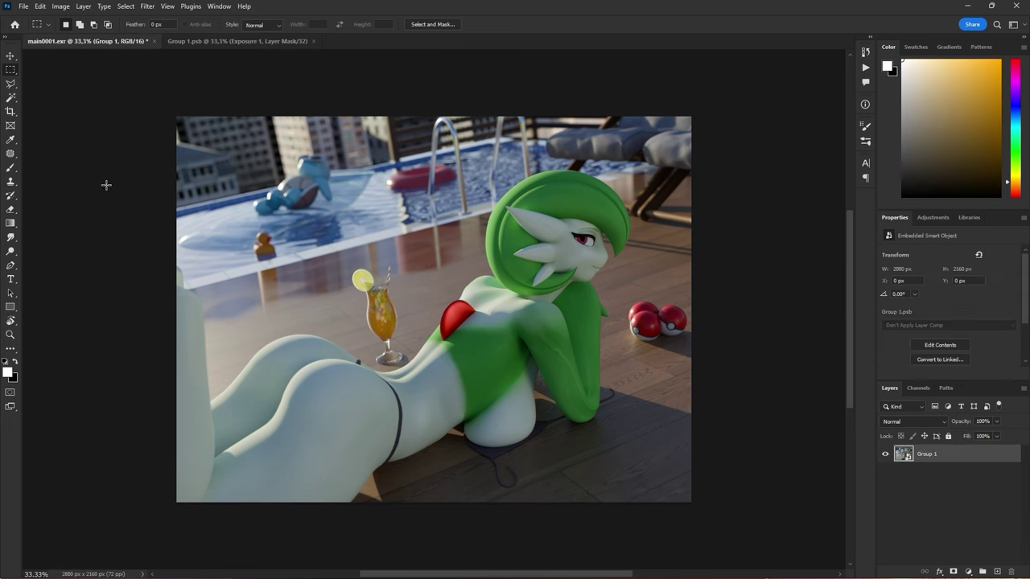
click(625, 569)
drag(328, 197, 364, 26)
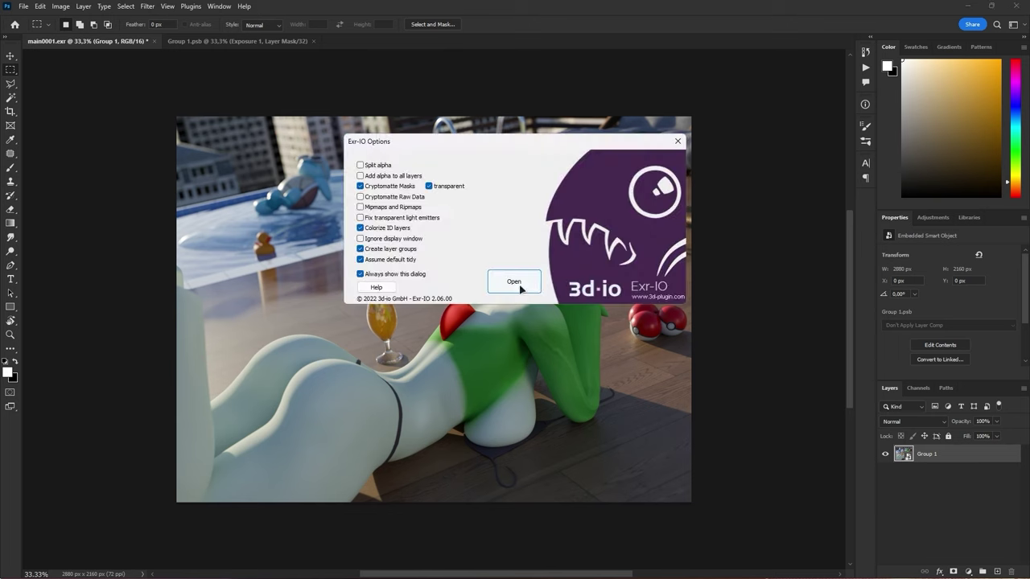
click(508, 278)
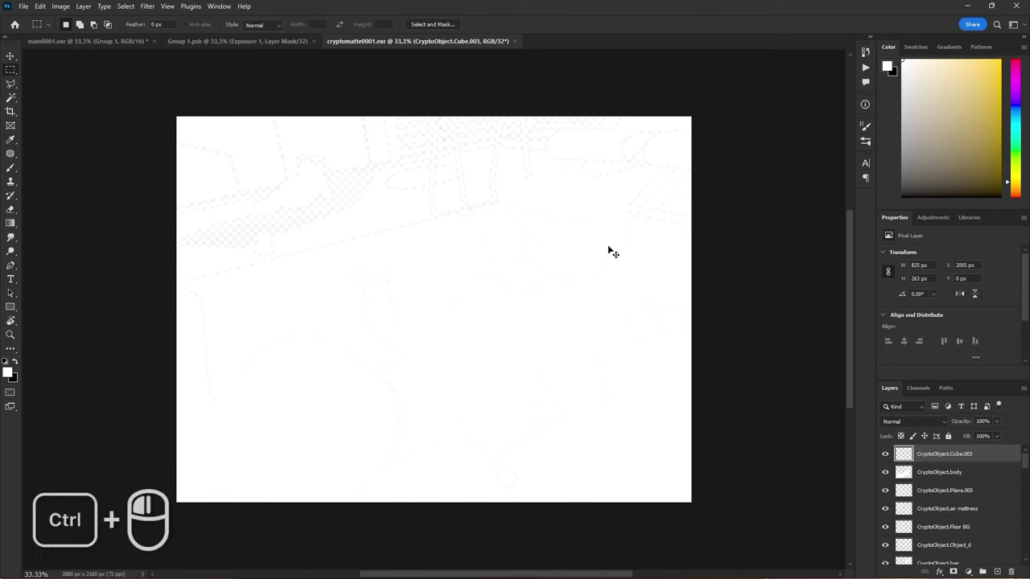
Copy the character's body, panty and Eye Highlight matte layers, then return to main0001.exr
ctrl+click(566, 234)
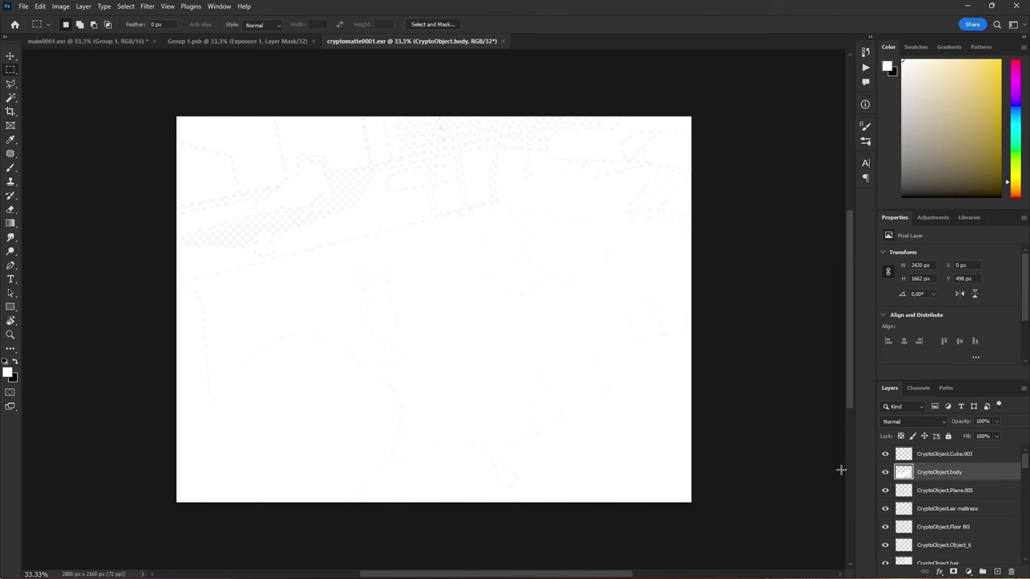
scroll(938, 477, down, 5)
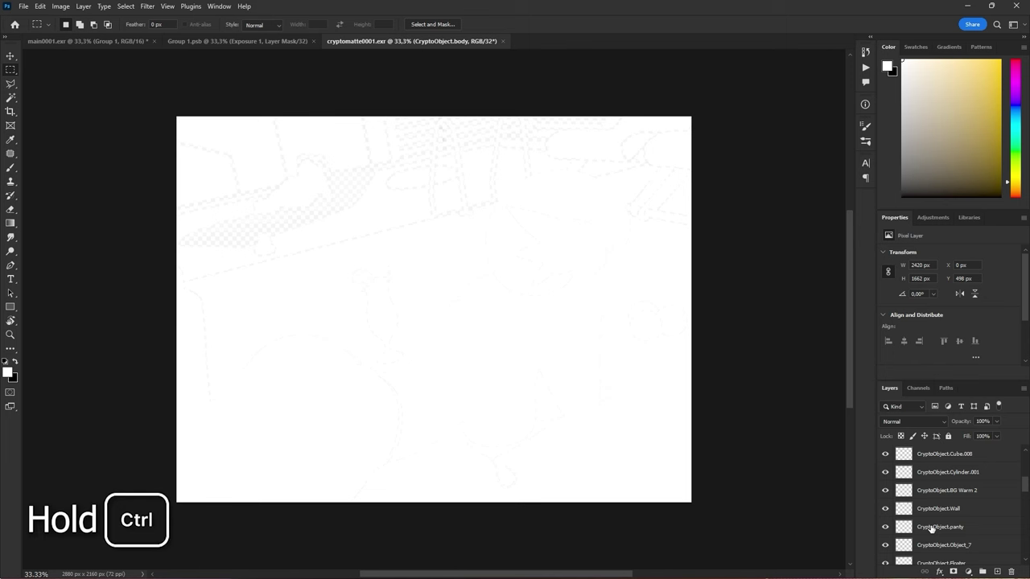
ctrl+click(931, 527)
scroll(931, 527, down, 5)
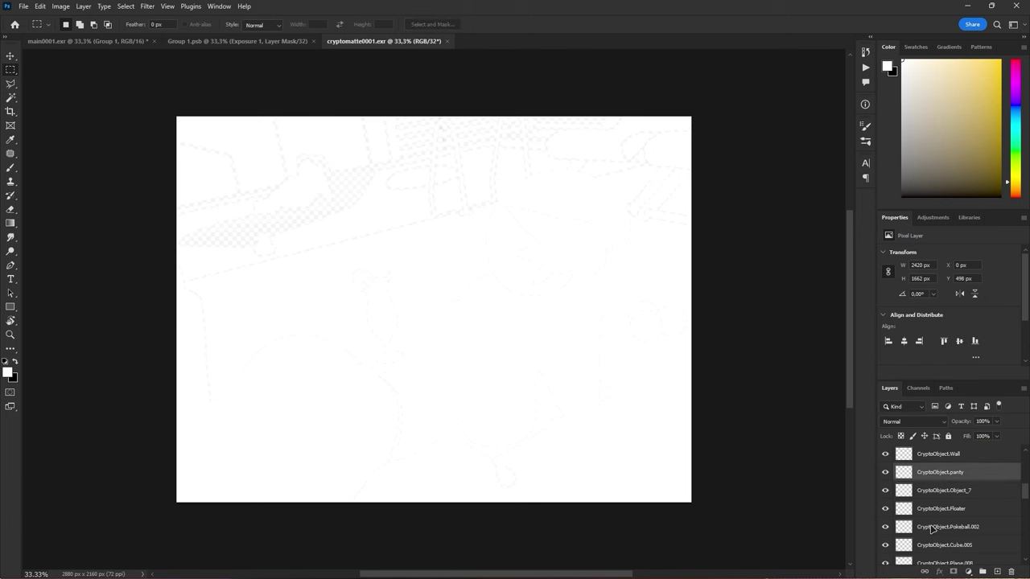
scroll(931, 528, down, 5)
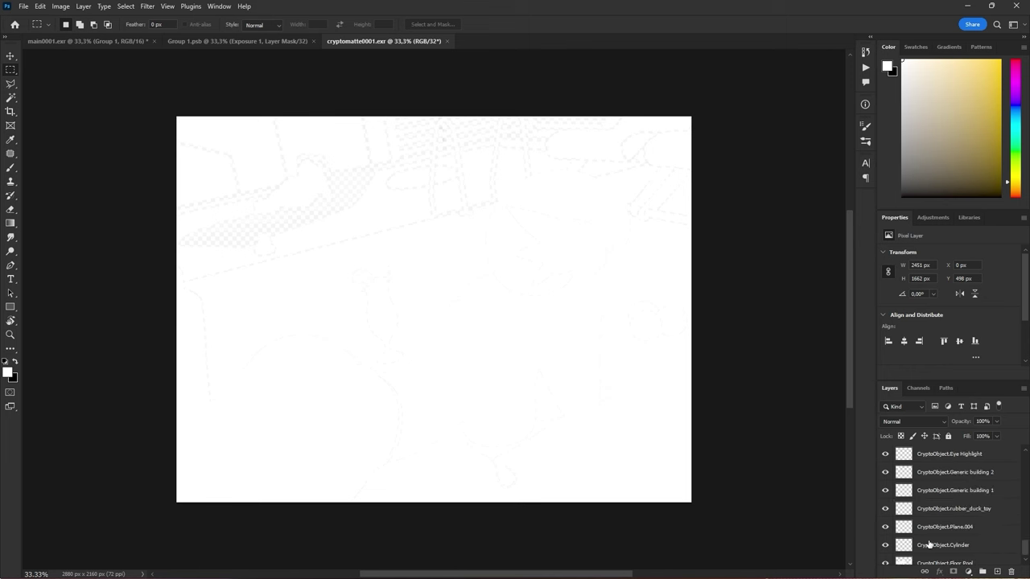
ctrl+click(935, 519)
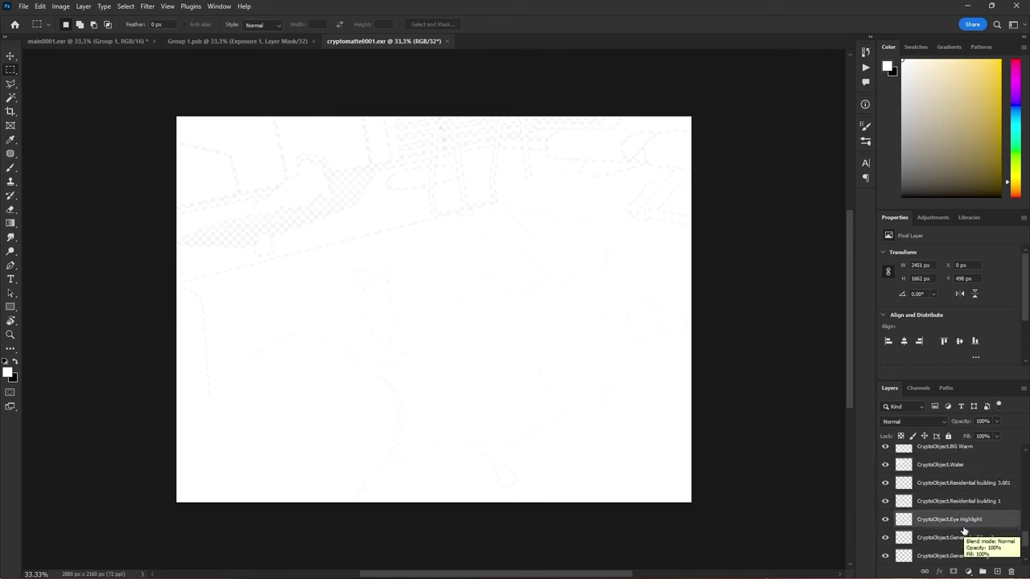
key(ctrl+c)
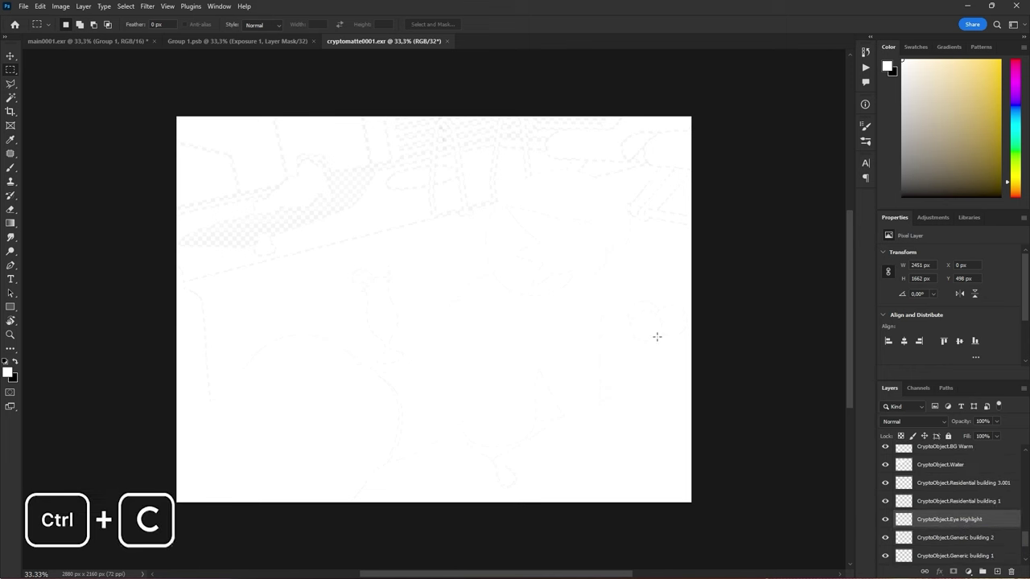
click(81, 42)
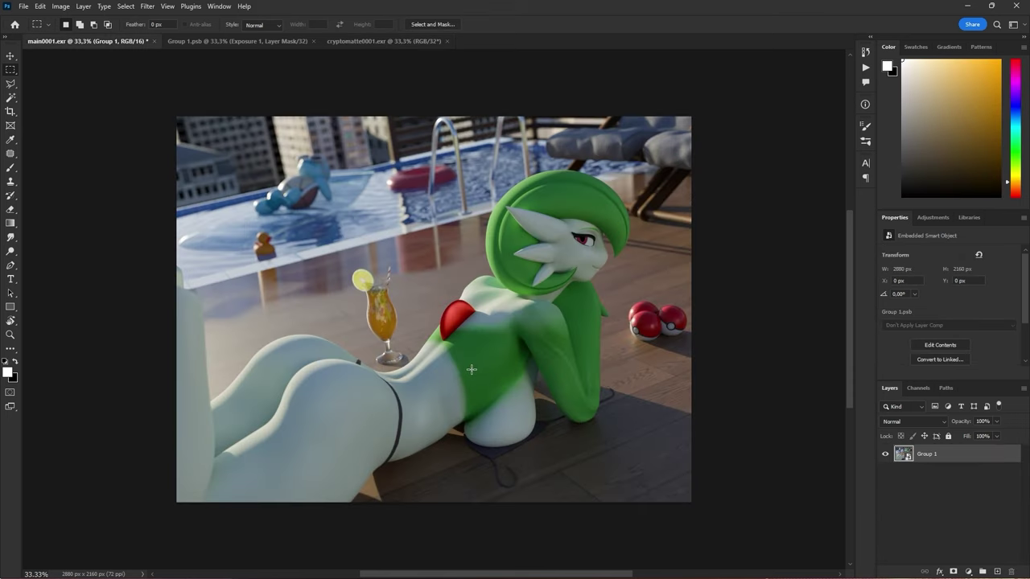
Paste and merge the mattes into one solid white CryptoObject.body silhouette, then hide it
key(ctrl+v)
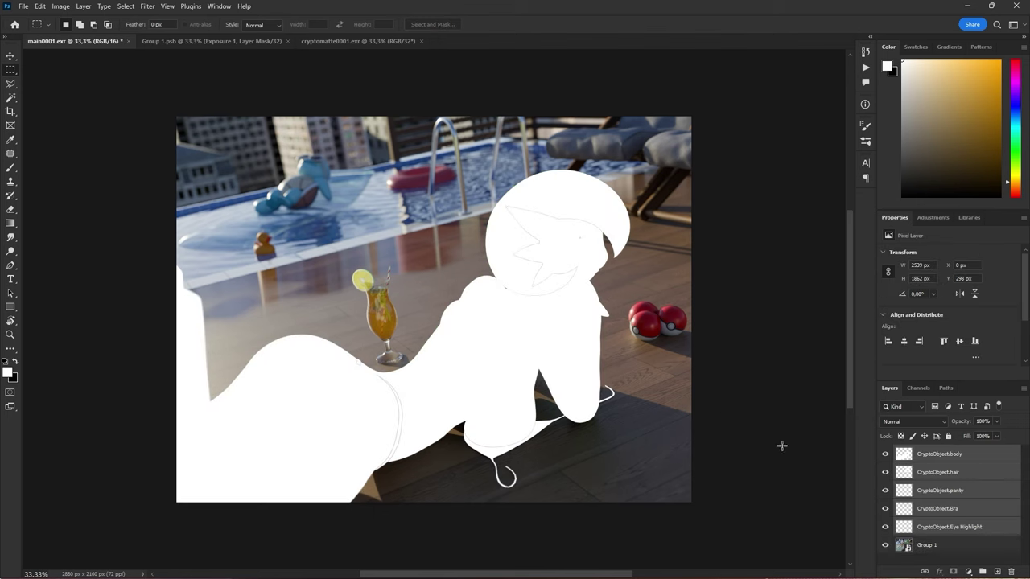
key(ctrl+e)
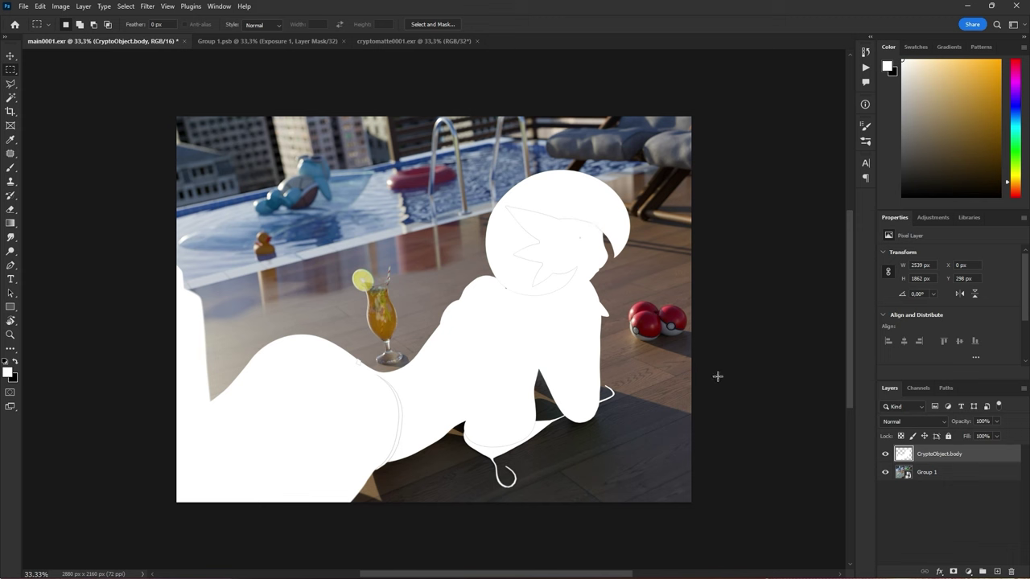
key(ctrl+j)
key(ctrl+j)
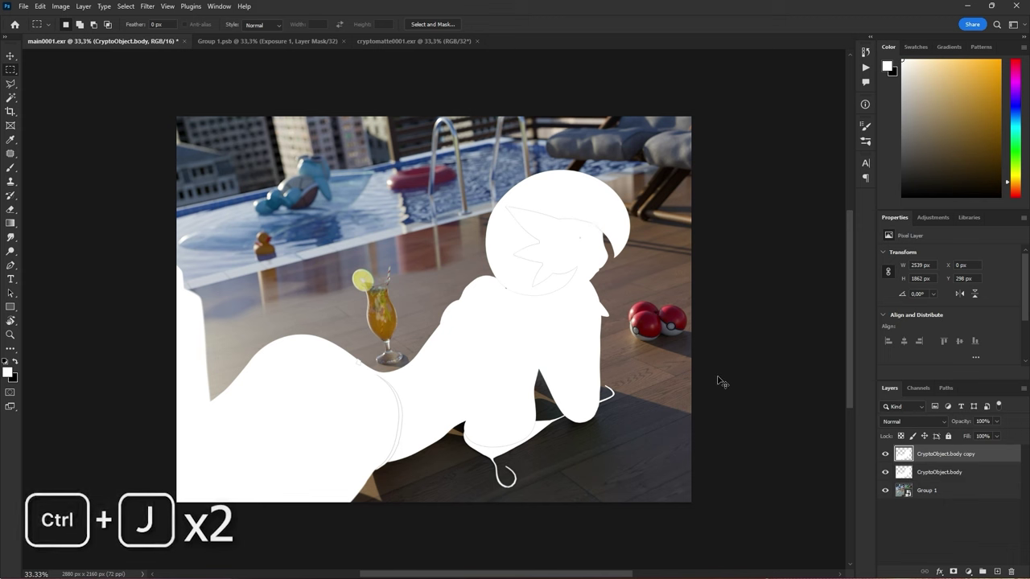
key(ctrl+e)
key(ctrl+e)
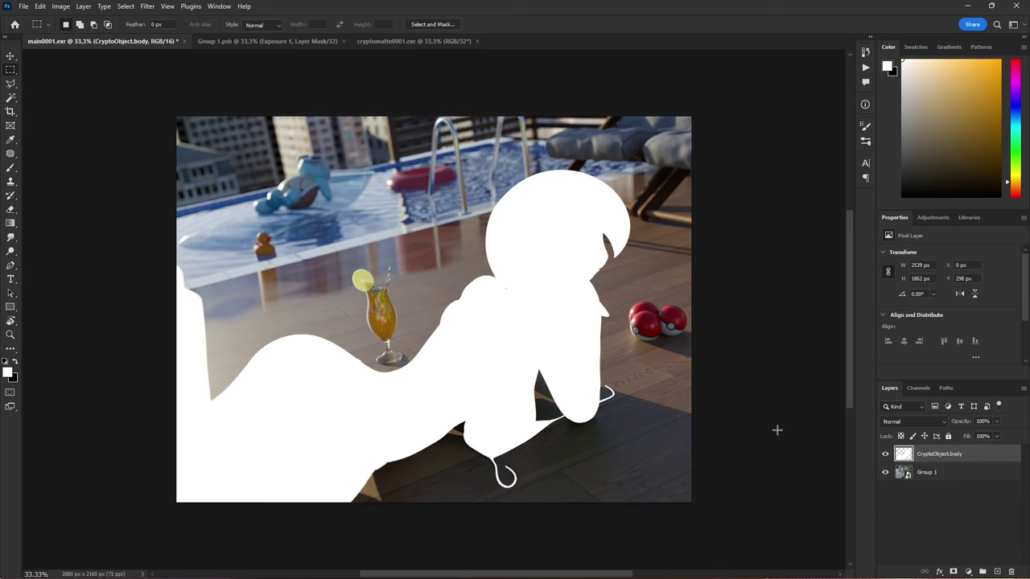
click(884, 454)
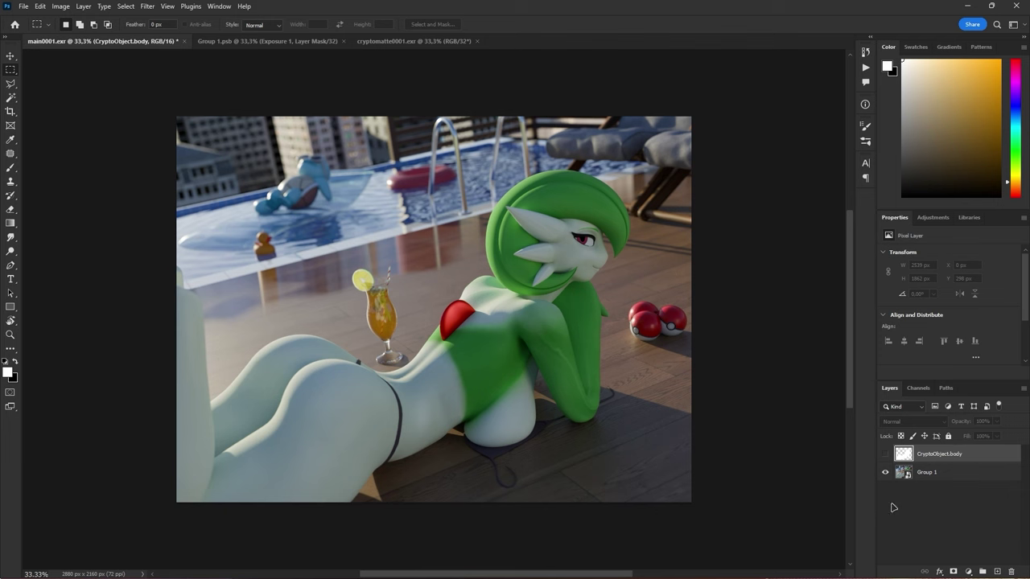
Cut the character out of Group 1 onto Layer 1 using the silhouette selection
ctrl+click(903, 455)
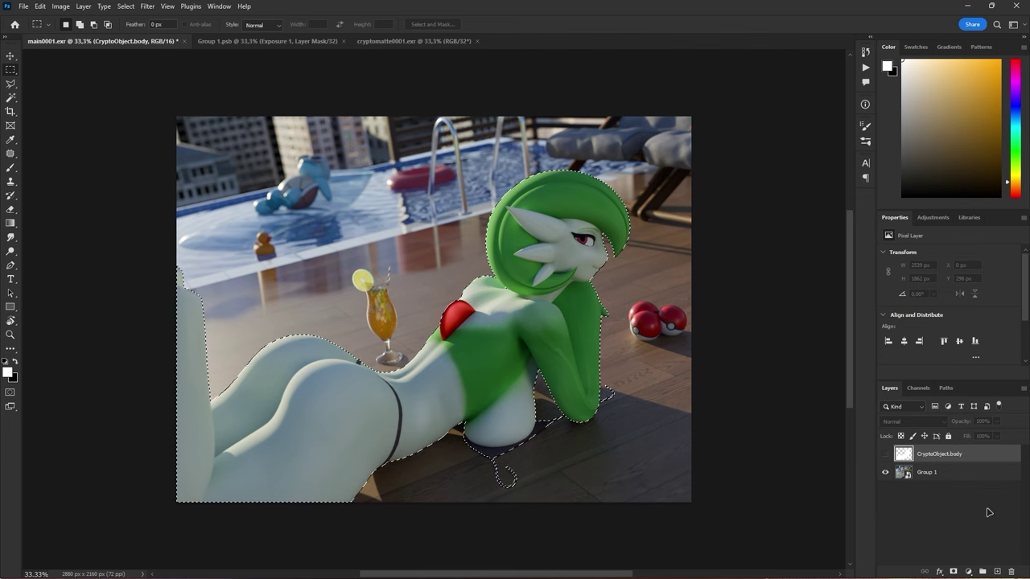
click(920, 475)
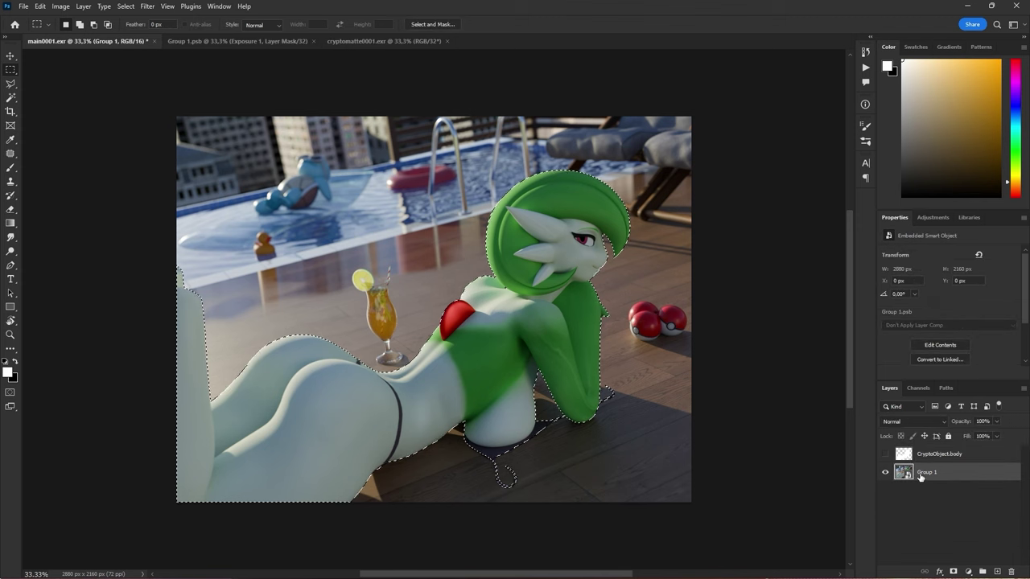
key(ctrl+j)
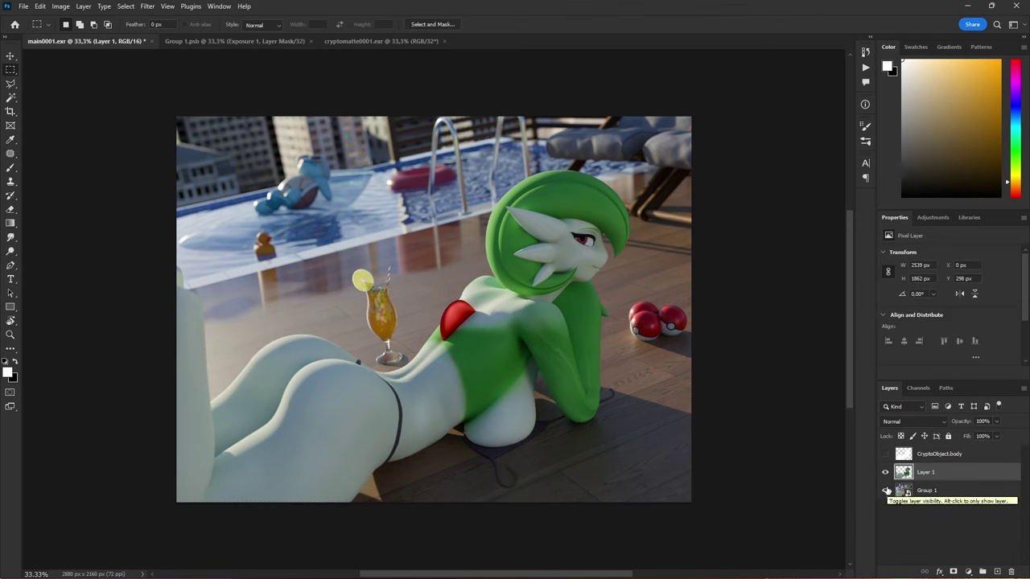
click(885, 490)
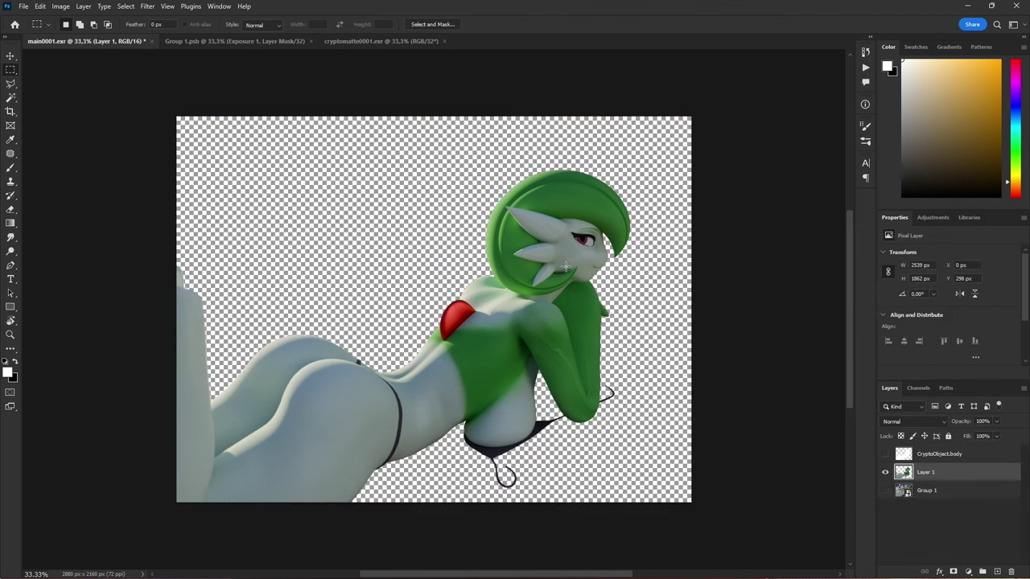
click(885, 490)
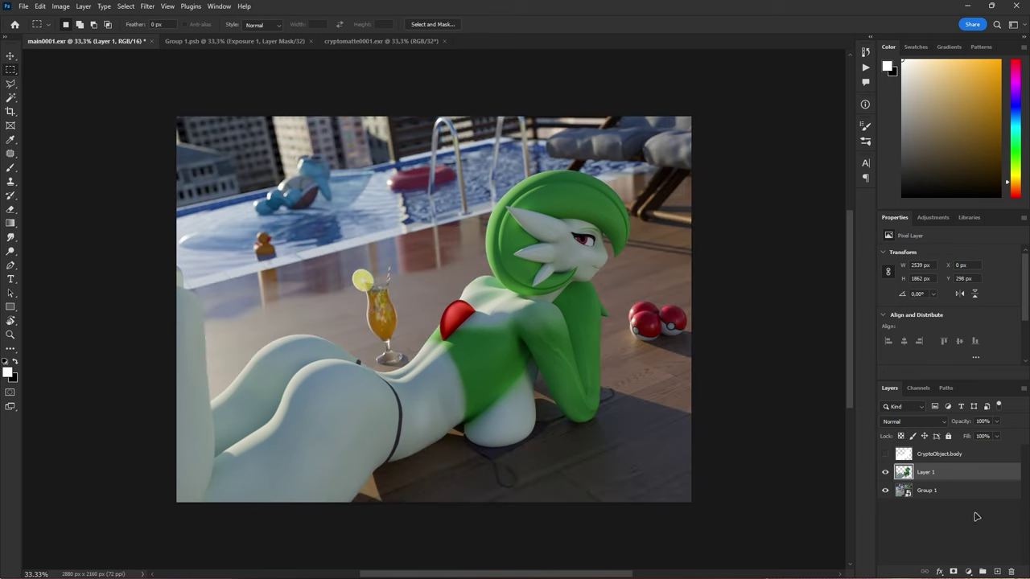
Add Layer 2 beneath Layer 1 and fill it with white
click(997, 571)
drag(922, 479, 924, 504)
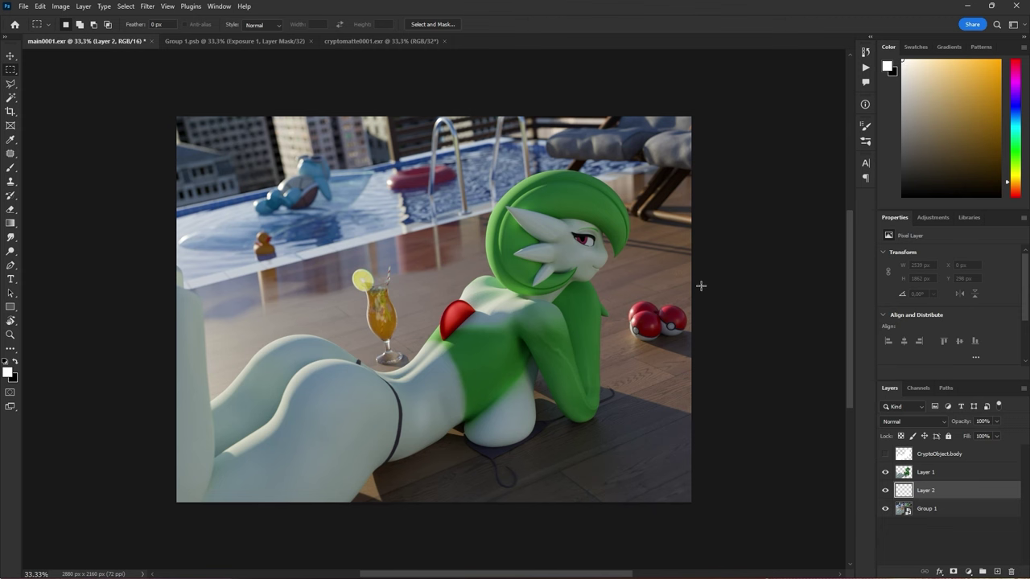
key(alt+BackSpace)
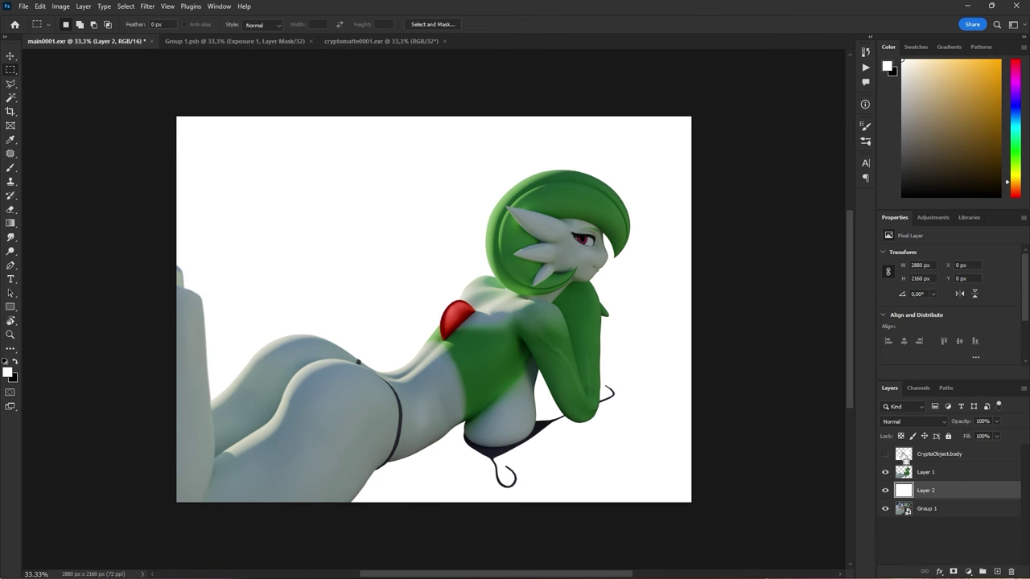
Mask Layer 2 with the character selection and feather the mask to 16.7 px
ctrl+click(905, 456)
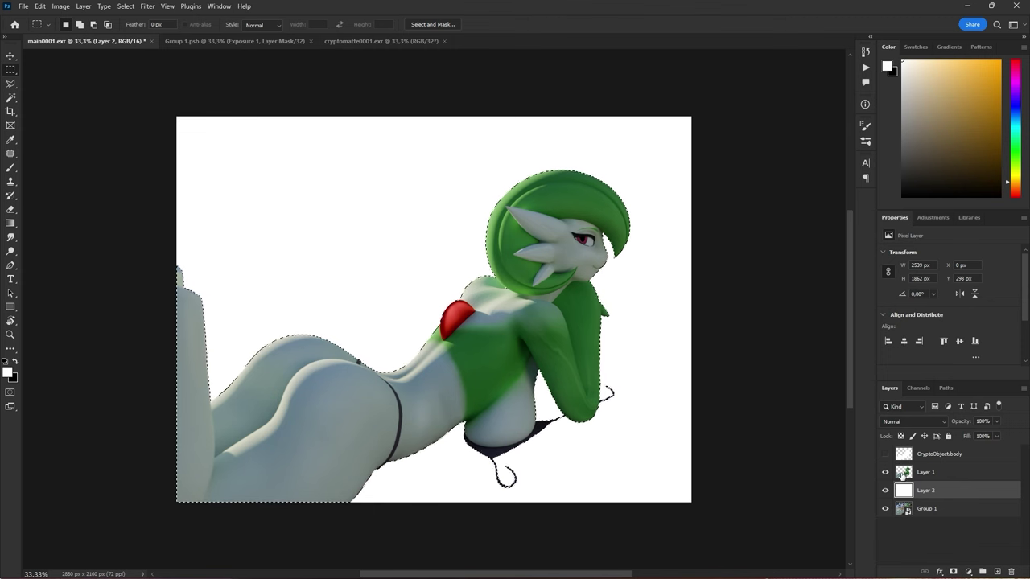
click(954, 572)
drag(886, 326, 939, 329)
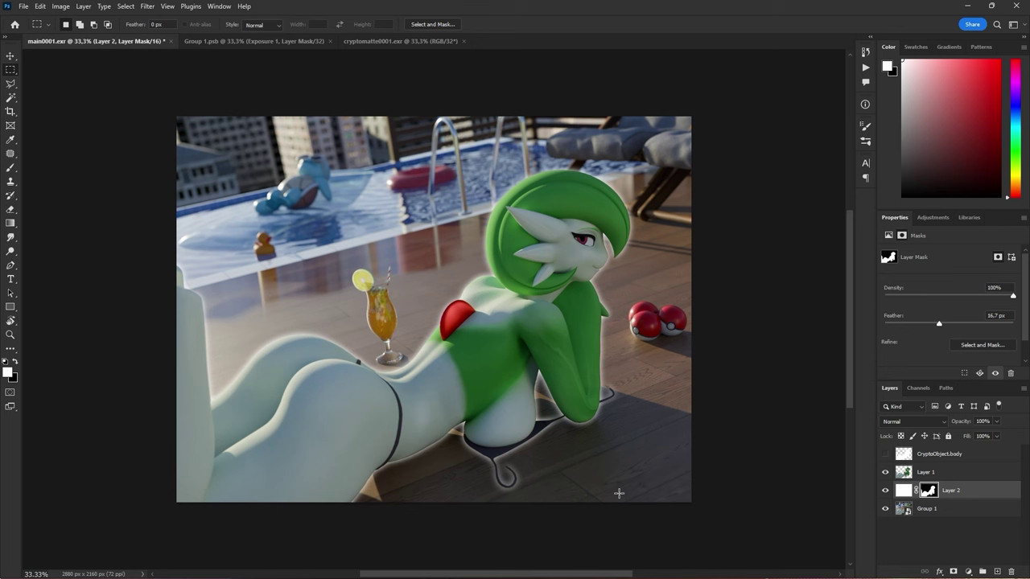
Erase the glow over the floor and lower Layer 2's opacity to 20%
key(e)
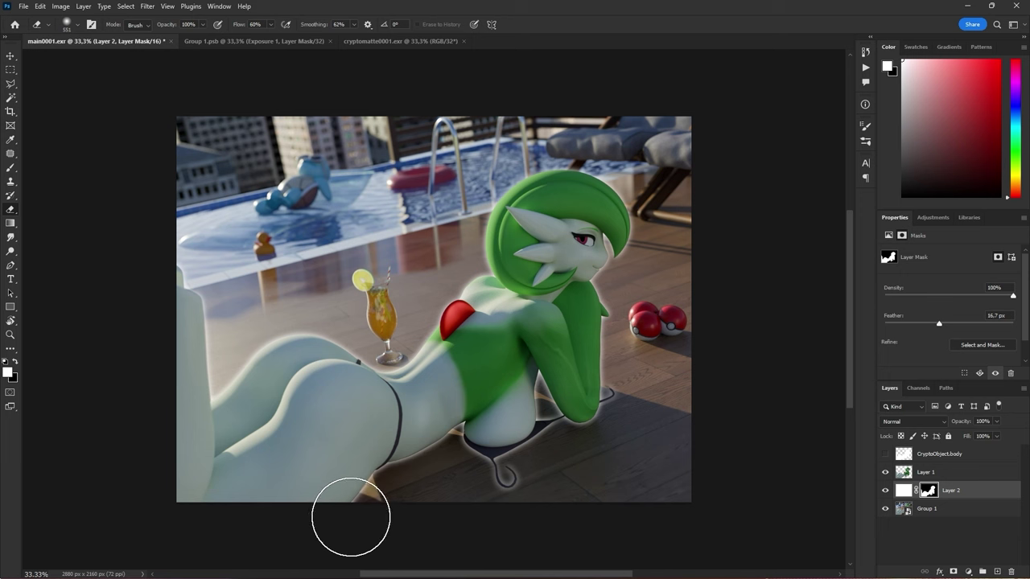
mouse_move(346, 514)
mouse_down()
mouse_move(333, 526)
mouse_move(430, 435)
mouse_move(414, 489)
mouse_move(527, 438)
mouse_move(604, 386)
mouse_up()
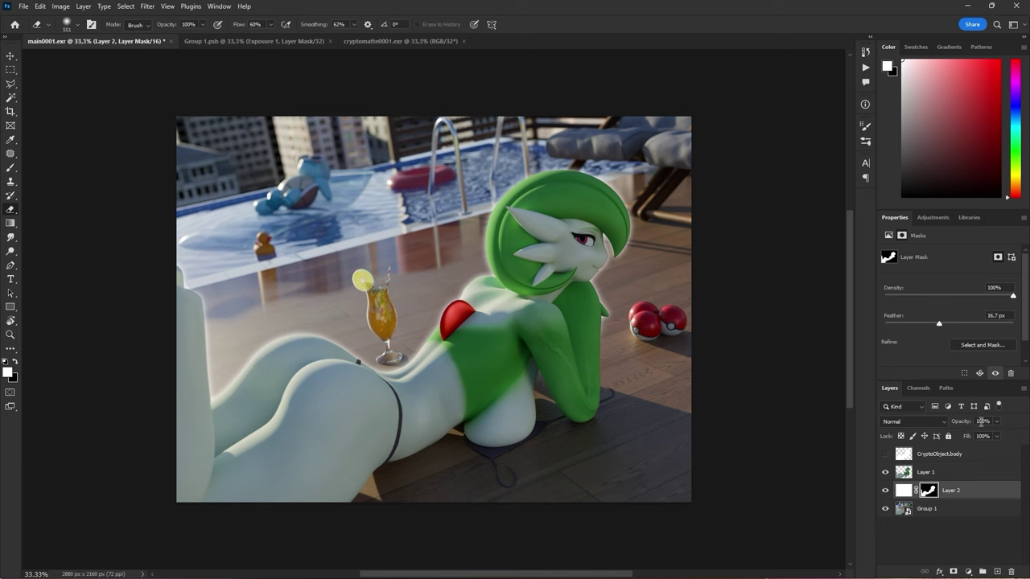
click(982, 422)
text(25)
key(Return)
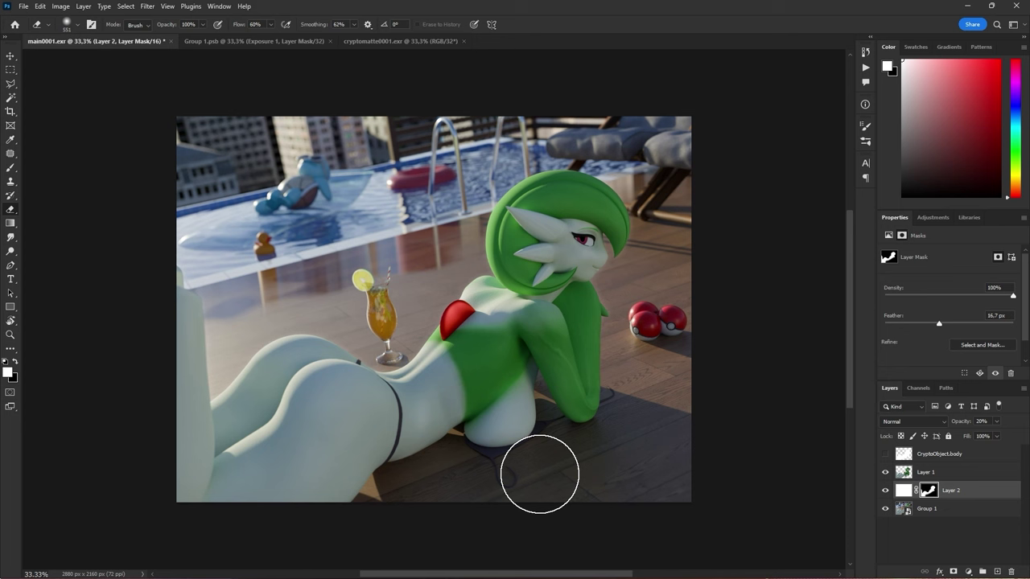
key(m)
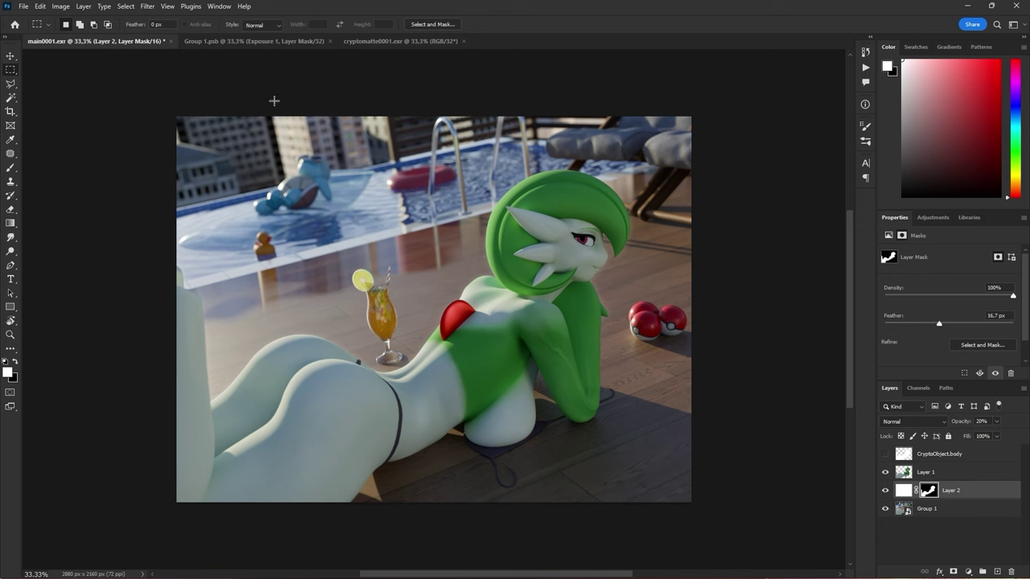
Copy the Emission.RGBA layer from the Group 1.psb document, leaving it hidden there
click(235, 42)
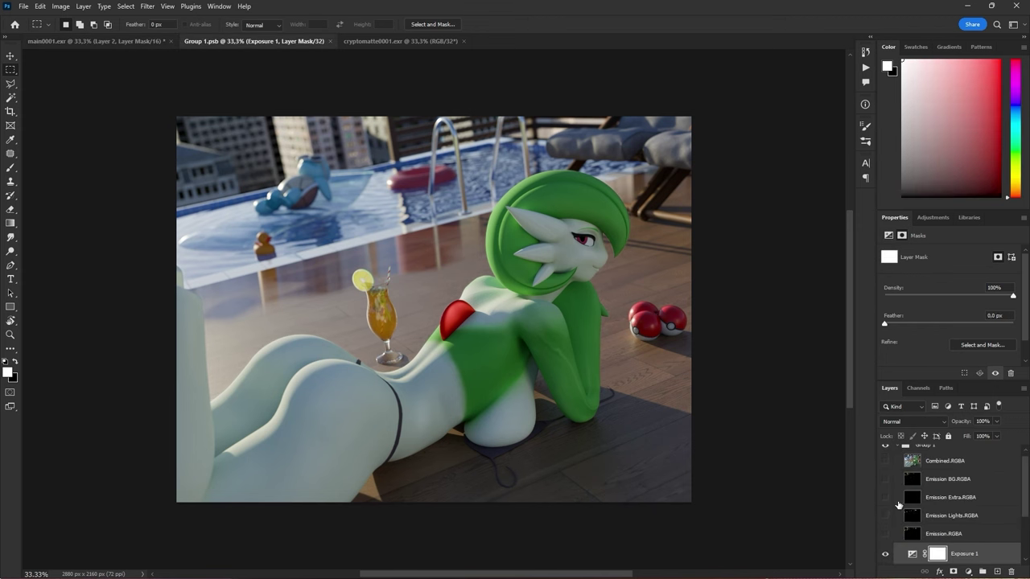
click(886, 534)
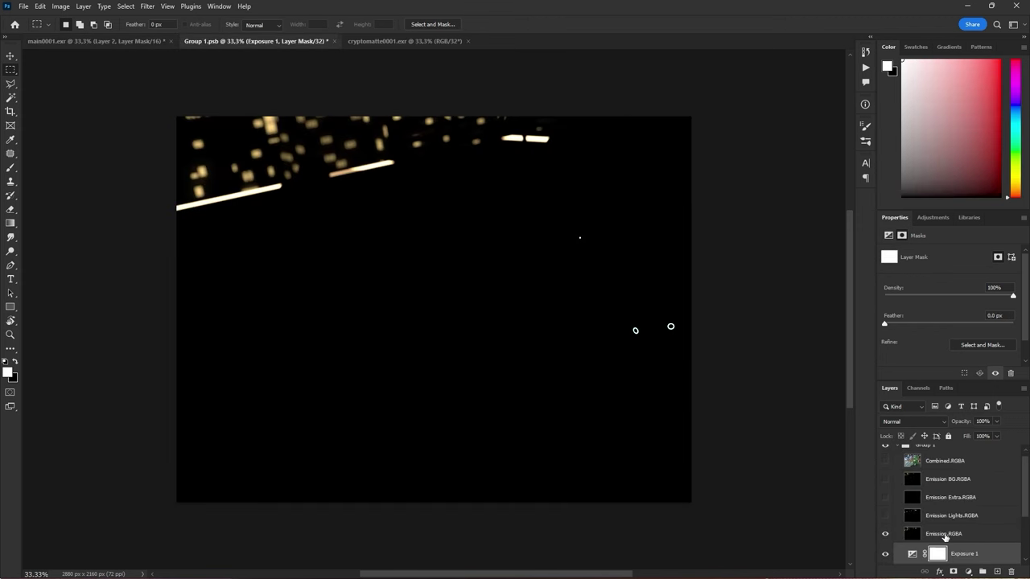
click(911, 536)
key(ctrl+c)
ctrl+click(911, 537)
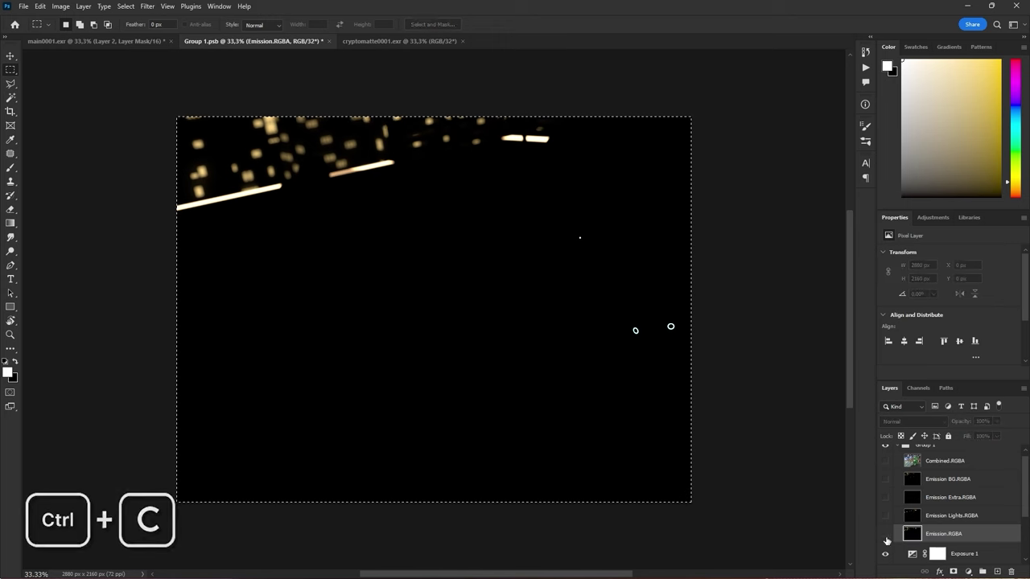
click(885, 534)
Paste the emission into main0001.exr above Layer 1 and erase its top area
click(69, 42)
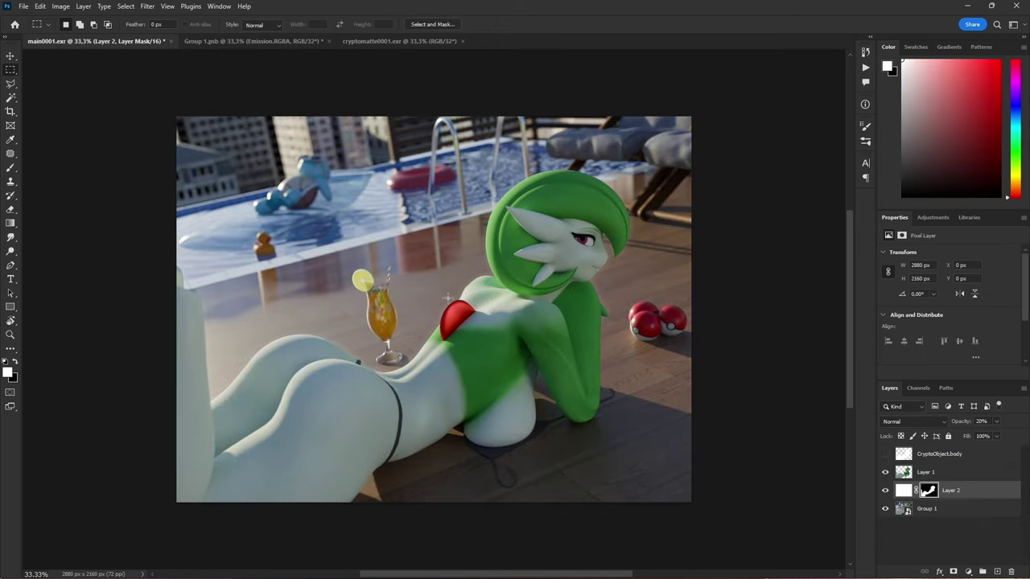
key(ctrl+v)
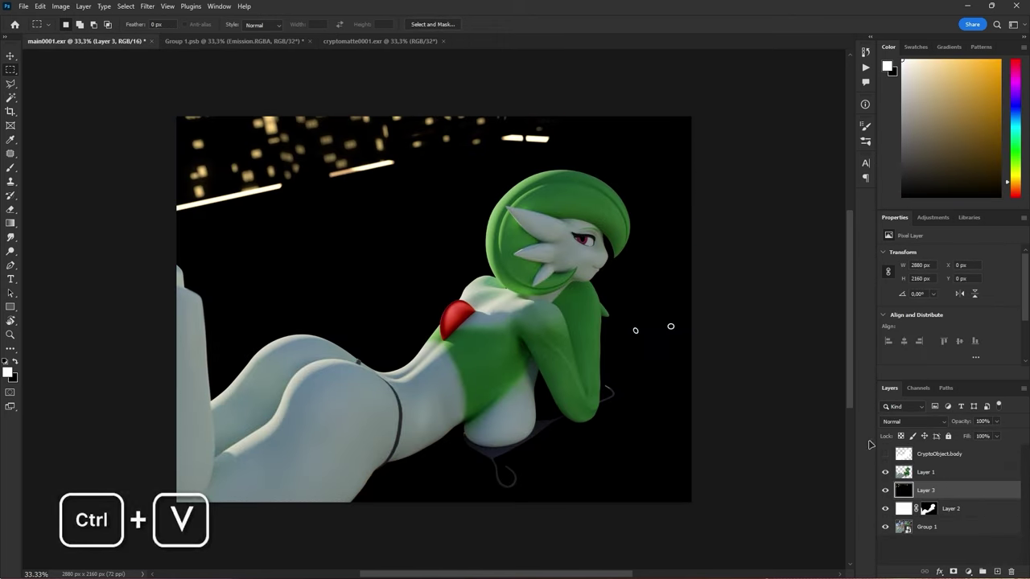
drag(943, 495, 933, 473)
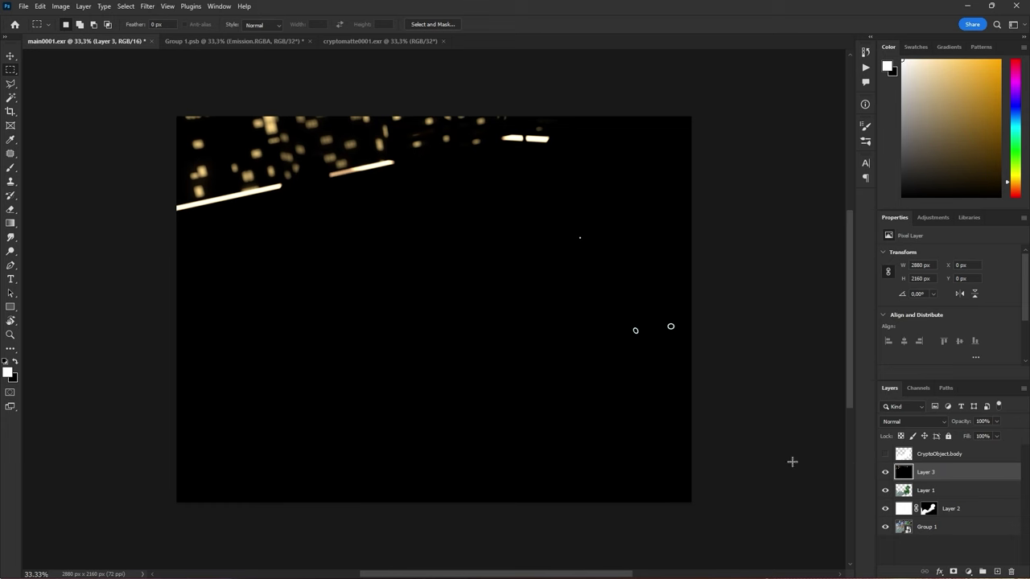
key(e)
mouse_move(131, 223)
mouse_down()
mouse_move(183, 193)
mouse_move(300, 198)
mouse_move(381, 181)
mouse_move(202, 161)
mouse_move(402, 116)
mouse_move(619, 118)
mouse_move(352, 181)
mouse_move(541, 126)
mouse_move(710, 105)
mouse_up()
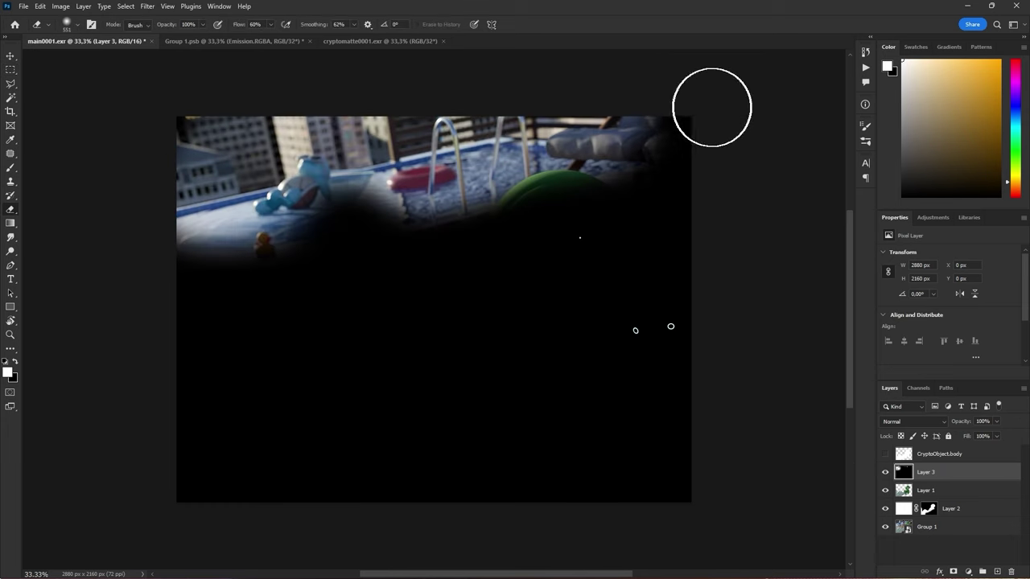
Give the emission a 40 px Gaussian Blur and Linear Dodge (Add), then stamp visible into Layer 4
click(147, 6)
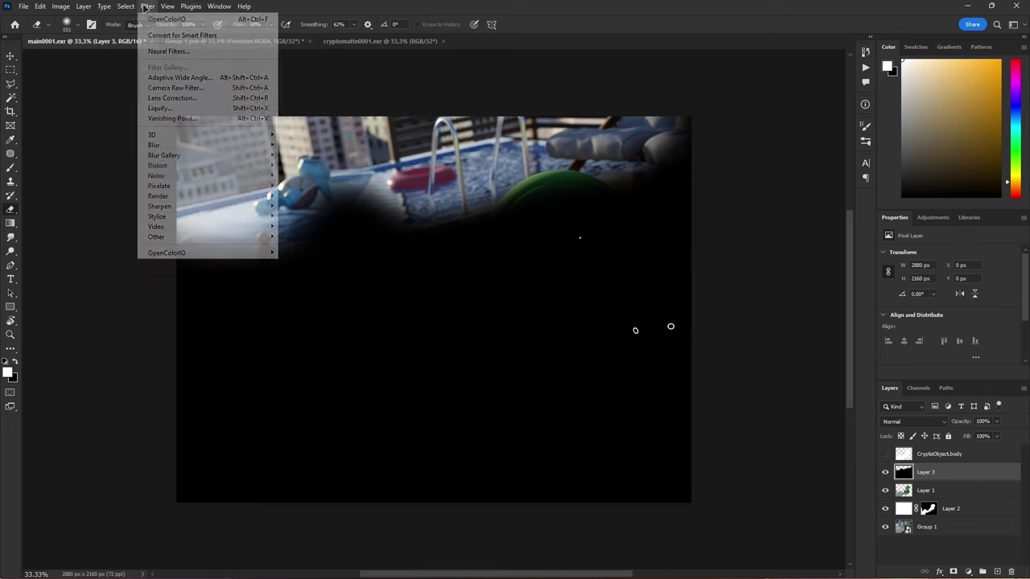
mouse_move(244, 146)
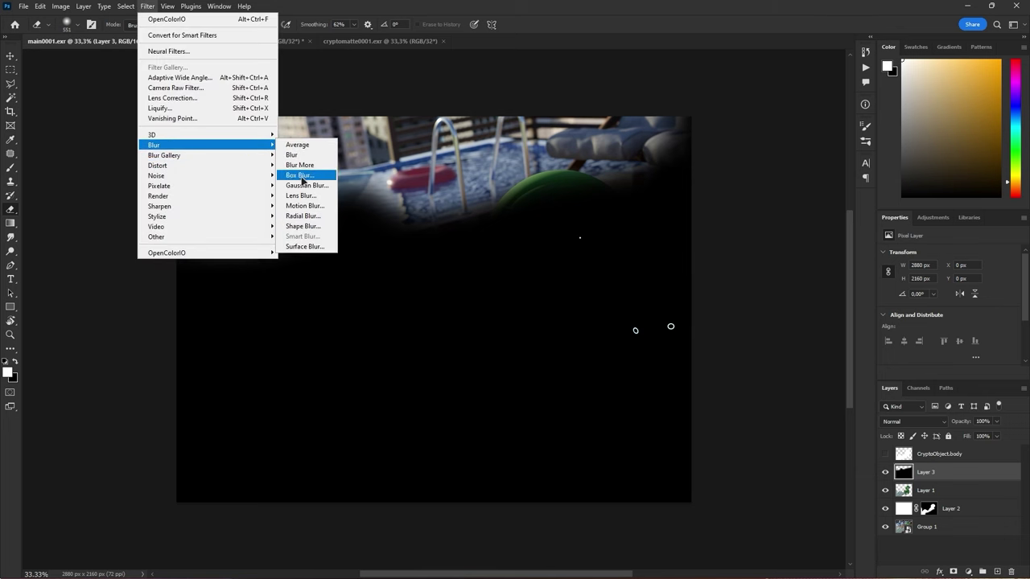
click(299, 186)
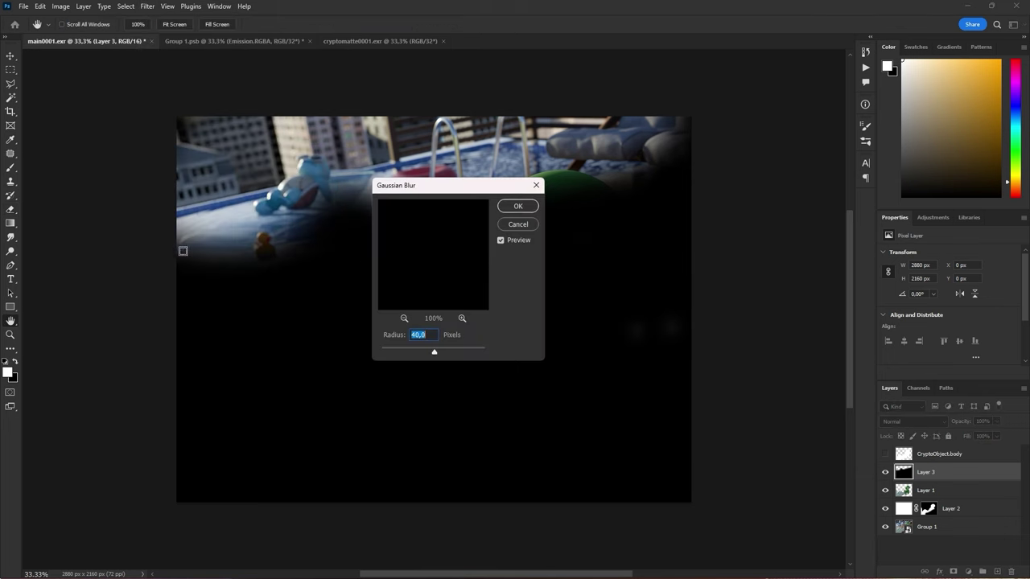
key(Return)
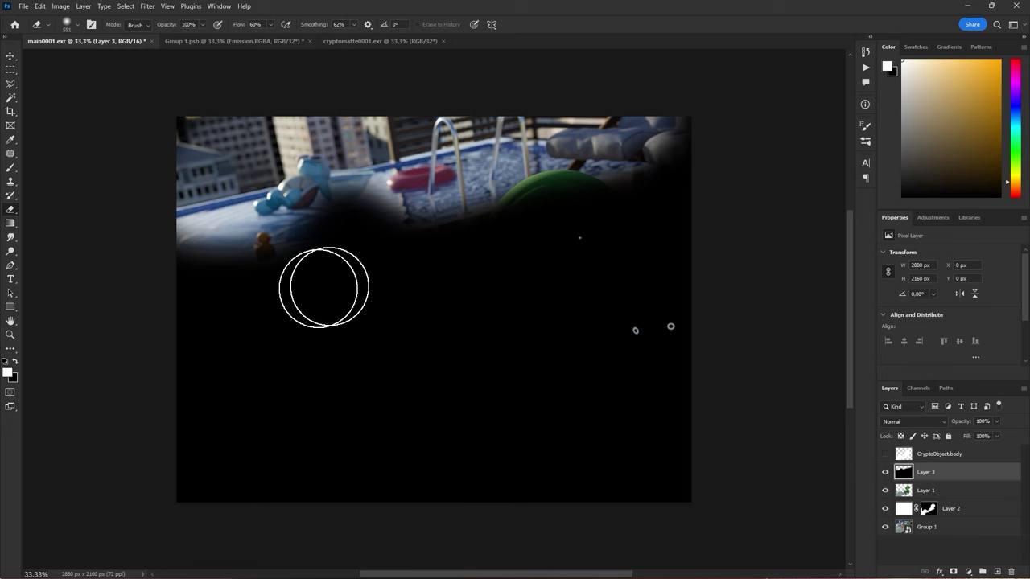
click(890, 423)
click(895, 397)
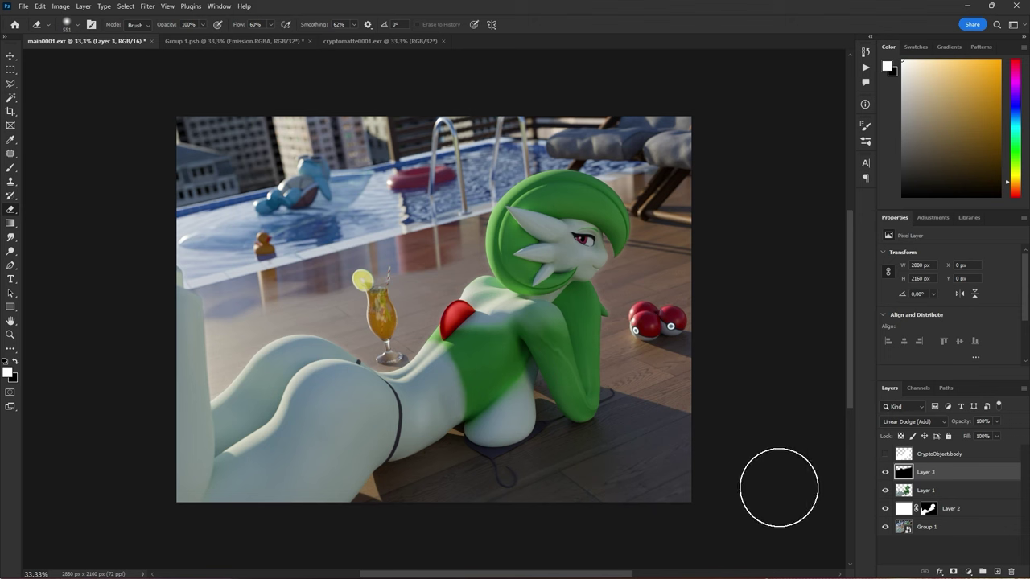
key(ctrl+shift+alt+e)
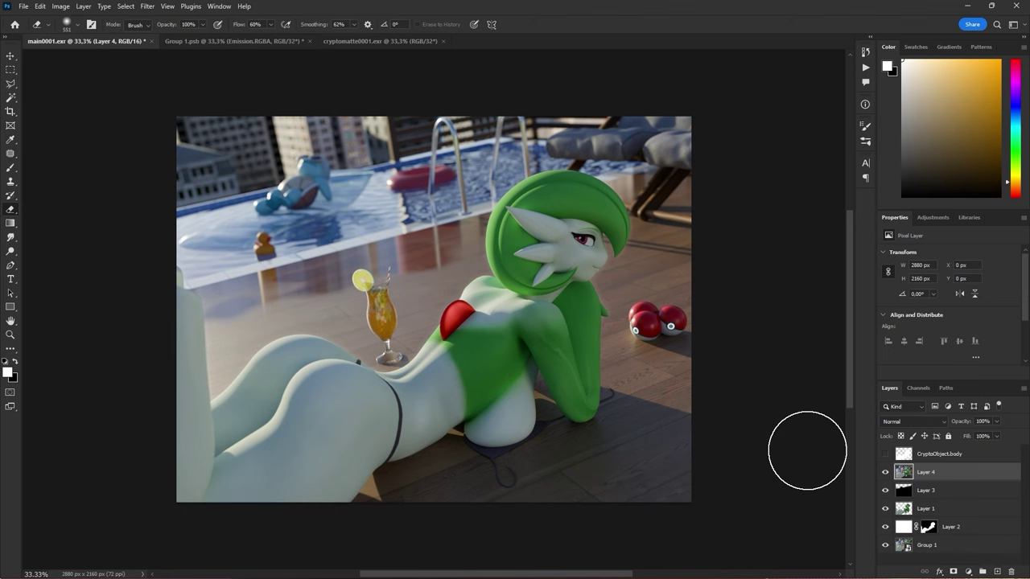
Crush Layer 4 with Levels, raising the black input to 166
key(ctrl+l)
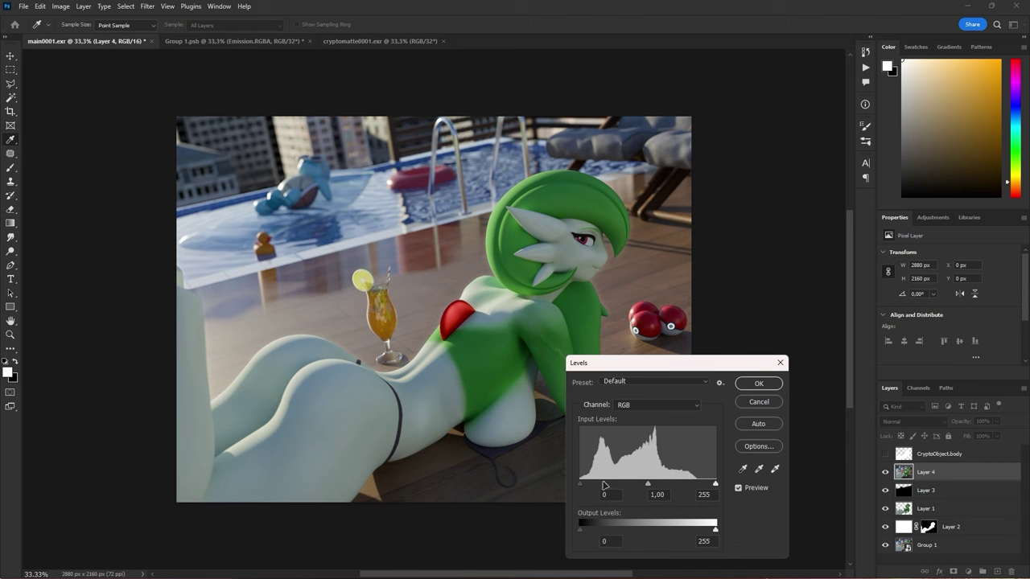
drag(579, 487, 708, 487)
click(758, 383)
key(e)
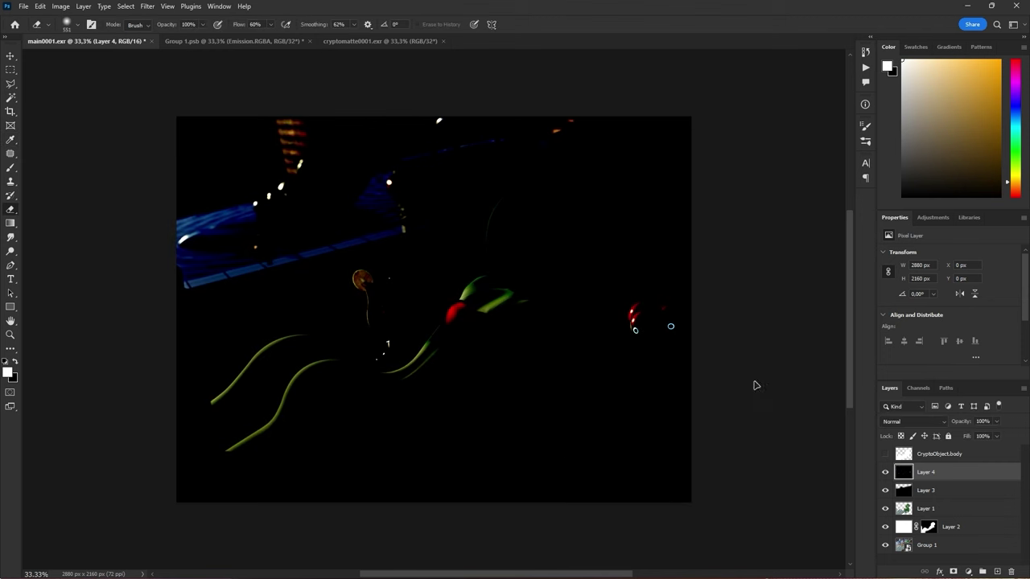
Blur Layer 4 with a 30 px Gaussian Blur
click(147, 5)
mouse_move(241, 145)
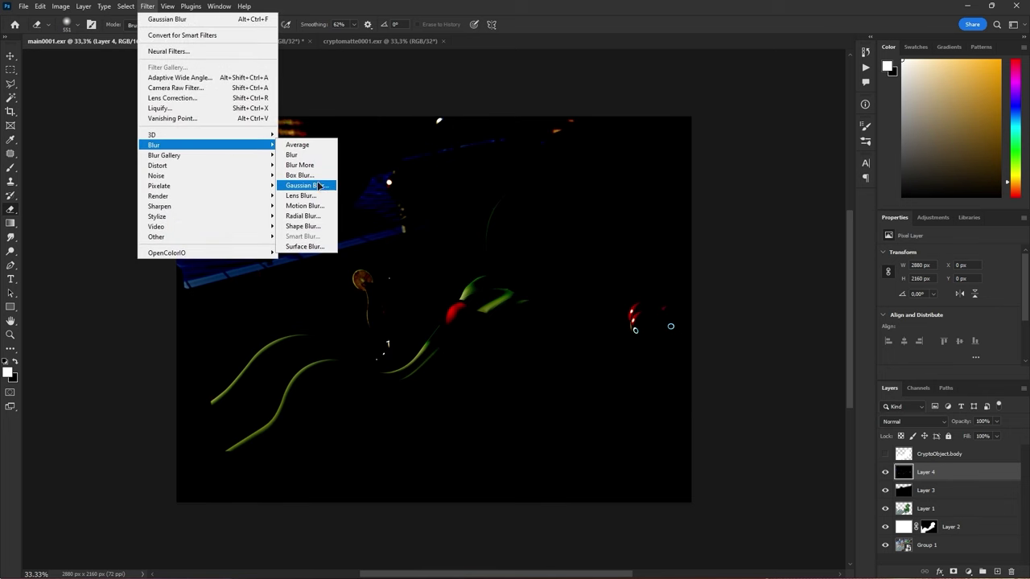
click(310, 185)
text(30)
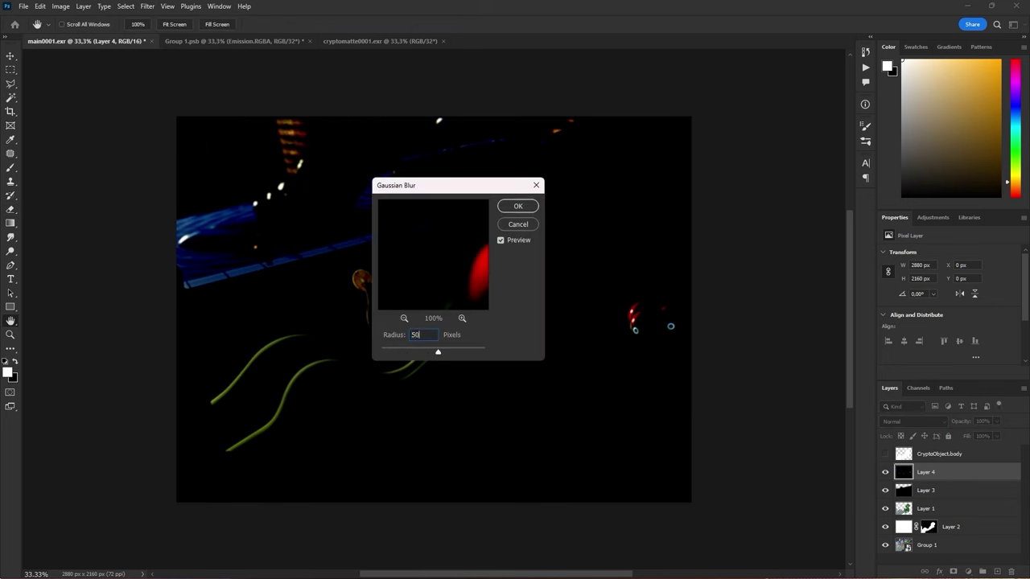
key(Return)
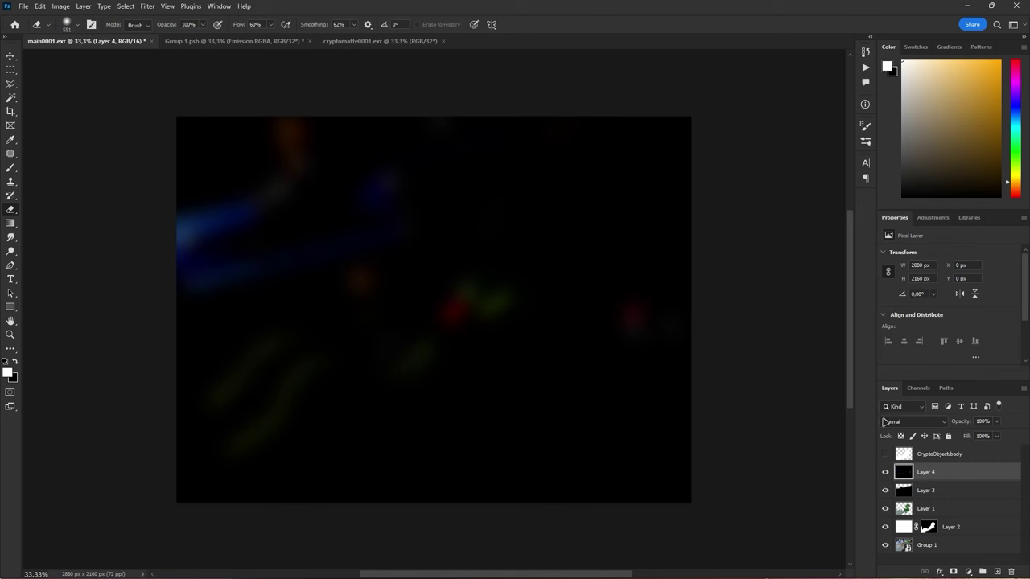
Set Layer 4 to Linear Dodge (Add) and toggle its visibility to compare the glow
click(885, 421)
click(895, 395)
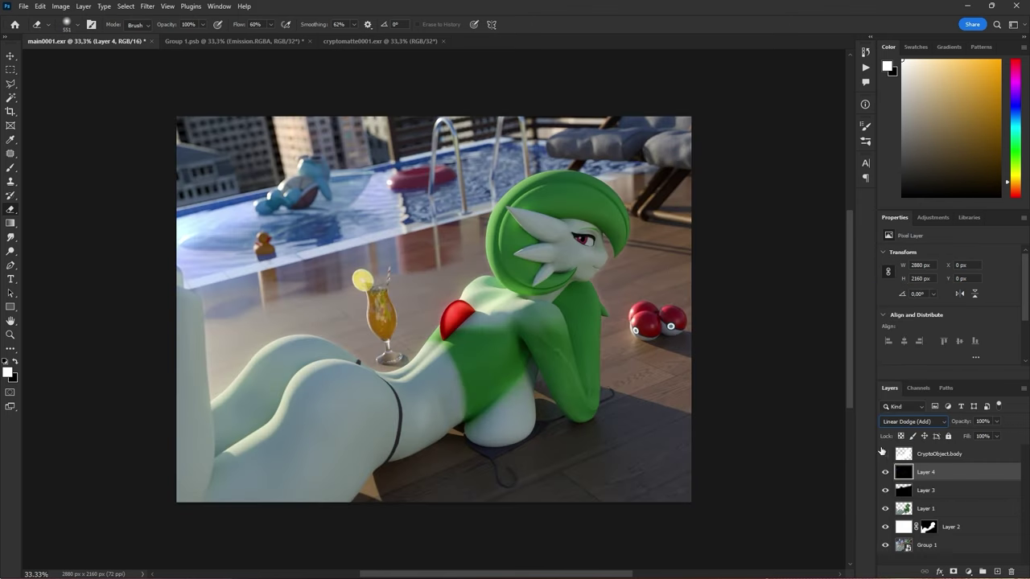
click(886, 472)
click(886, 472)
click(886, 473)
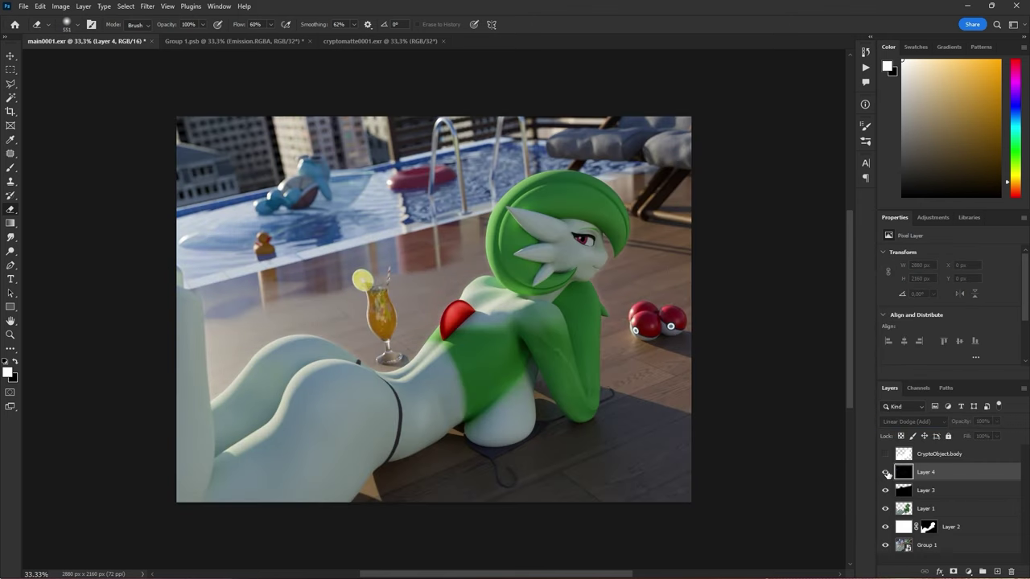
click(886, 473)
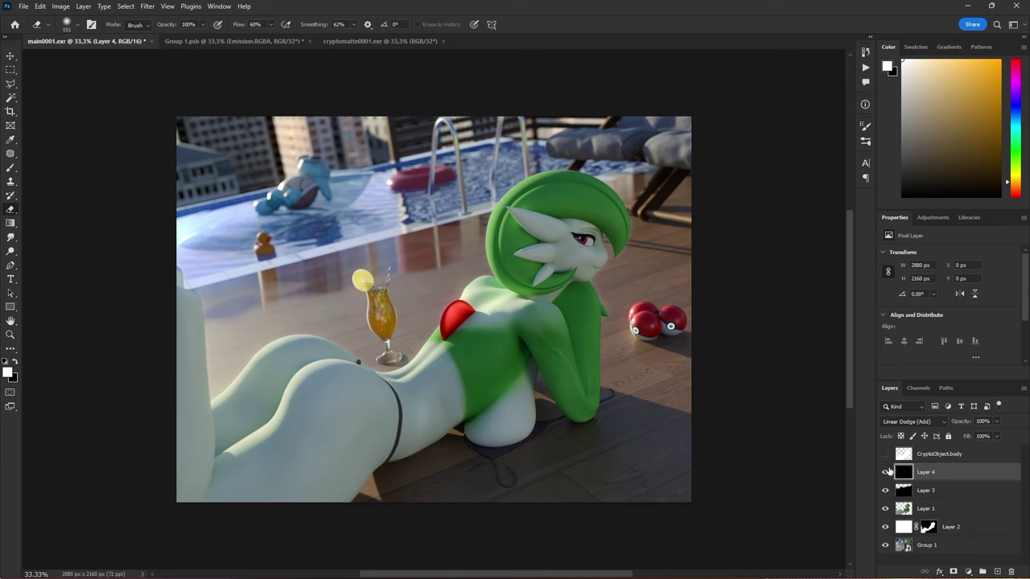
click(886, 473)
click(886, 472)
Set Layer 4's opacity to 80% and add a new empty Layer 5 above it
click(982, 421)
text(50)
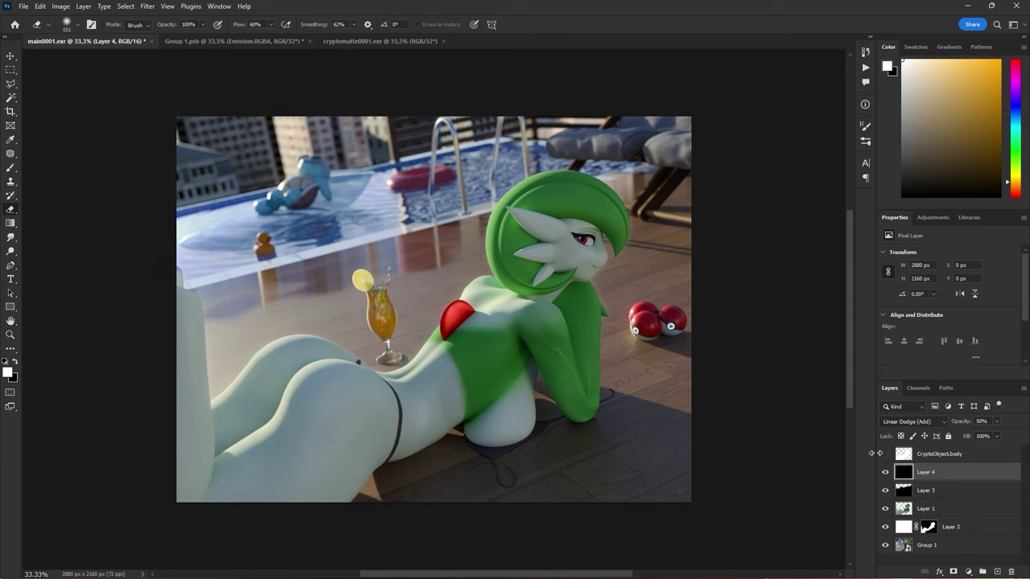
click(885, 473)
click(886, 473)
text(80)
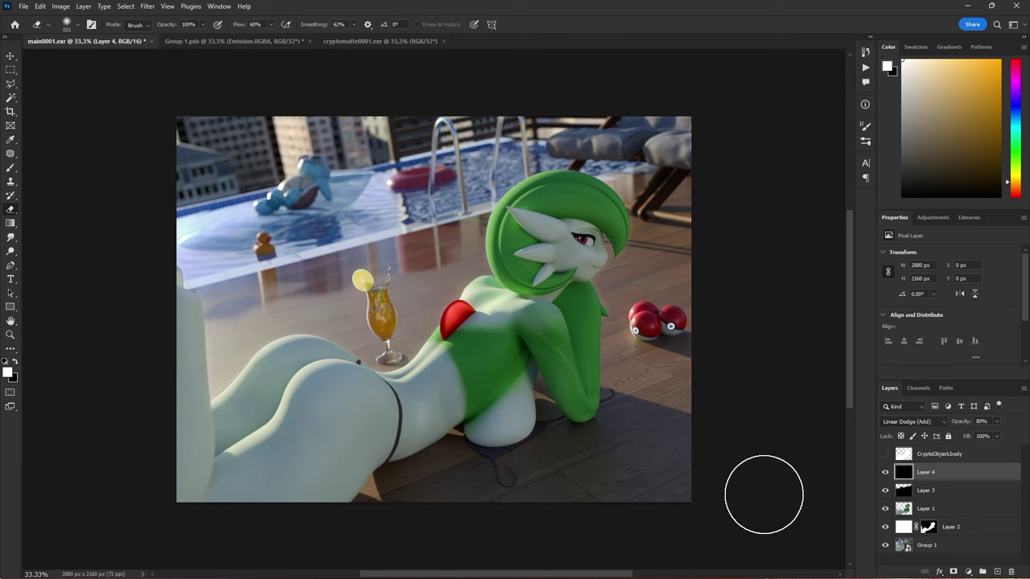
click(998, 572)
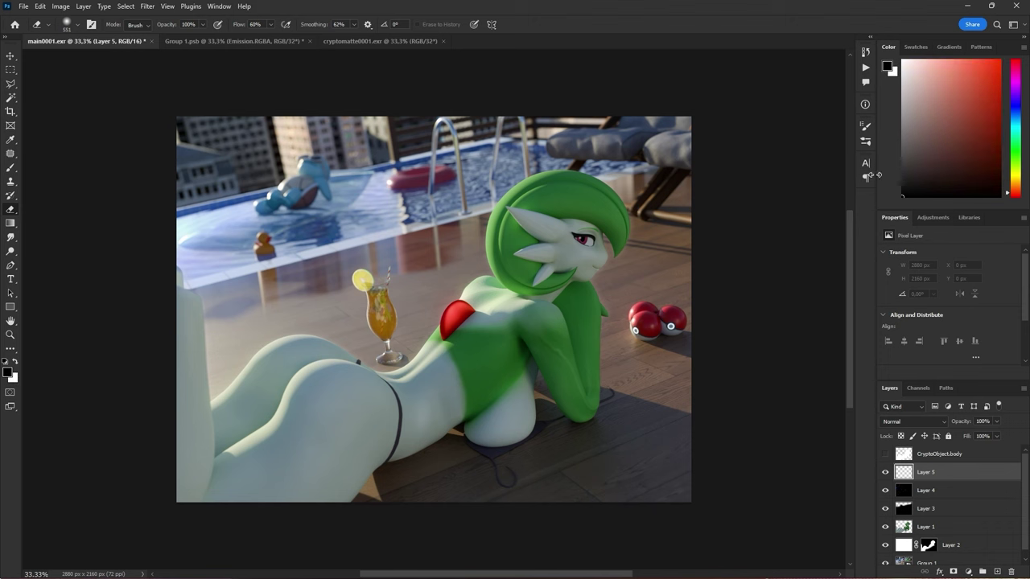
Fill Layer 5 with black and convert it to a smart object
key(x)
key(alt+BackSpace)
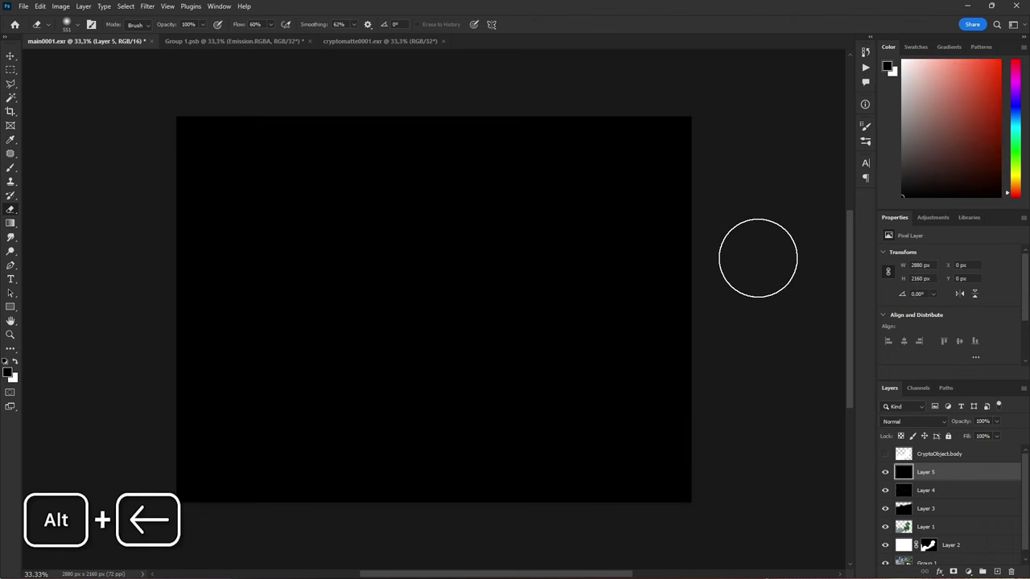
right_click(937, 478)
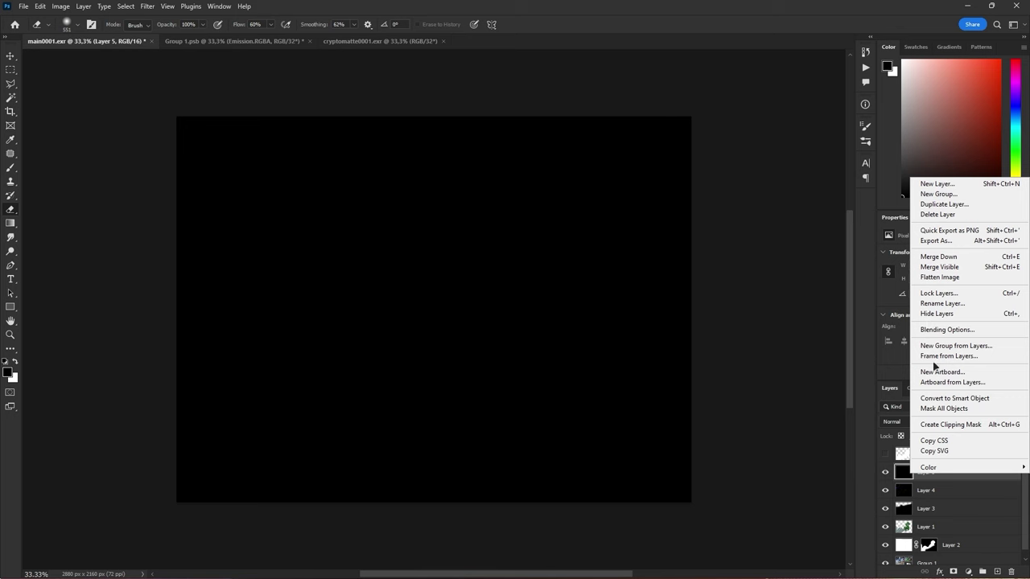
click(938, 398)
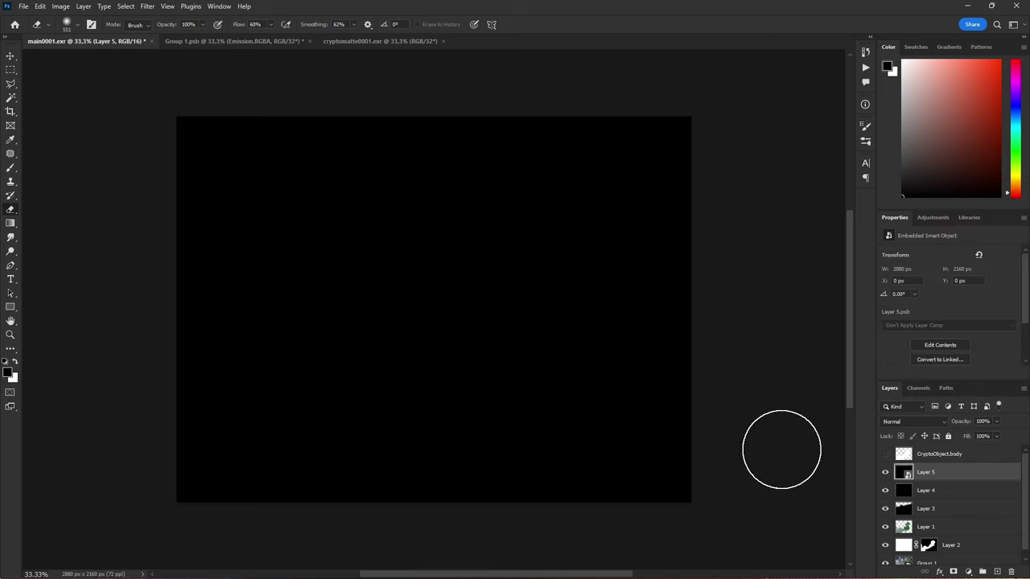
Add a Lens Flare filter to Layer 5, centred toward the top-left corner
click(148, 6)
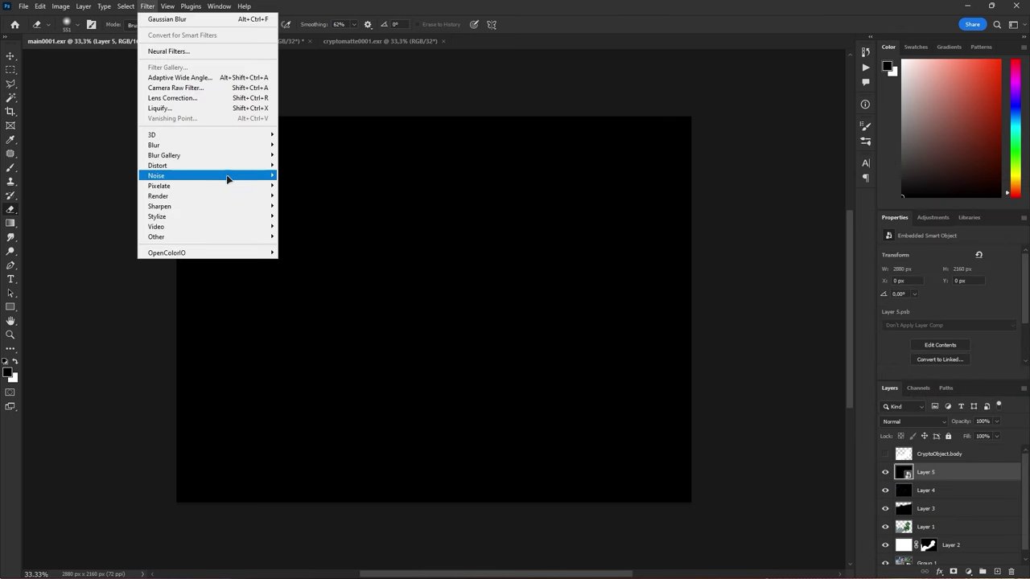
mouse_move(203, 198)
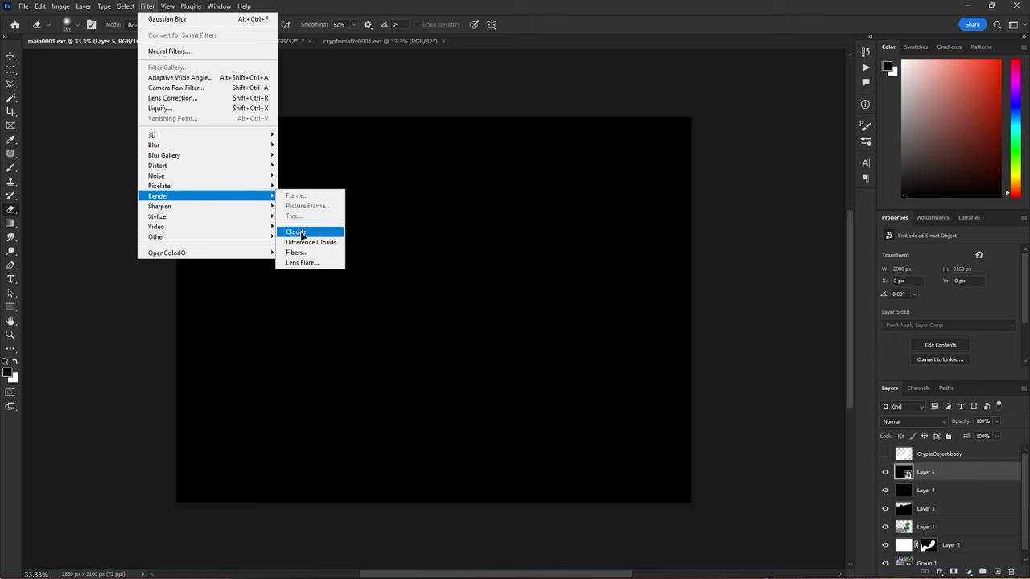
click(302, 263)
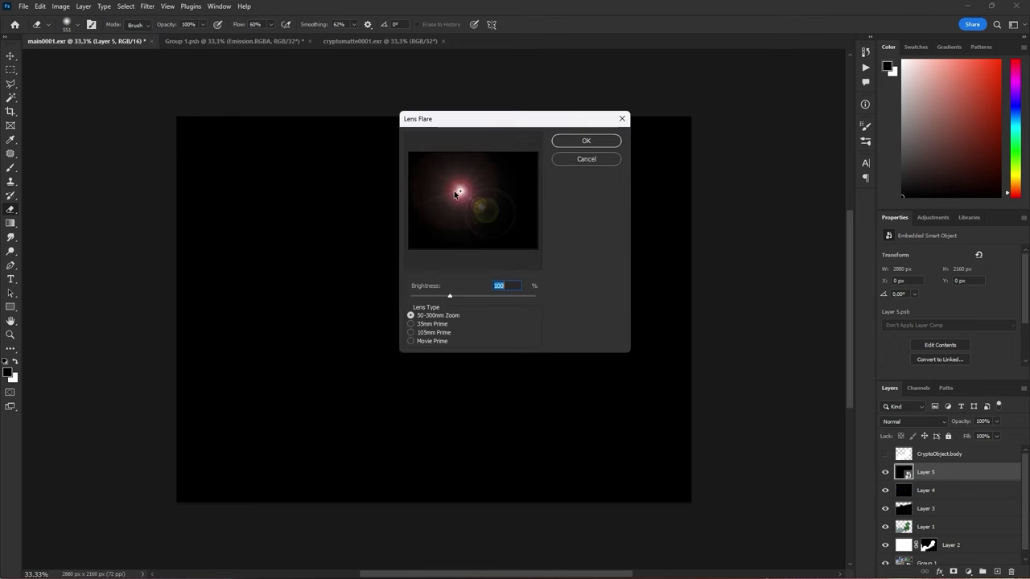
drag(454, 195, 409, 150)
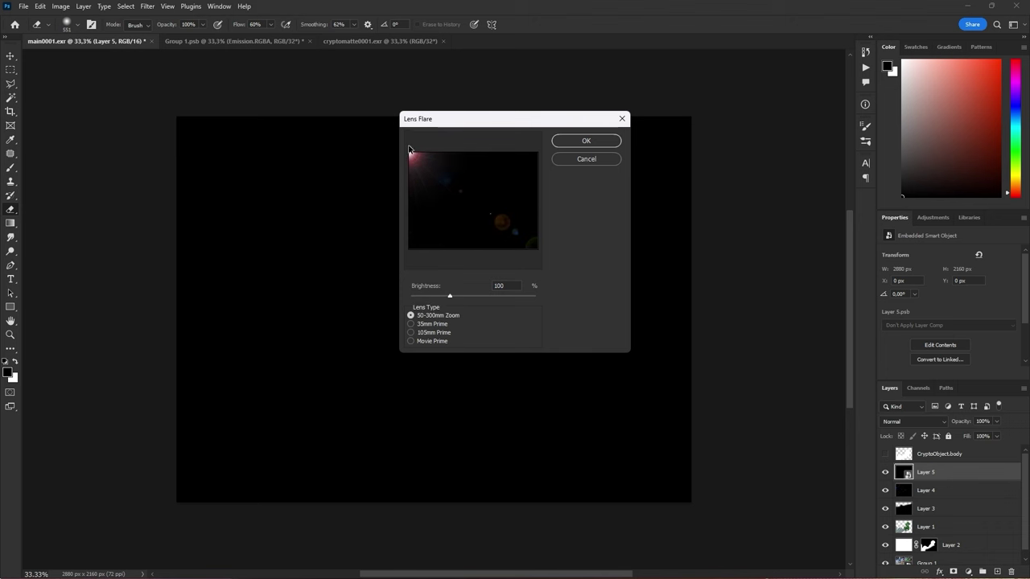
click(566, 142)
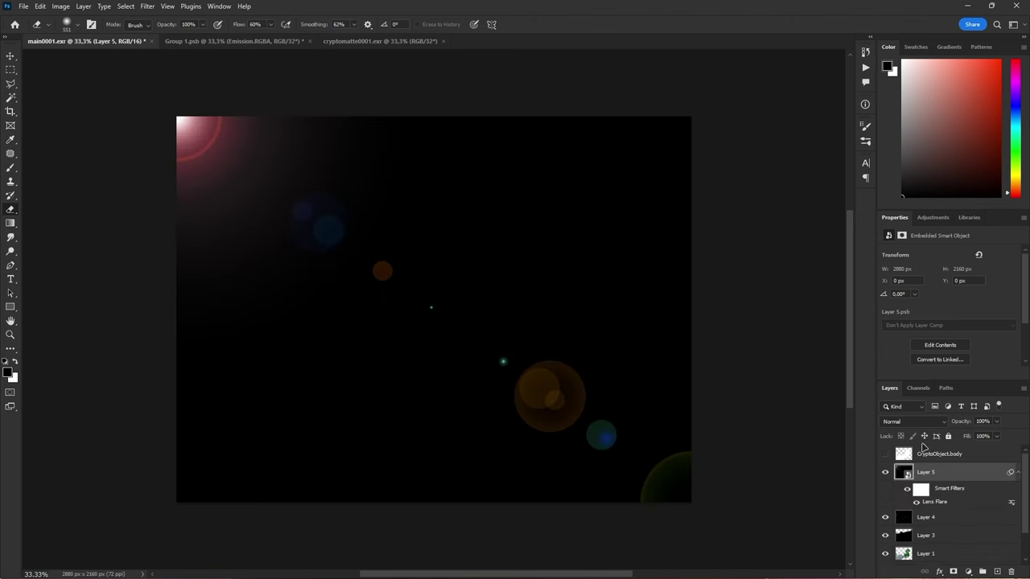
Blend the flare layer in Screen mode and erase its top-left glow from the filter mask
click(909, 421)
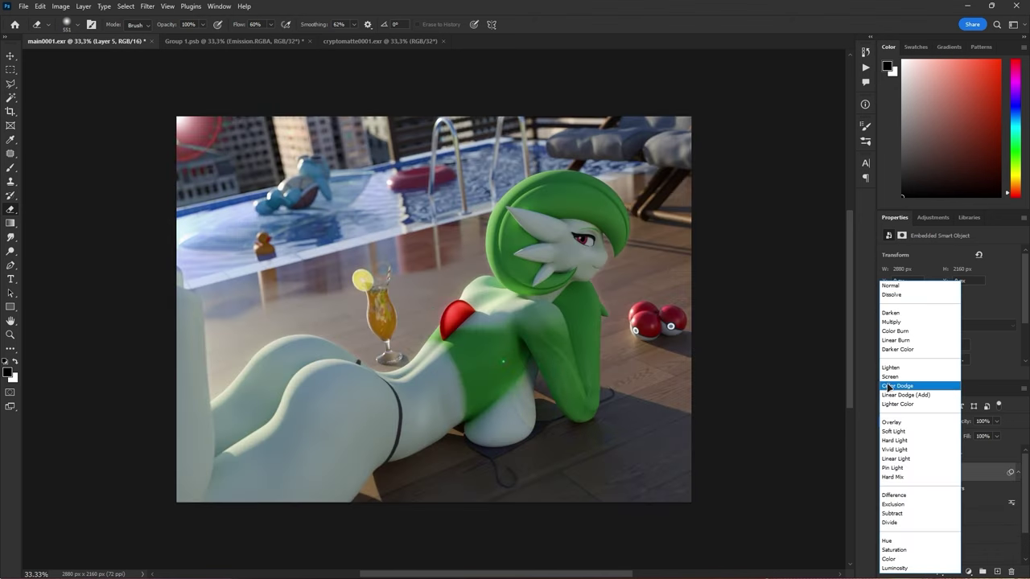
click(888, 377)
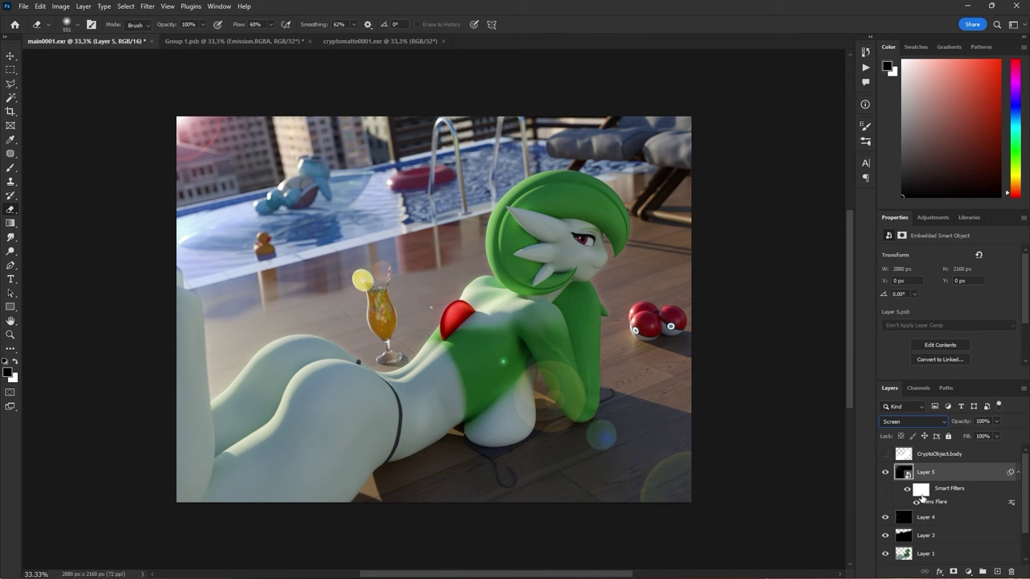
click(922, 492)
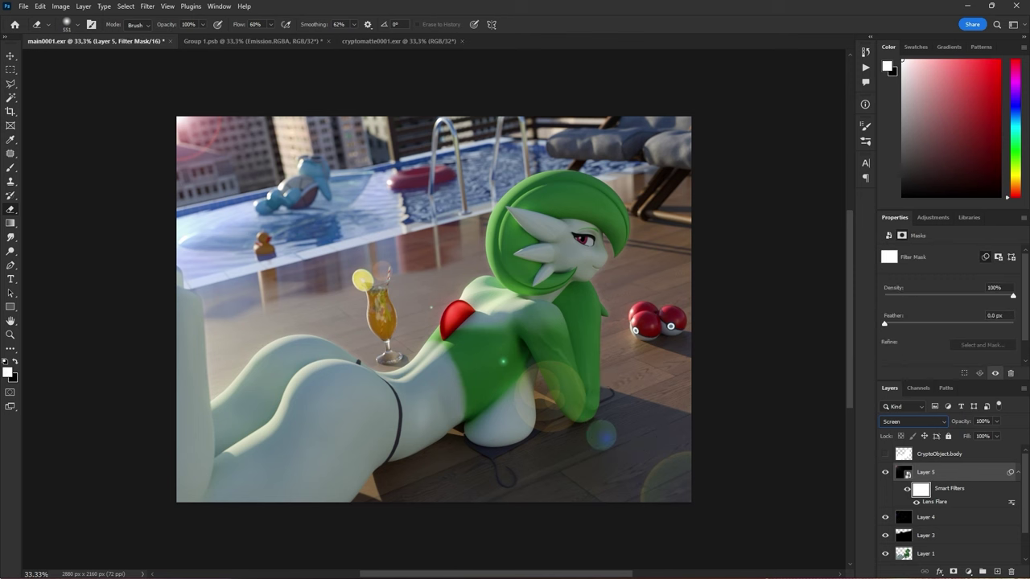
mouse_move(199, 126)
mouse_down()
mouse_move(290, 169)
mouse_move(177, 102)
mouse_up()
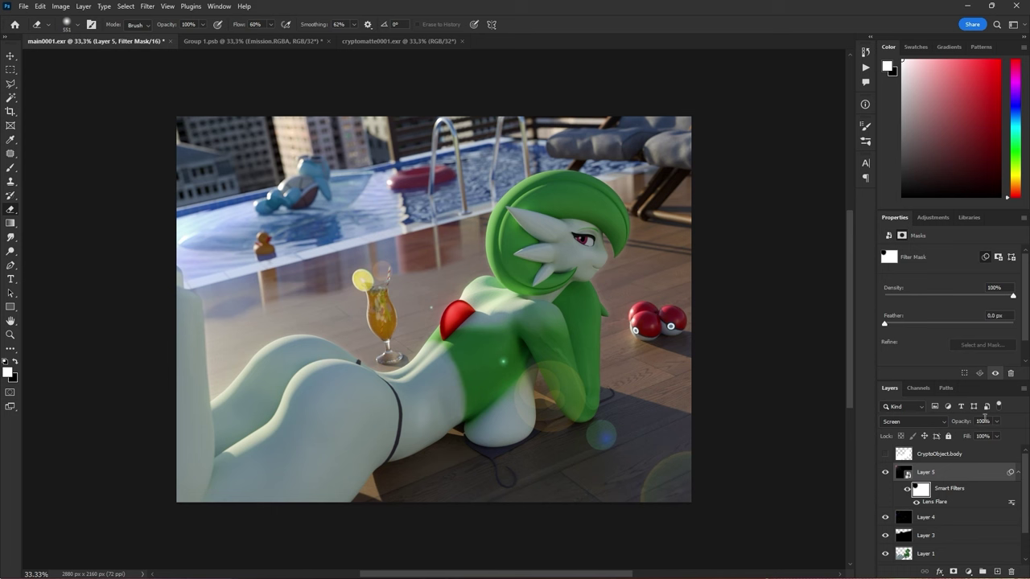
Set the lens flare layer to 30% opacity and stamp all visible layers into Layer 6
click(982, 422)
text(30)
key(Return)
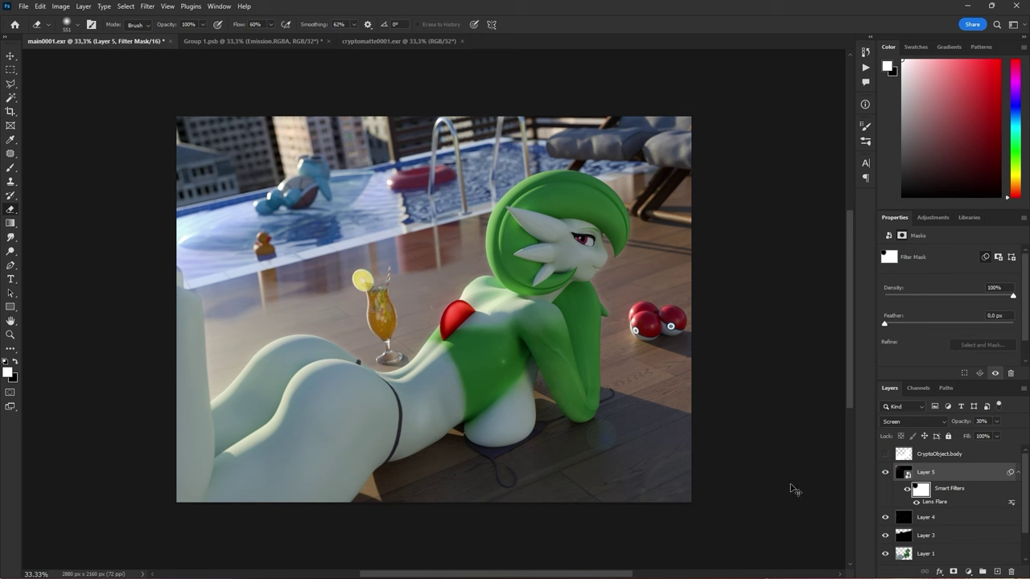
key(ctrl+shift+alt+e)
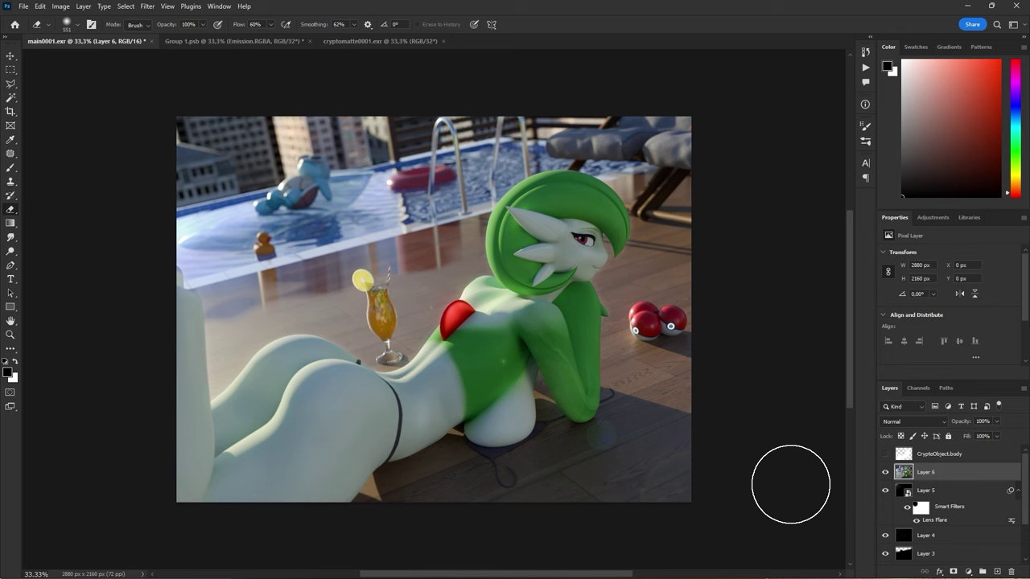
Apply Levels to Layer 6 (black 189, white 243), leaving only the brightest highlights
key(ctrl+l)
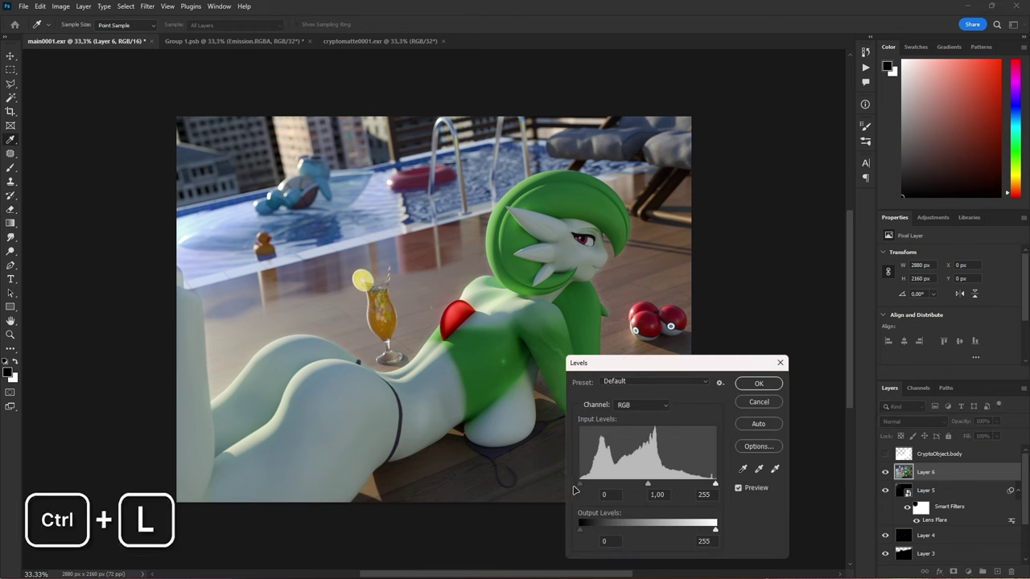
drag(580, 483, 668, 487)
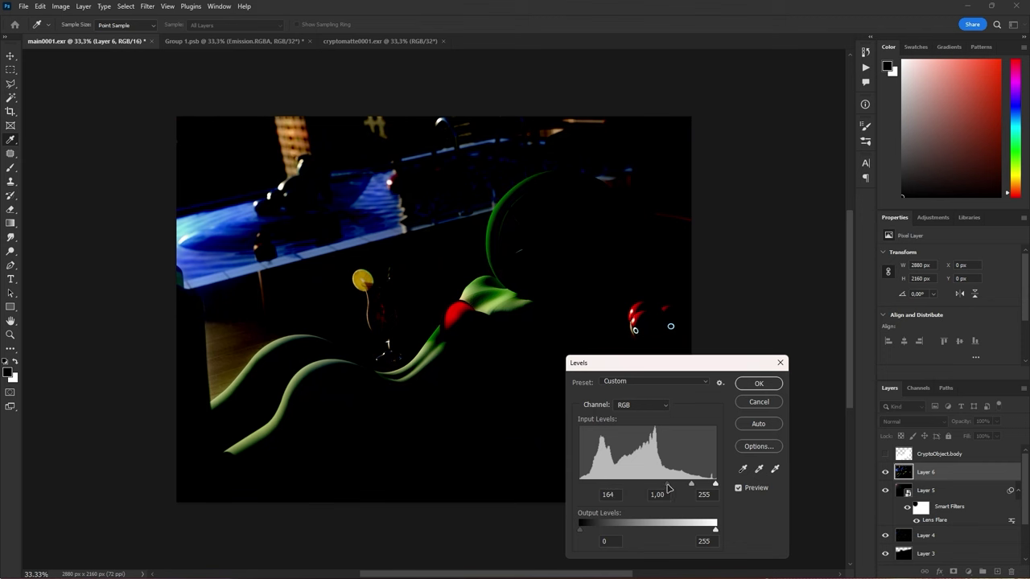
drag(667, 488, 709, 488)
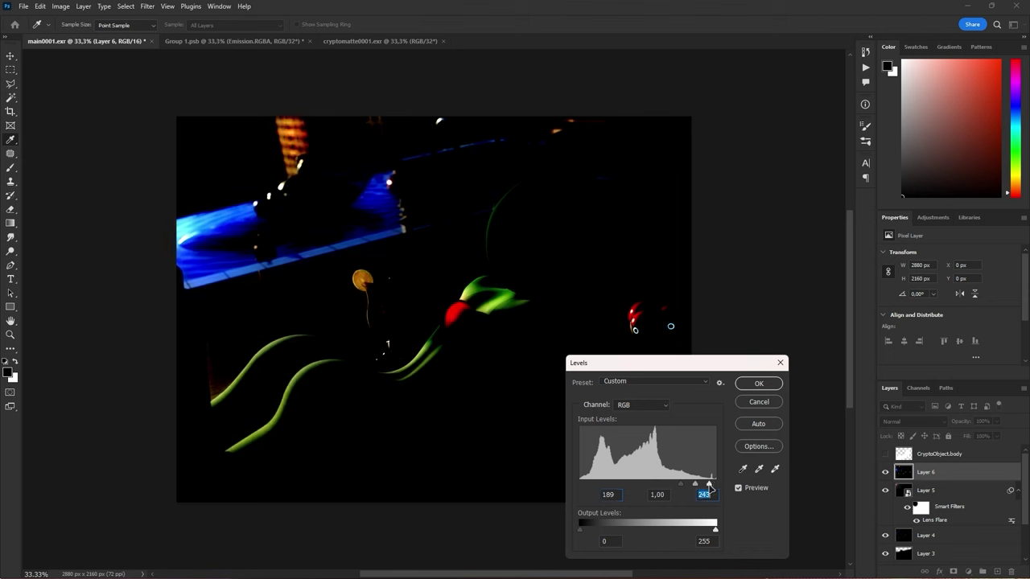
click(750, 384)
key(e)
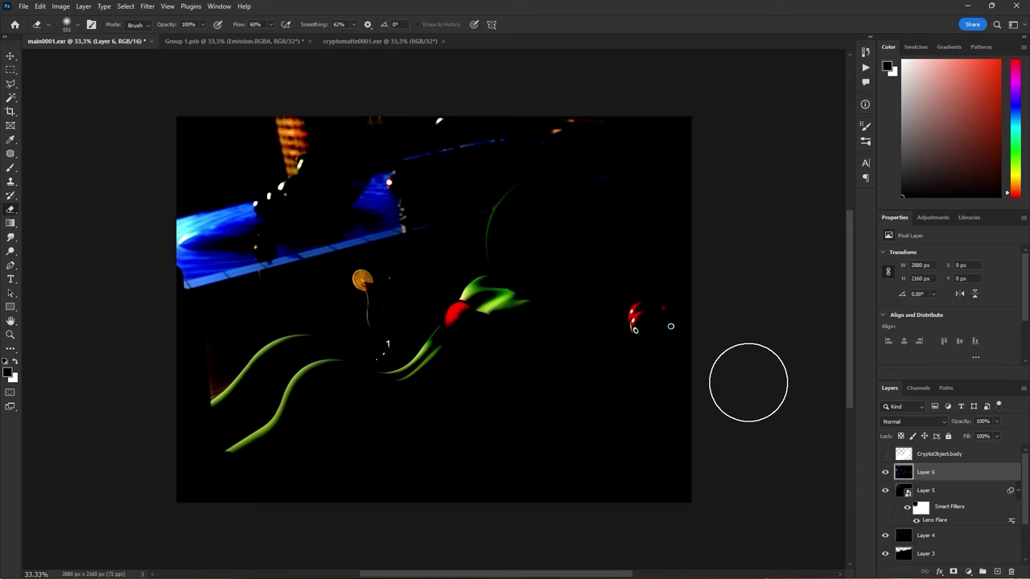
Apply a Lens Blur with Hexagon iris, radius 100 and blade curvature 34
click(148, 6)
mouse_move(233, 145)
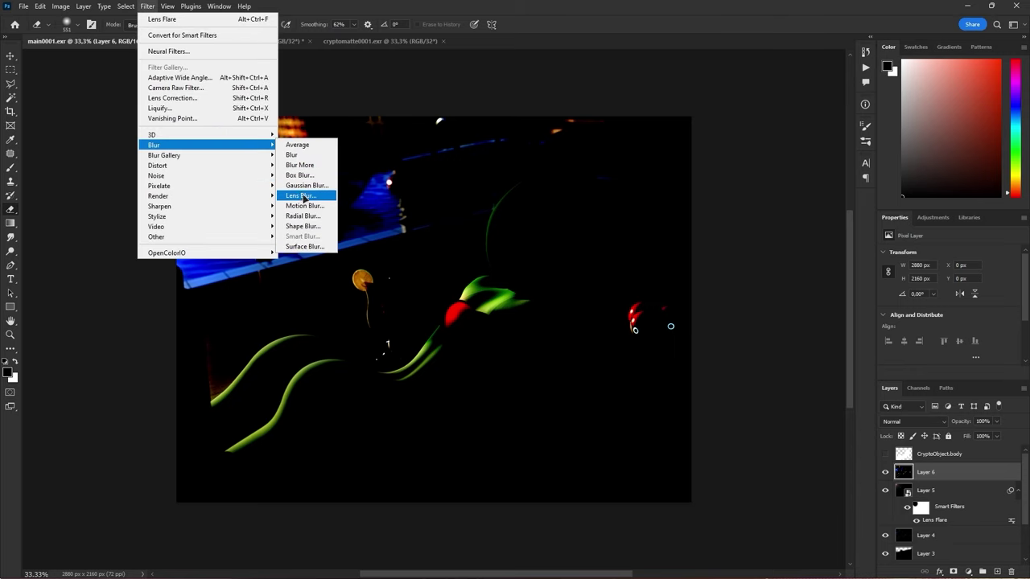
click(298, 195)
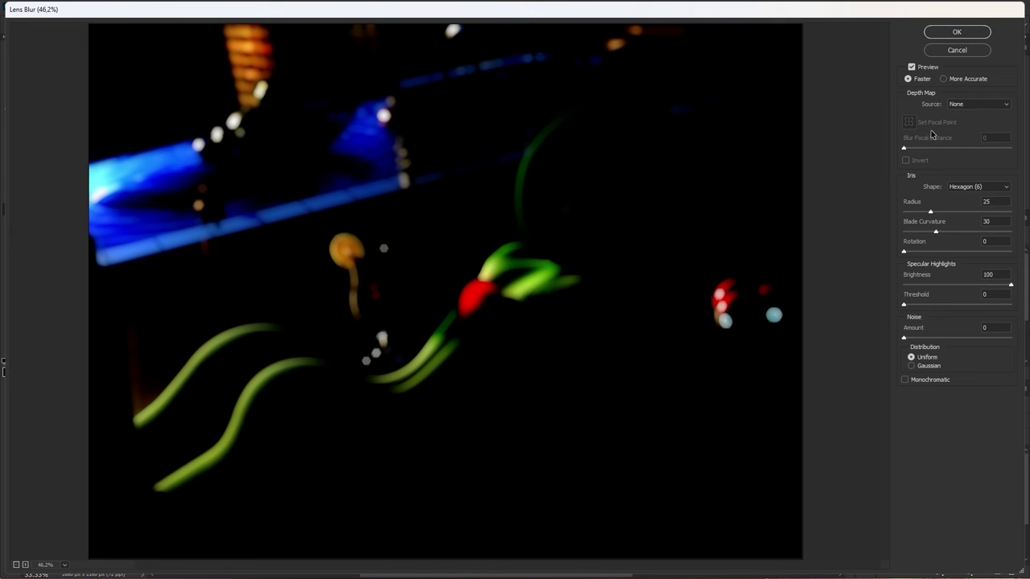
click(970, 187)
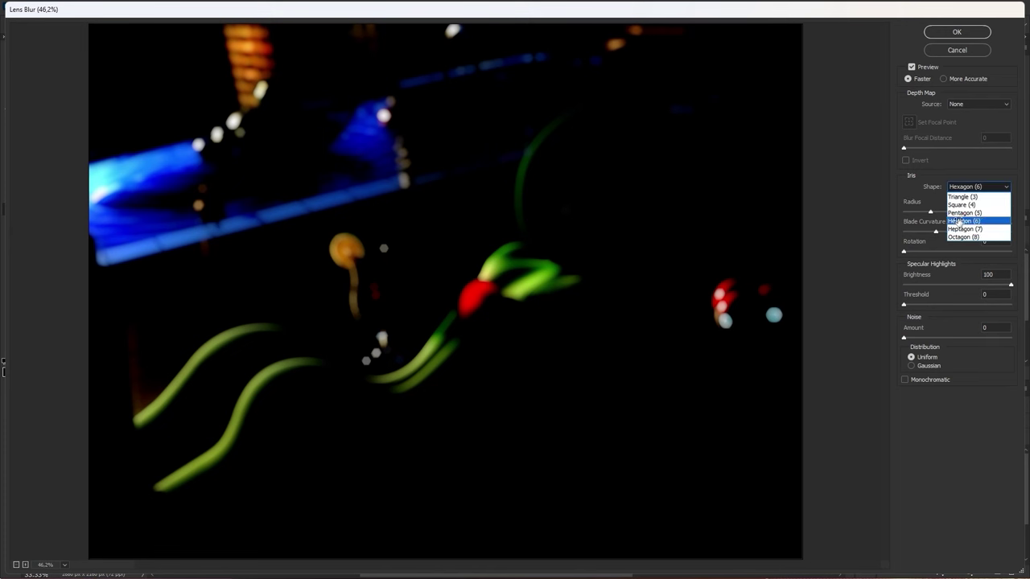
click(963, 188)
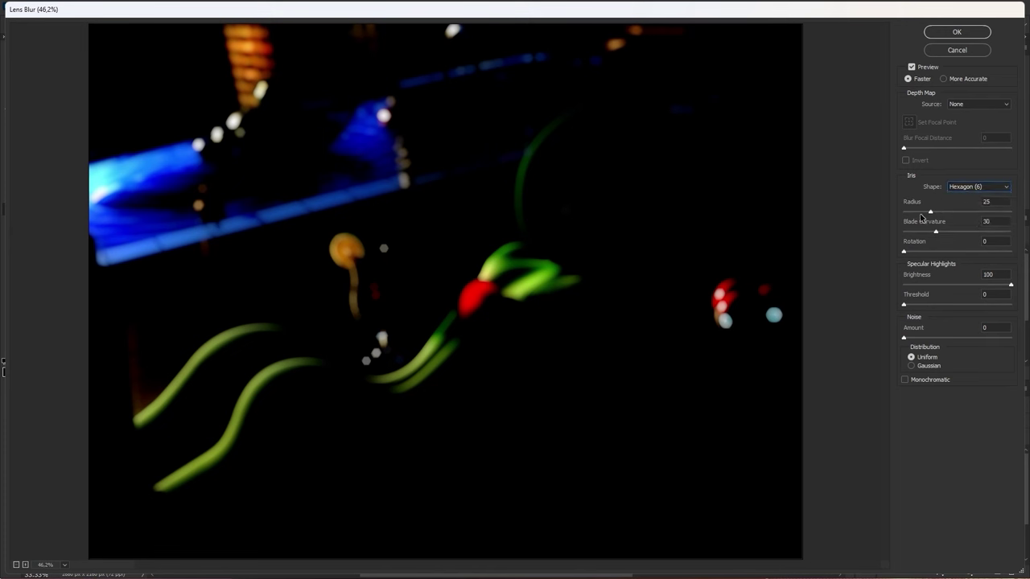
drag(931, 212, 1016, 213)
mouse_move(936, 231)
mouse_down()
mouse_move(925, 233)
mouse_move(938, 234)
mouse_up()
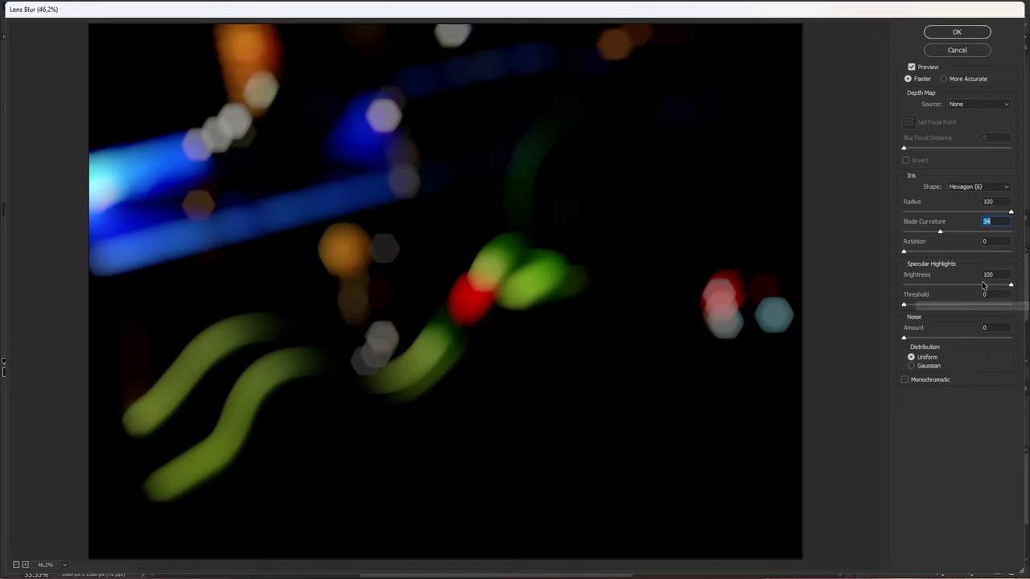
drag(1012, 287, 970, 293)
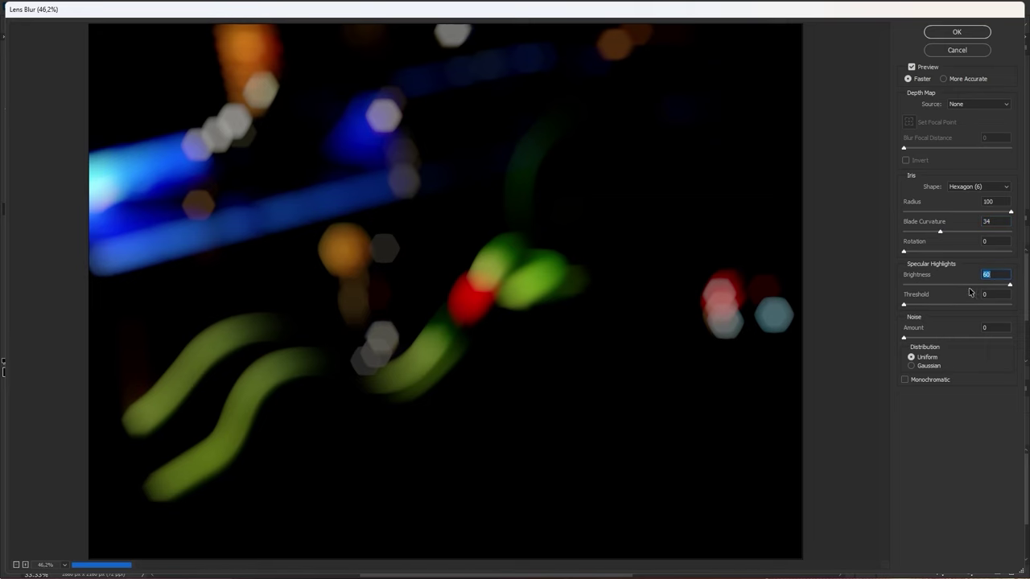
click(951, 32)
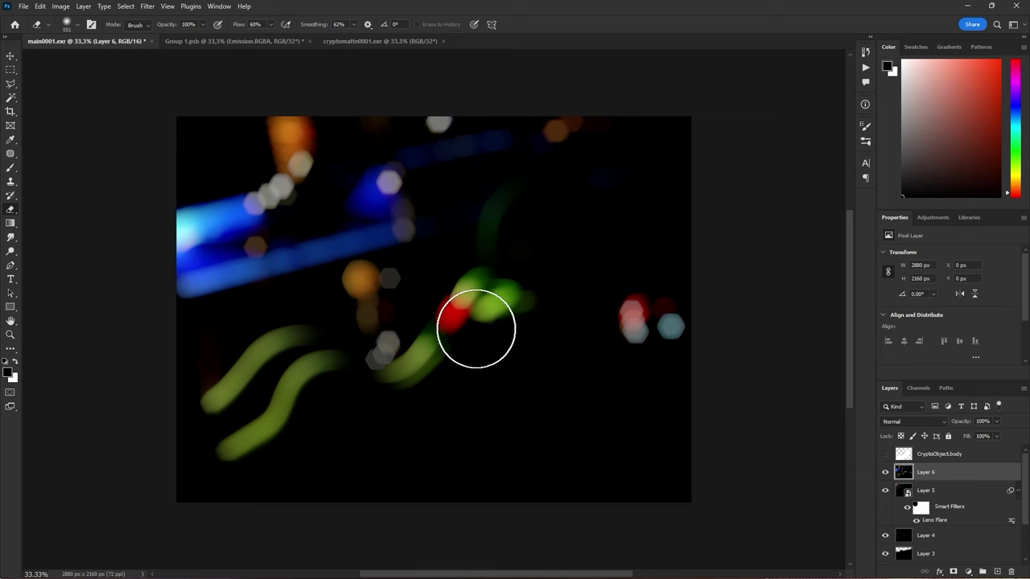
Rotate the bokeh layer 180° and scale it up beyond the canvas edges
key(ctrl+t)
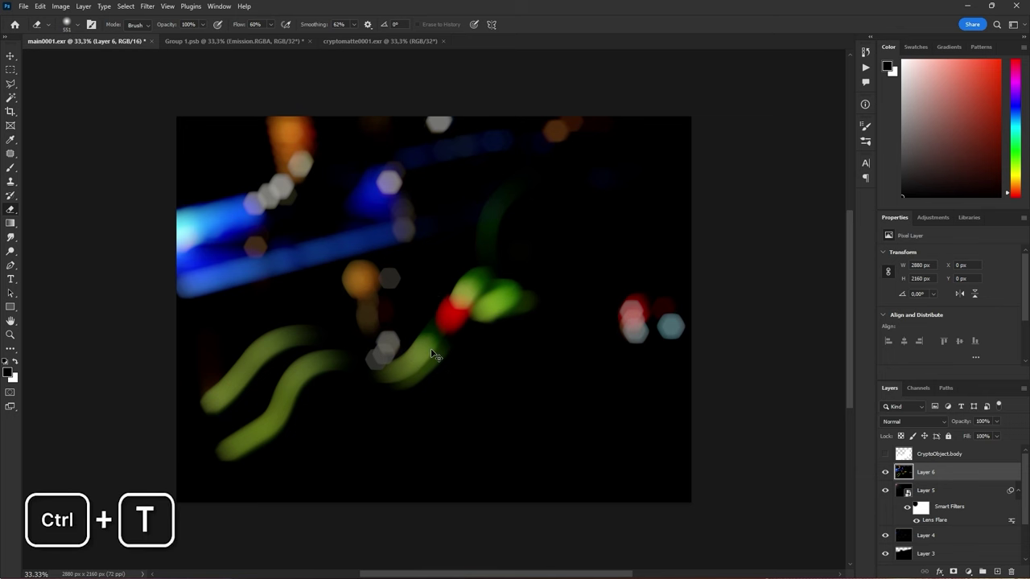
right_click(270, 283)
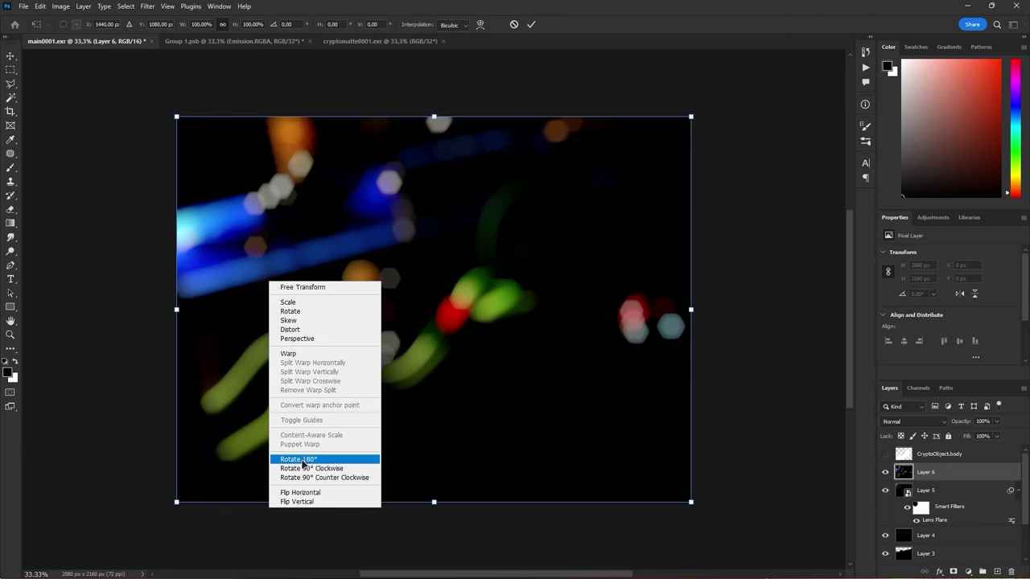
click(302, 462)
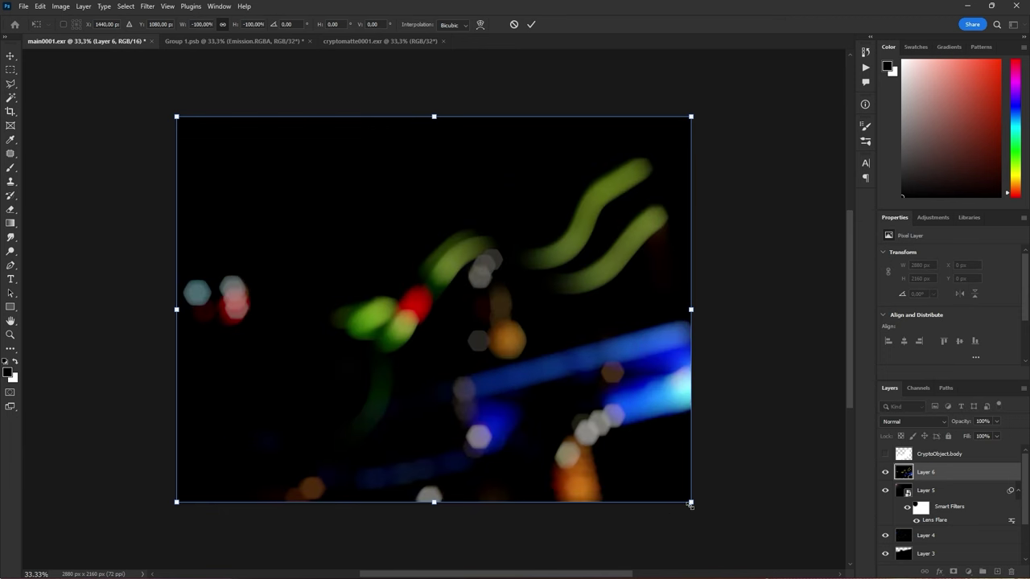
drag(691, 502, 748, 536)
key(Return)
key(e)
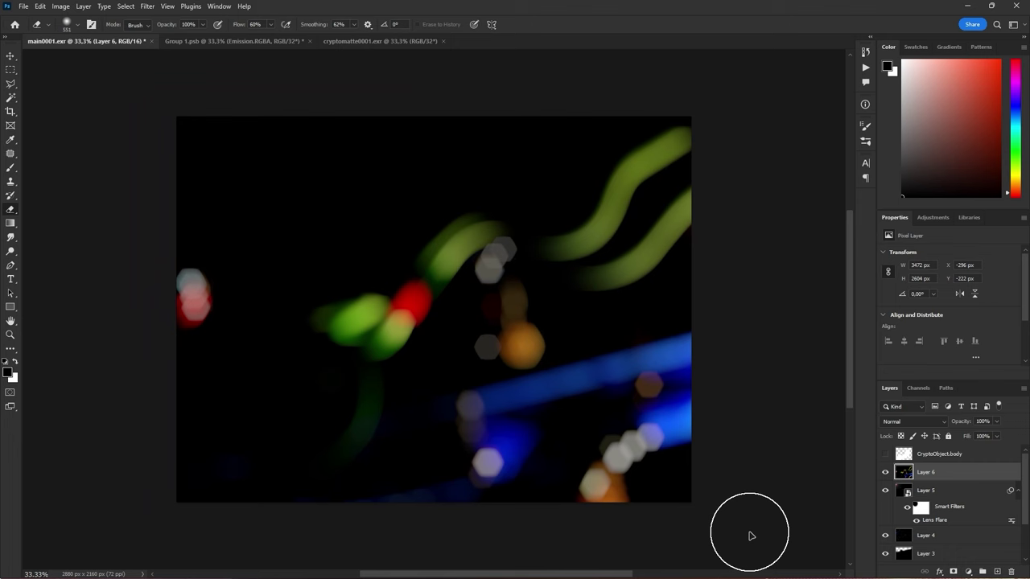
Blend the bokeh layer as Screen at 10% opacity and toggle it to compare
click(905, 423)
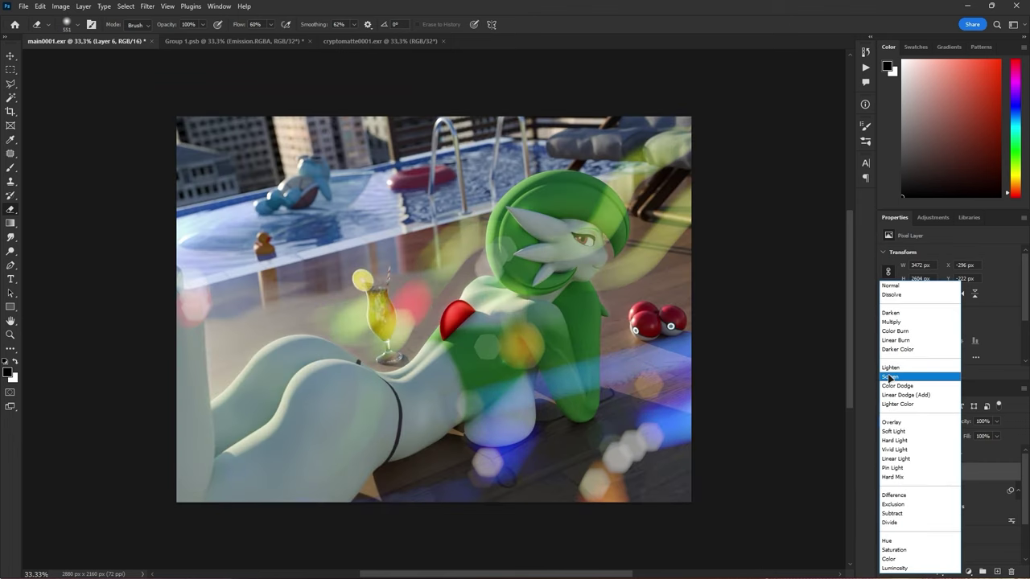
click(891, 377)
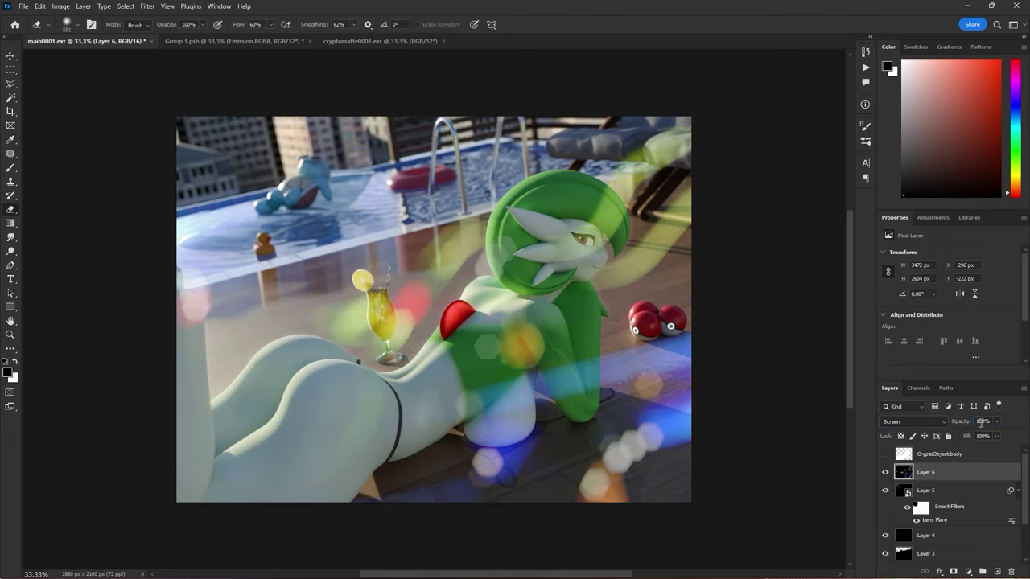
text(10)
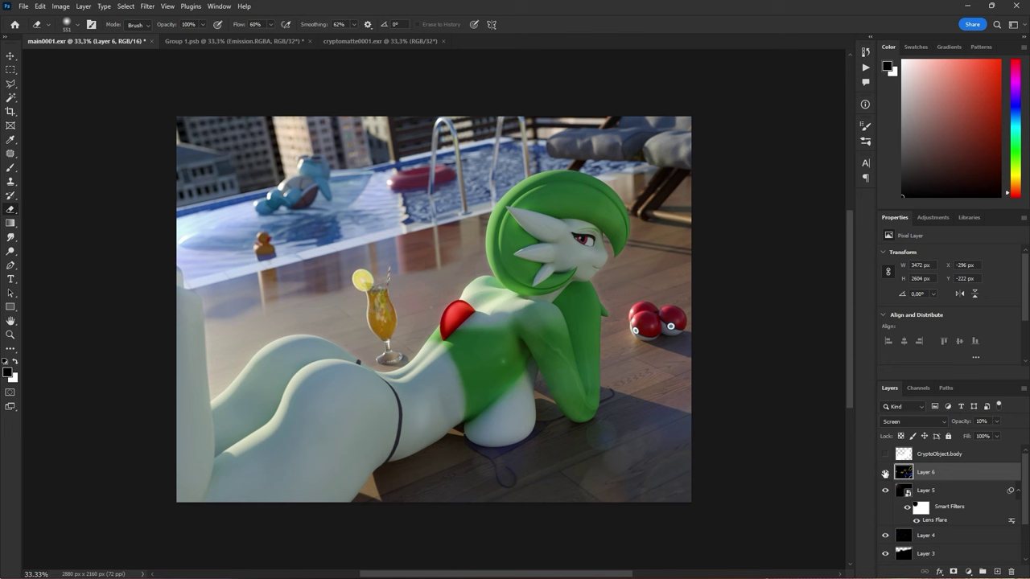
click(885, 473)
click(885, 472)
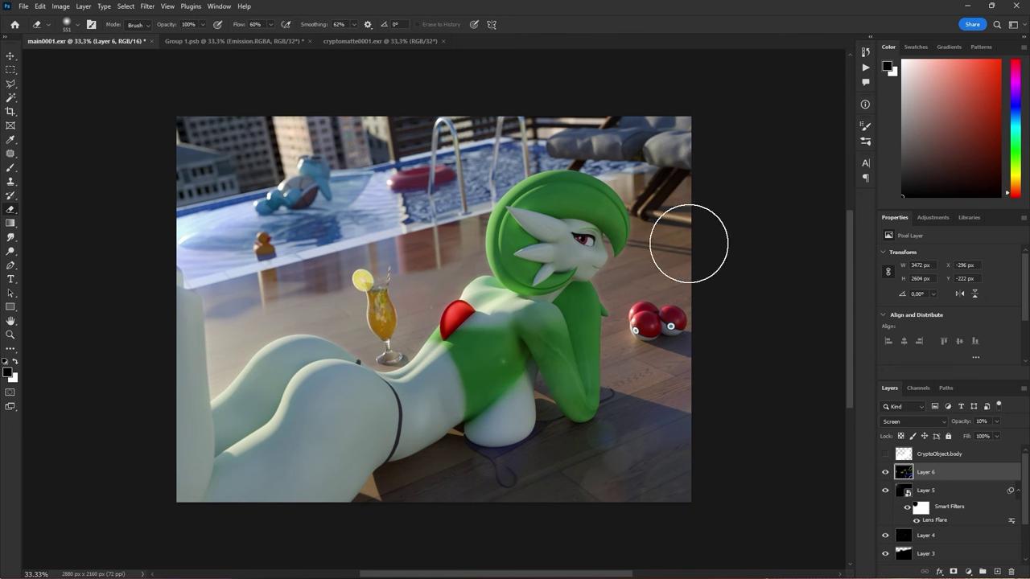
click(885, 472)
click(885, 472)
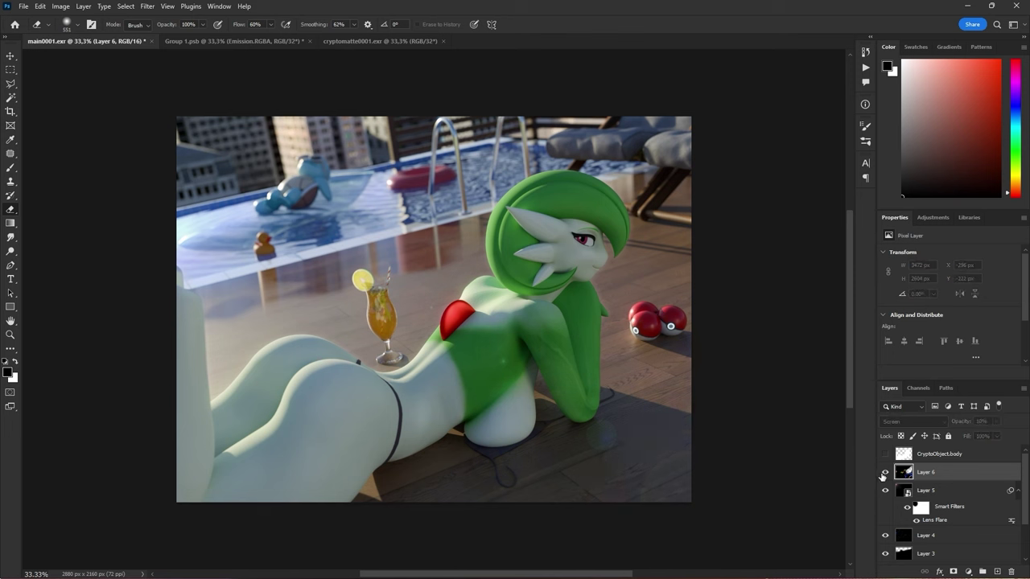
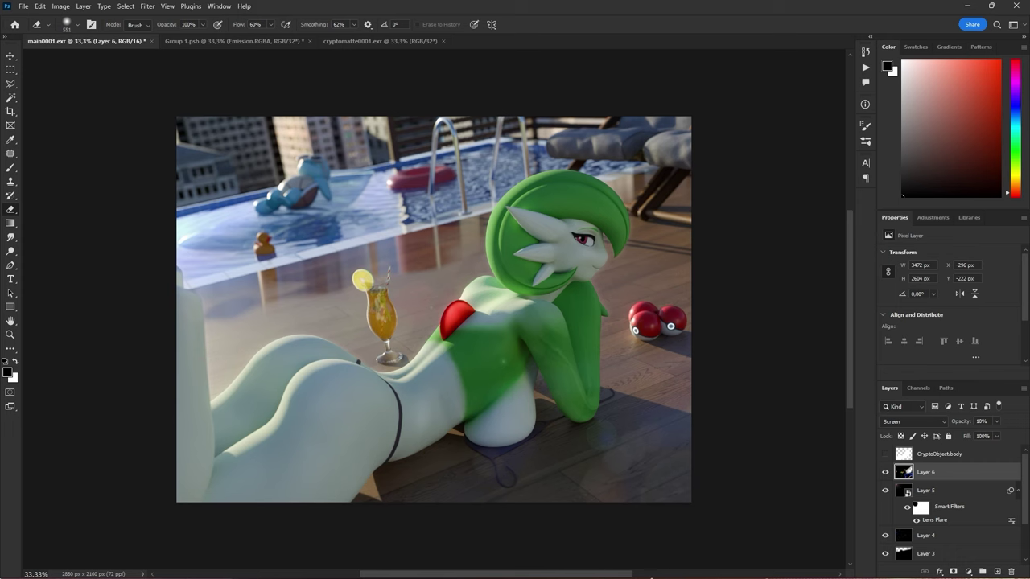
Place enblensmask.png onto the render and scale it to cover the whole canvas
click(598, 567)
drag(389, 197, 193, 330)
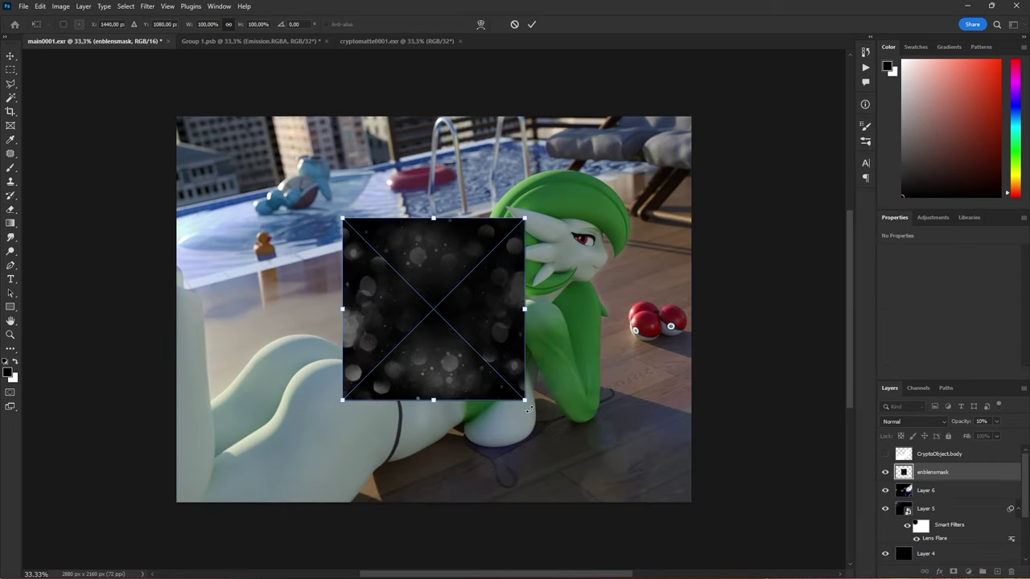
mouse_move(525, 400)
mouse_down()
mouse_move(644, 490)
mouse_move(720, 578)
mouse_move(744, 523)
mouse_up()
key(Return)
key(e)
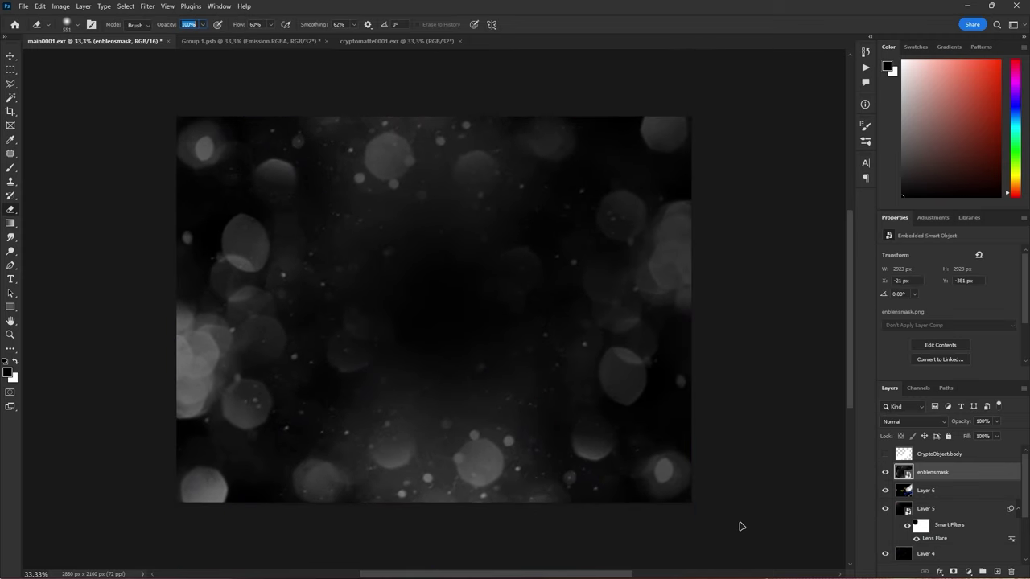
Blend the bokeh layer in Screen mode at 30% opacity and toggle its visibility to compare
click(892, 421)
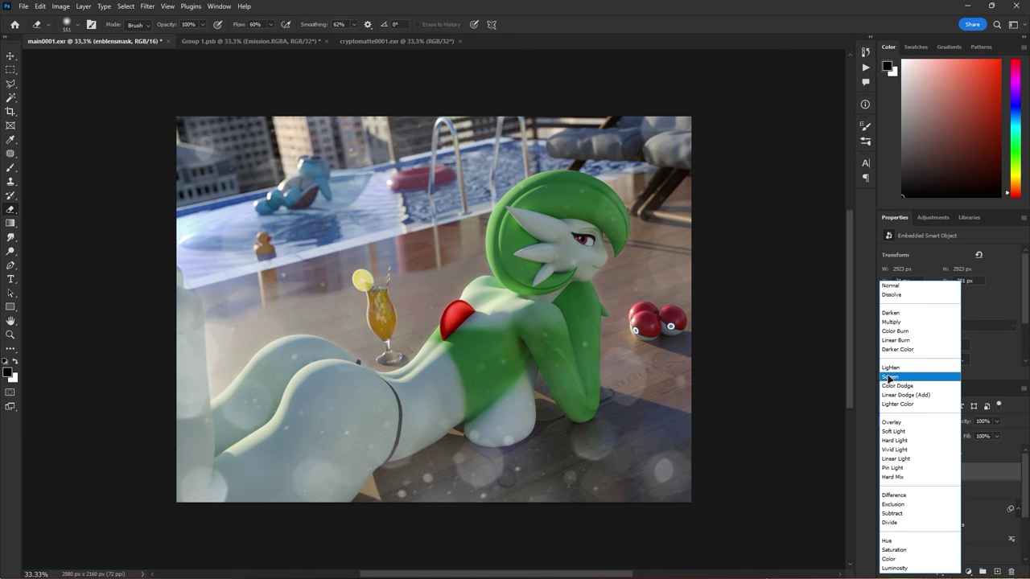
click(890, 377)
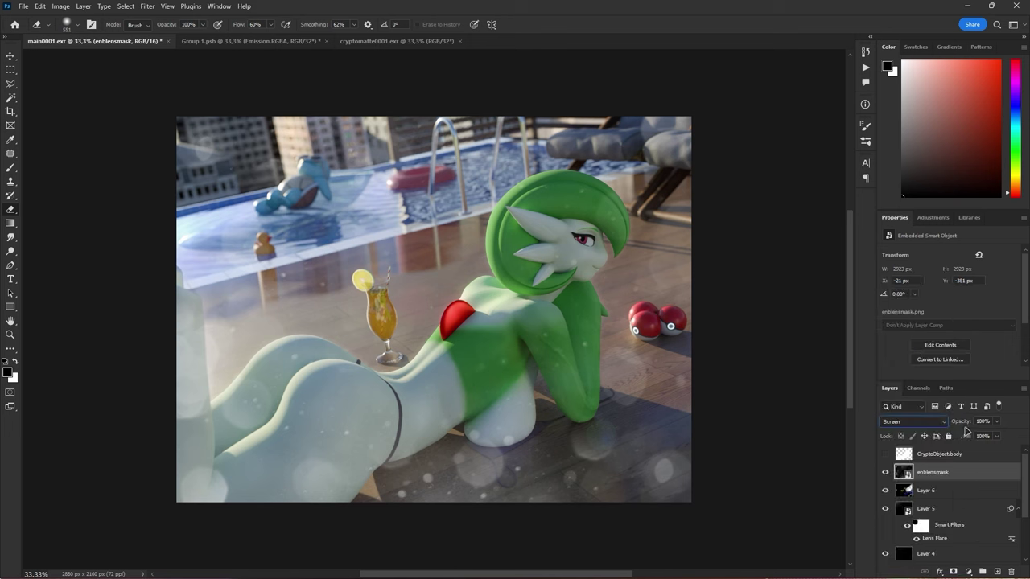
text(30)
key(Return)
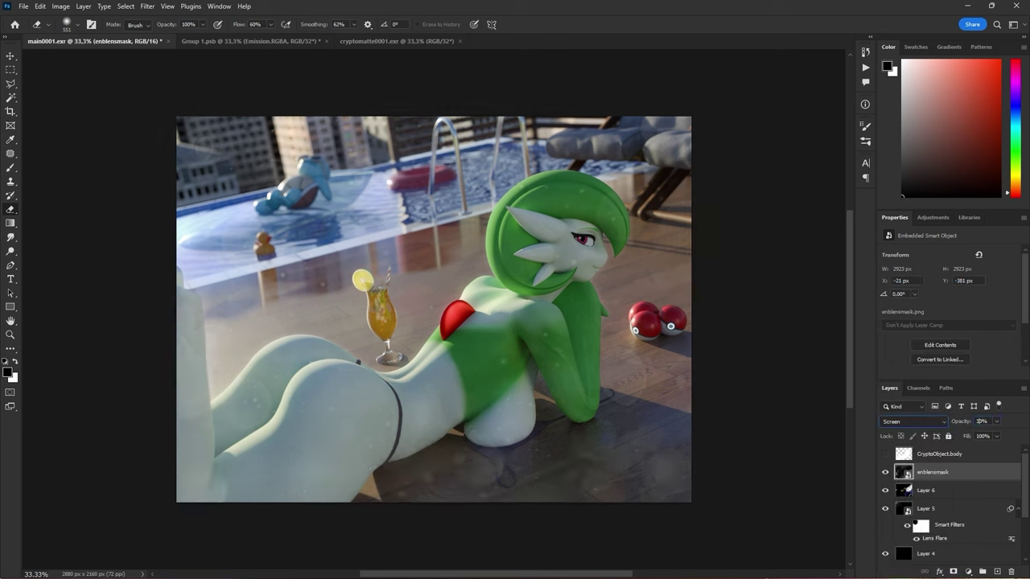
click(884, 474)
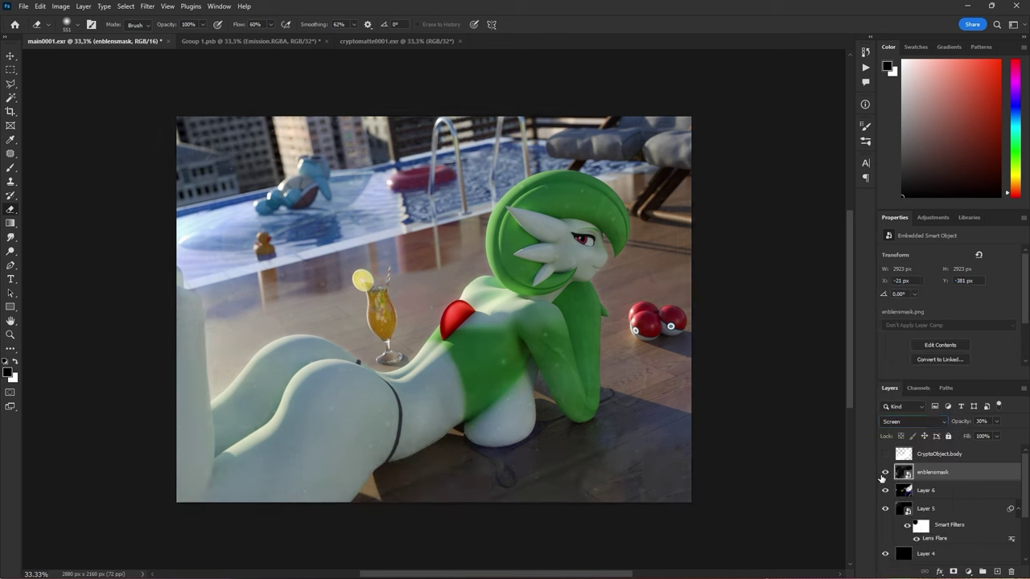
click(884, 474)
click(885, 474)
click(884, 474)
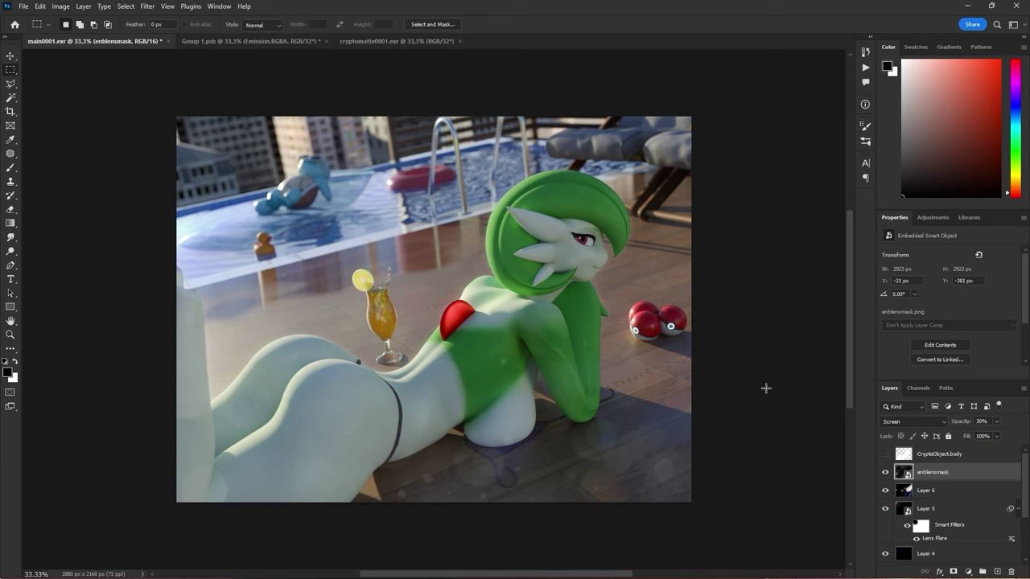
Stamp visible layers into Layer 7, convert it to a smart object, and open Camera Raw Filter
key(ctrl+shift+alt+e)
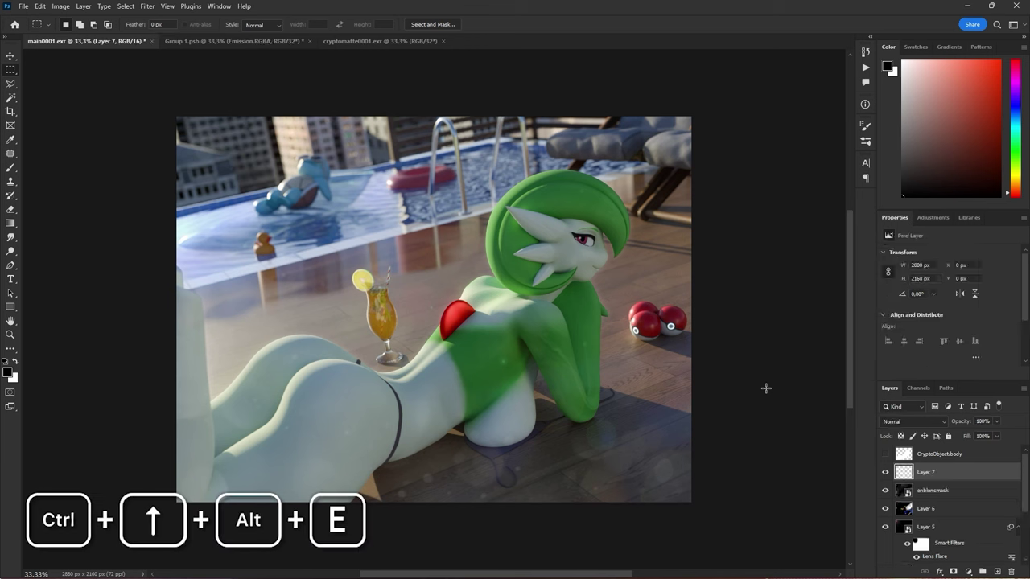
right_click(930, 469)
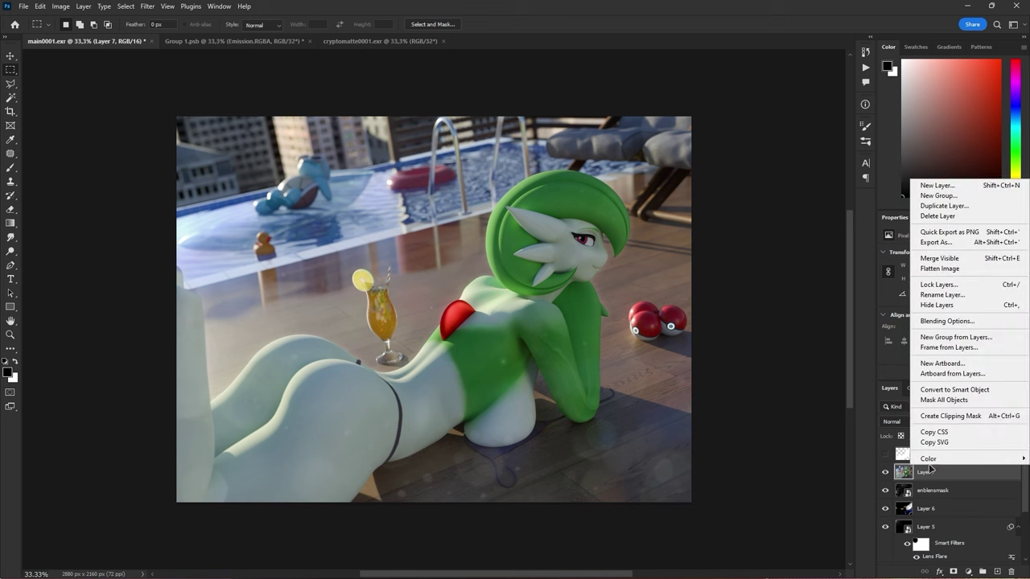
click(937, 389)
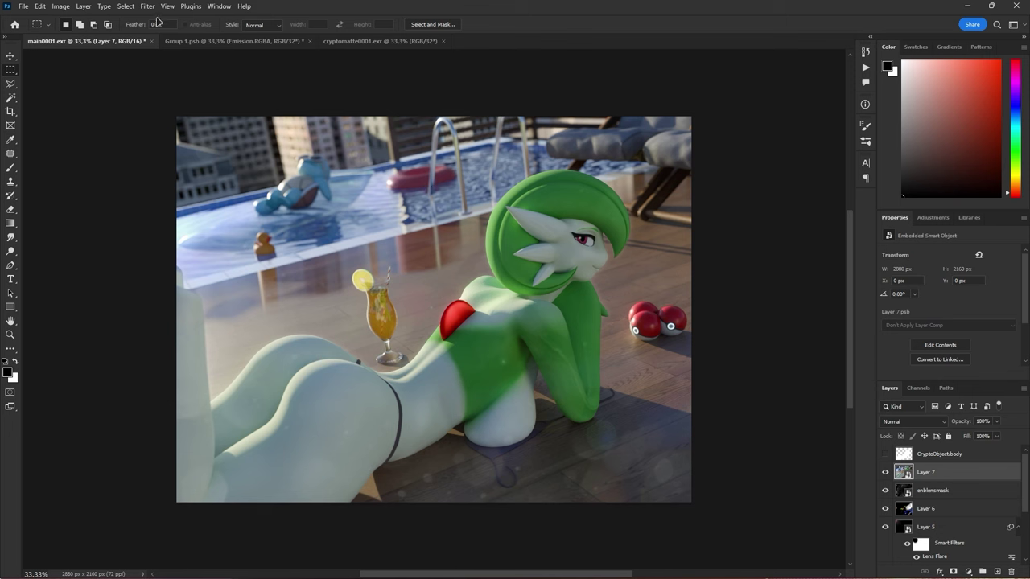
click(147, 7)
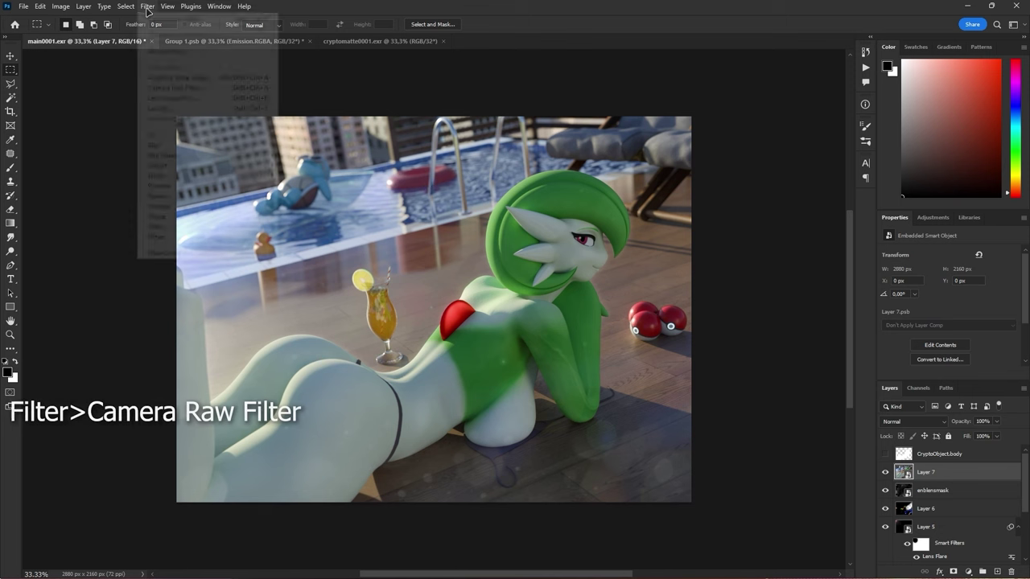
click(165, 88)
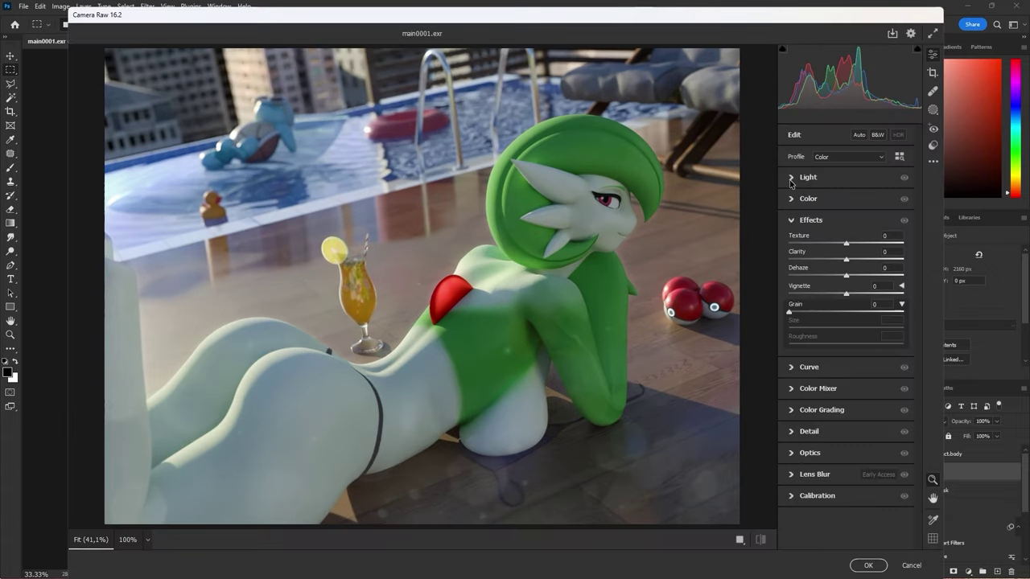
Set Light to Exposure +0.15, Contrast +27, Highlights −14, Shadows −14, Whites +8, Blacks +11
click(791, 181)
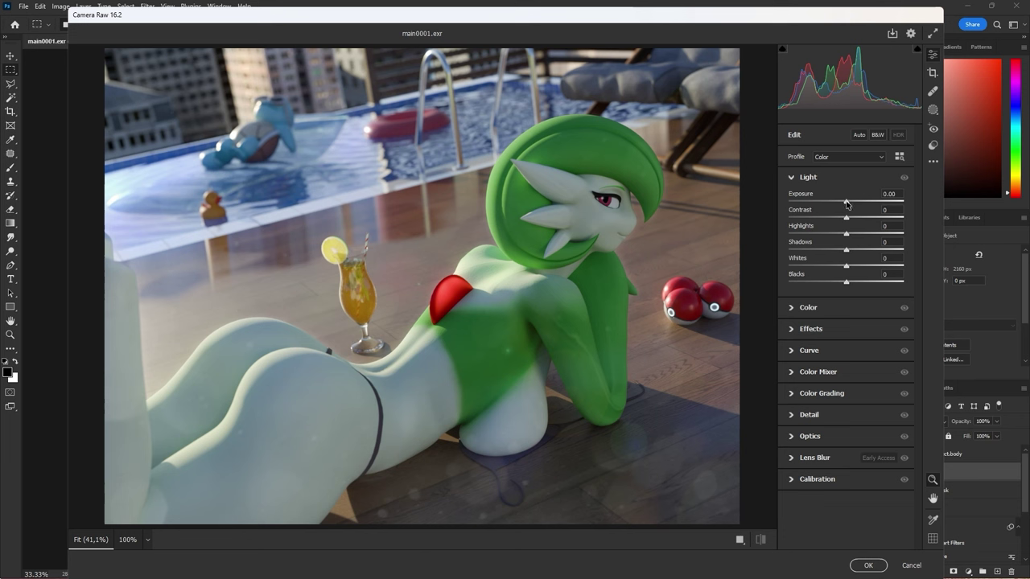
drag(845, 202, 848, 202)
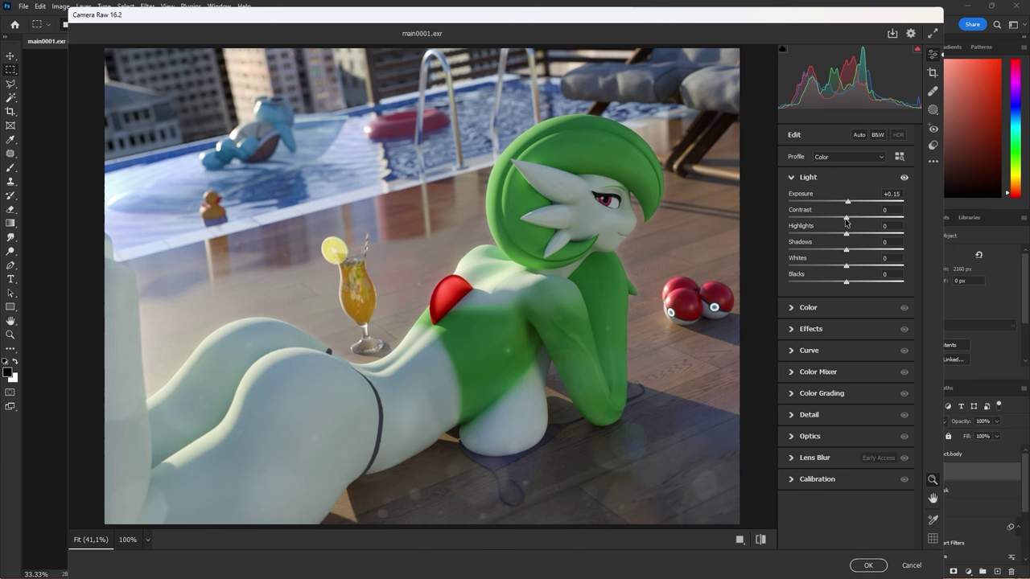
drag(845, 223, 862, 223)
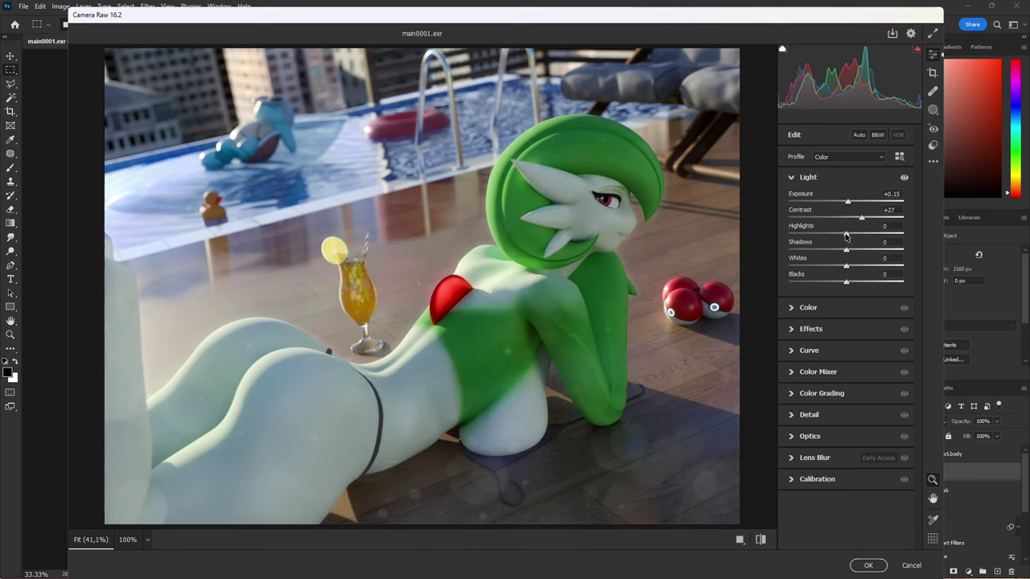
drag(846, 237, 842, 237)
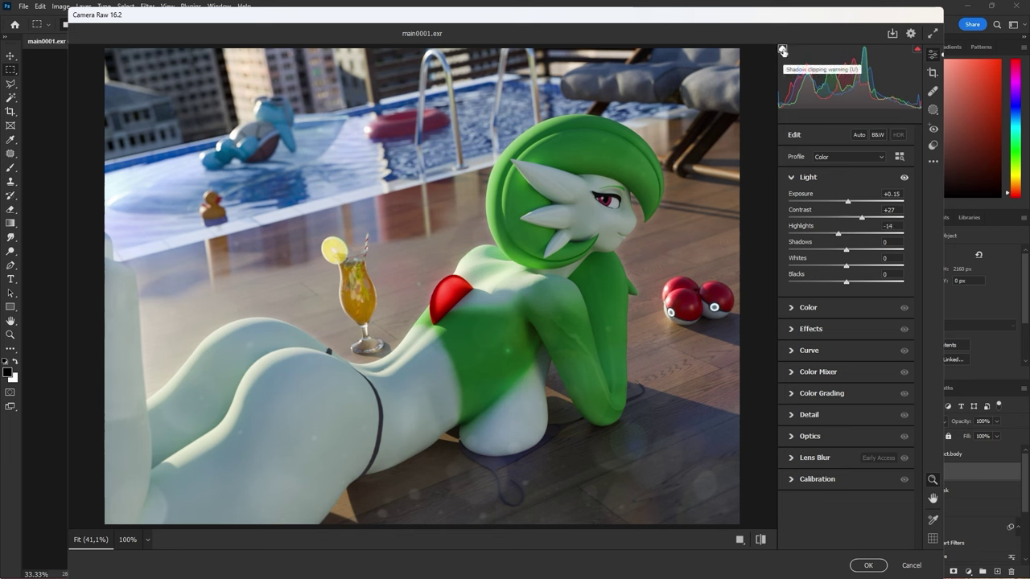
click(917, 50)
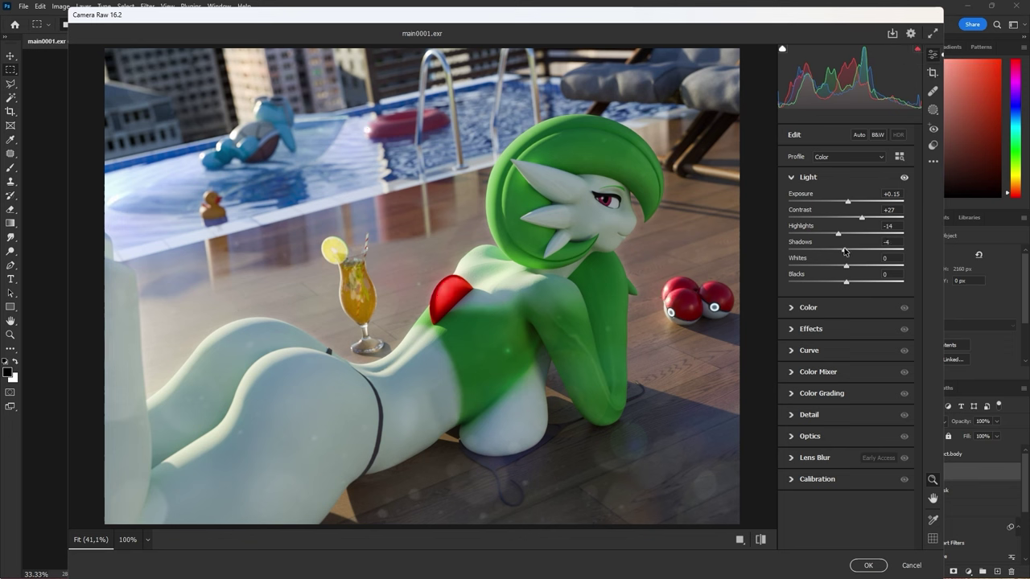
drag(844, 251, 852, 270)
drag(847, 284, 852, 286)
Toggle the Light adjustments off and on to compare the image
click(904, 178)
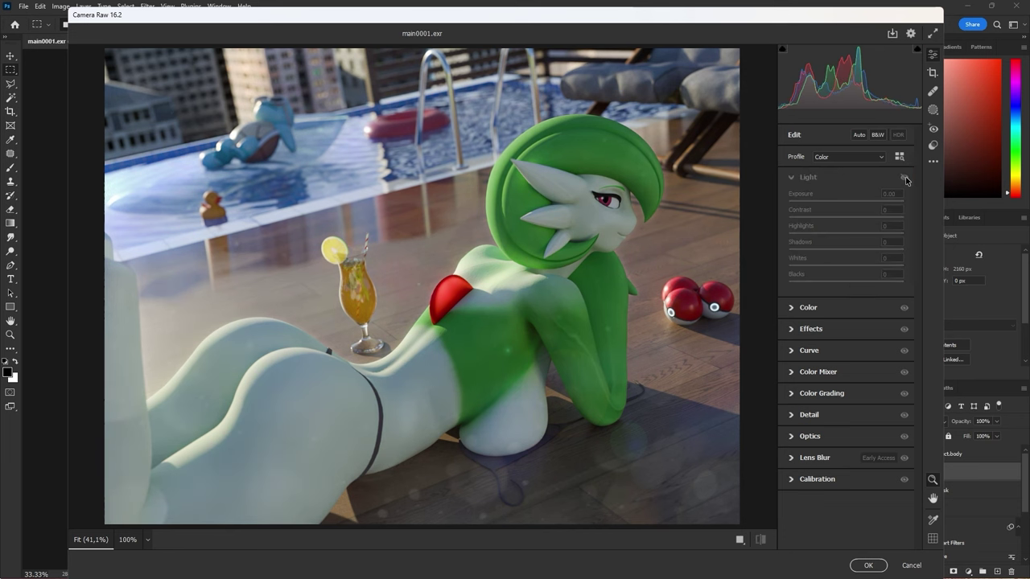
click(905, 177)
click(905, 177)
click(905, 178)
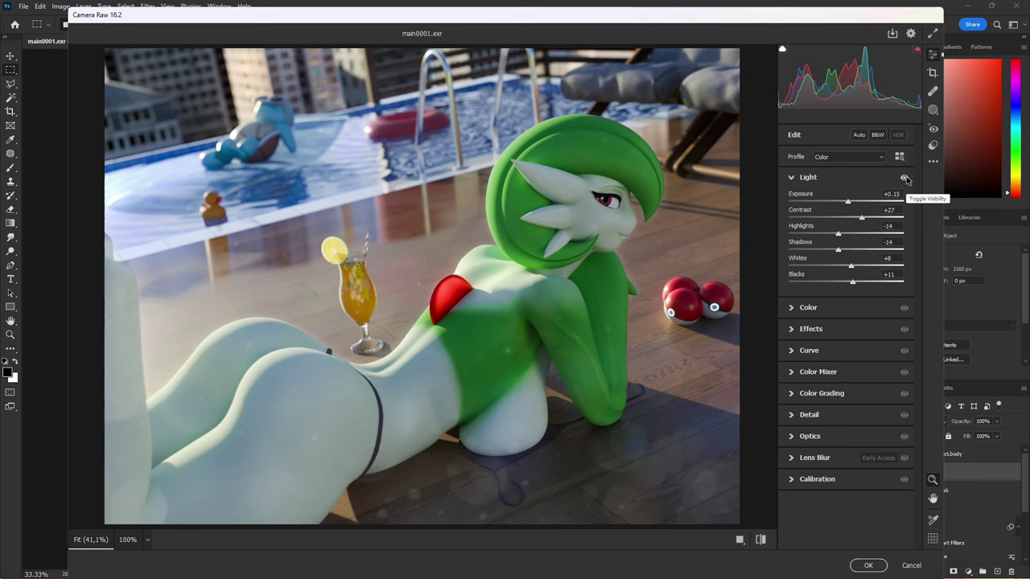
click(905, 178)
click(905, 178)
click(904, 178)
click(905, 178)
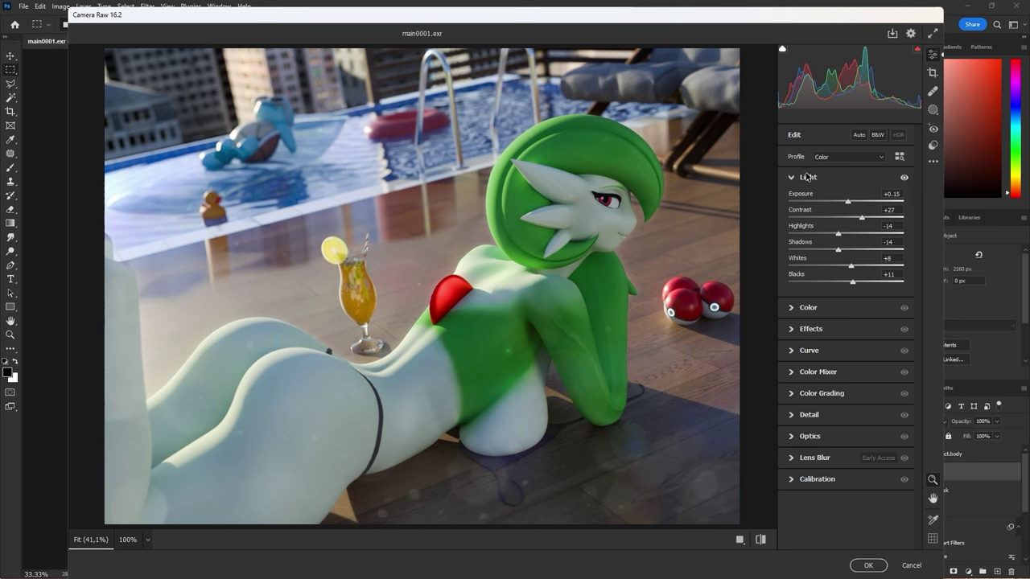
Set Temperature +3, Tint −4, Vibrance +12, Saturation −7 and toggle the Color panel to compare
click(791, 309)
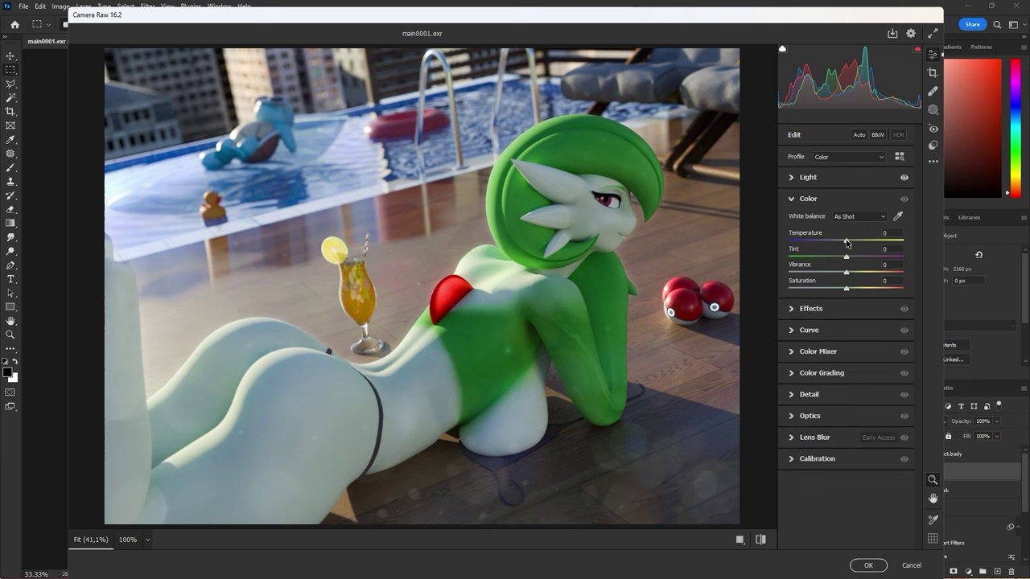
drag(846, 242, 843, 293)
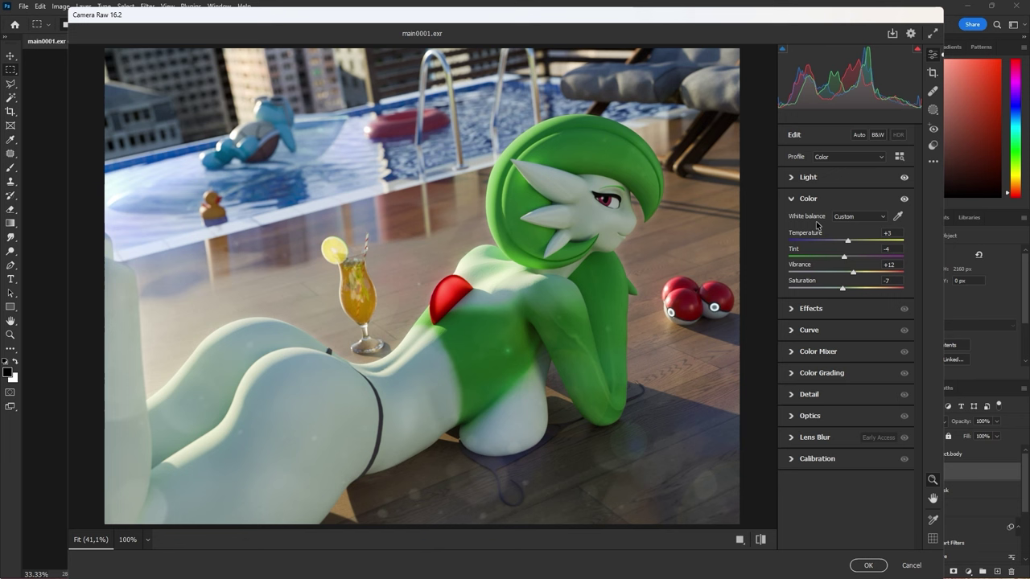
click(904, 199)
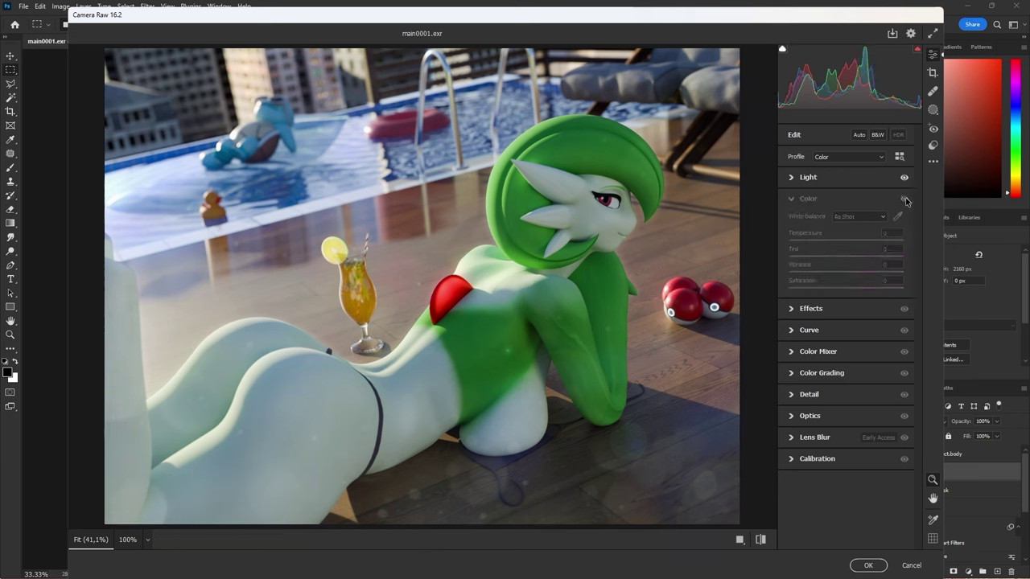
click(904, 199)
click(905, 200)
click(905, 199)
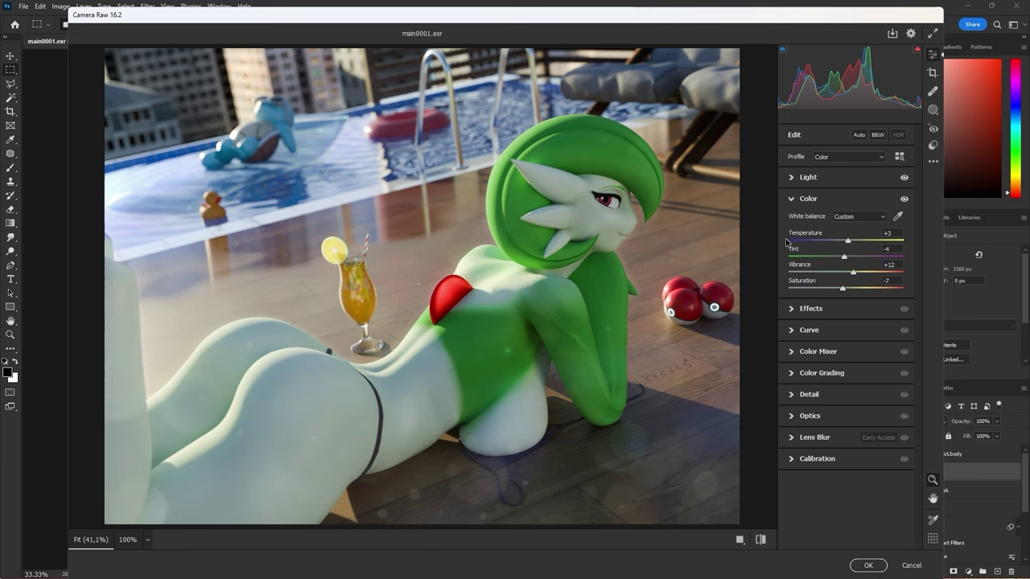
click(792, 310)
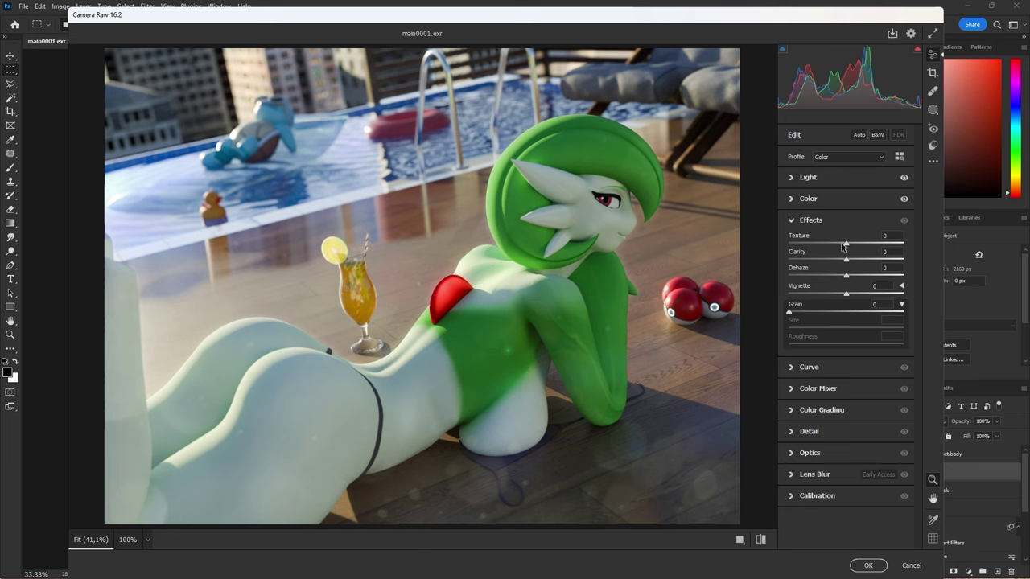
Set Texture +17, Clarity −25, Dehaze +7 and Grain 6, comparing before collapsing Effects
drag(846, 247, 851, 280)
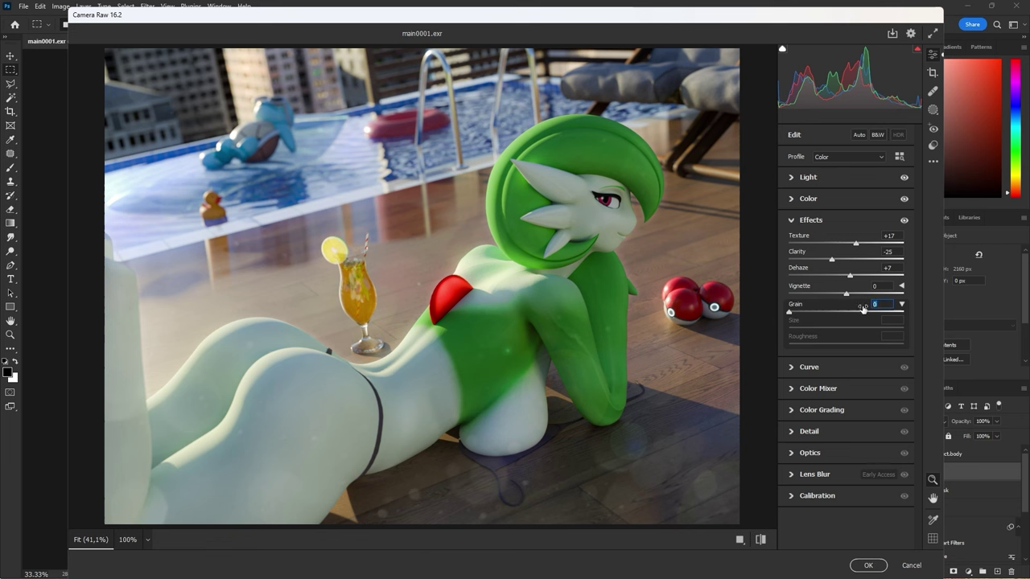
text(6)
click(904, 219)
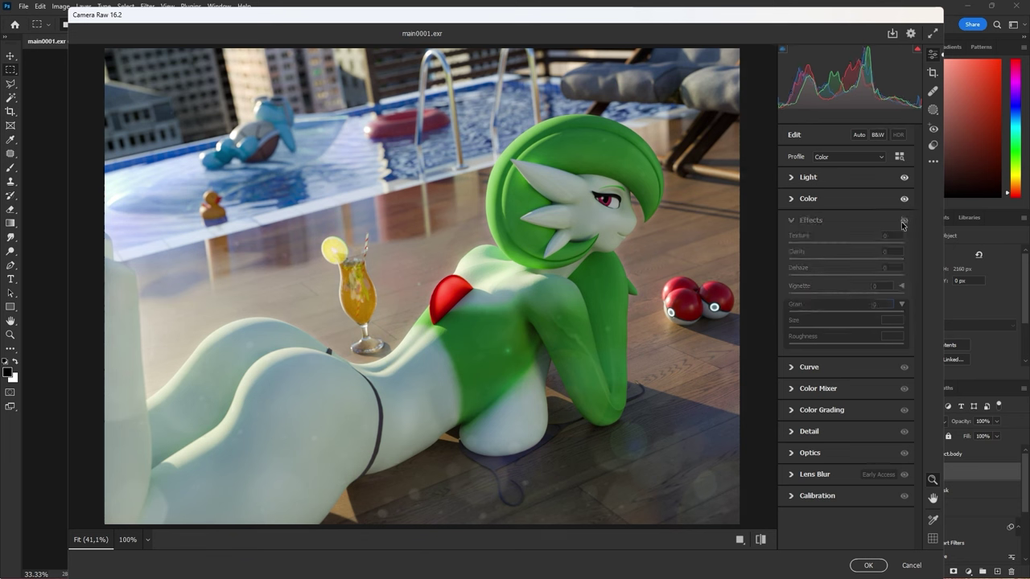
click(904, 219)
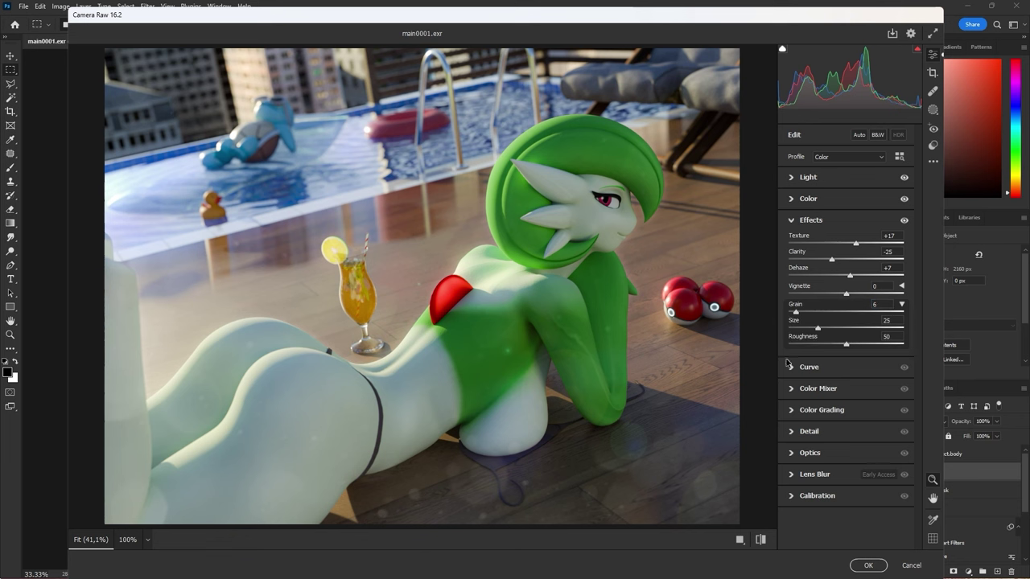
click(791, 220)
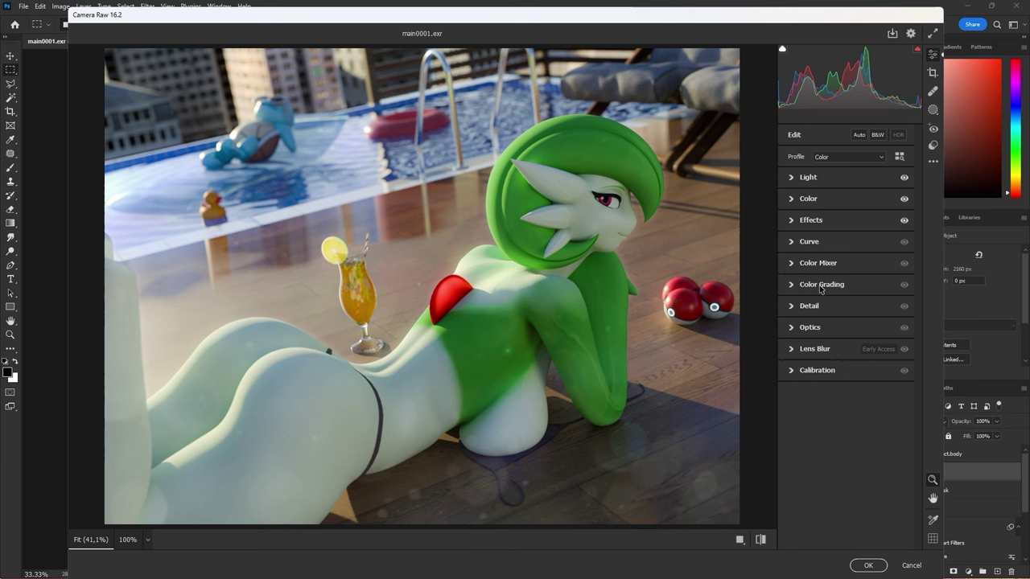
In the Color Mixer's Hue tab, shift the orange hues slightly and compare
click(793, 266)
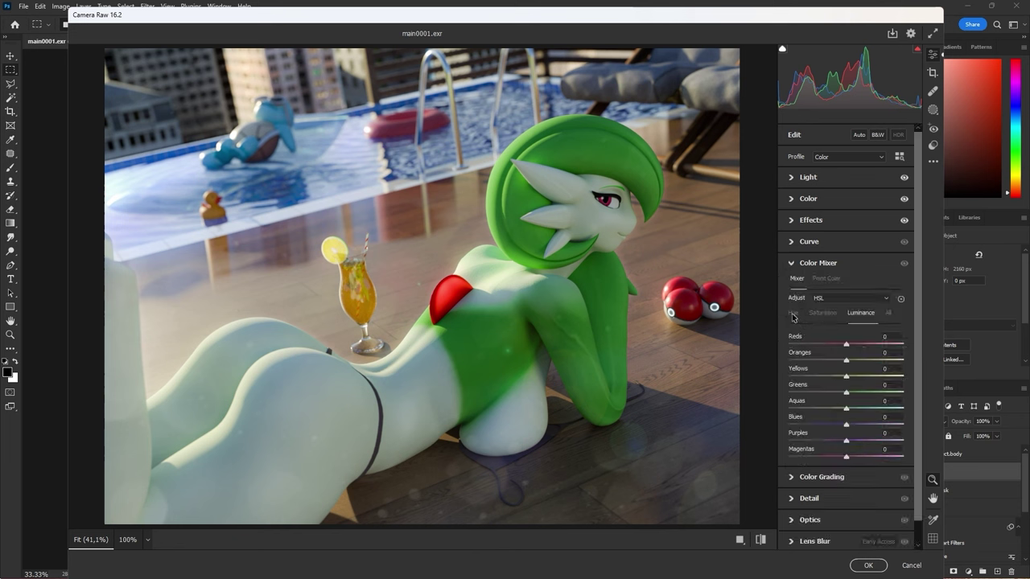
click(792, 314)
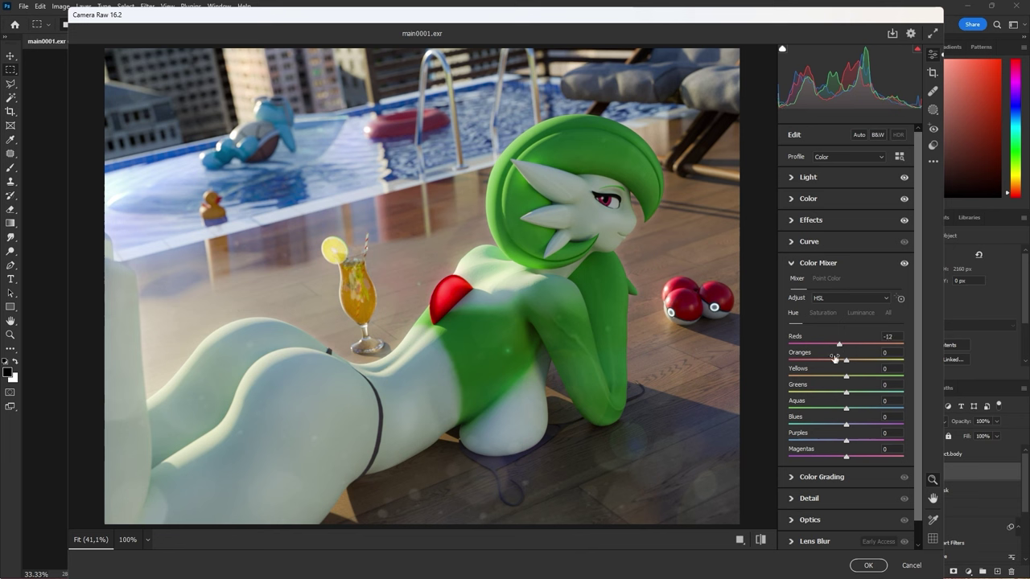
drag(846, 363, 841, 394)
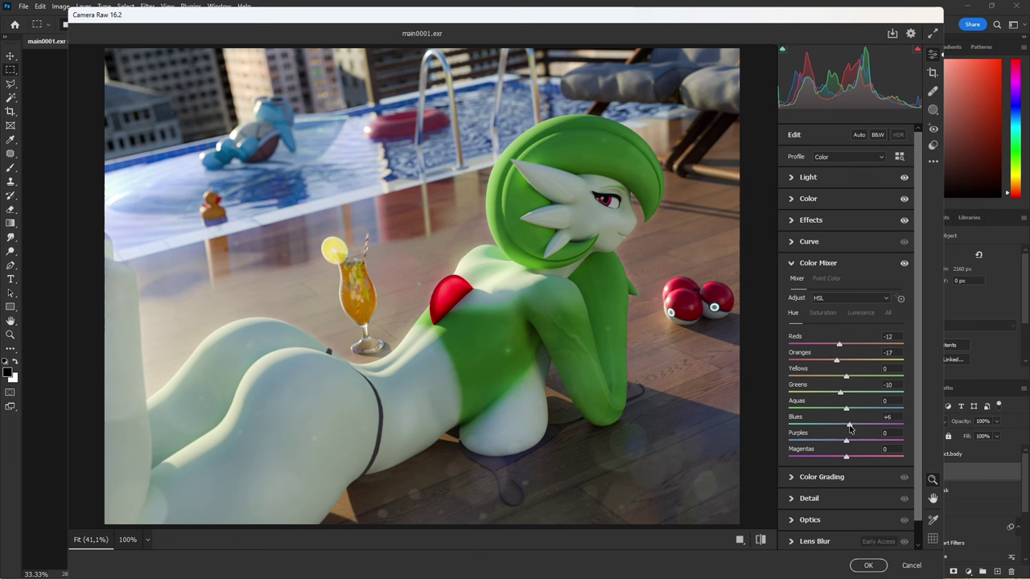
click(903, 264)
click(903, 264)
Set saturation to Reds −13, Oranges −21, Yellows +21, Greens −16, Blues −12
click(829, 316)
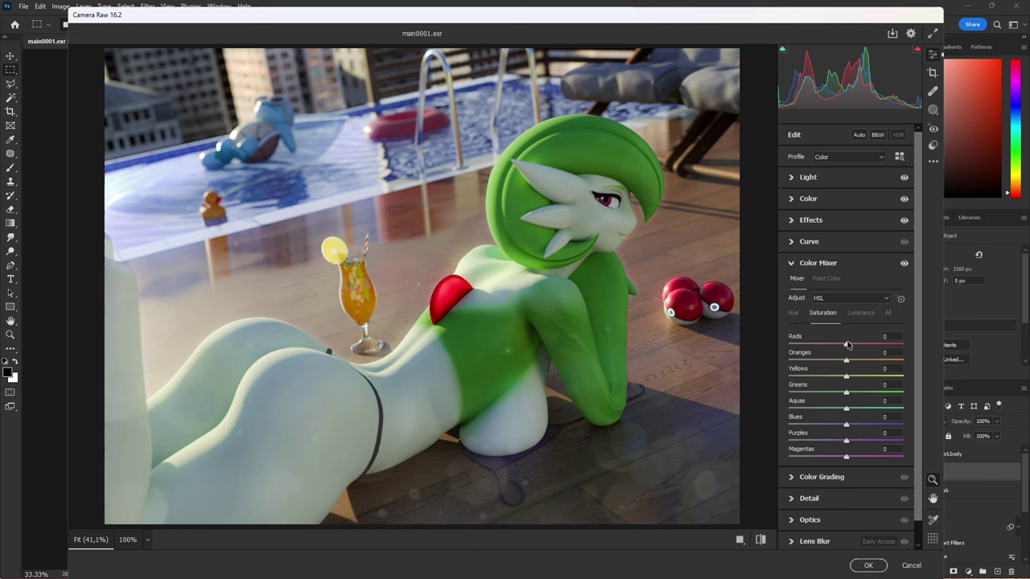
drag(847, 344, 842, 344)
drag(847, 362, 837, 362)
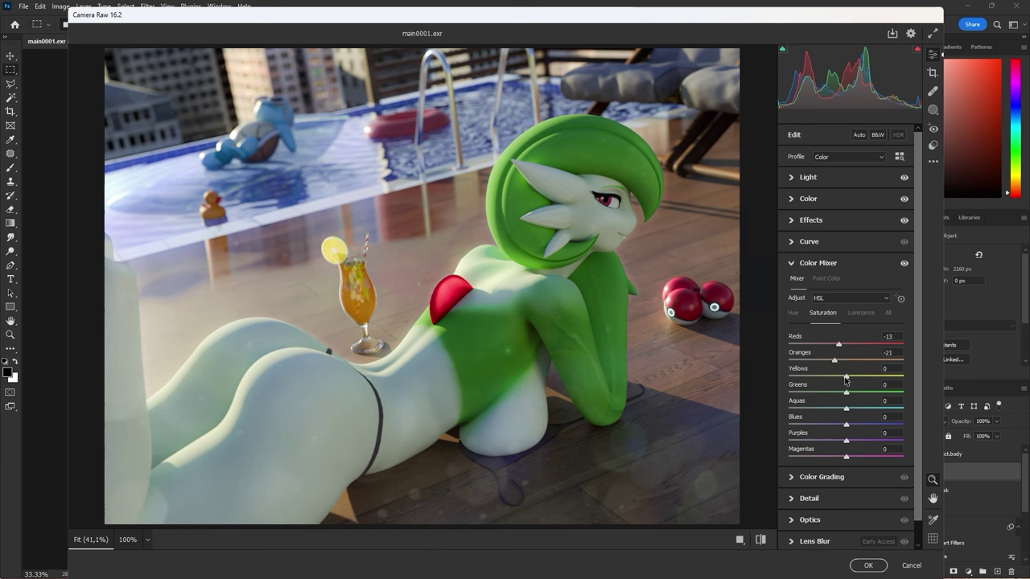
mouse_move(846, 380)
mouse_down()
mouse_move(865, 379)
mouse_move(839, 392)
mouse_move(843, 425)
mouse_move(837, 395)
mouse_up()
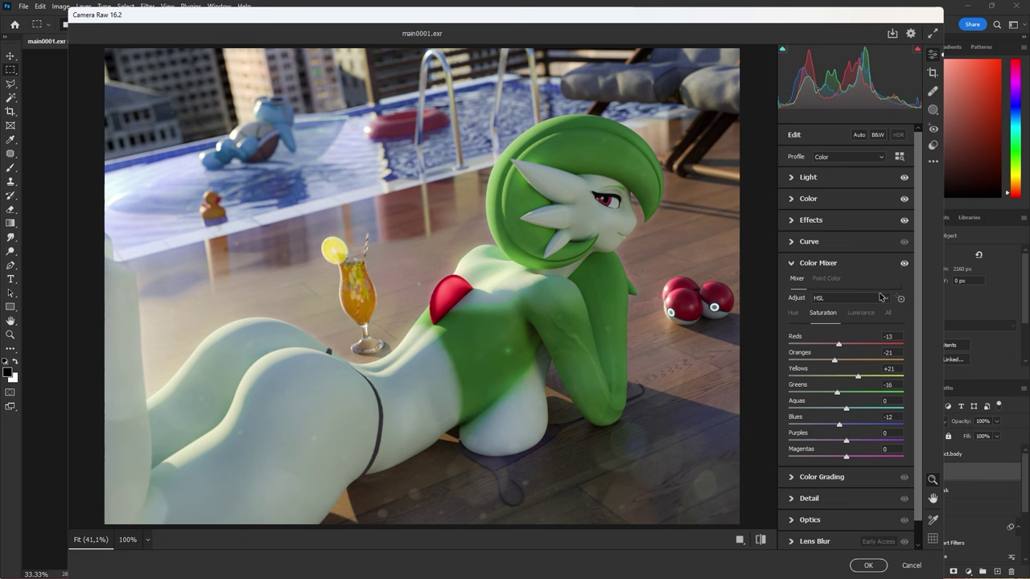
Brighten luminance of reds to +14 and greens to +15, then compare the mixer changes
click(861, 313)
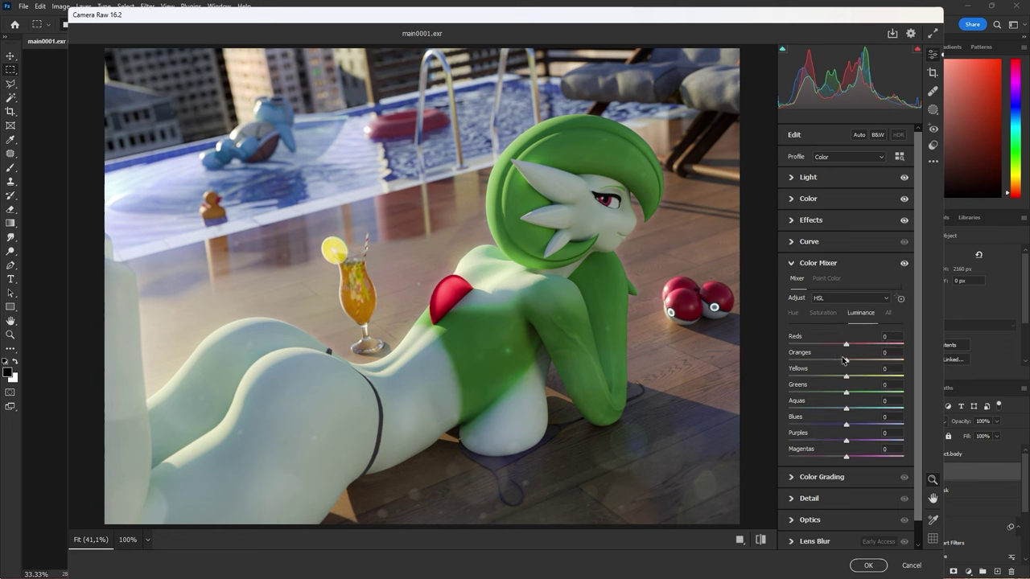
drag(846, 345, 852, 346)
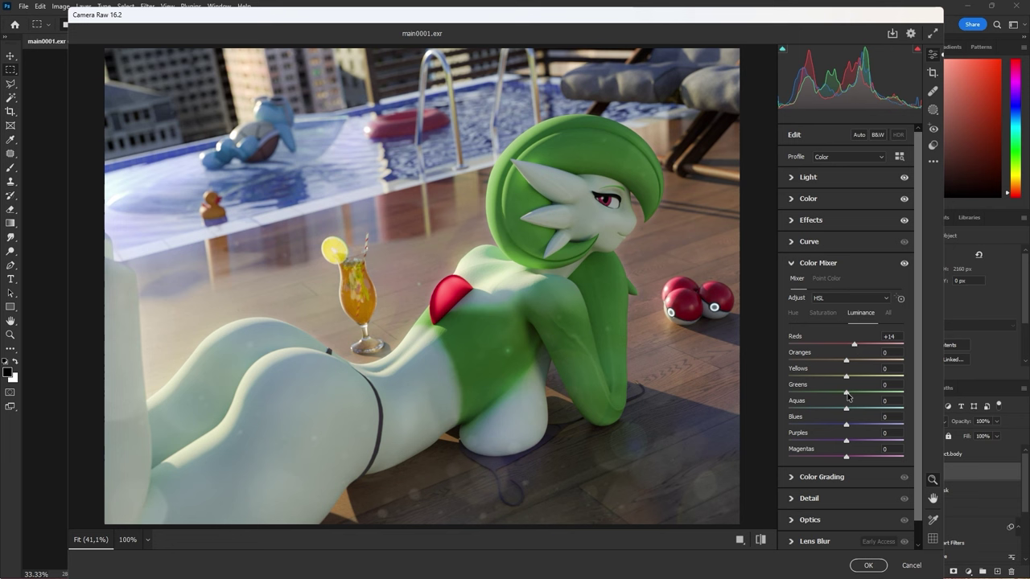
drag(847, 392, 856, 393)
click(904, 264)
click(904, 264)
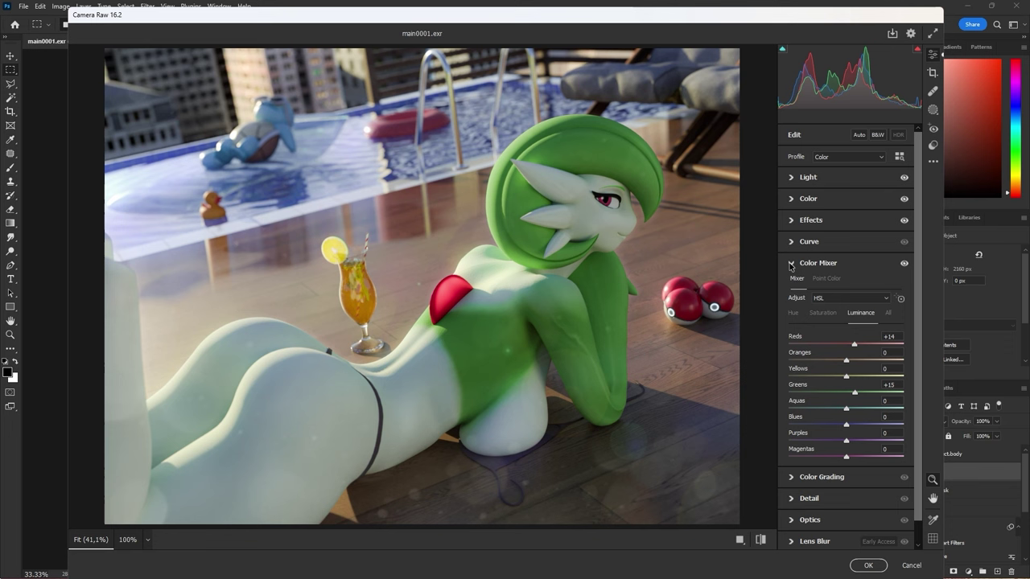
Grade midtones and highlights orange-red (hue 16, saturation 13) and shadows blue (hue 222, saturation 29)
click(794, 478)
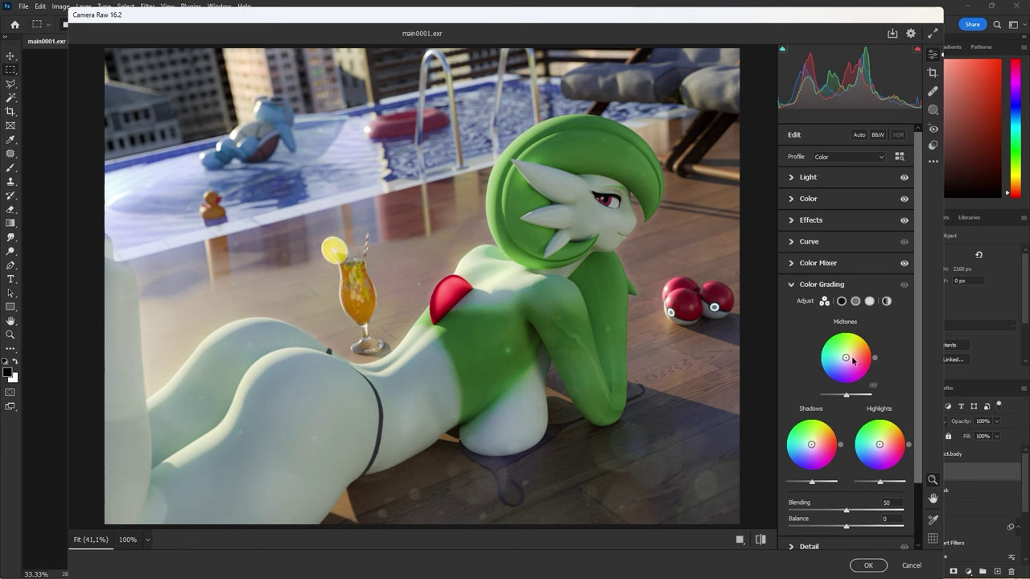
mouse_move(846, 357)
mouse_down()
mouse_move(875, 356)
mouse_move(871, 345)
mouse_up()
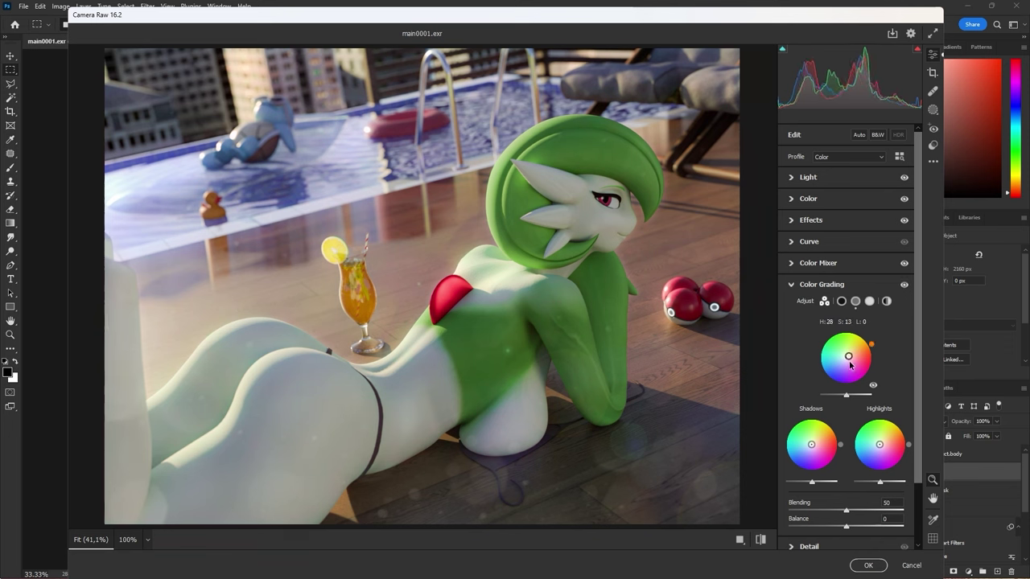
drag(880, 444, 908, 440)
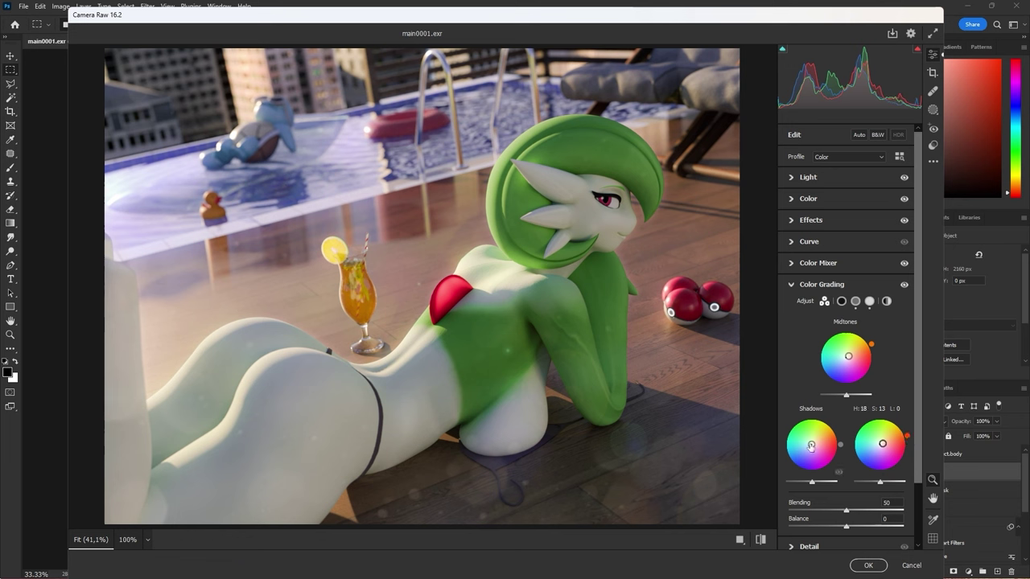
mouse_move(810, 445)
mouse_down()
mouse_move(797, 471)
mouse_move(810, 446)
mouse_up()
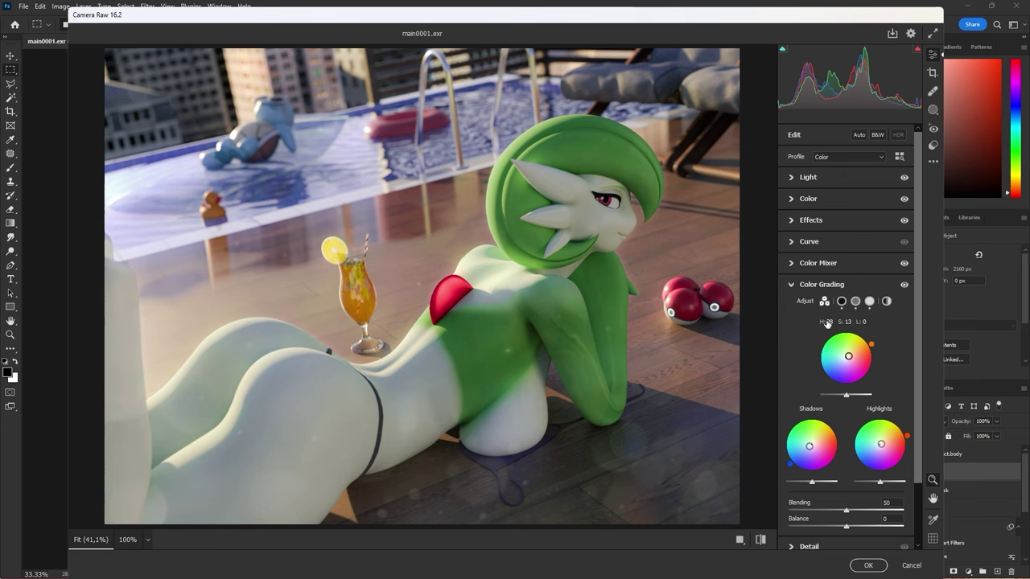
scroll(791, 349, down, 3)
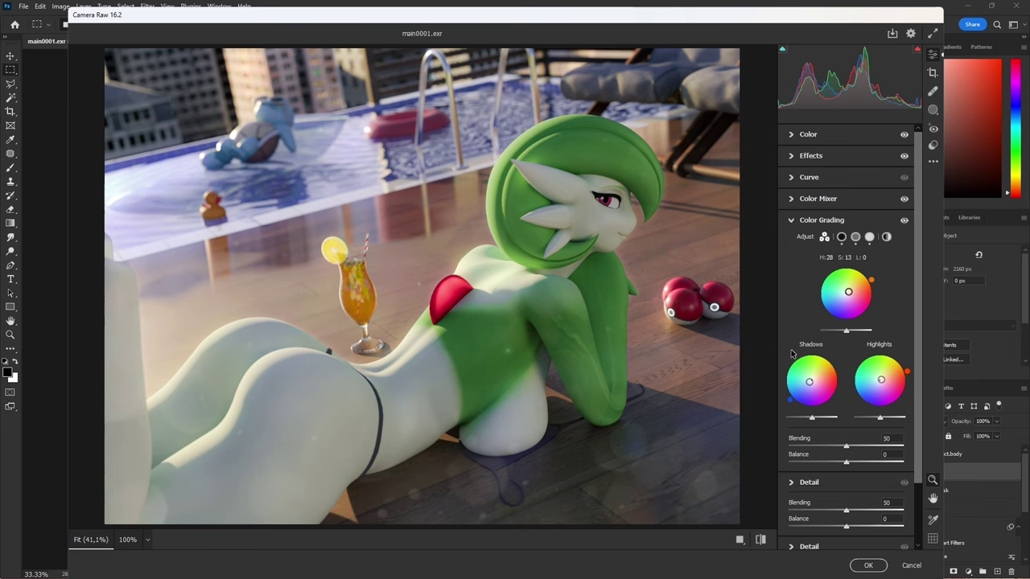
Add Sharpening 32 and a −35 vignette, then apply the Camera Raw filter to Layer 7
click(801, 474)
drag(788, 331, 814, 334)
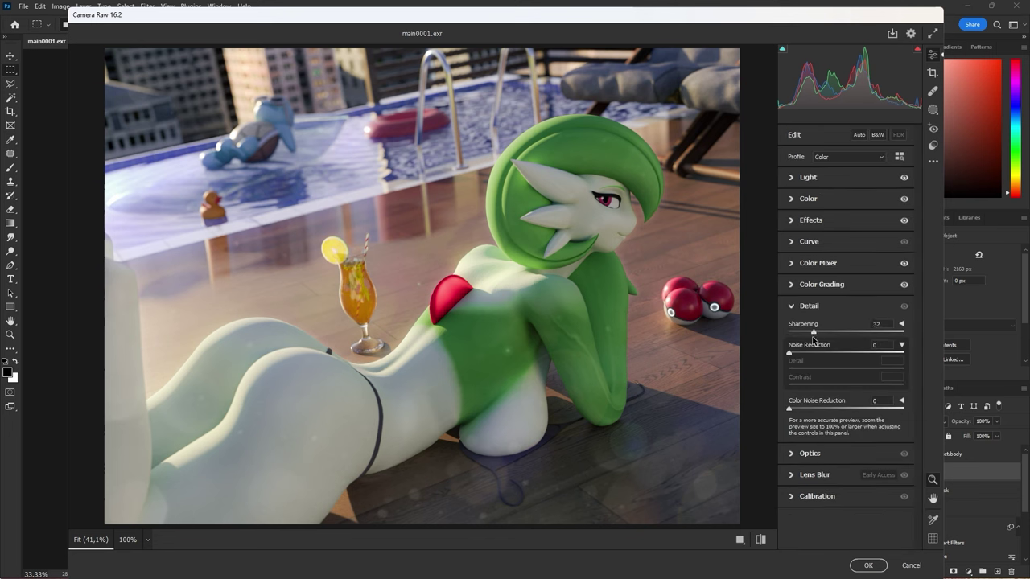
click(793, 454)
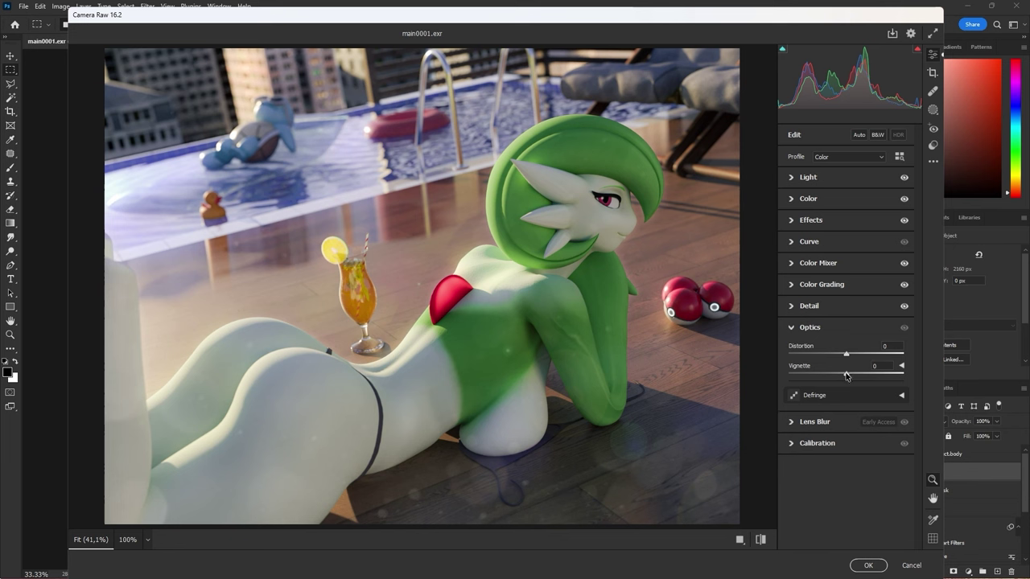
drag(846, 375, 827, 383)
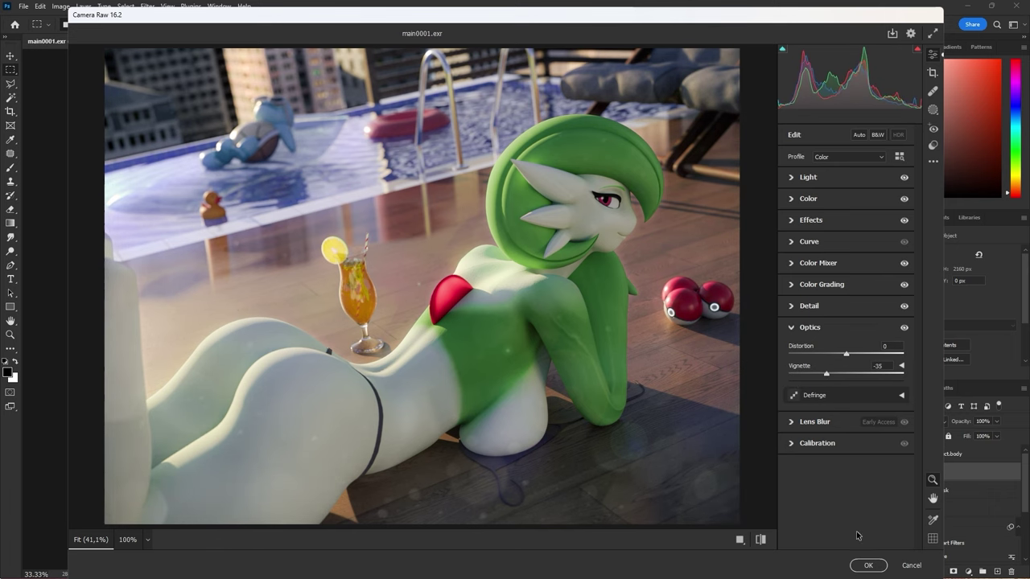
click(866, 565)
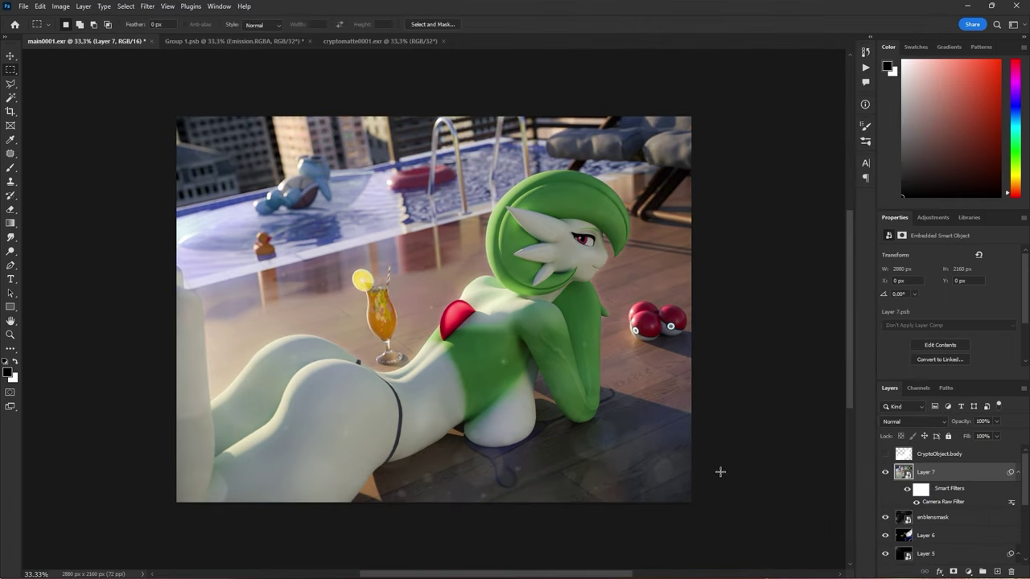
click(888, 473)
click(888, 473)
click(889, 475)
click(889, 475)
click(969, 573)
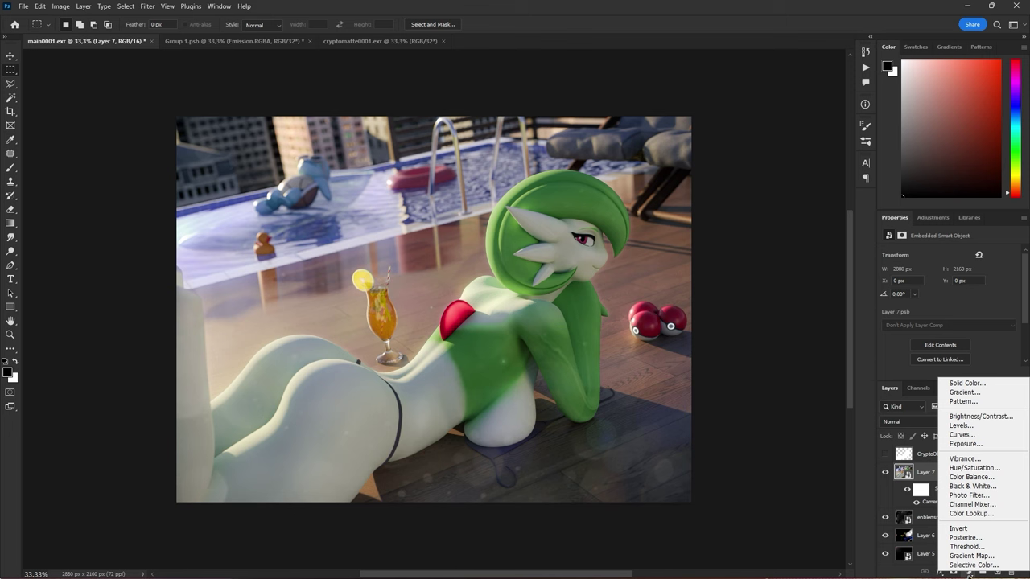
click(956, 515)
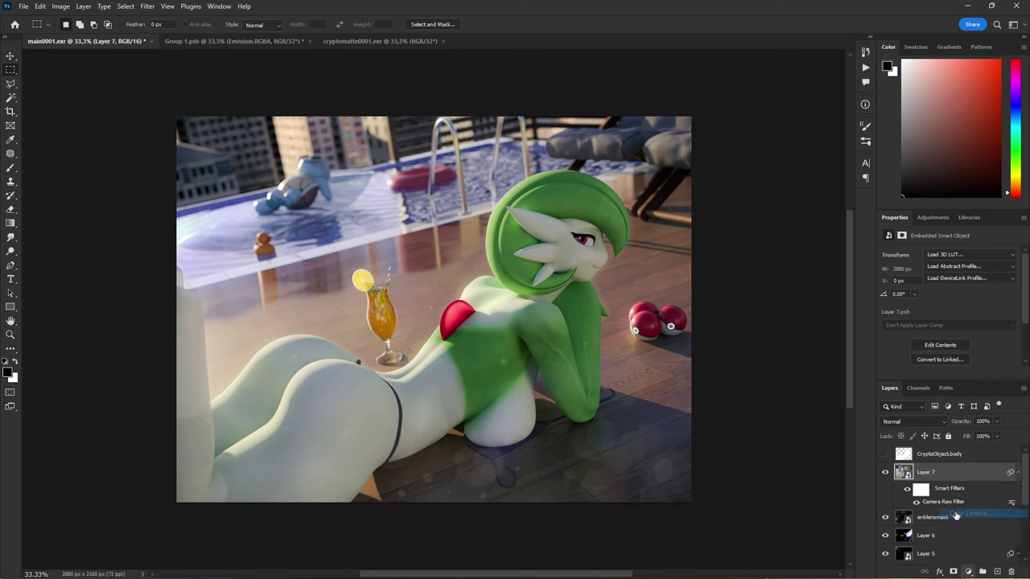
click(937, 256)
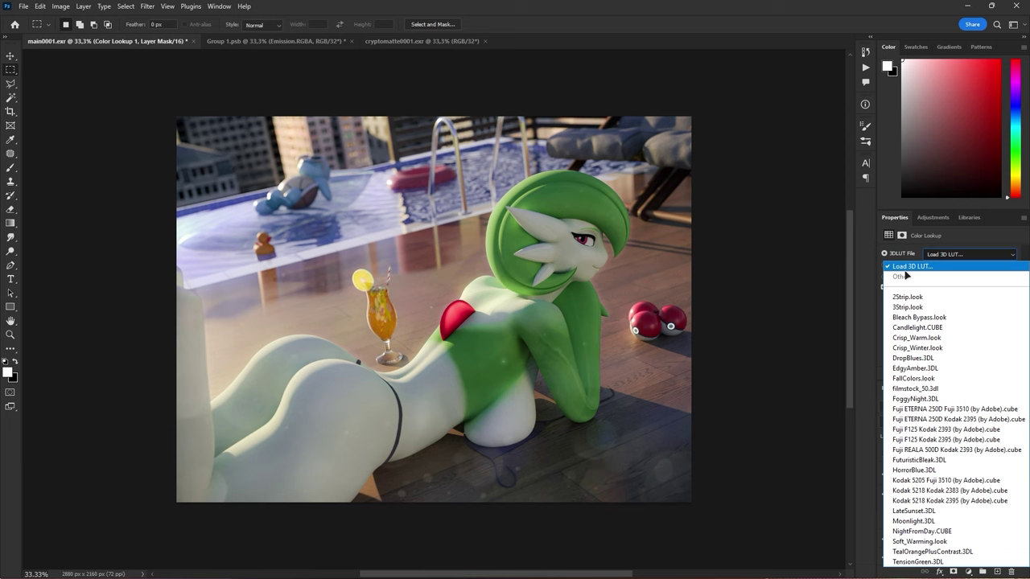
click(917, 347)
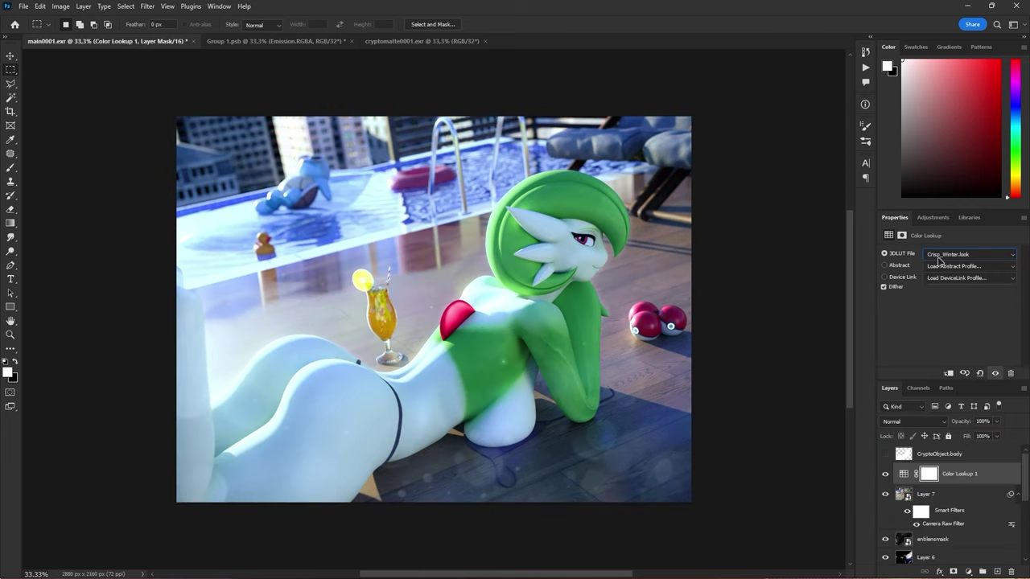
click(941, 256)
click(915, 399)
click(959, 256)
scroll(960, 290, up, 1)
click(926, 268)
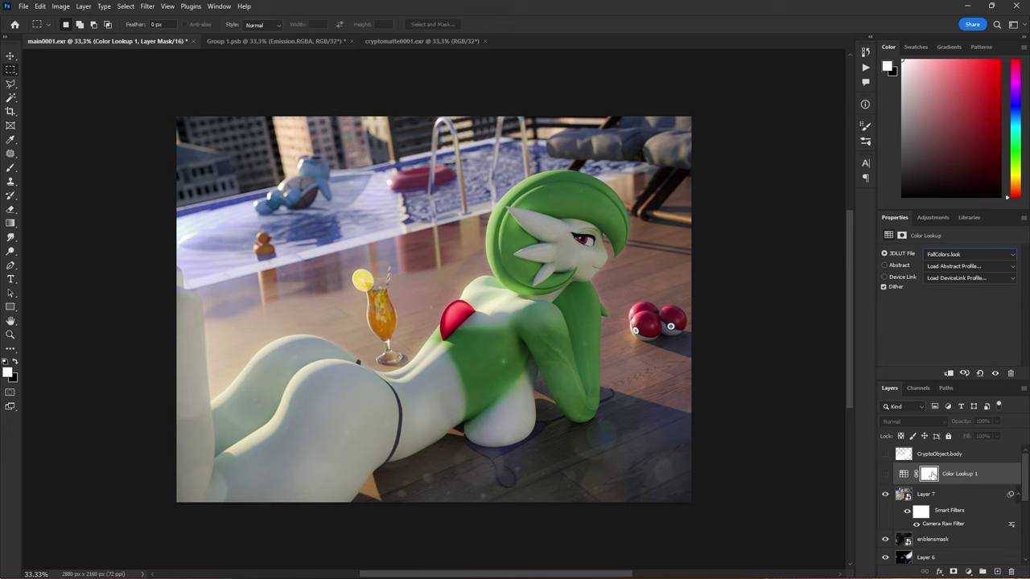
key(Delete)
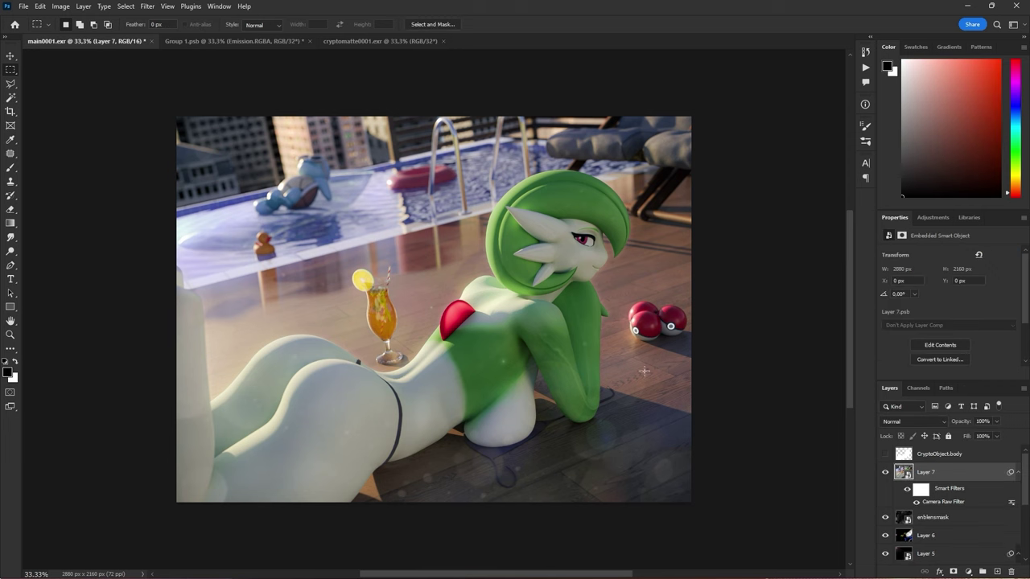
Export the 2880 × 2160 composite as a JPG at quality 7 via Export As
click(23, 6)
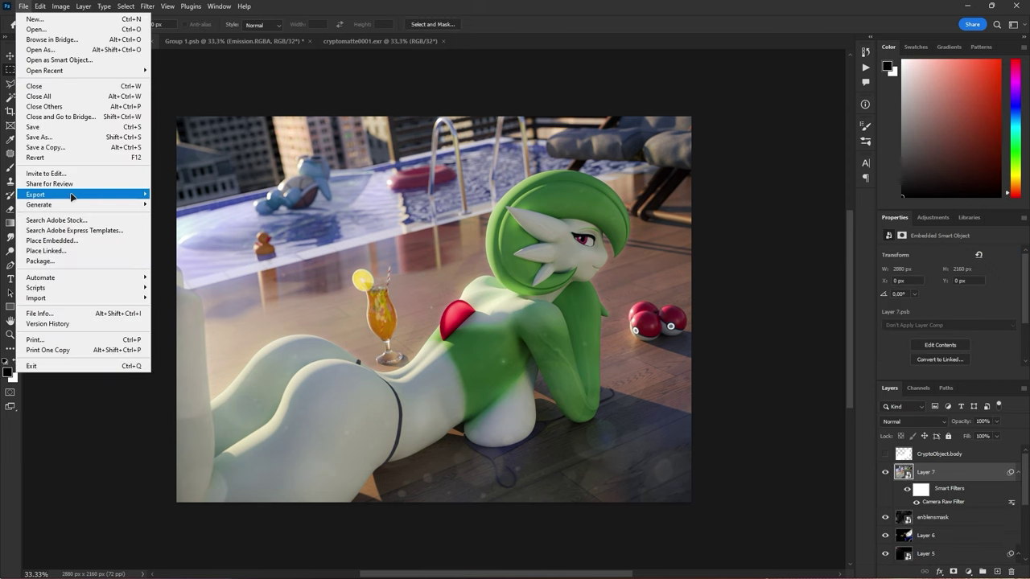
mouse_move(128, 194)
click(173, 204)
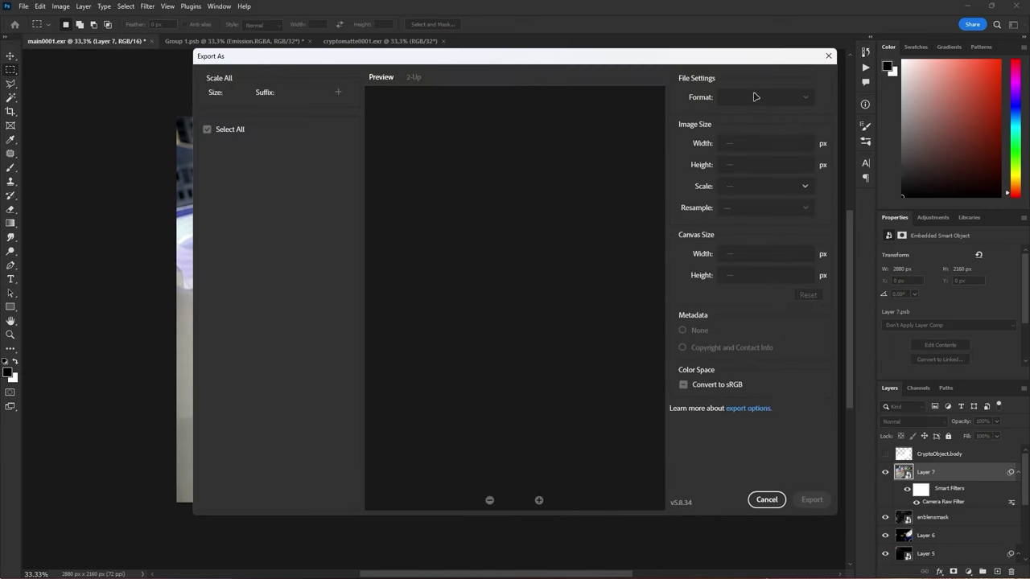
click(761, 97)
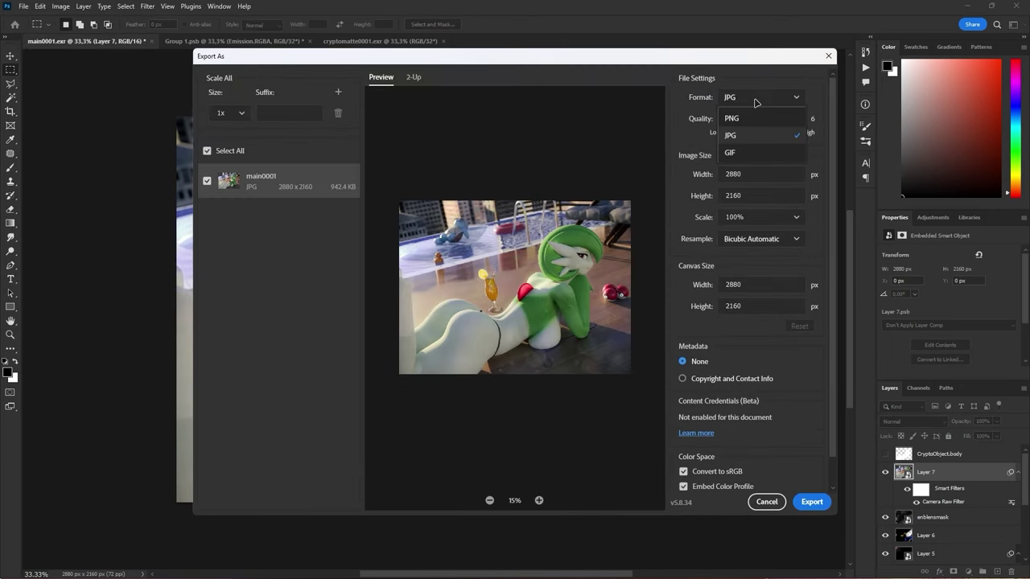
click(752, 100)
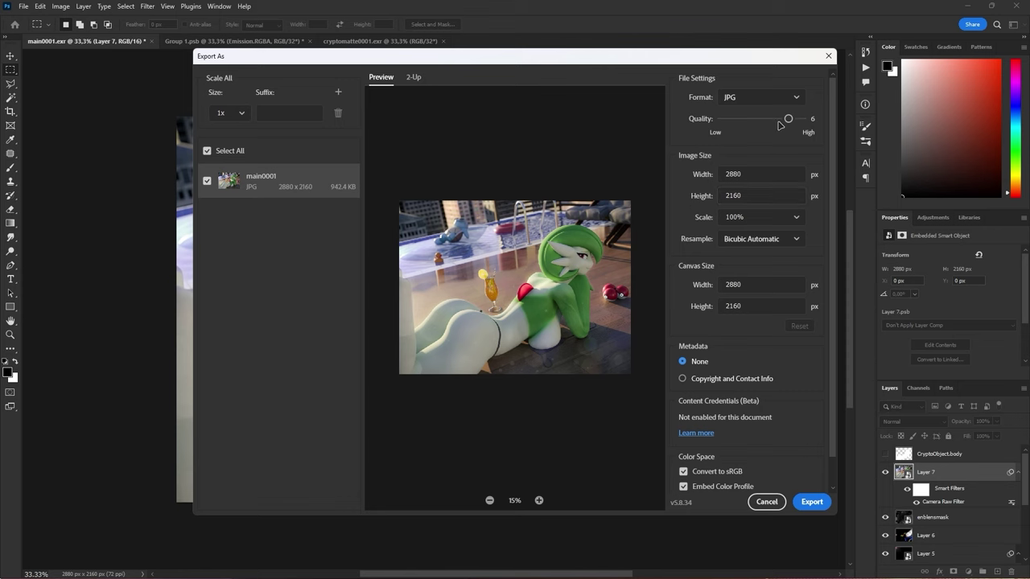
drag(787, 119, 801, 119)
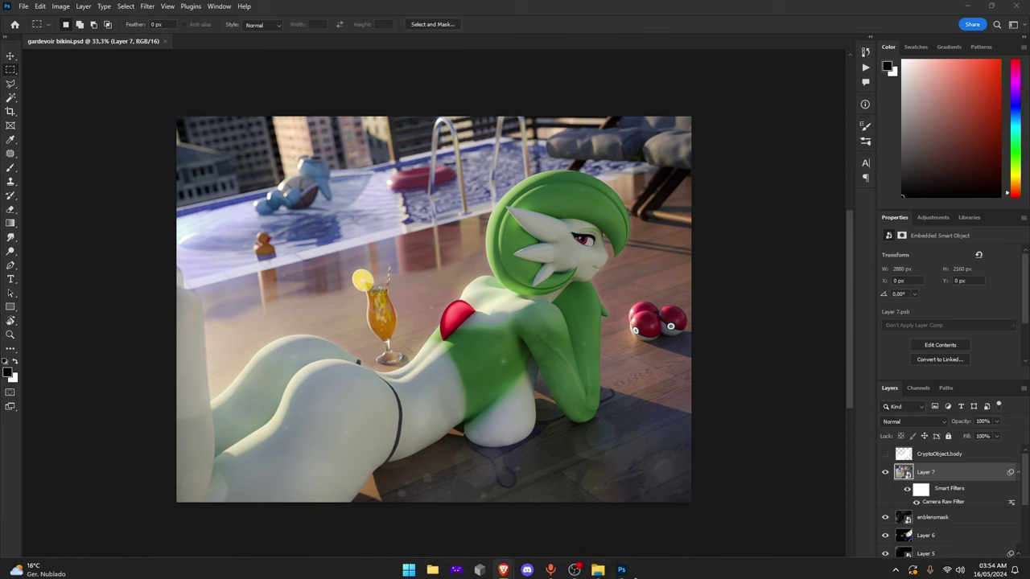
Open main0001.exr from the Rendered folder in Photoshop, accepting the EXR import options
click(598, 566)
drag(390, 227, 301, 49)
click(503, 279)
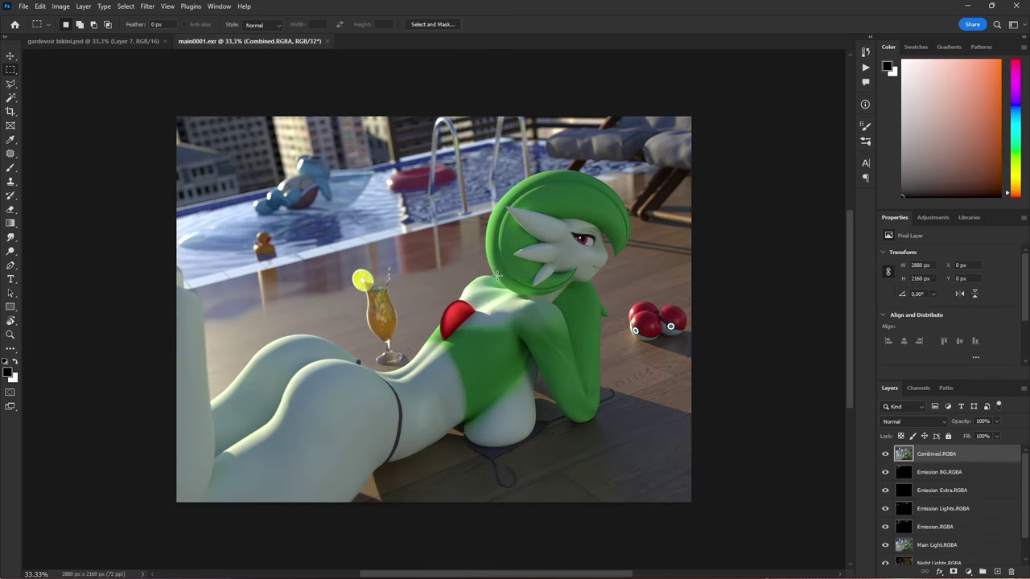
Group all render-pass layers into Group 1 and convert it to a smart object
scroll(945, 497, down, 2)
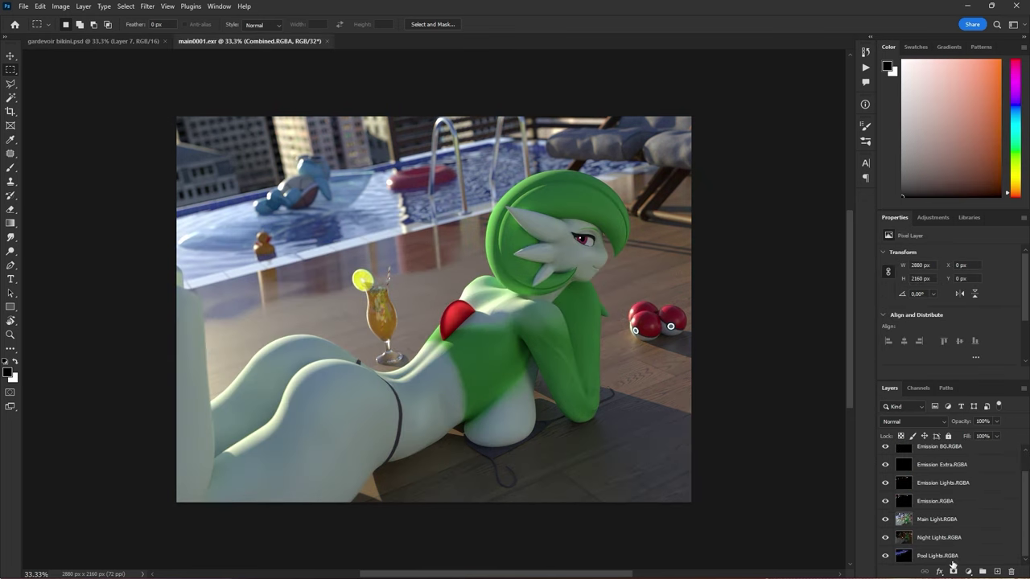
shift+click(951, 565)
key(ctrl+g)
right_click(930, 453)
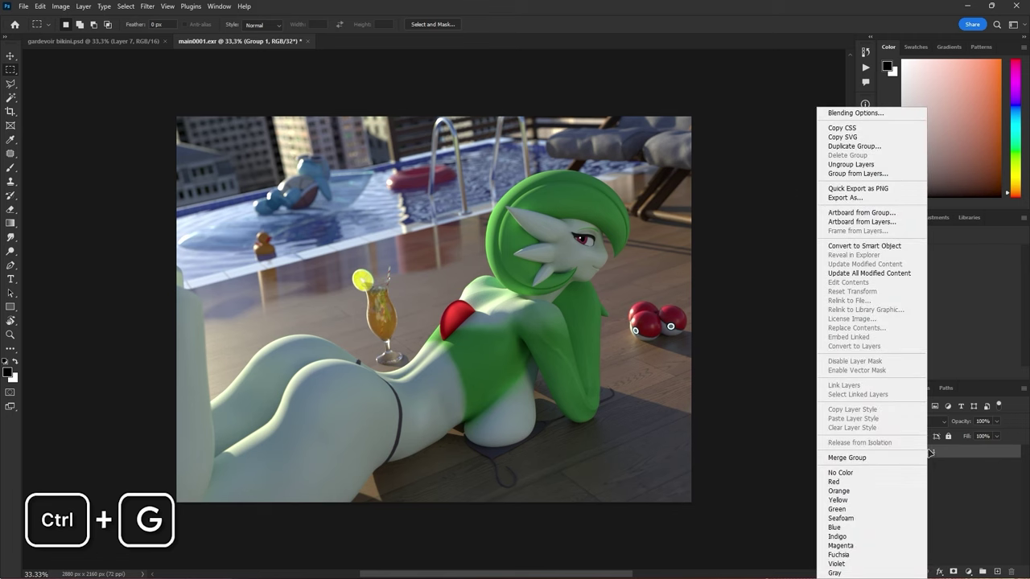
click(838, 246)
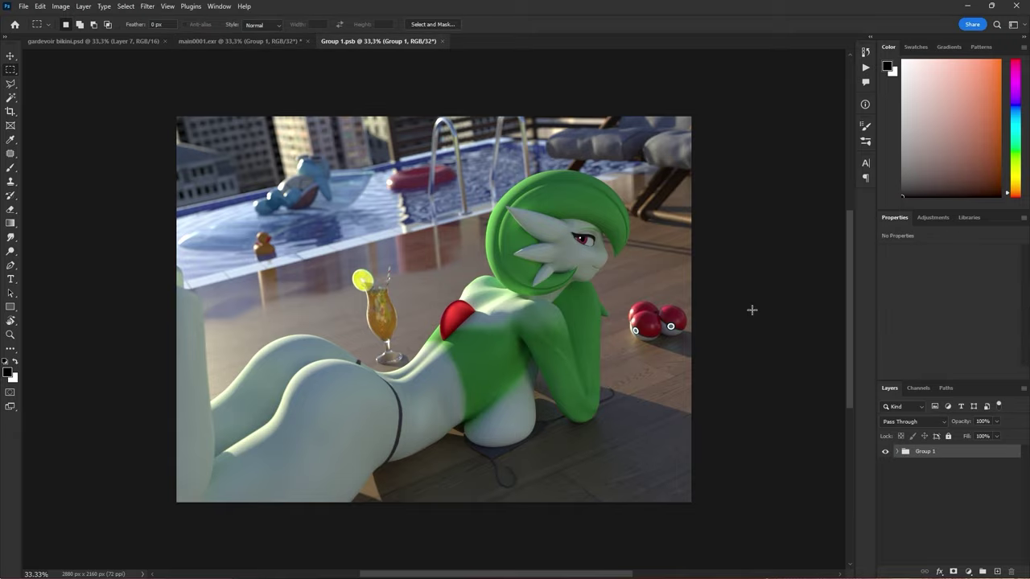
Expand Group 1 and select each render pass, from Combined.RGBA to Pool Lights.RGBA
click(897, 452)
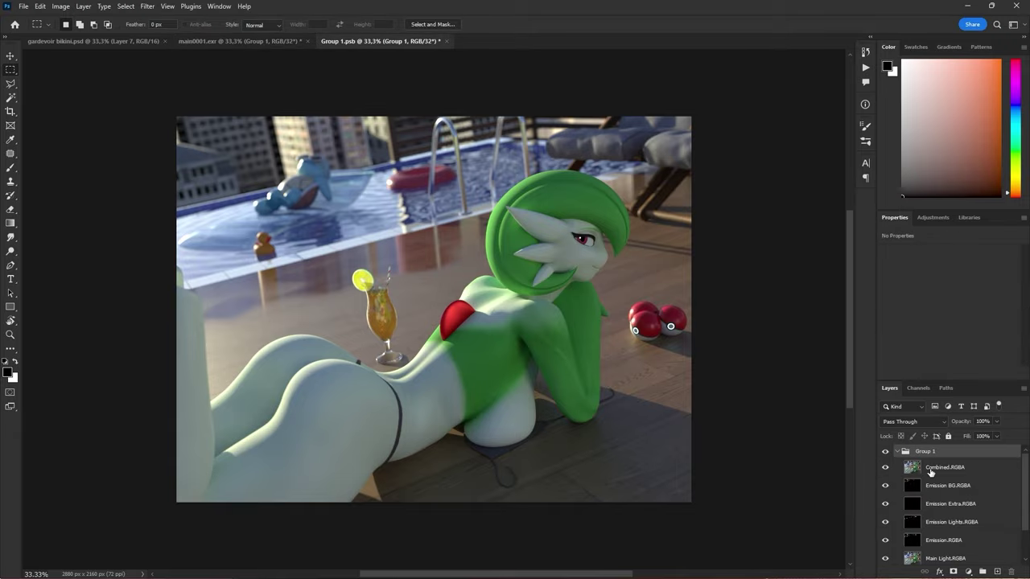
click(931, 472)
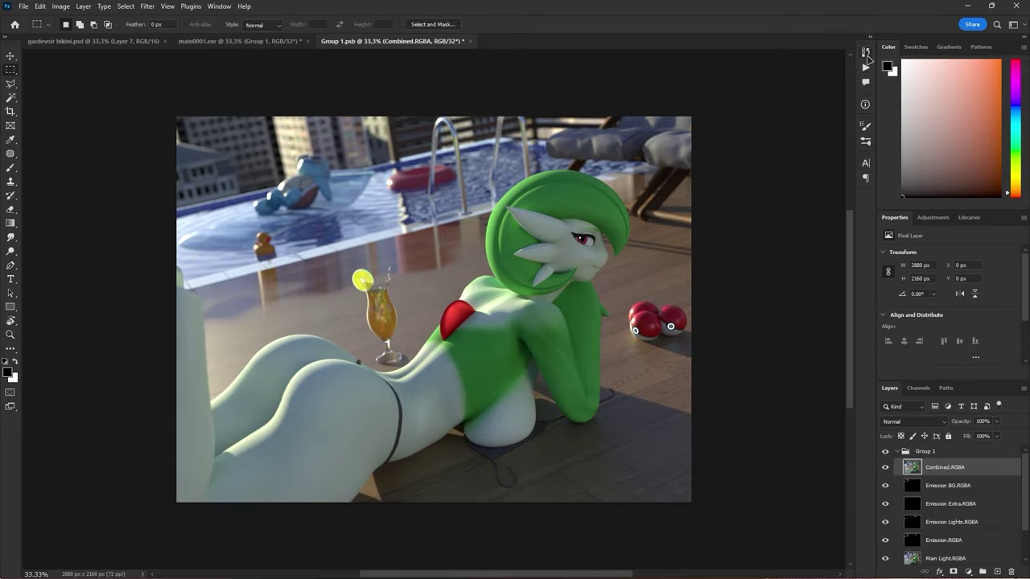
click(866, 68)
click(944, 485)
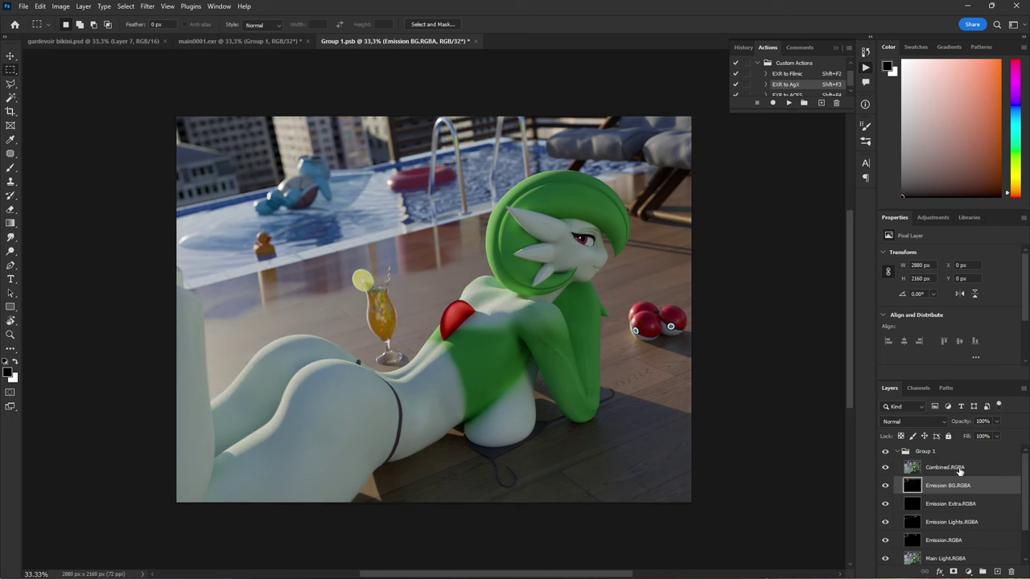
click(948, 505)
click(944, 522)
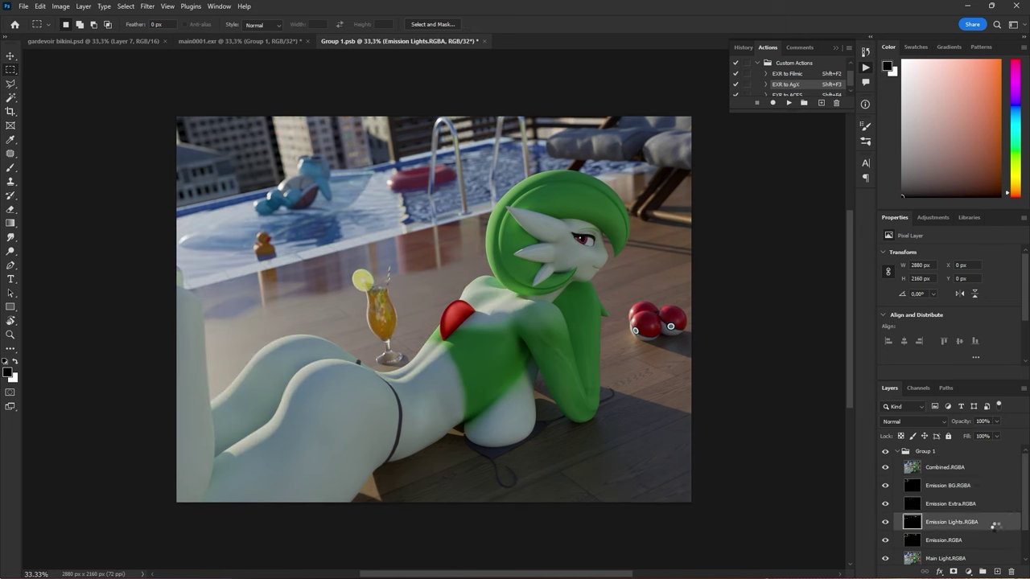
click(944, 540)
click(956, 557)
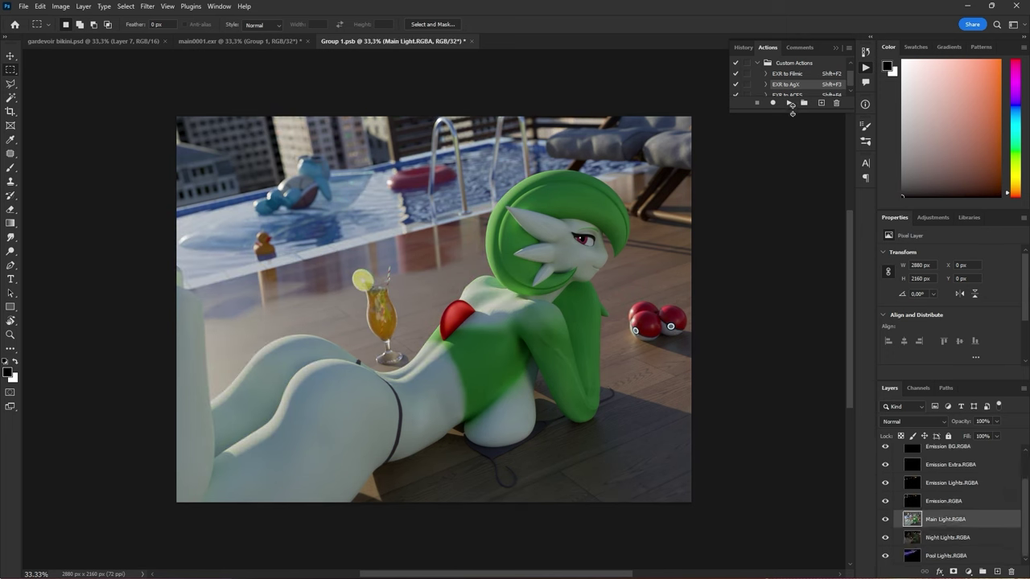
click(943, 539)
click(948, 555)
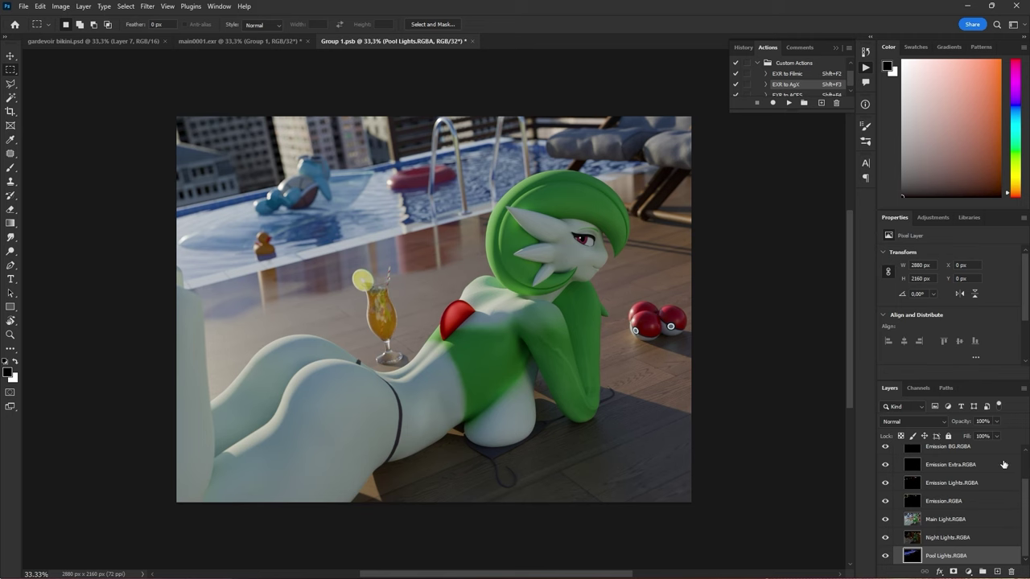
Hide Combined.RGBA and the Emission passes, leaving Main Light.RGBA visible at the group's bottom, and save
scroll(912, 471, up, 2)
click(886, 466)
key(ctrl+s)
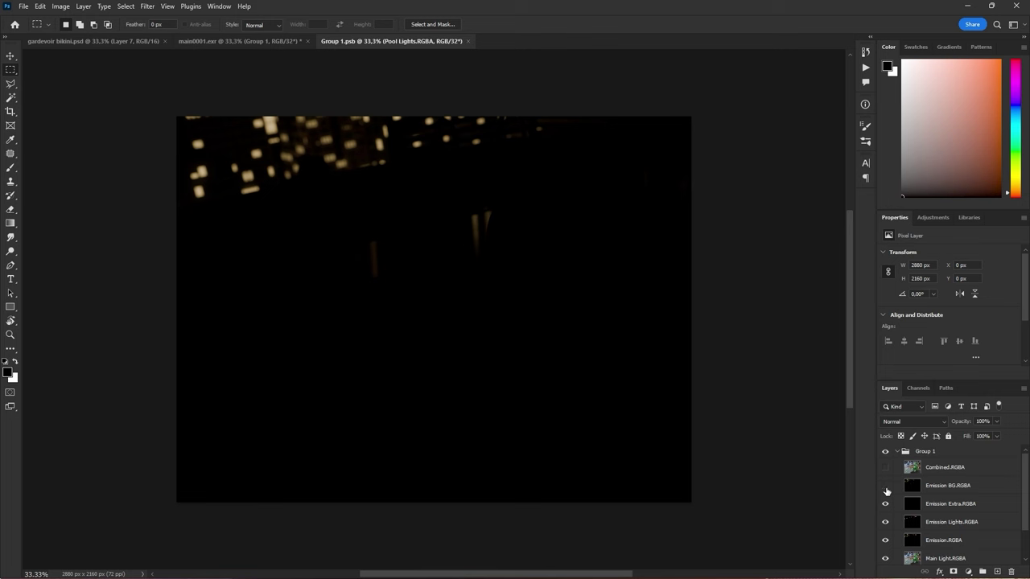
drag(887, 488, 930, 557)
scroll(885, 540, down, 2)
click(885, 556)
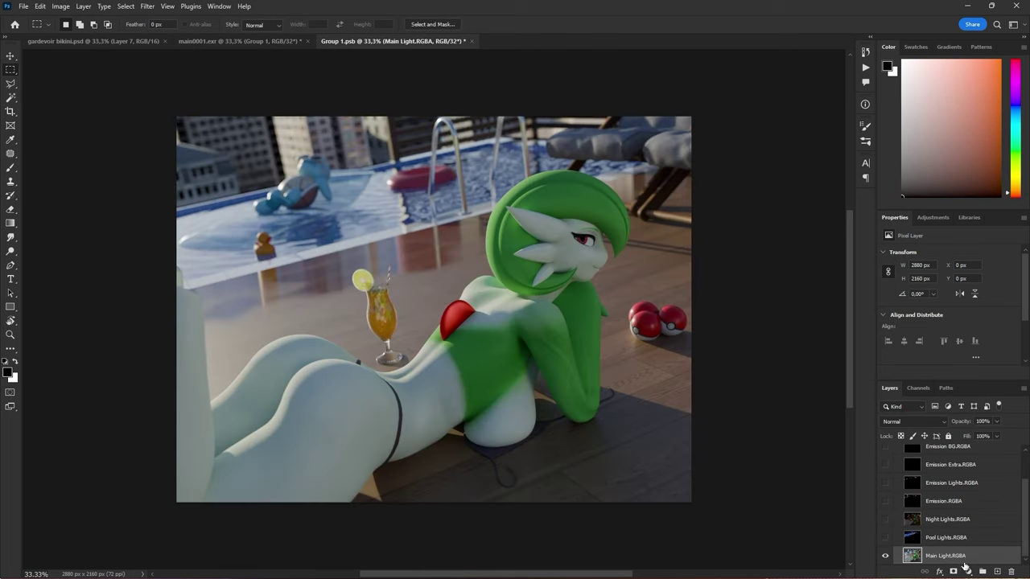
click(966, 568)
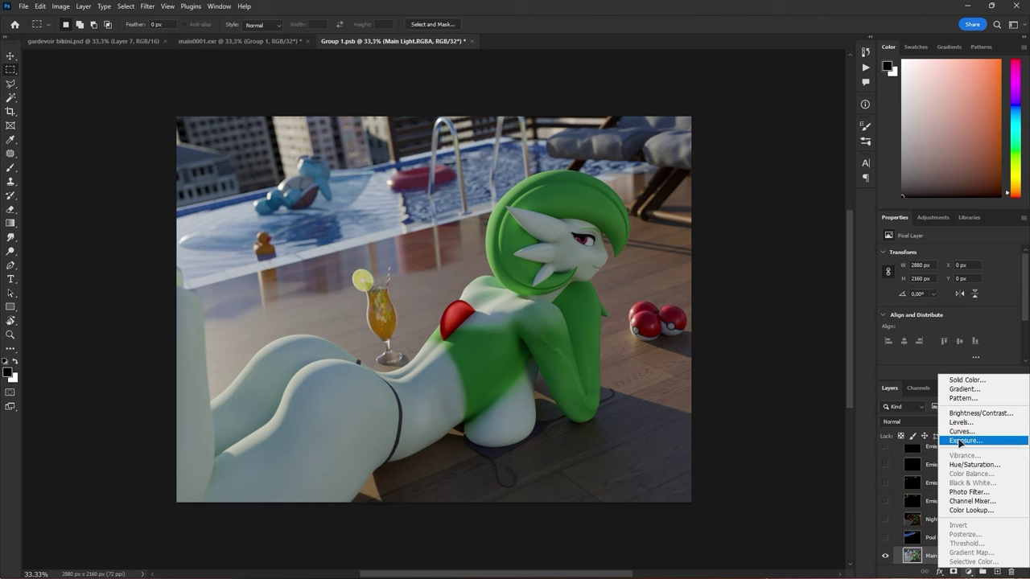
Add an Exposure adjustment layer set to -5.5
click(960, 441)
drag(950, 280, 933, 280)
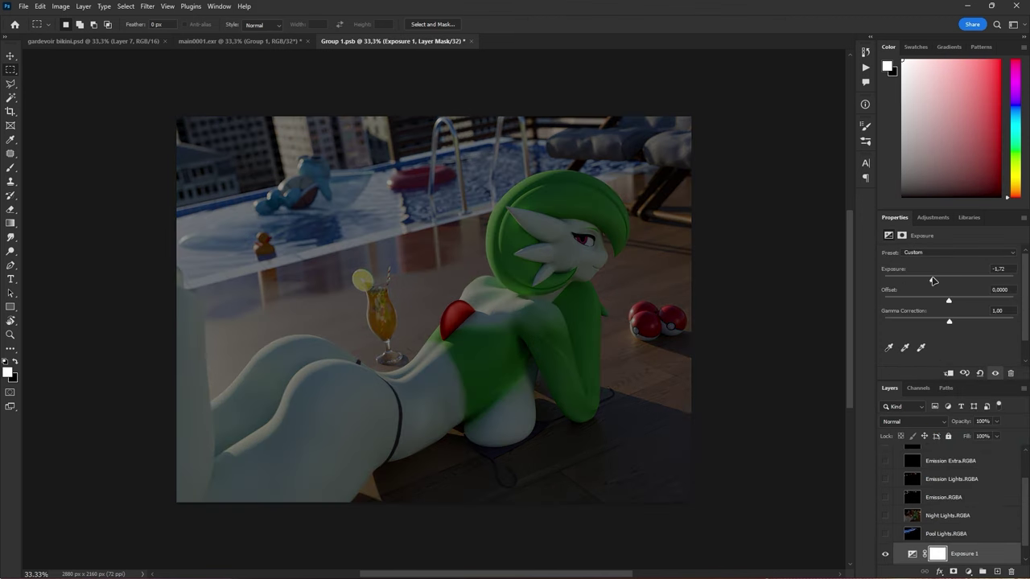
click(1014, 271)
text(-5,5)
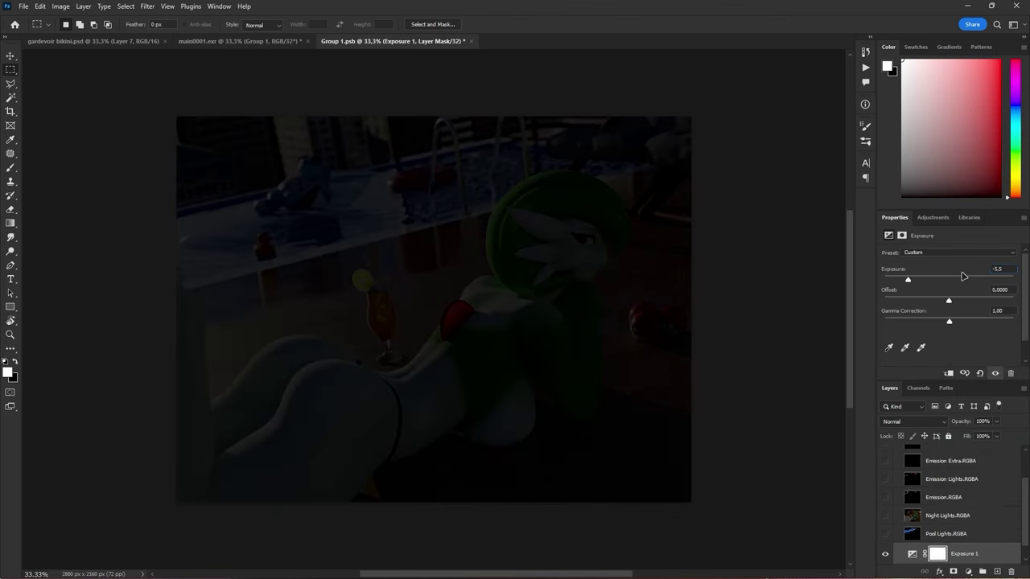
key(Return)
Add a Brightness/Contrast adjustment with contrast lowered to -10, toggling it to compare
click(971, 573)
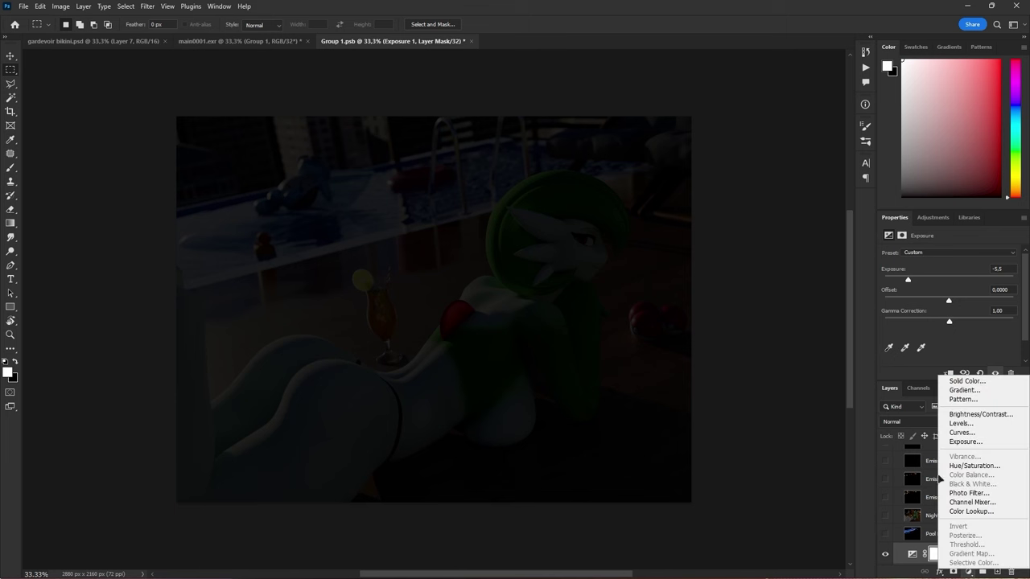
click(978, 415)
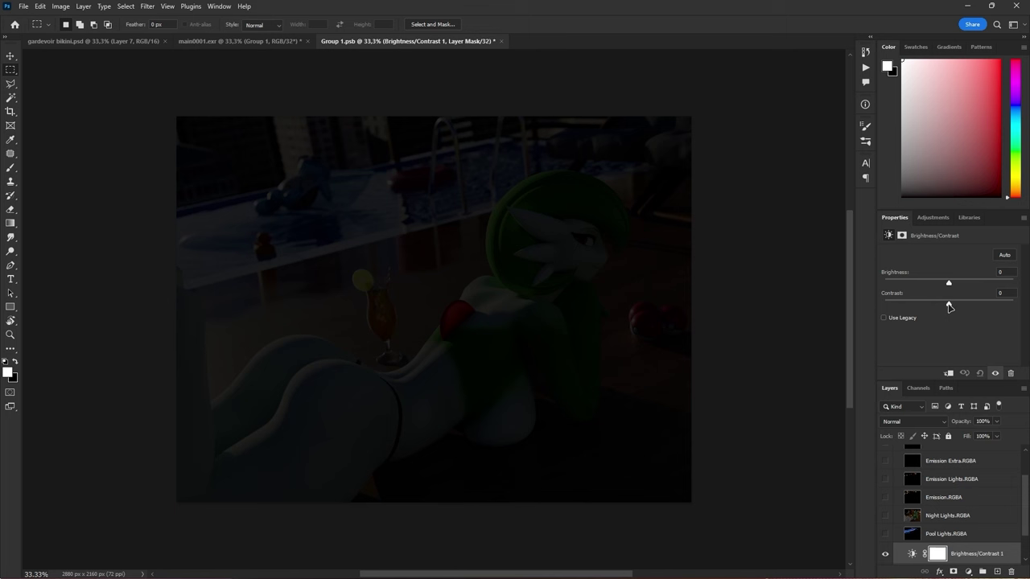
drag(950, 306, 936, 305)
click(886, 555)
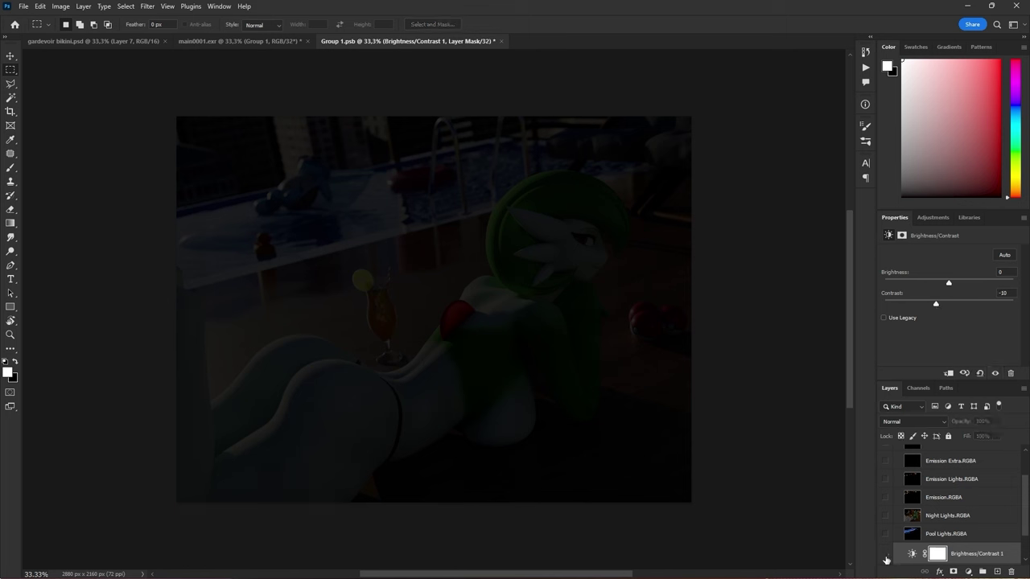
click(886, 555)
Add a Curves adjustment with lifted shadows and a pulled-in white point for an S-curve
click(968, 571)
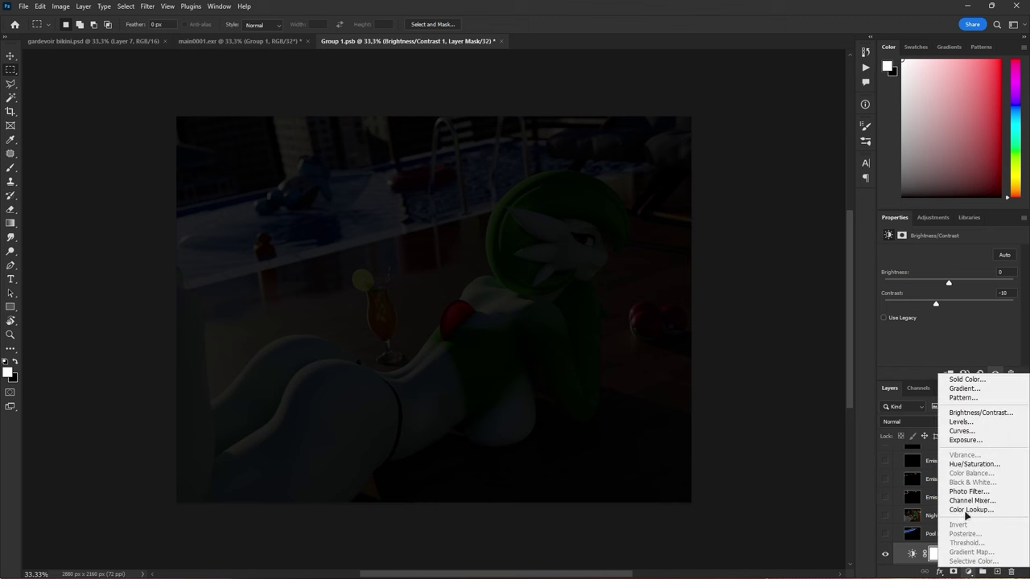
click(955, 432)
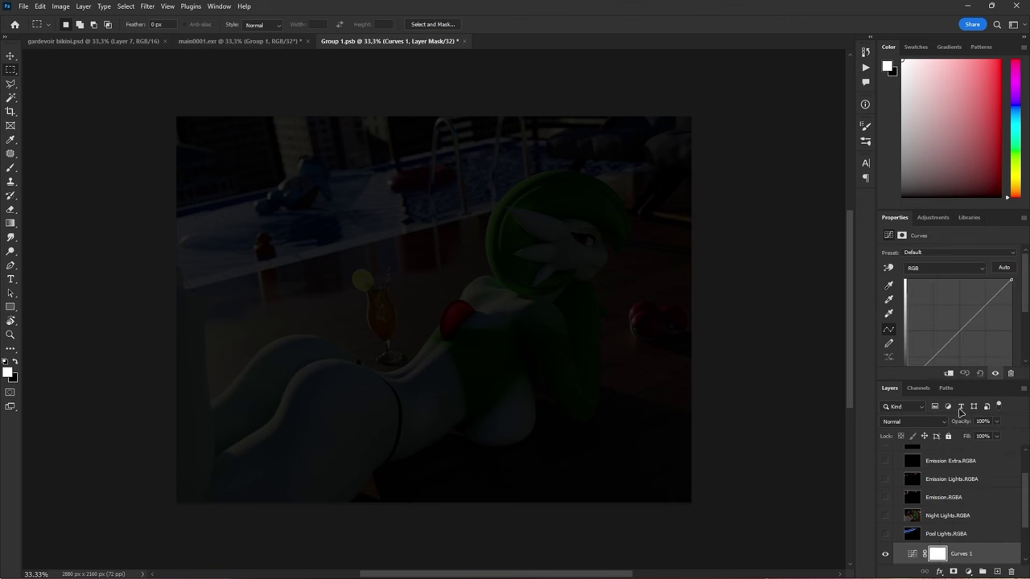
click(988, 304)
scroll(982, 326, down, 1)
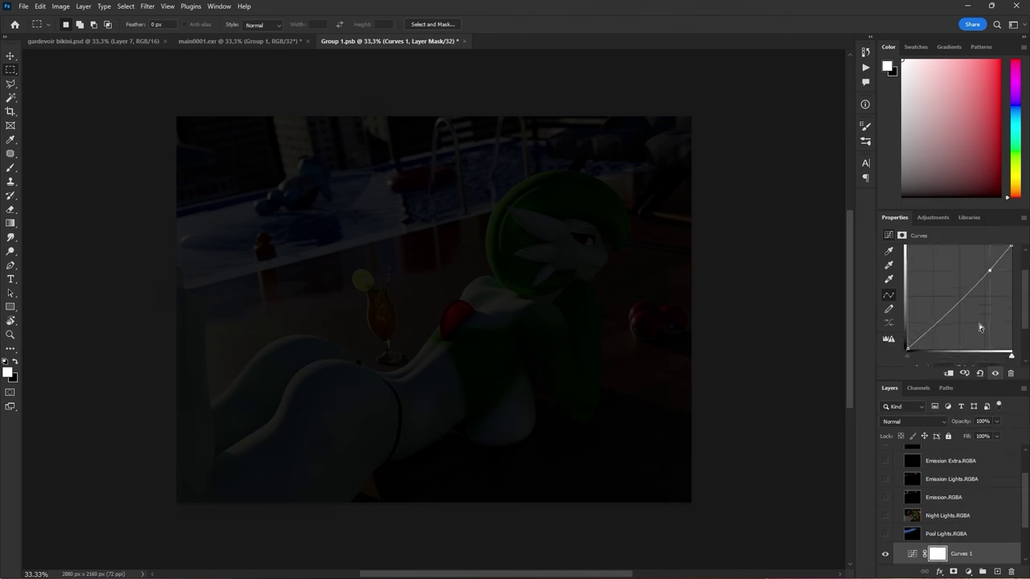
drag(920, 338, 910, 361)
drag(1011, 355, 1001, 359)
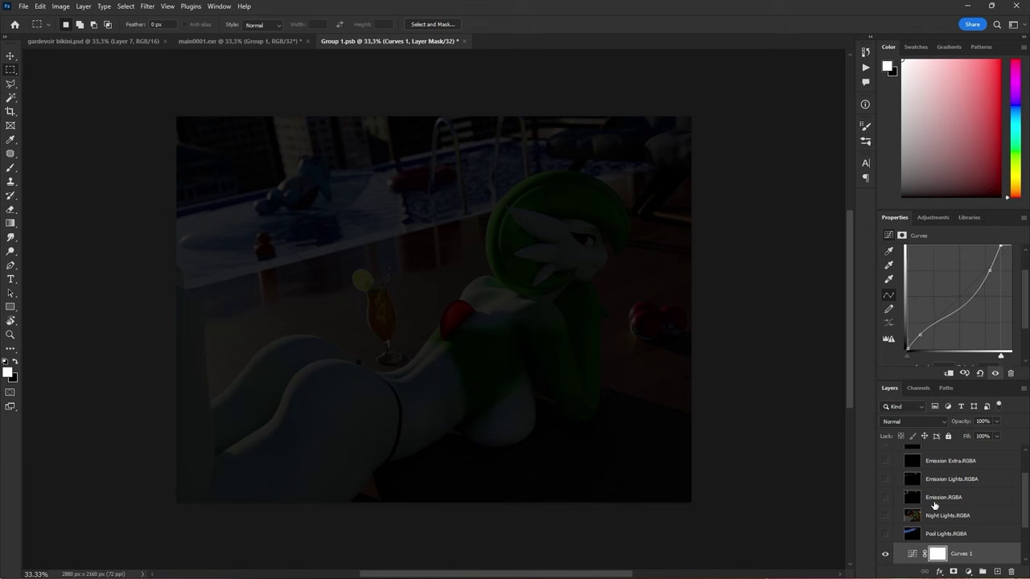
Add a second Curves adjustment and bend its Red channel curve
click(968, 571)
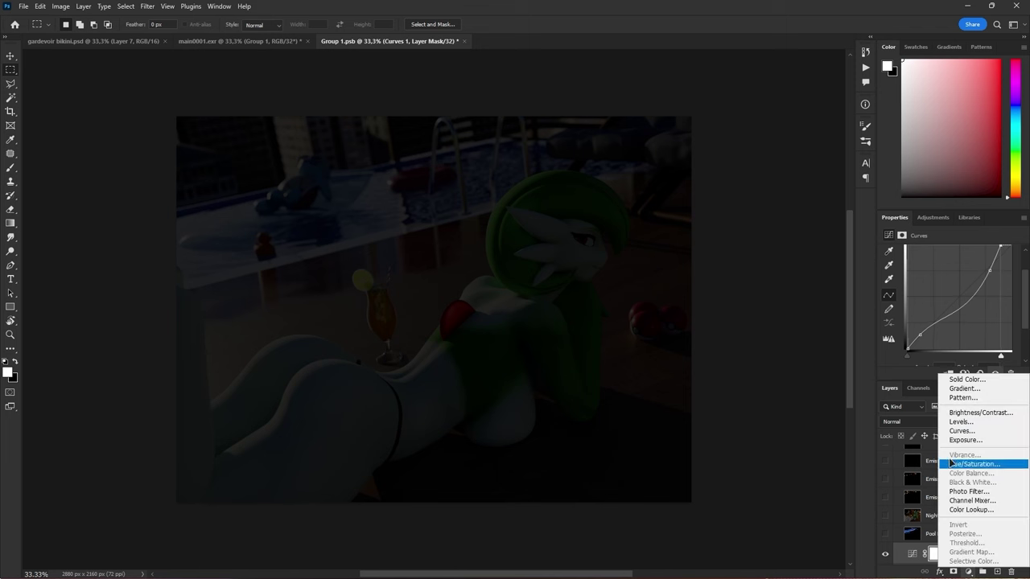
click(957, 431)
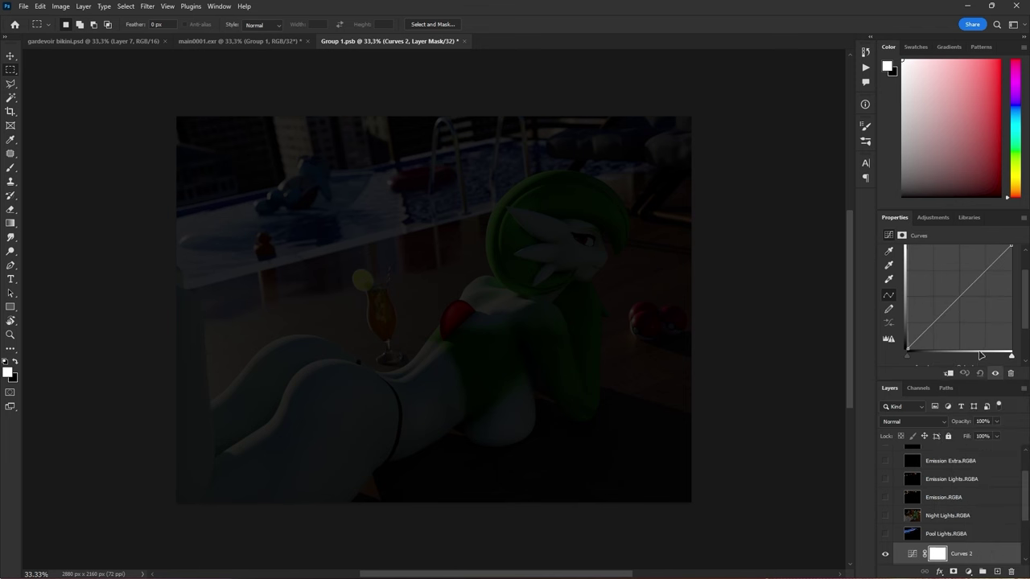
scroll(1027, 321, up, 2)
click(946, 268)
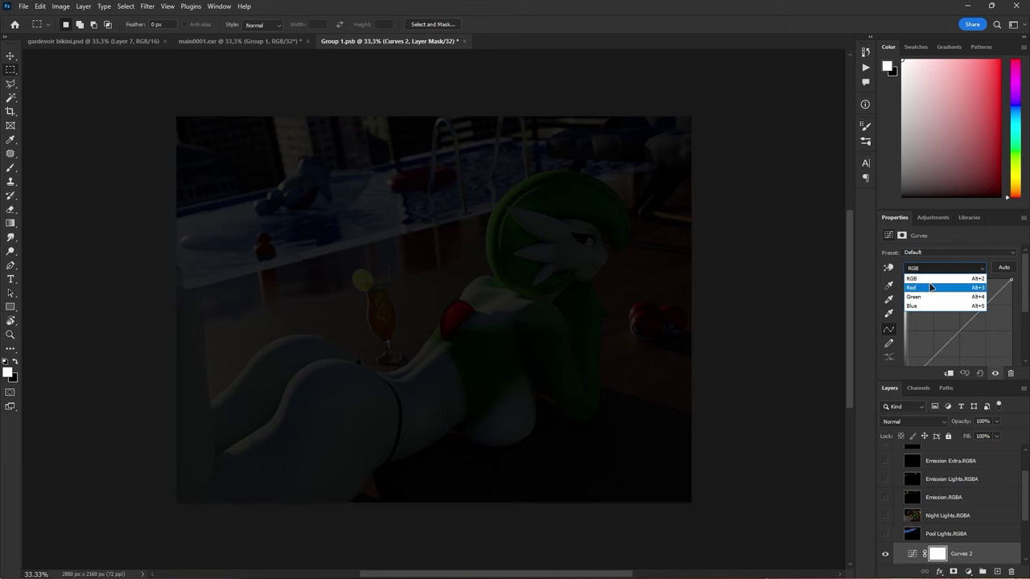
click(931, 283)
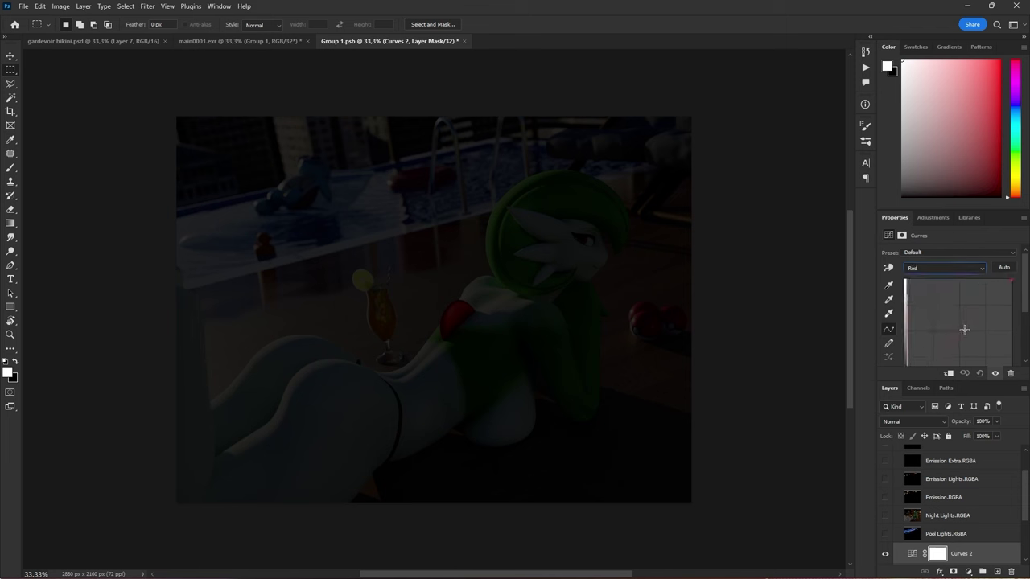
drag(964, 330, 964, 335)
Pull the Green curve slightly down and lift the Blue curve to add blue
click(942, 268)
click(930, 295)
drag(957, 335, 961, 338)
click(941, 269)
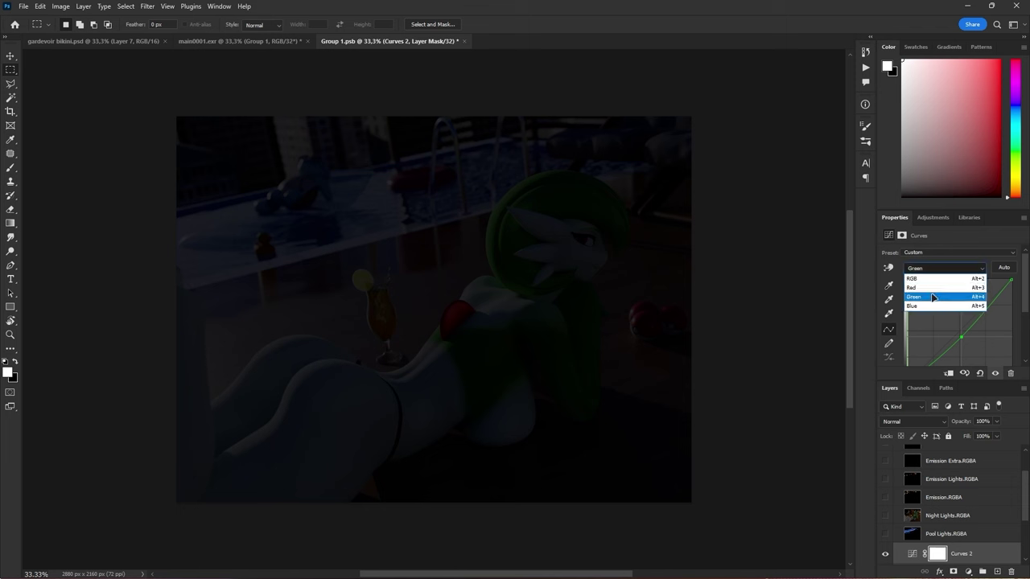
click(930, 306)
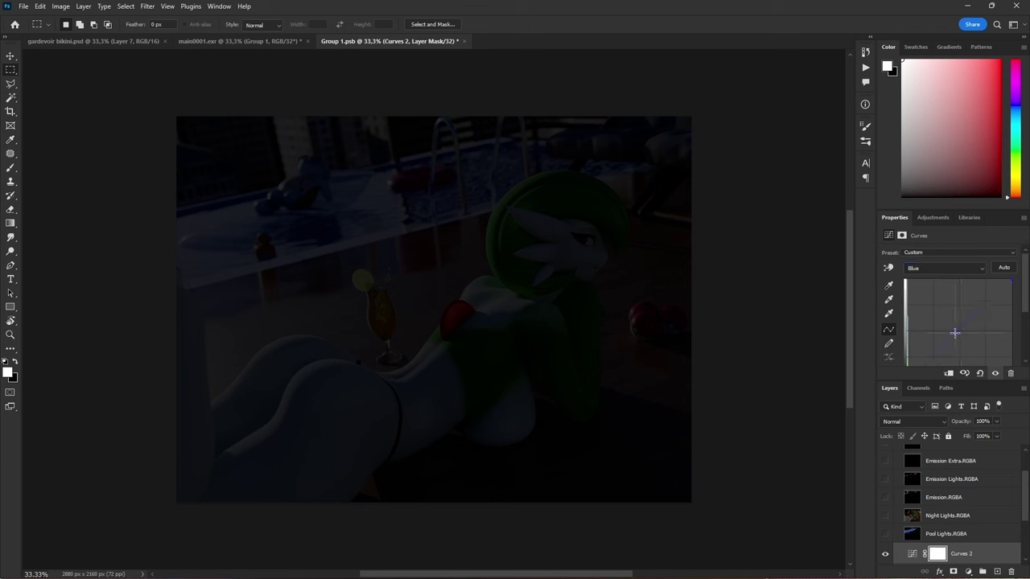
drag(955, 333, 950, 328)
scroll(965, 481, down, 1)
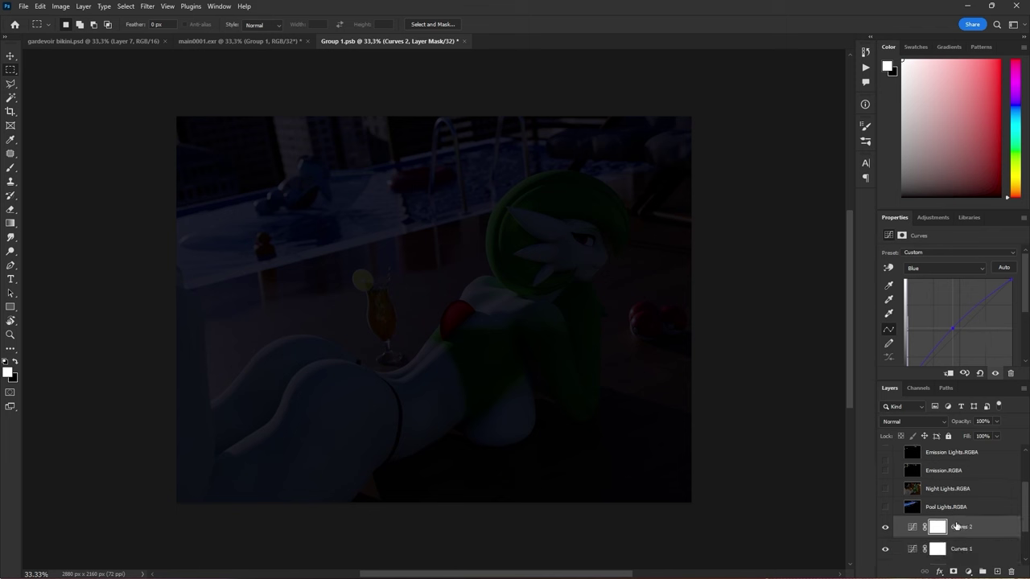
scroll(958, 526, down, 2)
Stamp visible layers into Layer 1, convert it to a smart object, and open Camera Raw Filter
key(ctrl+shift+alt+e)
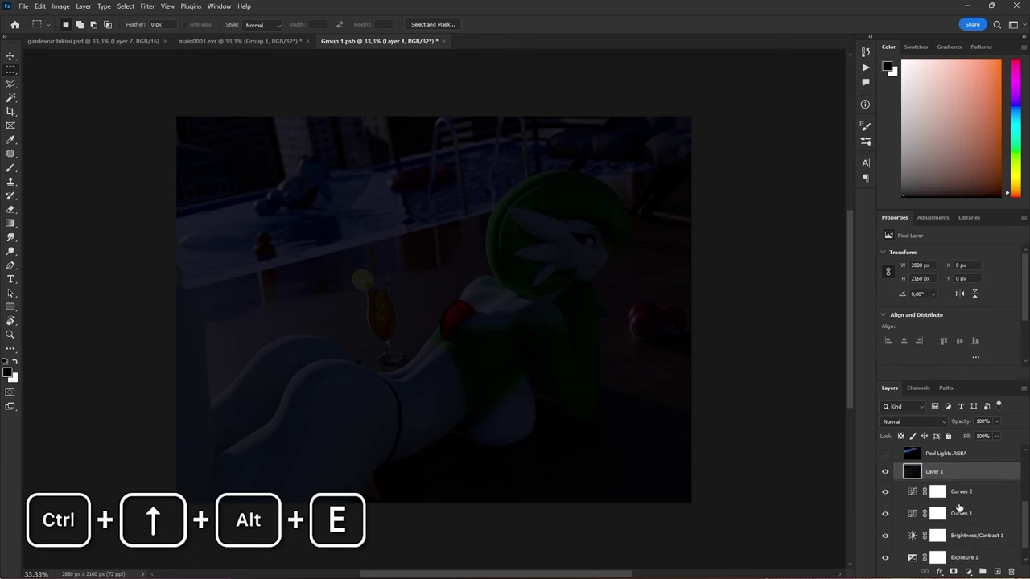
right_click(943, 472)
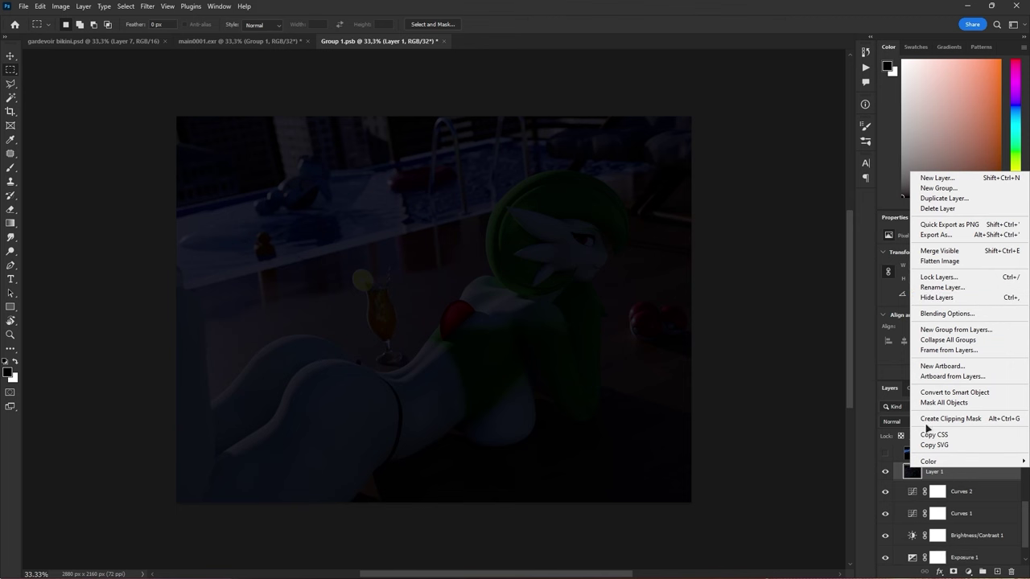
click(925, 392)
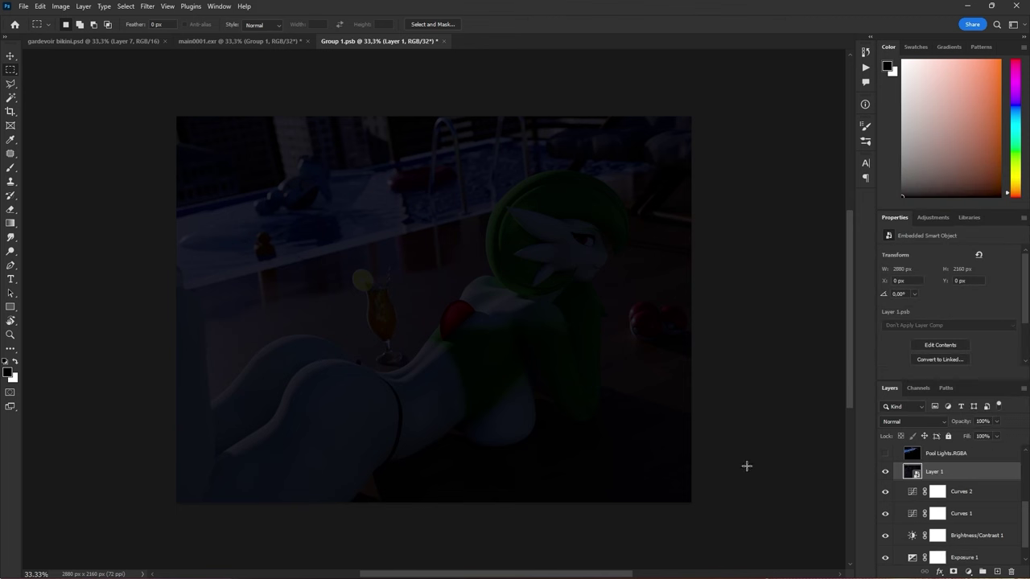
key(ctrl+shift+a)
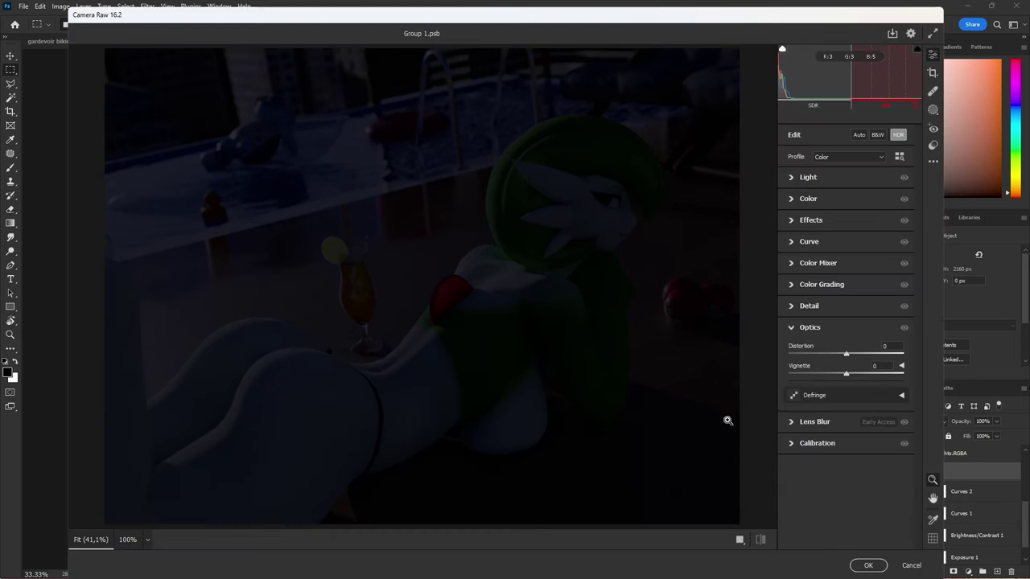
Grade shadows to hue 225, saturation 32 and highlights to hue 198, saturation 13, then apply
click(793, 286)
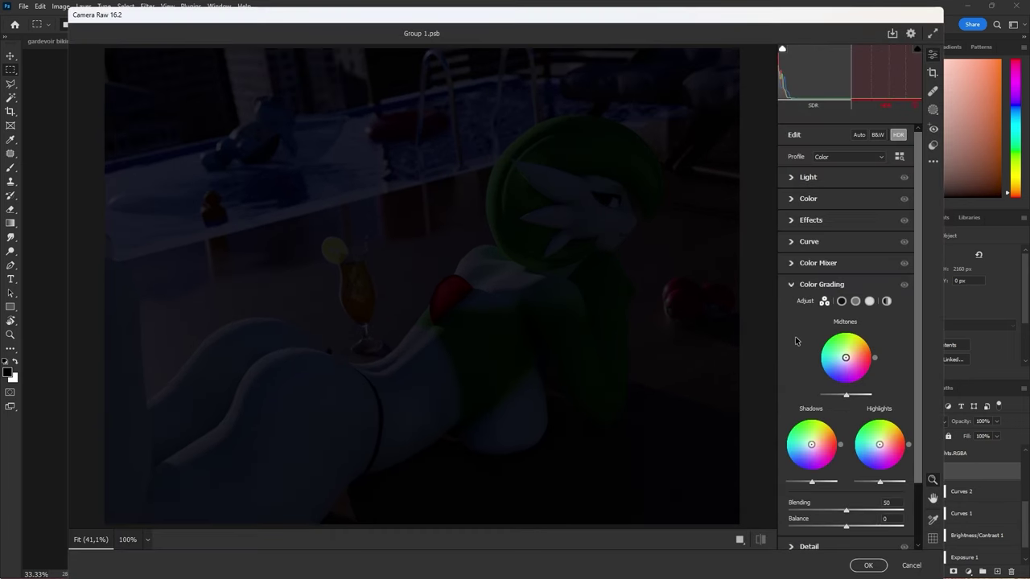
drag(846, 358, 843, 361)
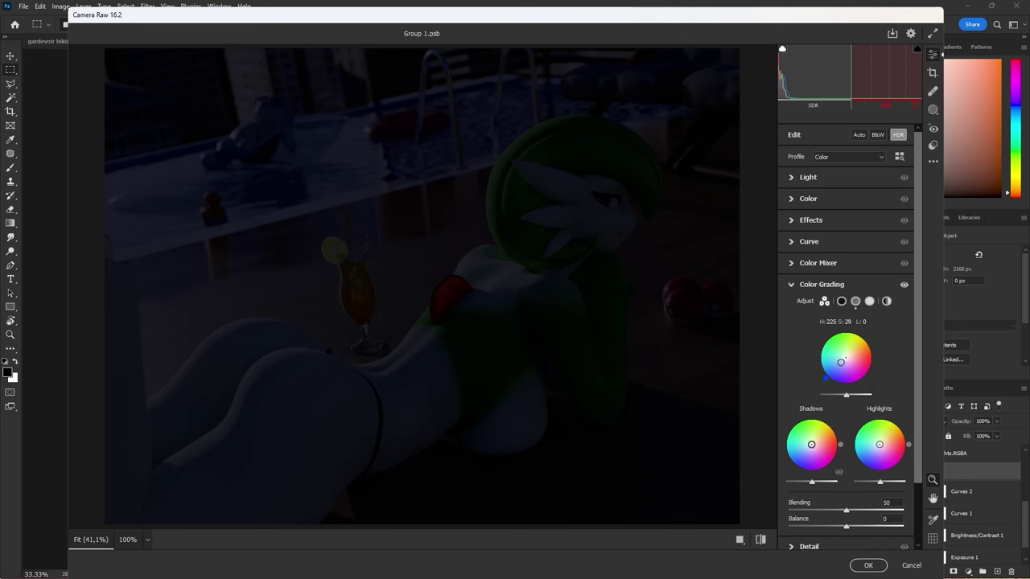
drag(812, 445, 811, 445)
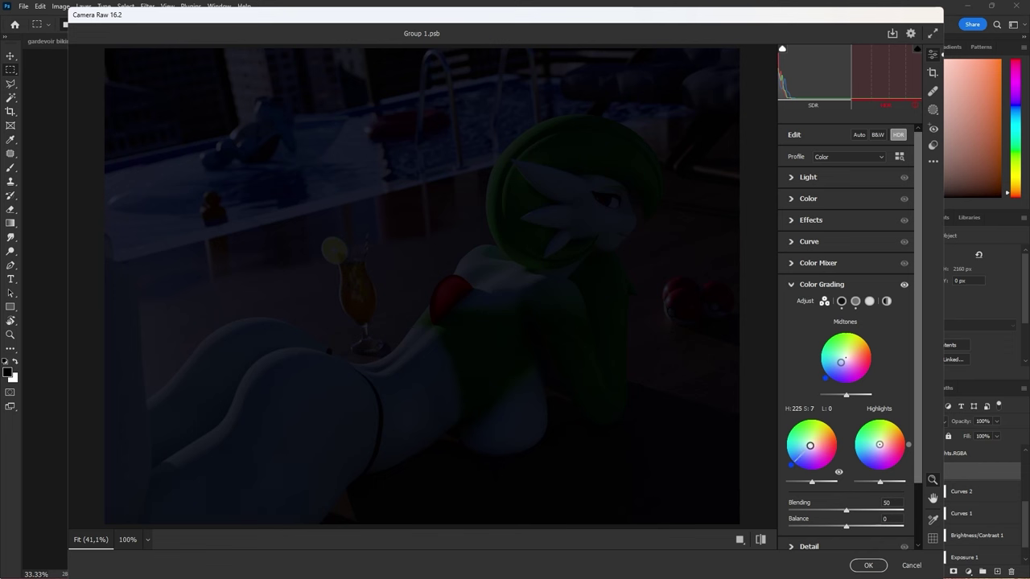
drag(810, 446, 808, 447)
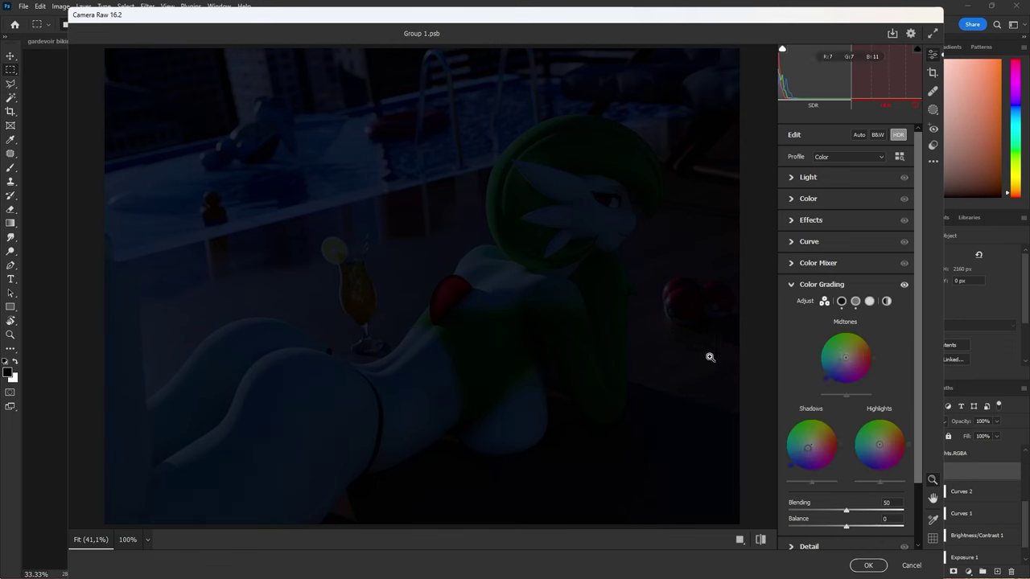
drag(882, 448, 876, 447)
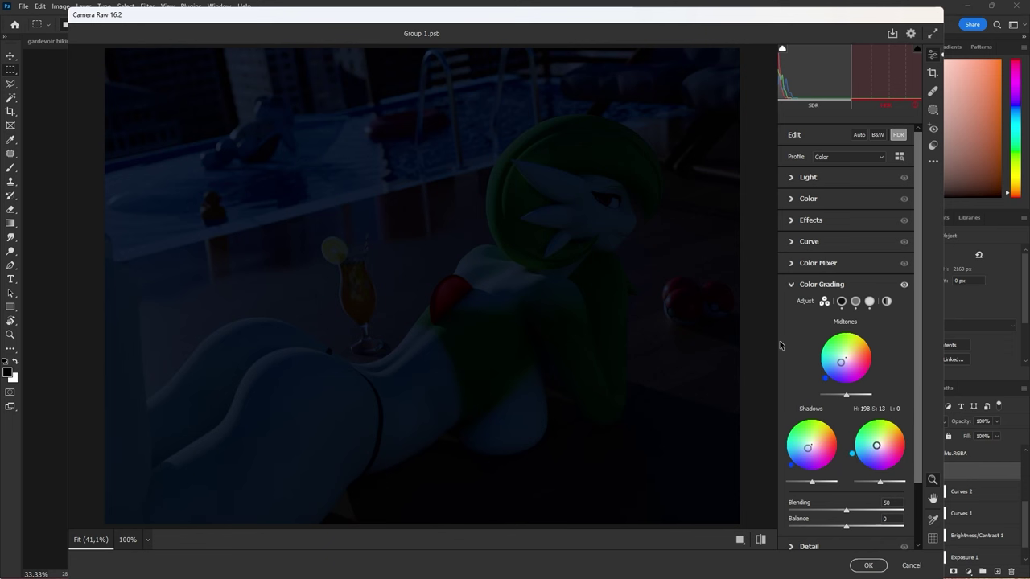
click(863, 566)
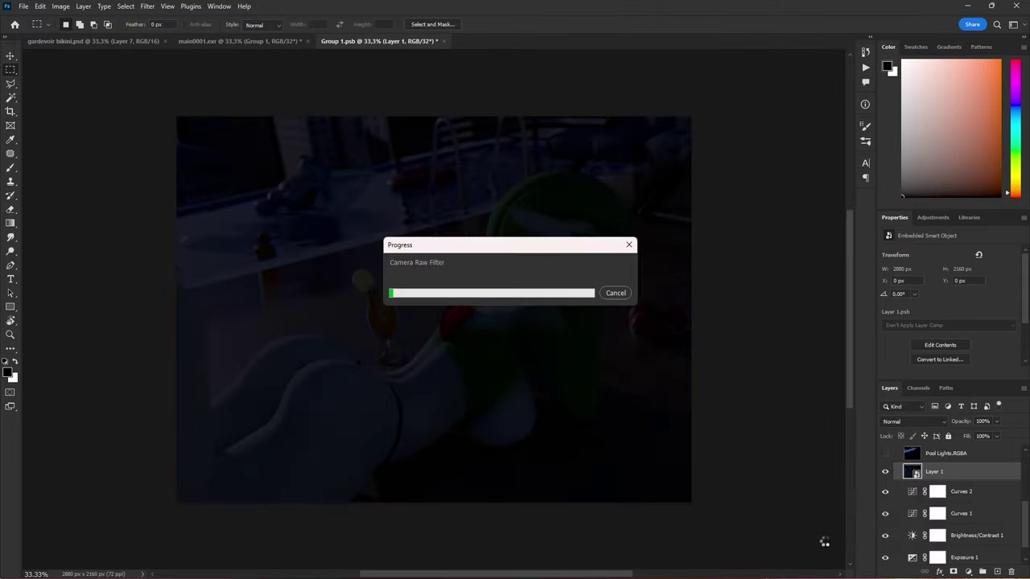
Turn on Emission Extra and set Emission BG through Pool Lights.RGBA to Linear Dodge (Add)
scroll(918, 491, up, 3)
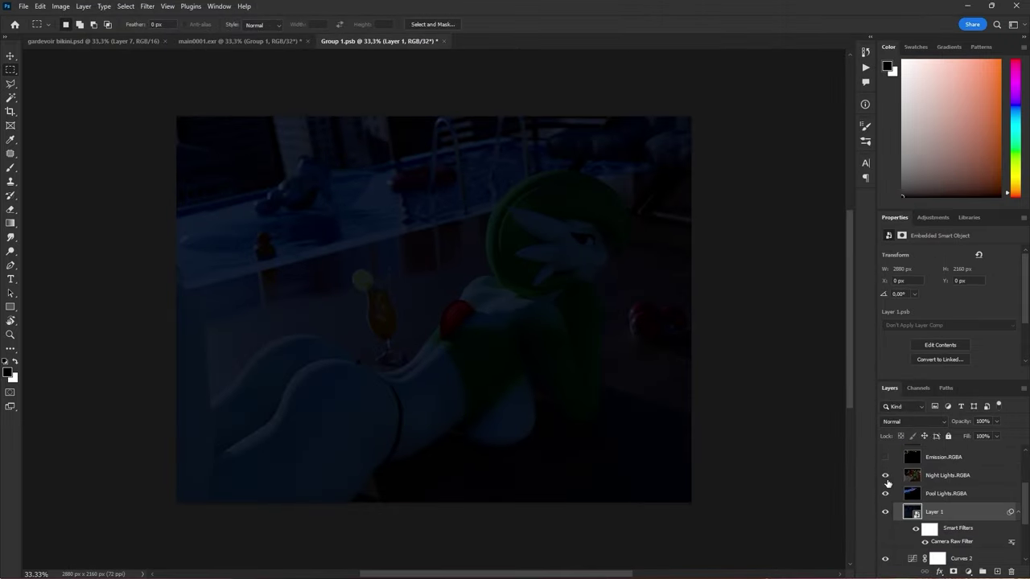
click(887, 460)
scroll(886, 515, up, 2)
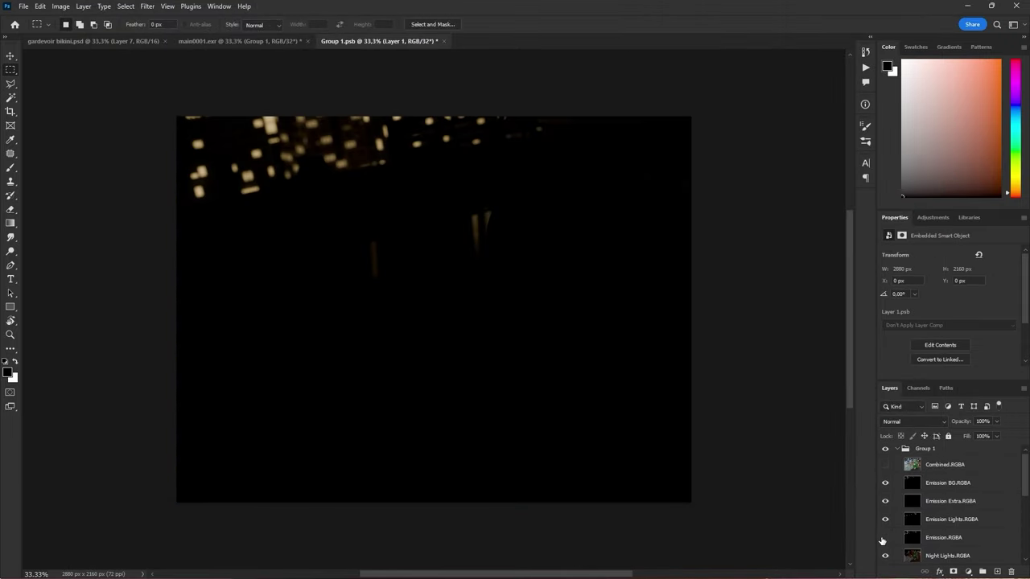
click(925, 485)
scroll(936, 515, down, 2)
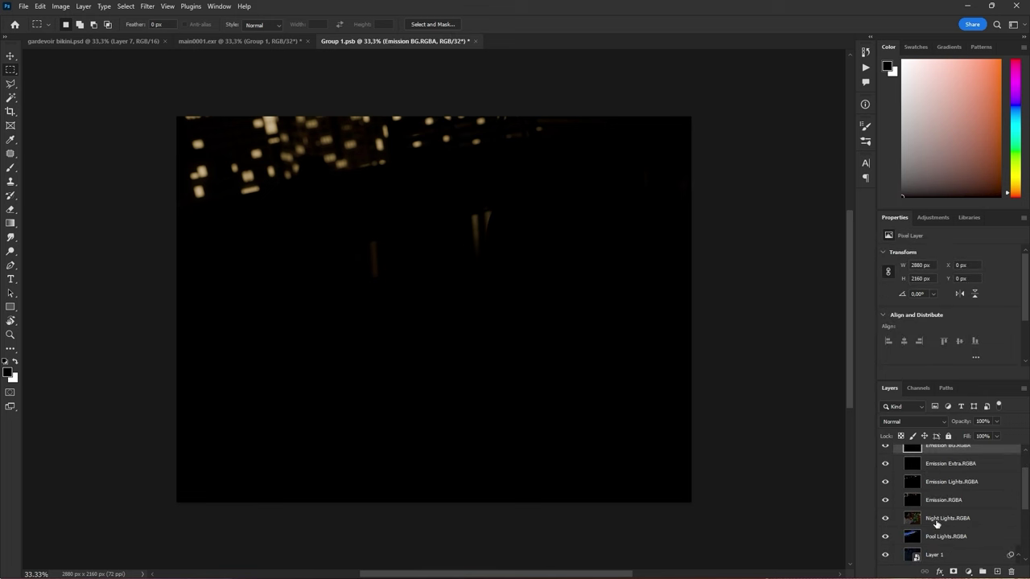
shift+click(940, 538)
click(903, 422)
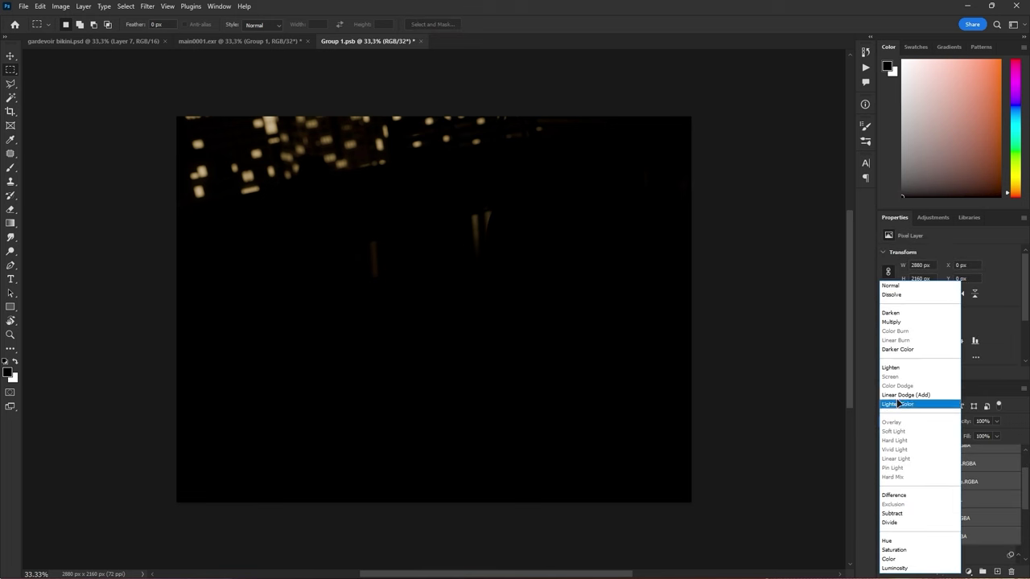
click(898, 402)
Save Group 1.psb and switch to the main0001.exr document
scroll(948, 524, up, 2)
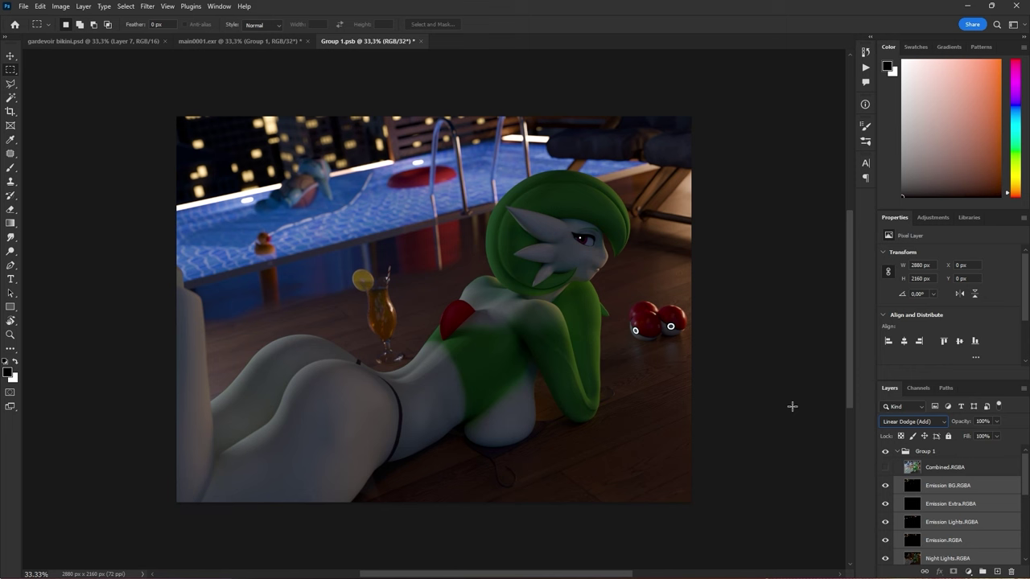
key(ctrl+s)
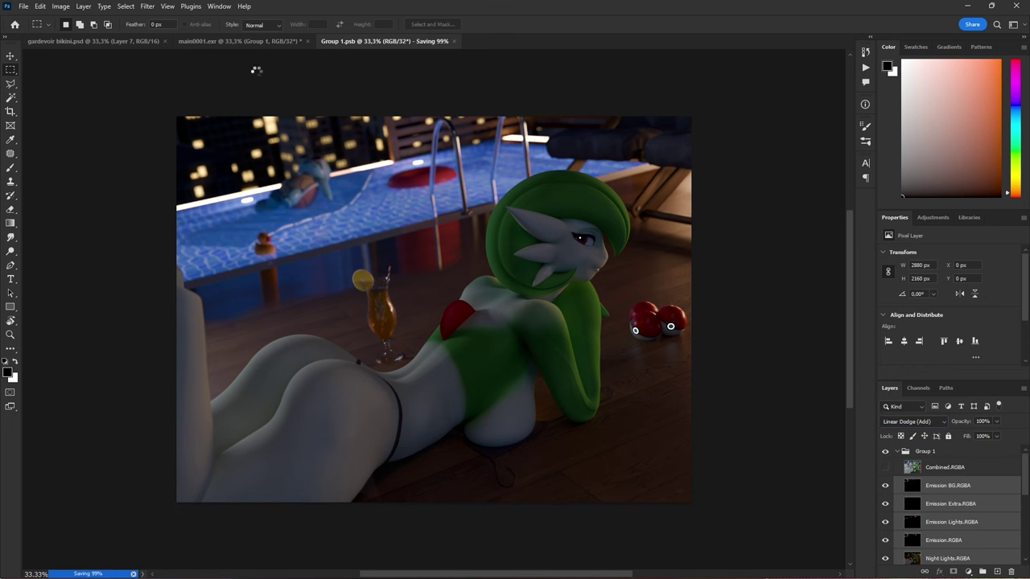
click(240, 42)
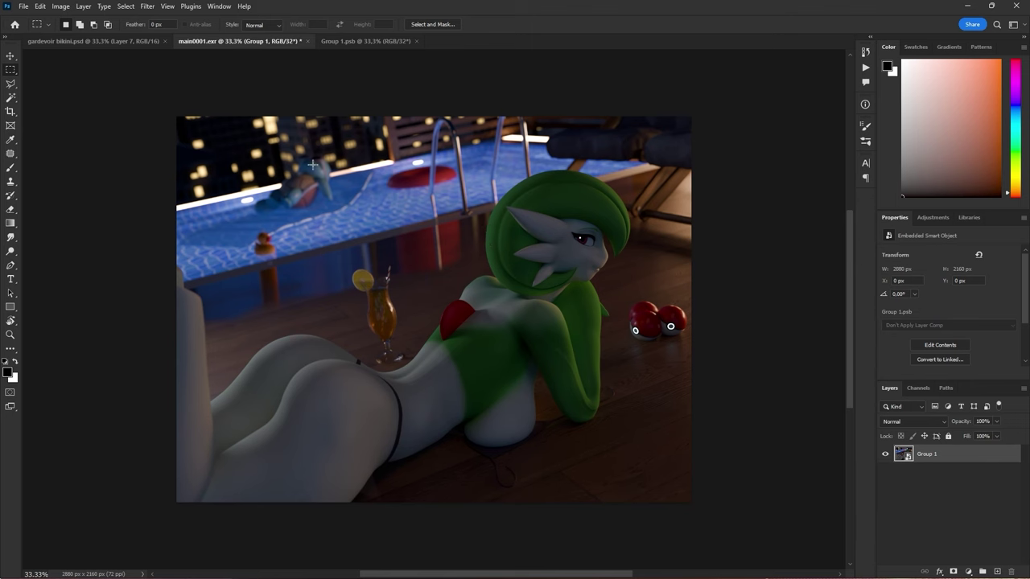
Paste the copied image into main0001.exr as a new layer, accepting the colour conversion
click(88, 41)
click(236, 42)
key(ctrl+v)
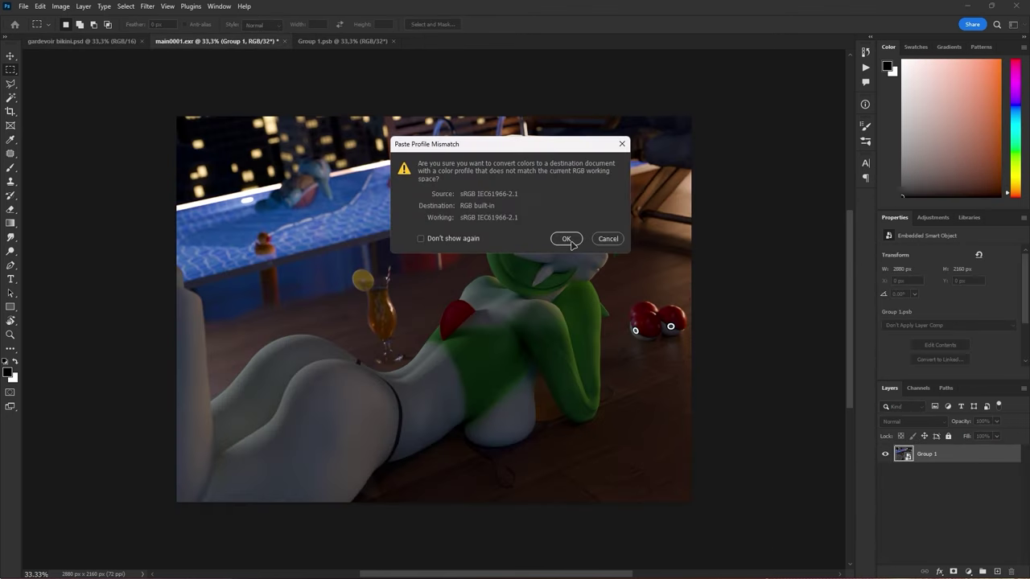
click(570, 238)
drag(926, 465, 934, 523)
key(Delete)
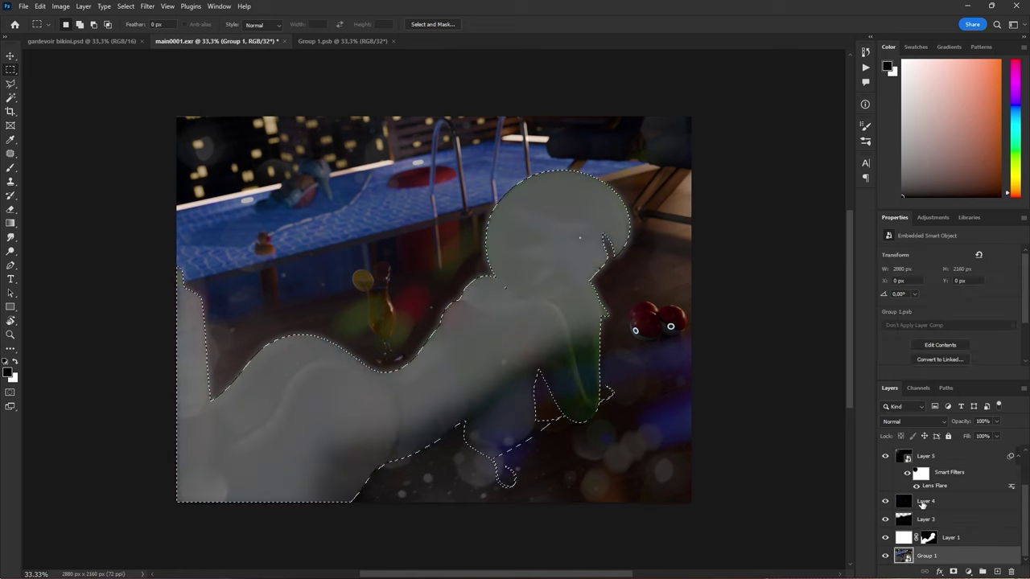
key(ctrl+v)
Hide Layers 3 and 4 and set Layer 5, Layer 6 and enblensmask to Linear Dodge (Add)
click(905, 520)
click(885, 524)
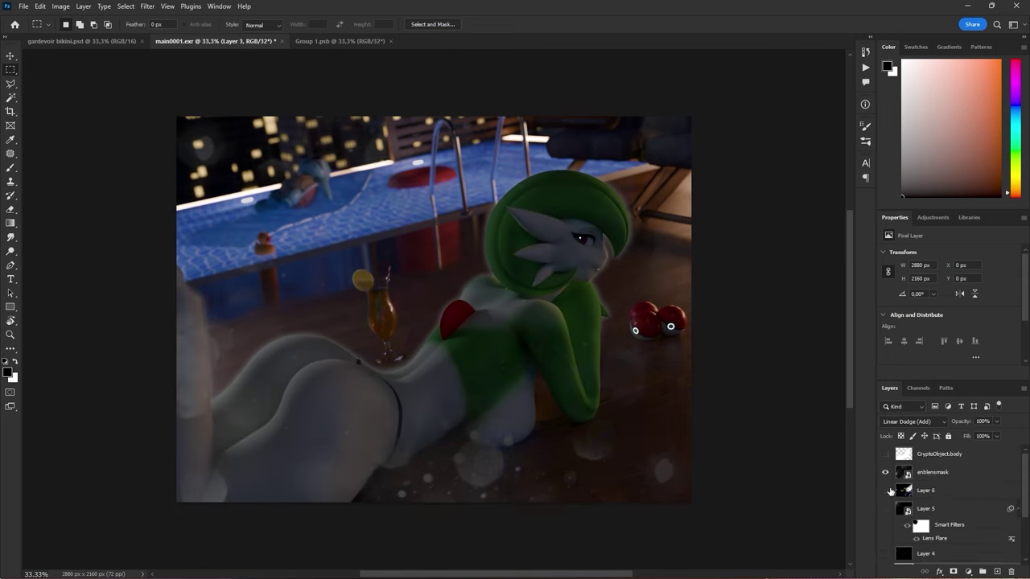
click(886, 501)
click(926, 457)
click(907, 422)
click(898, 394)
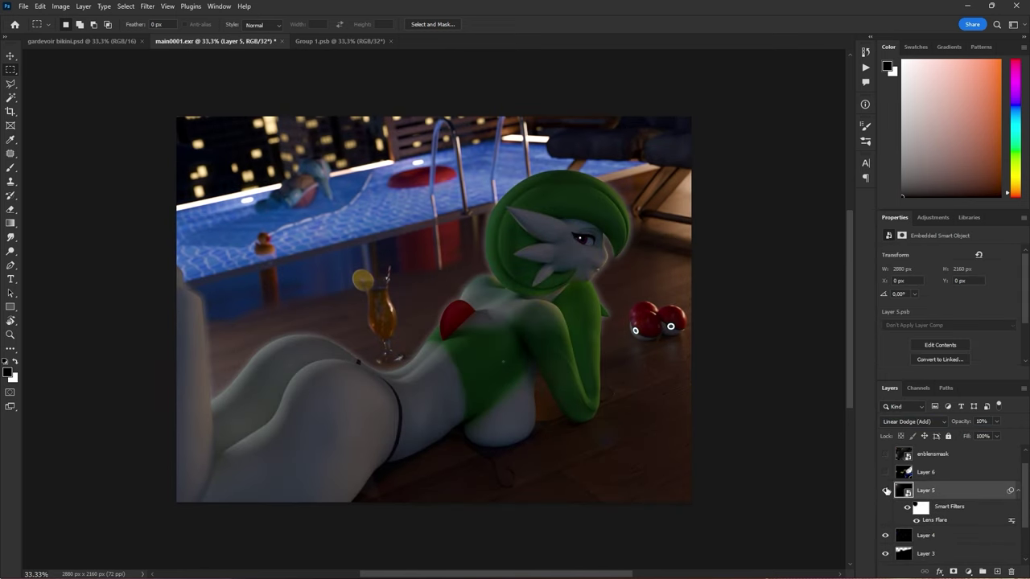
click(925, 472)
click(909, 421)
click(905, 531)
click(931, 455)
click(886, 454)
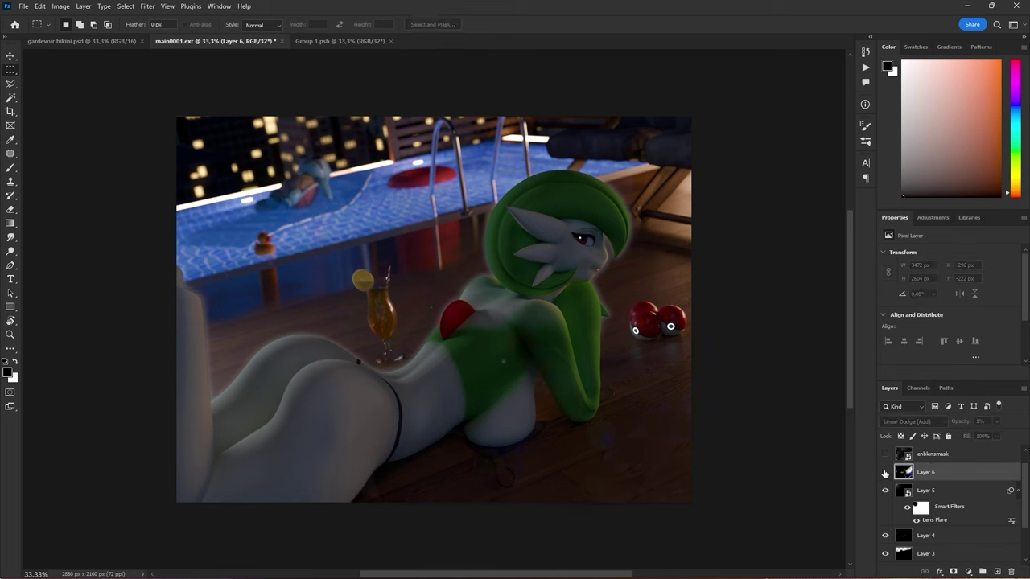
click(909, 422)
click(905, 531)
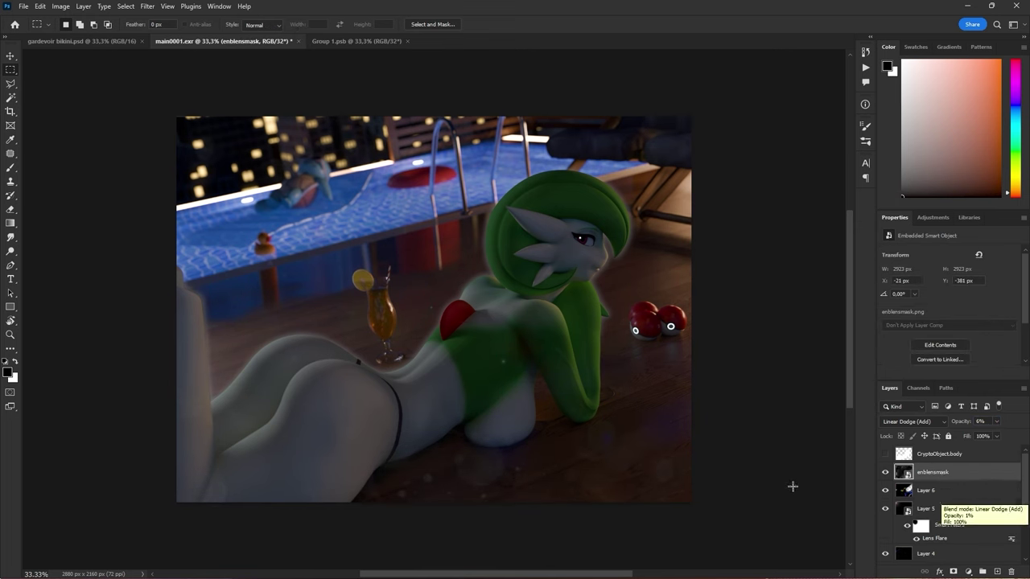
Stamp visible layers into Layer 8, convert it to a smart object, and open Camera Raw Filter
key(ctrl+shift+alt+e)
right_click(922, 474)
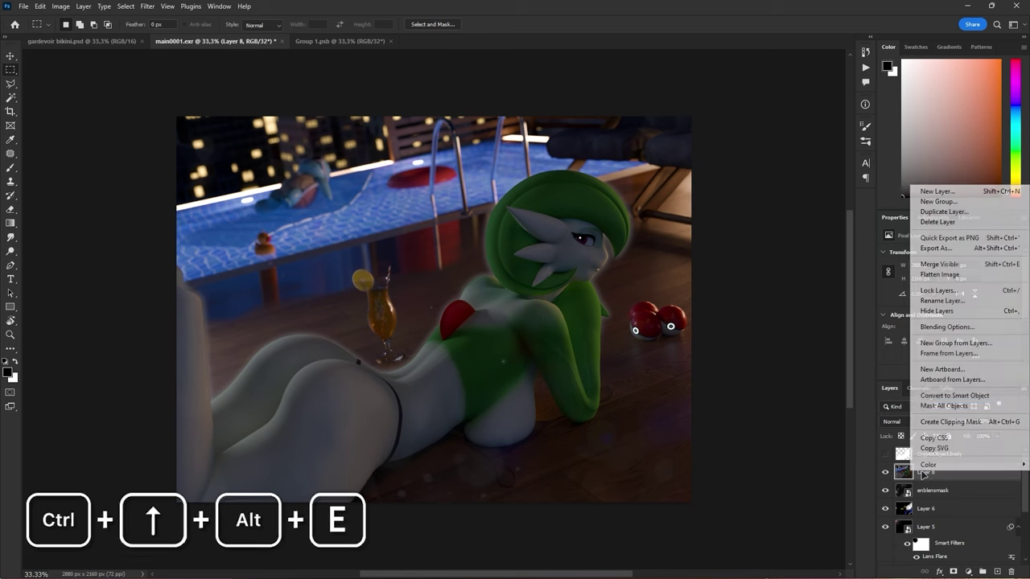
click(942, 395)
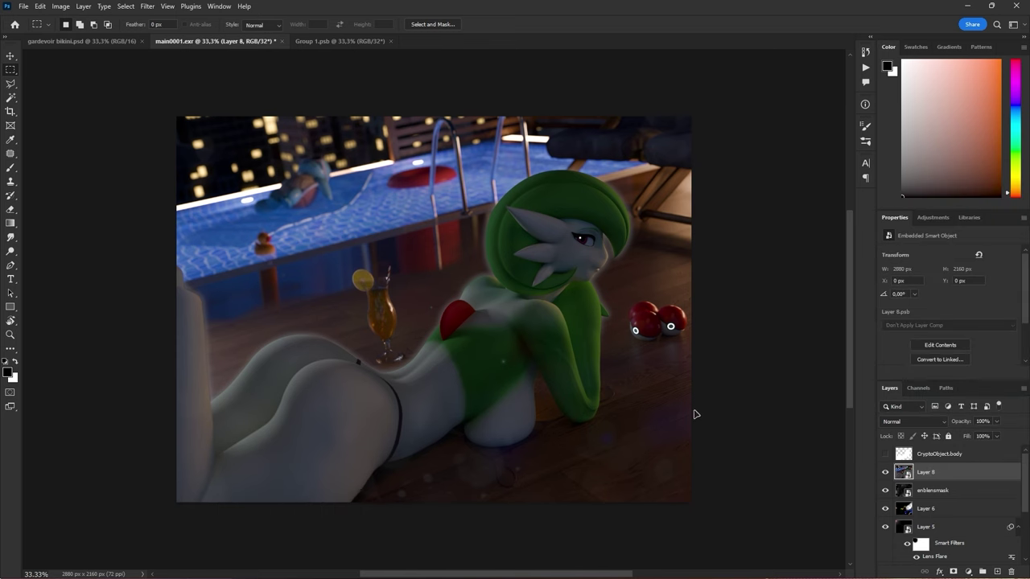
key(ctrl+shift+a)
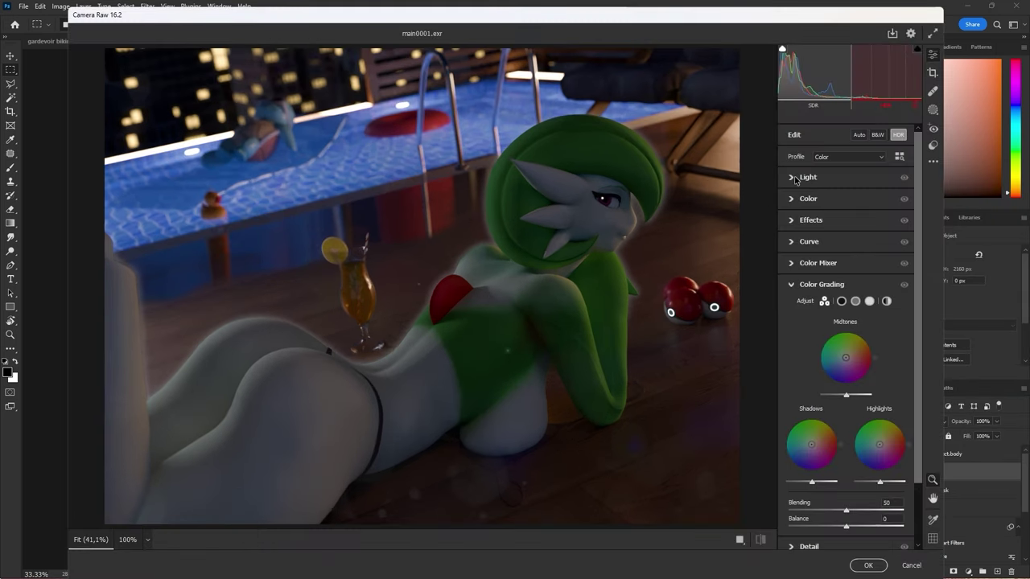
Set Light to Exposure +0.20, Contrast +7, Highlights -11 and Whites +5
click(790, 183)
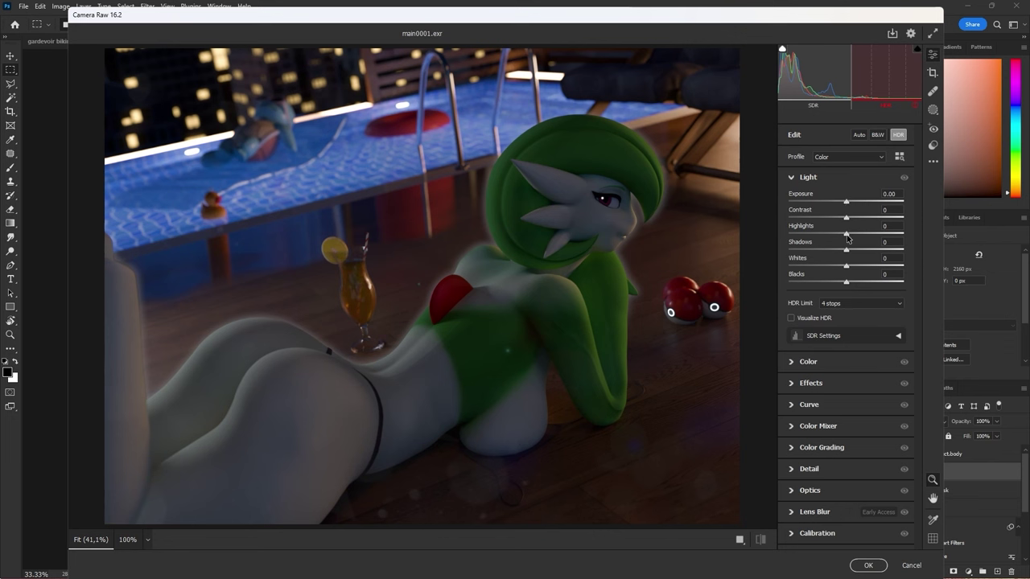
drag(847, 238, 852, 251)
drag(846, 201, 850, 217)
drag(846, 265, 844, 284)
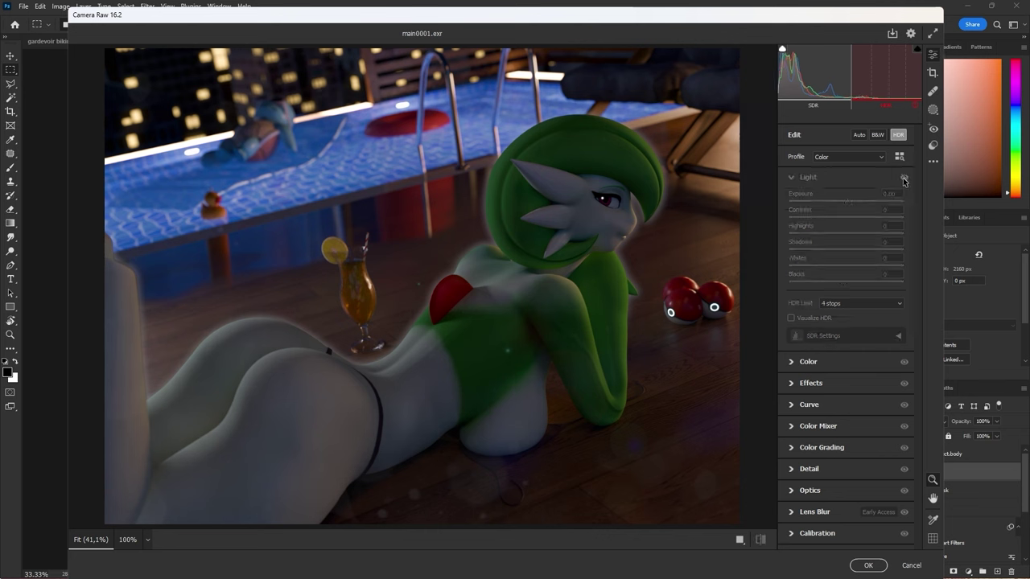
click(804, 178)
Set Color to Temperature -6, Tint +4, Vibrance +12 and Saturation -11
click(792, 200)
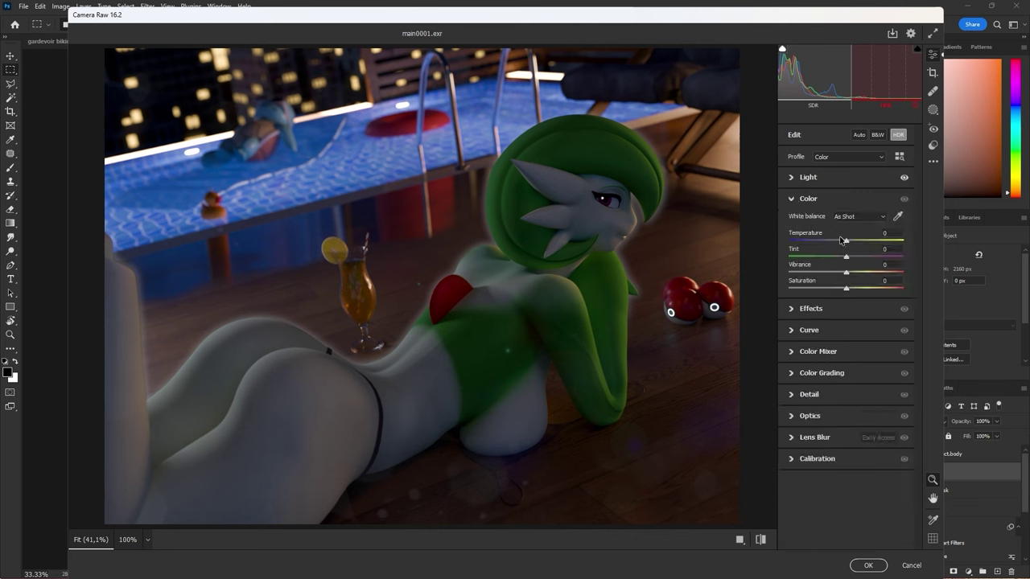
drag(849, 243, 844, 244)
drag(845, 258, 854, 272)
drag(846, 289, 840, 288)
Check the Grain amount, then tint midtones cool blue, highlights warm and shadows blue
click(790, 200)
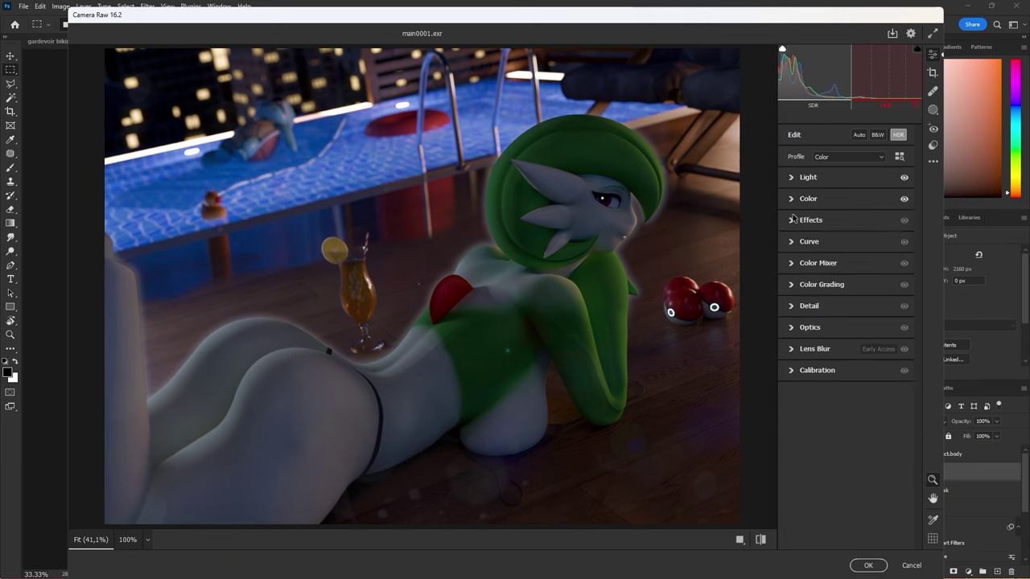
click(797, 219)
click(857, 310)
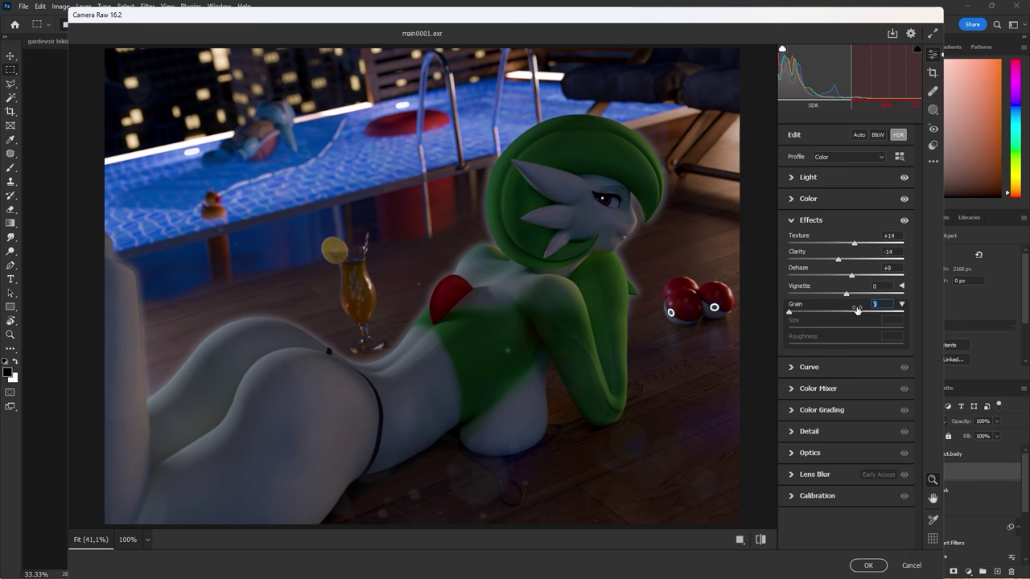
click(791, 220)
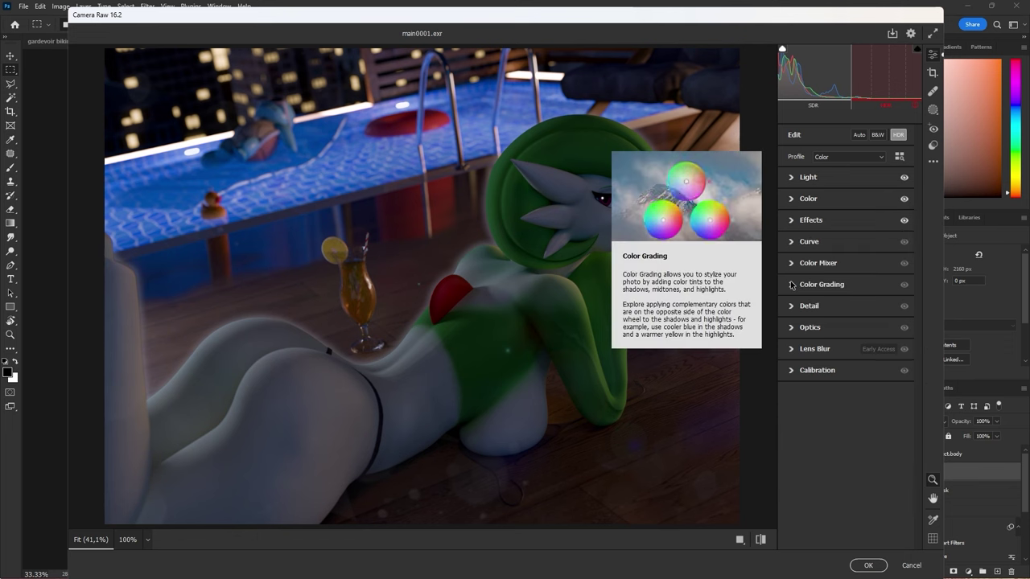
click(791, 285)
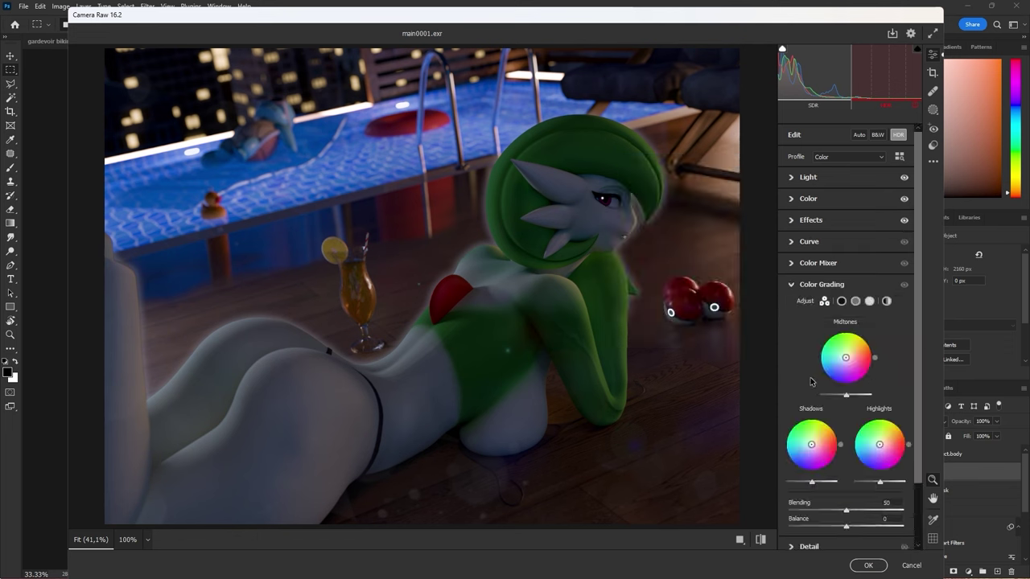
drag(845, 362, 850, 354)
drag(880, 444, 886, 441)
drag(812, 444, 803, 454)
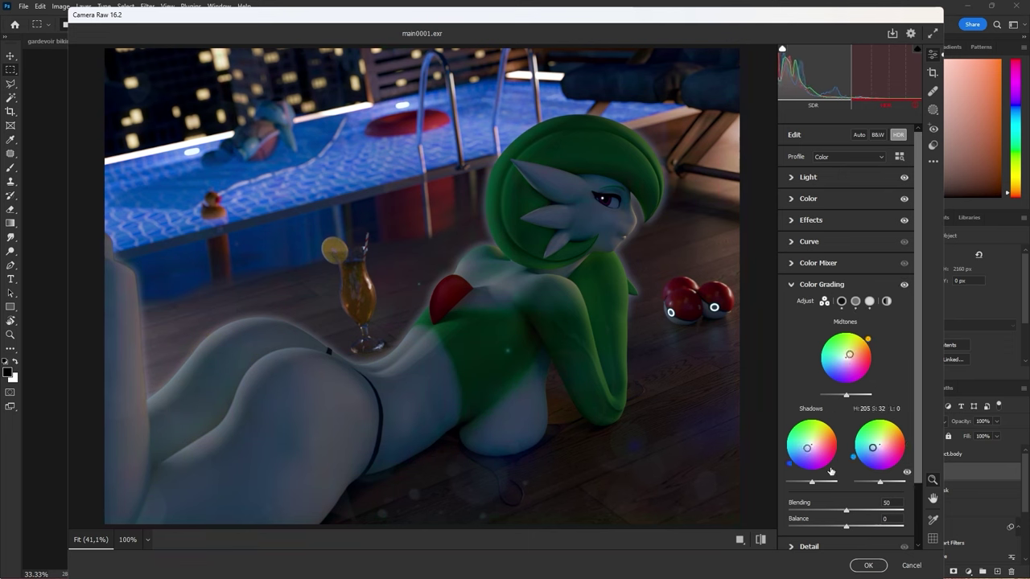
drag(885, 440, 886, 442)
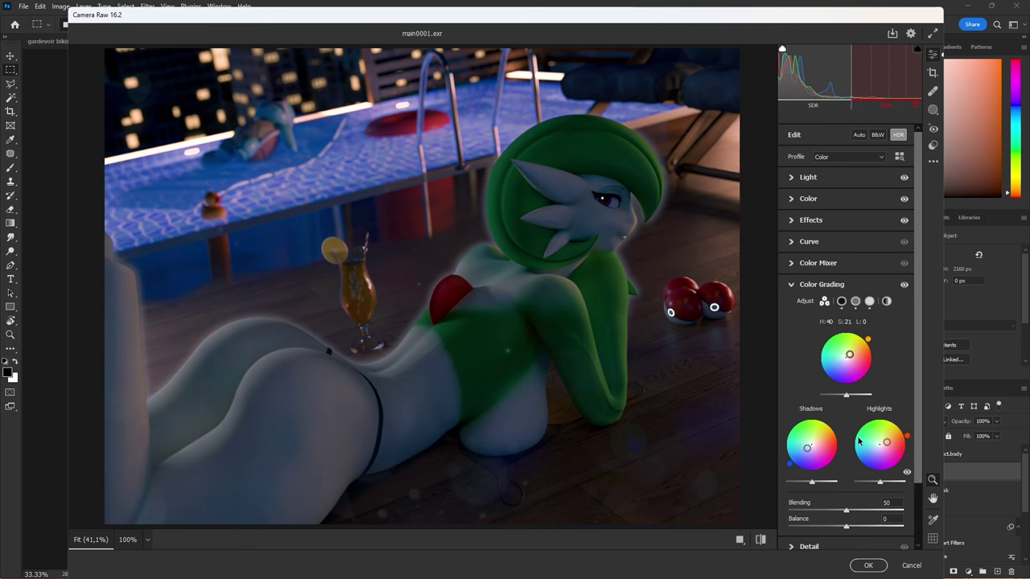
Brighten the Blues luminance to +14 and Greens to +18 in the Color Mixer
click(819, 264)
click(861, 312)
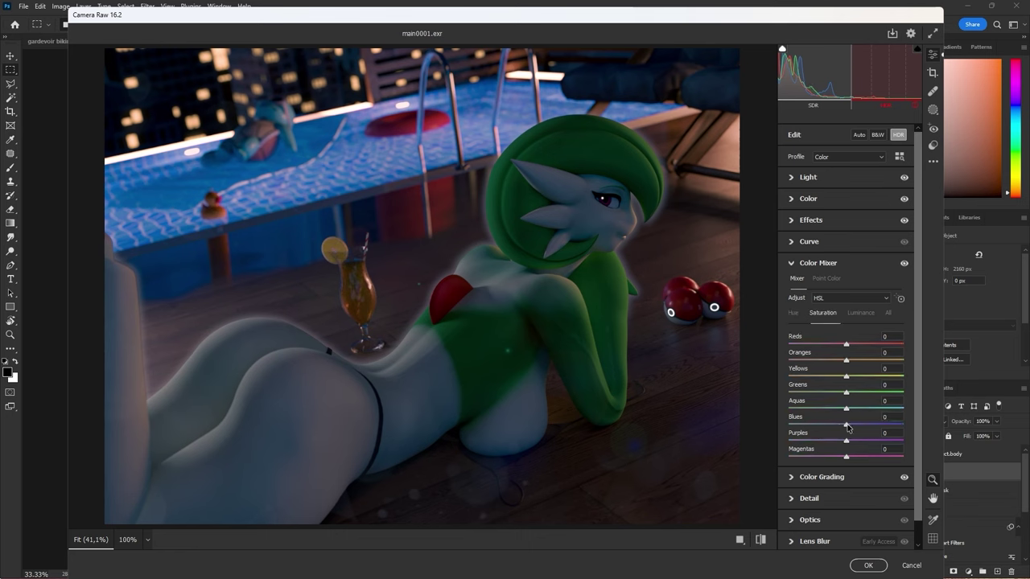
drag(846, 424, 856, 392)
Shift the shadows tint to hue 39, saturation 12 and apply the Camera Raw filter
click(821, 478)
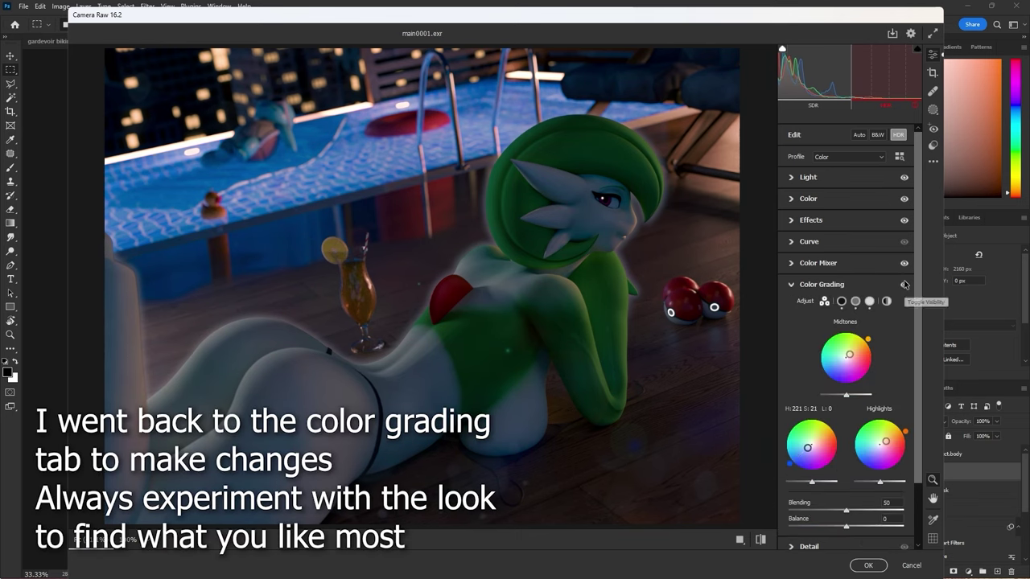
drag(808, 447, 814, 443)
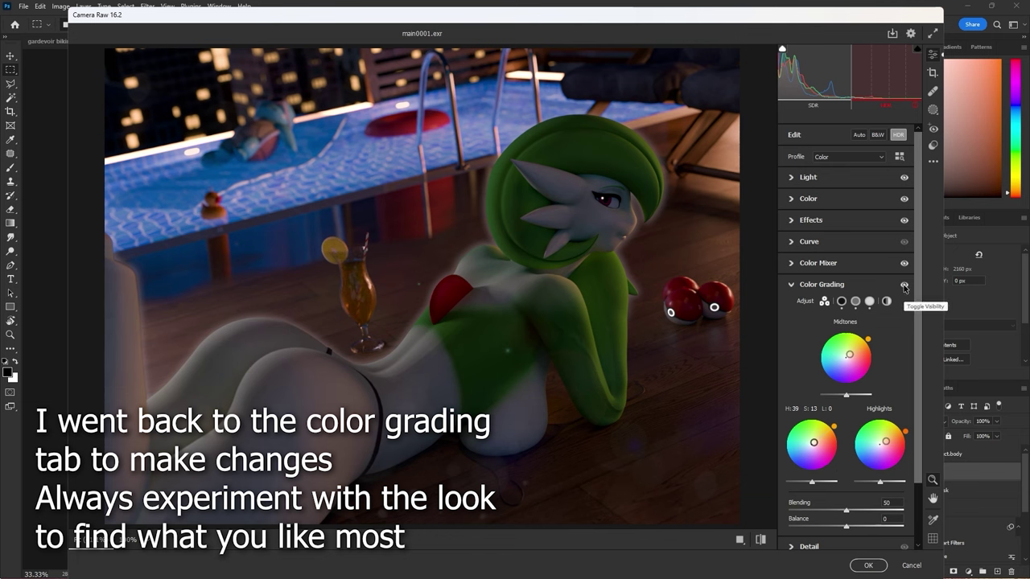
click(867, 565)
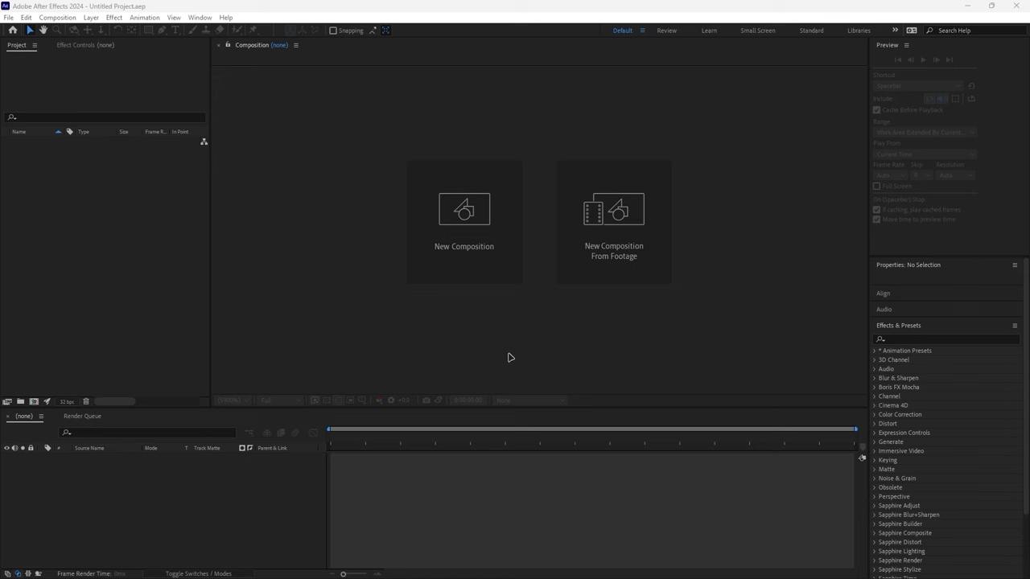
Import Main0001.exr as an EXR image sequence into the project
right_click(59, 222)
mouse_move(146, 272)
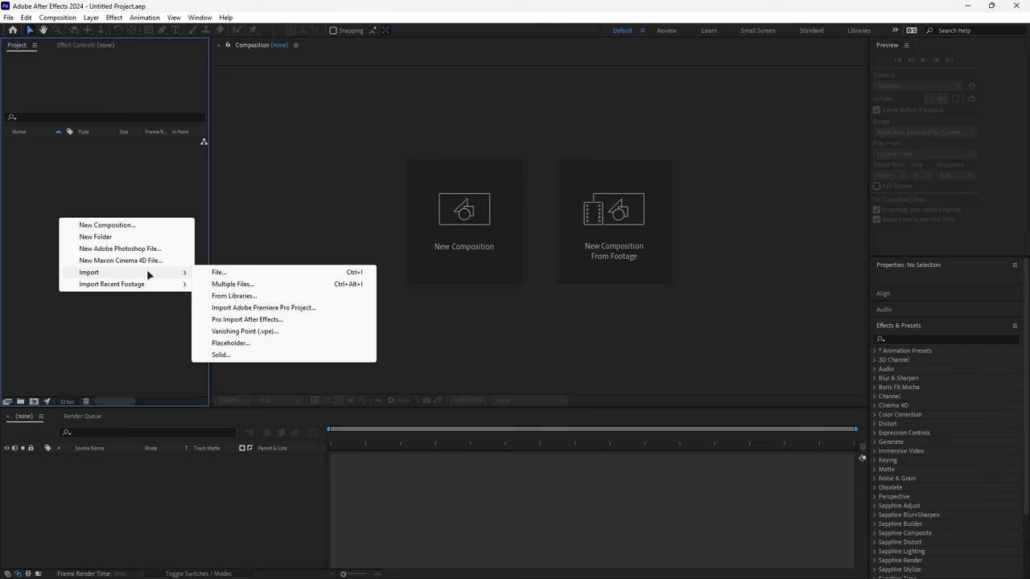
click(201, 274)
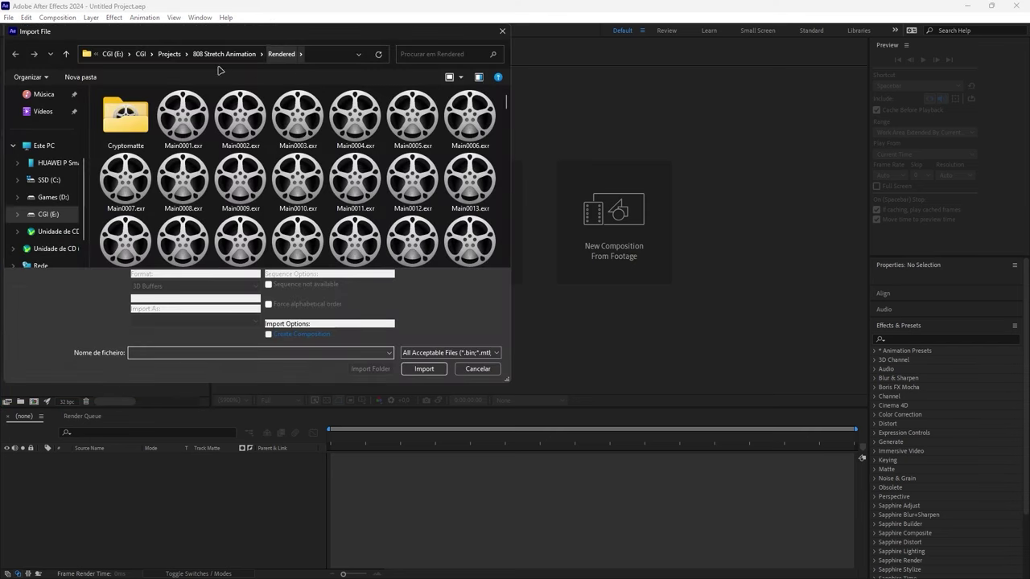
click(175, 129)
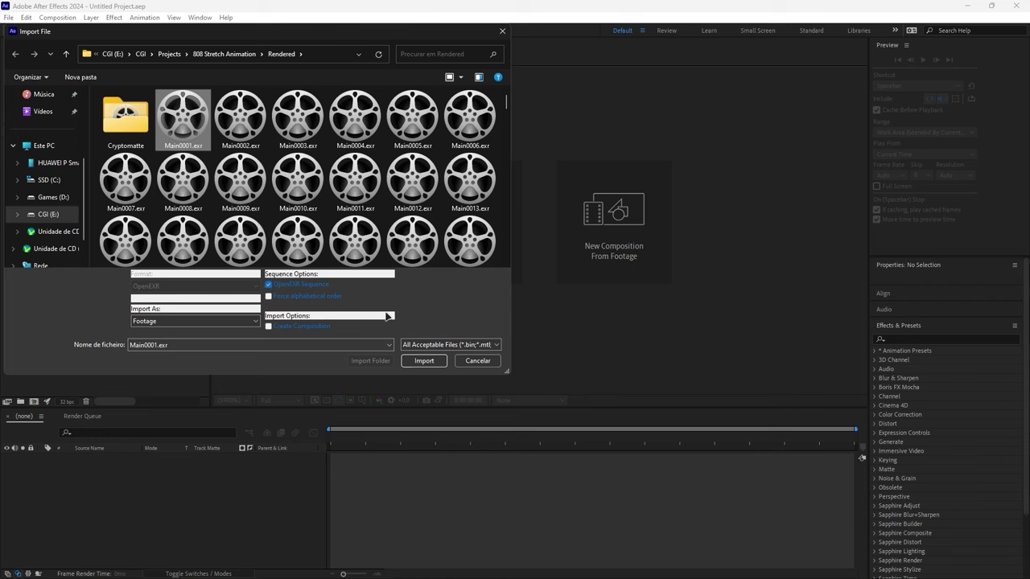
click(426, 363)
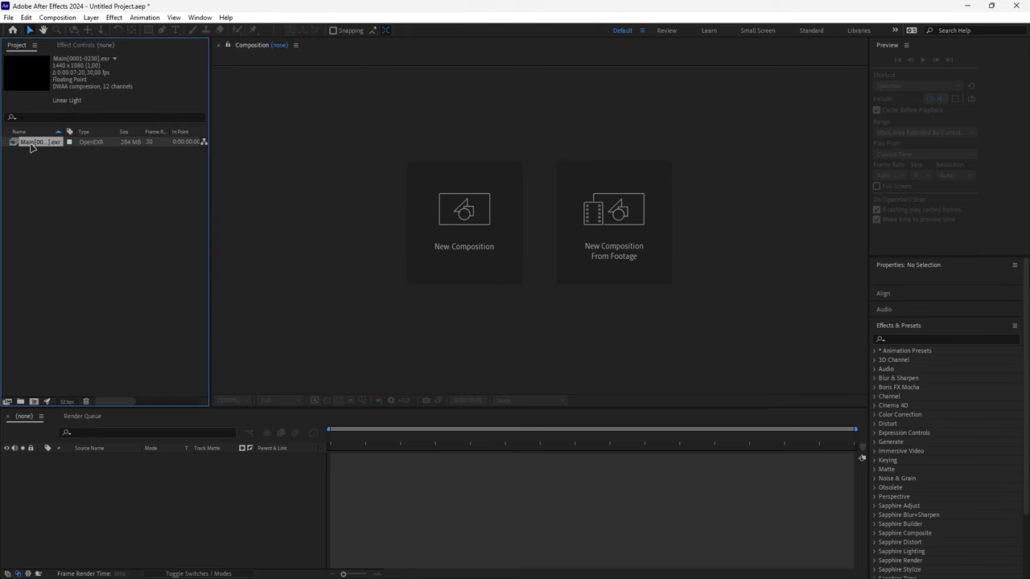
Interpret the Main[0001-0230].exr footage at 24 frames per second
right_click(33, 144)
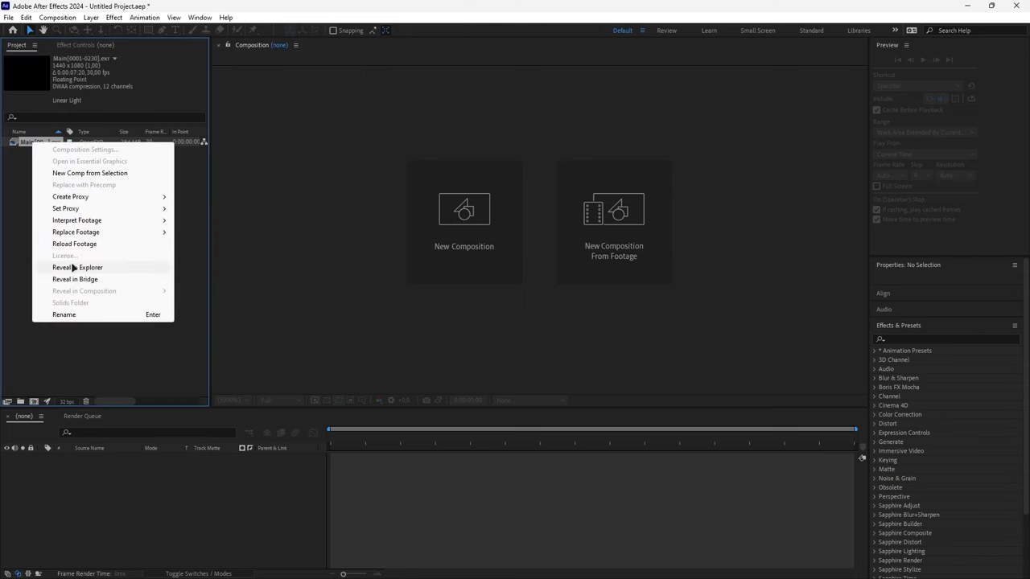
mouse_move(160, 220)
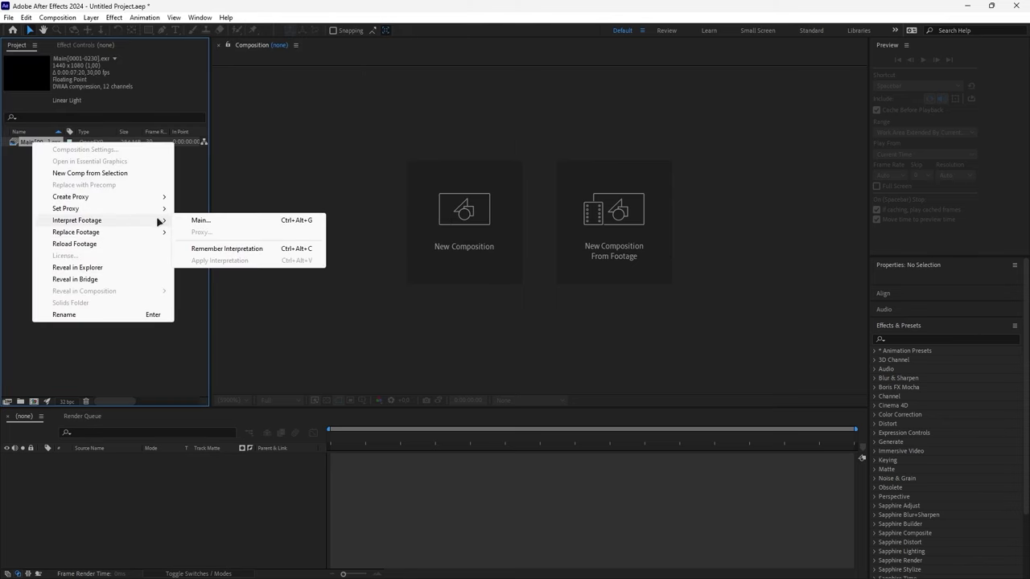
click(200, 220)
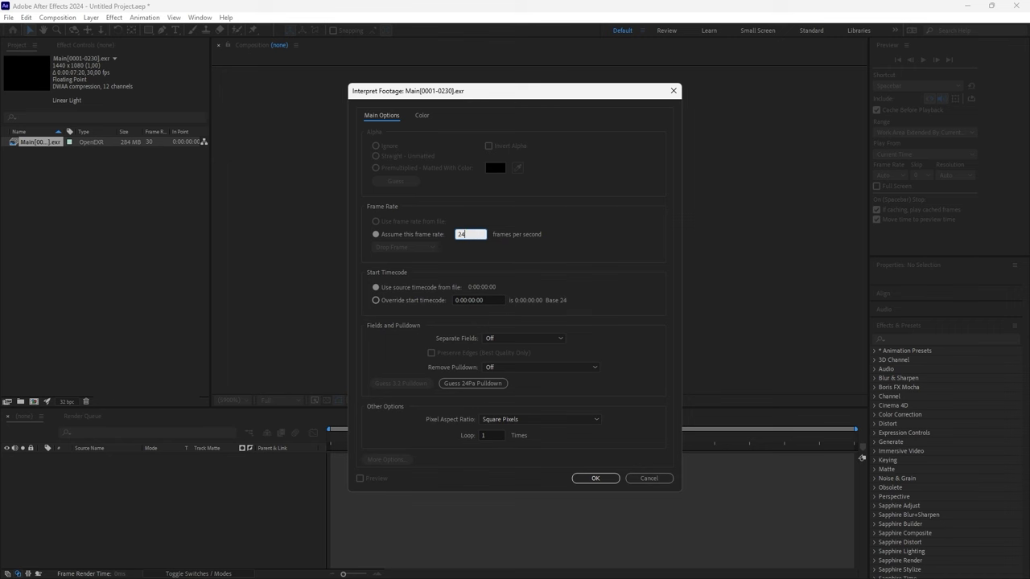
click(596, 478)
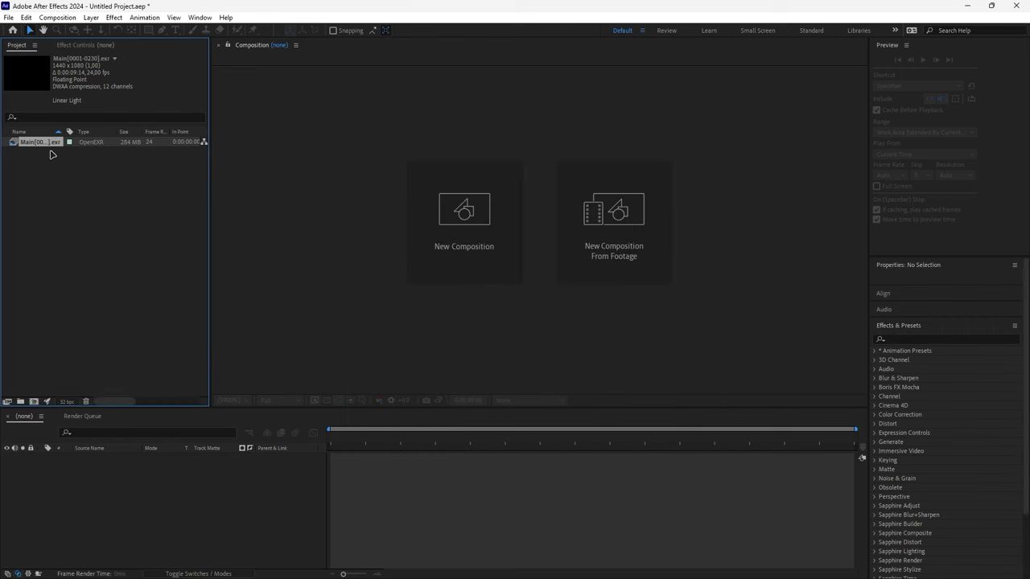
Build a Main comp from the EXR footage and apply EXtractoR to its layer
drag(31, 143, 123, 486)
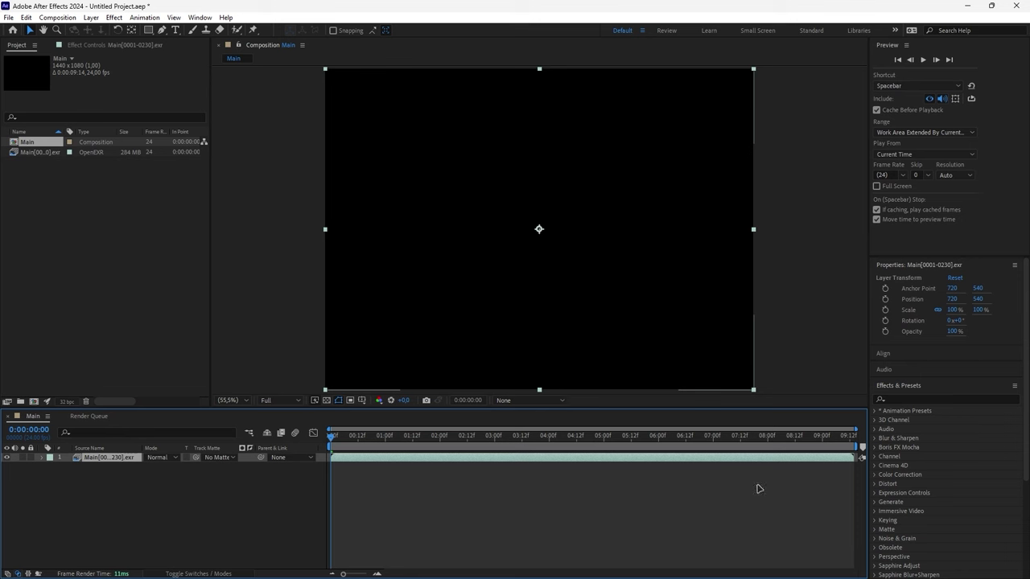
click(902, 399)
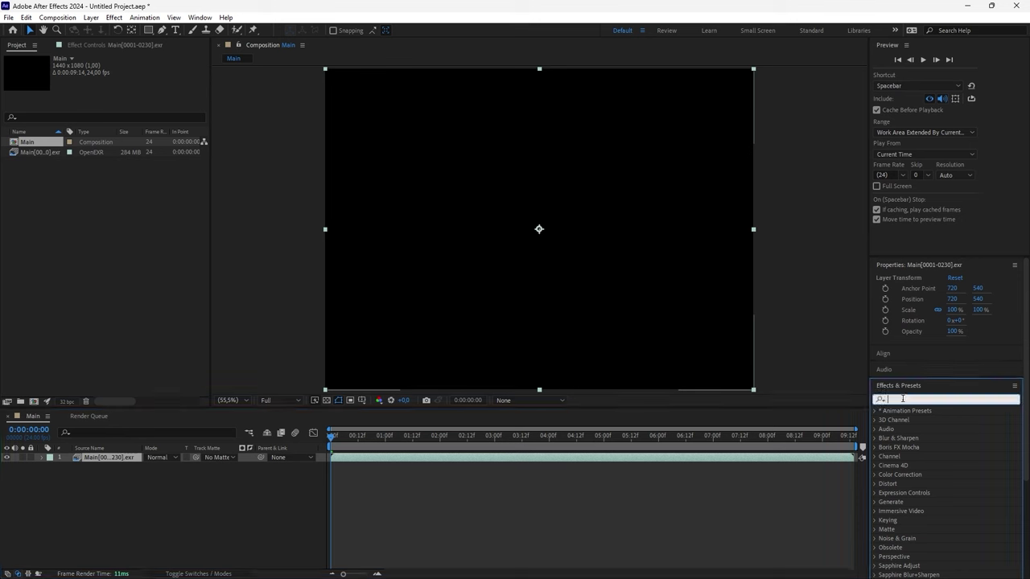
text(extractor)
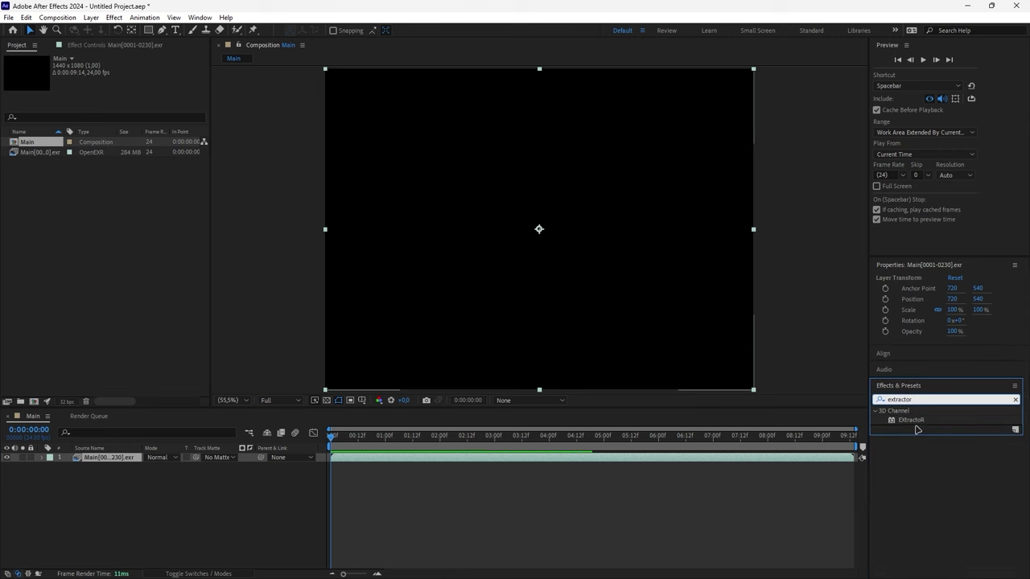
drag(911, 420, 104, 459)
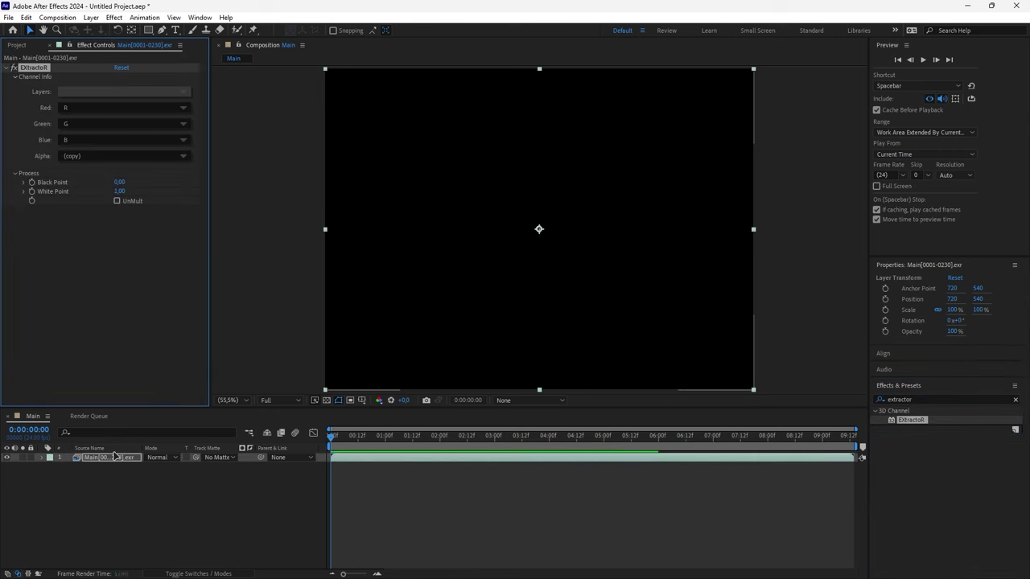
Preview the Beauty, Emission and Glow passes in EXtractoR, ending on Beauty
click(69, 92)
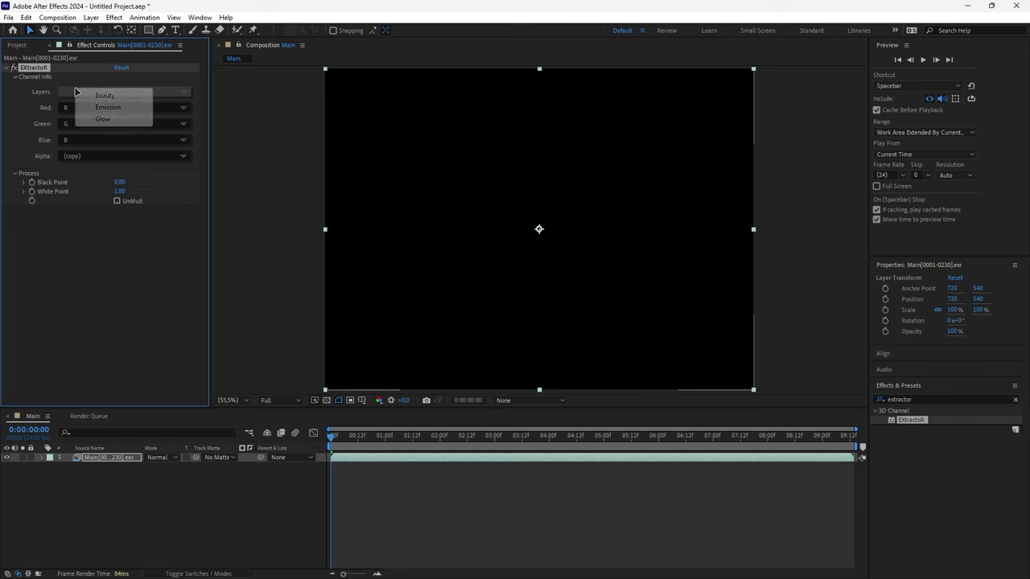
click(97, 96)
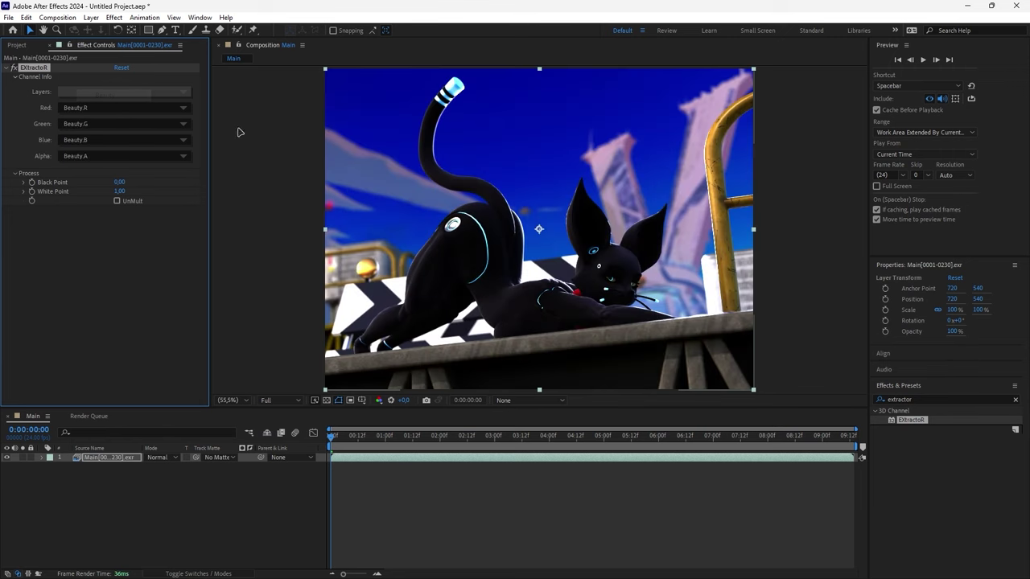
click(69, 94)
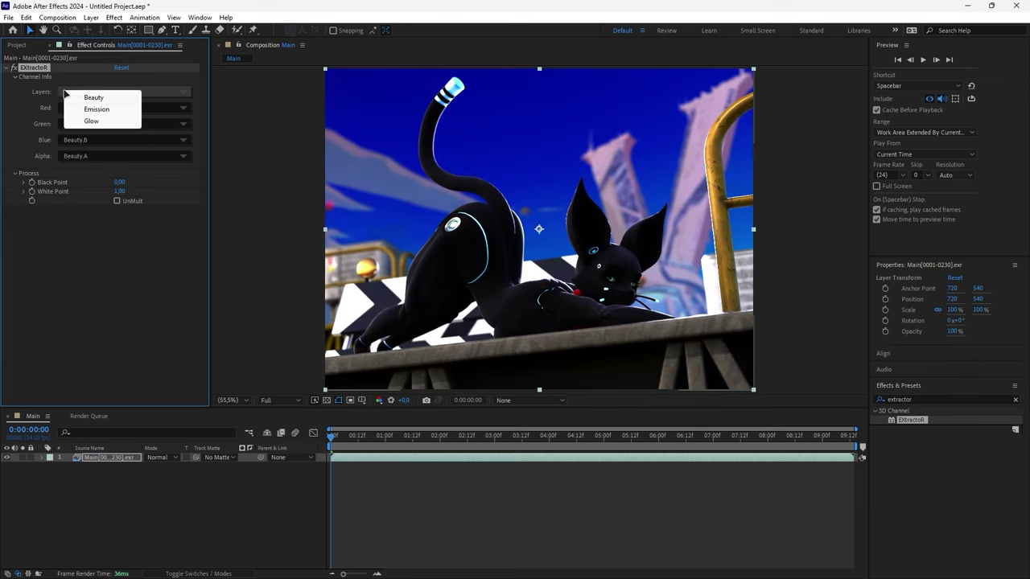
click(105, 110)
click(84, 95)
click(111, 125)
click(84, 94)
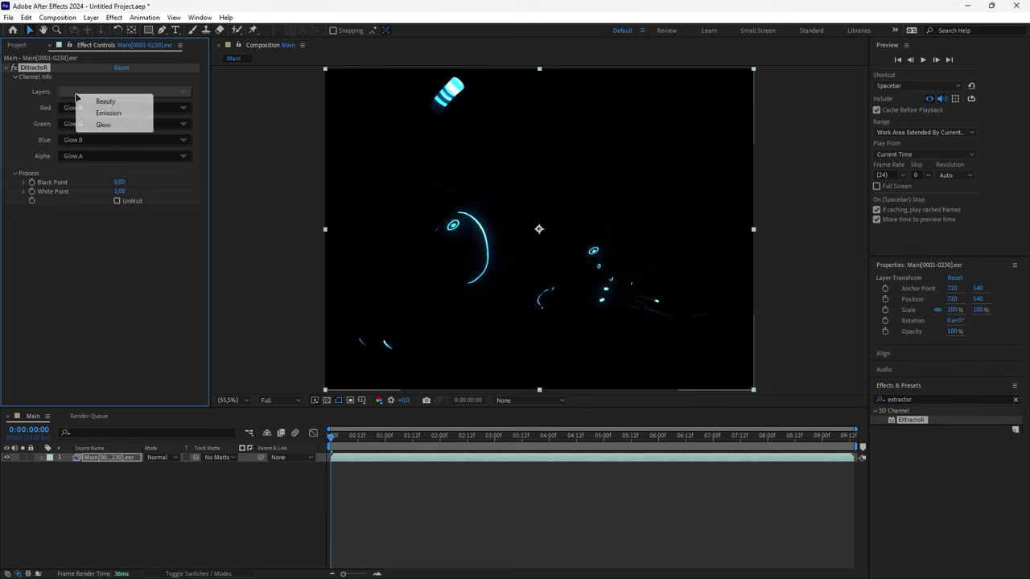
click(113, 102)
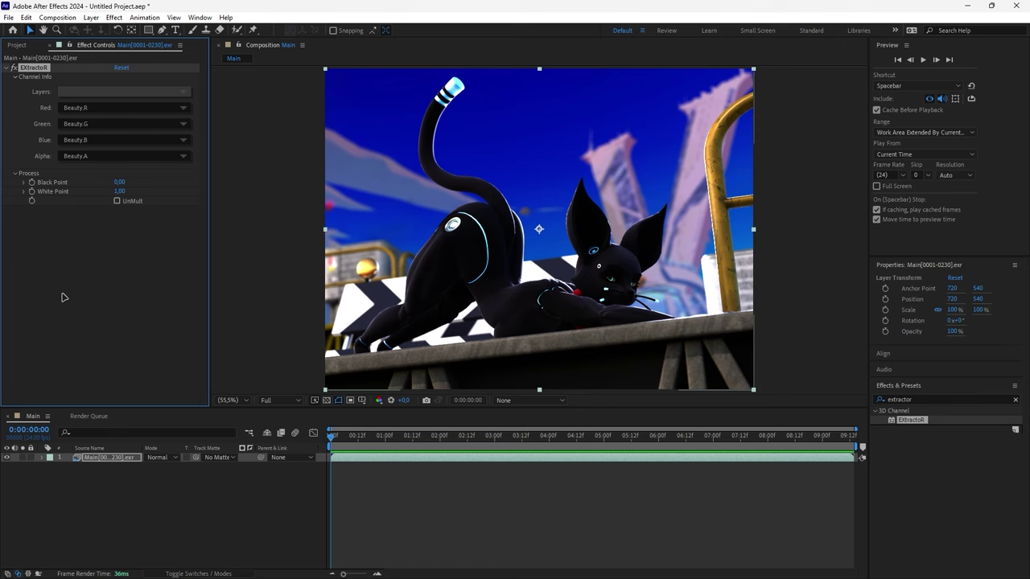
Locate the colormanagement folder in Blender 4.1's datafiles directory
key(super+e)
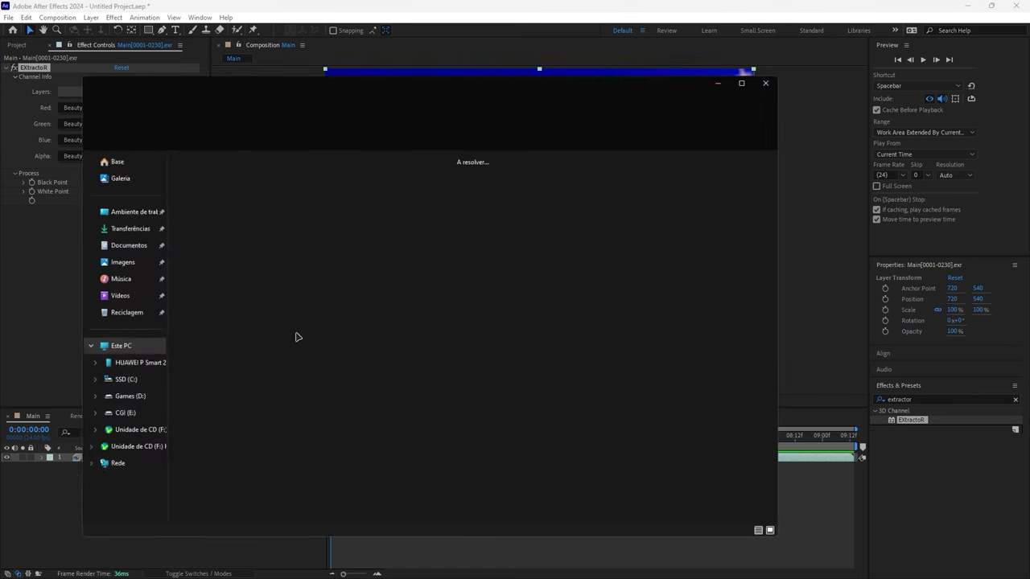
double_click(354, 178)
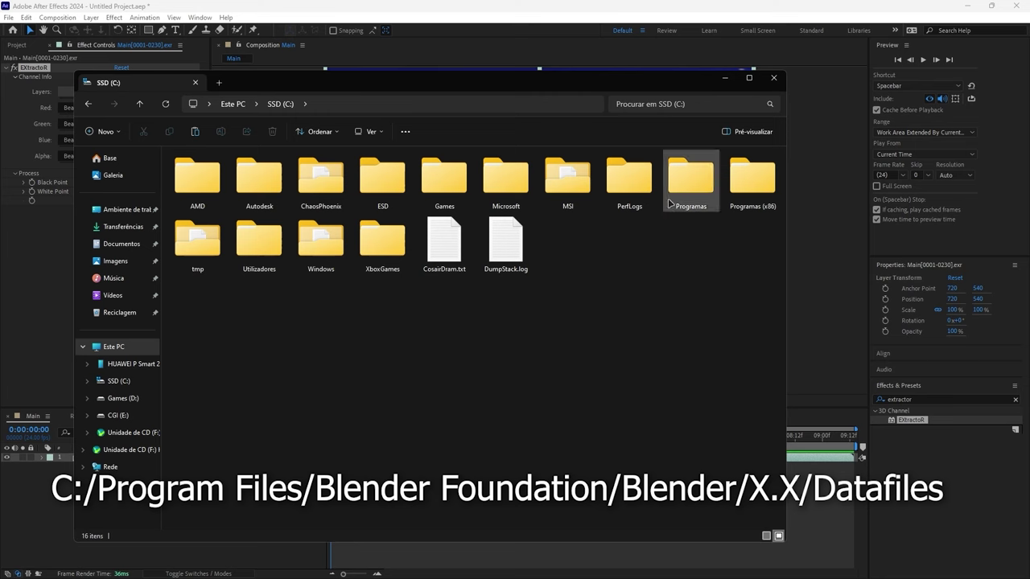
double_click(690, 177)
double_click(500, 185)
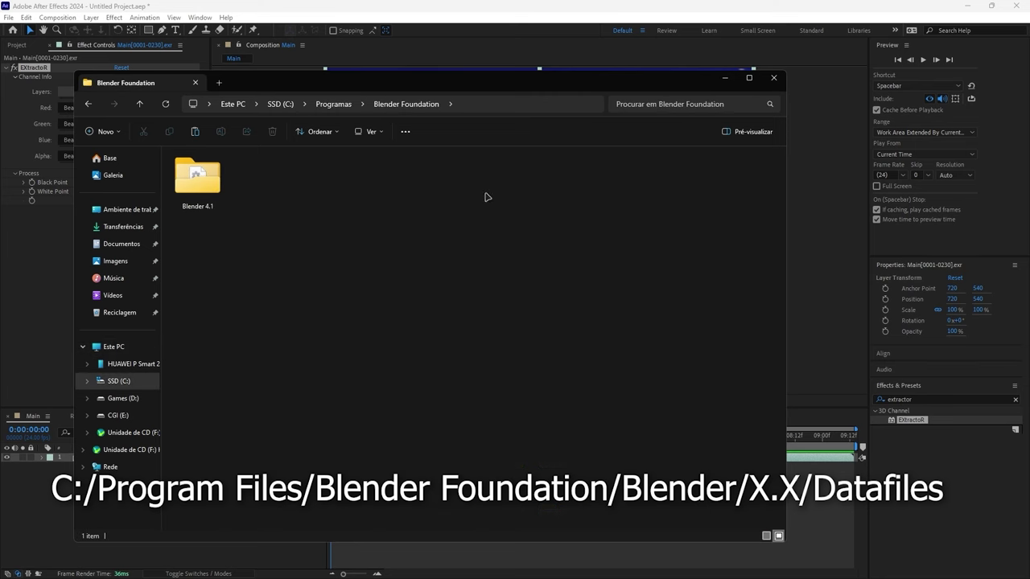
double_click(201, 208)
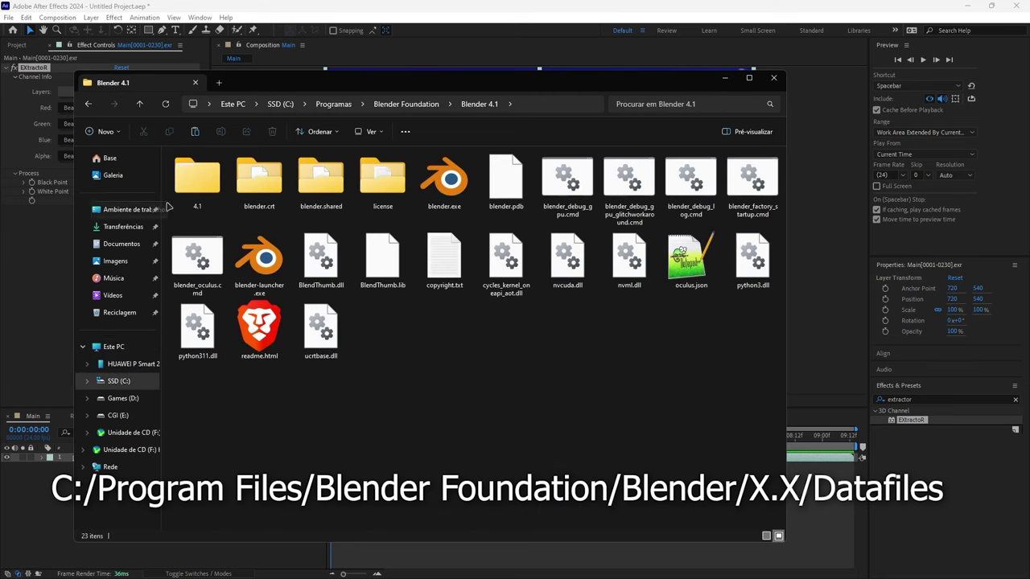
double_click(189, 198)
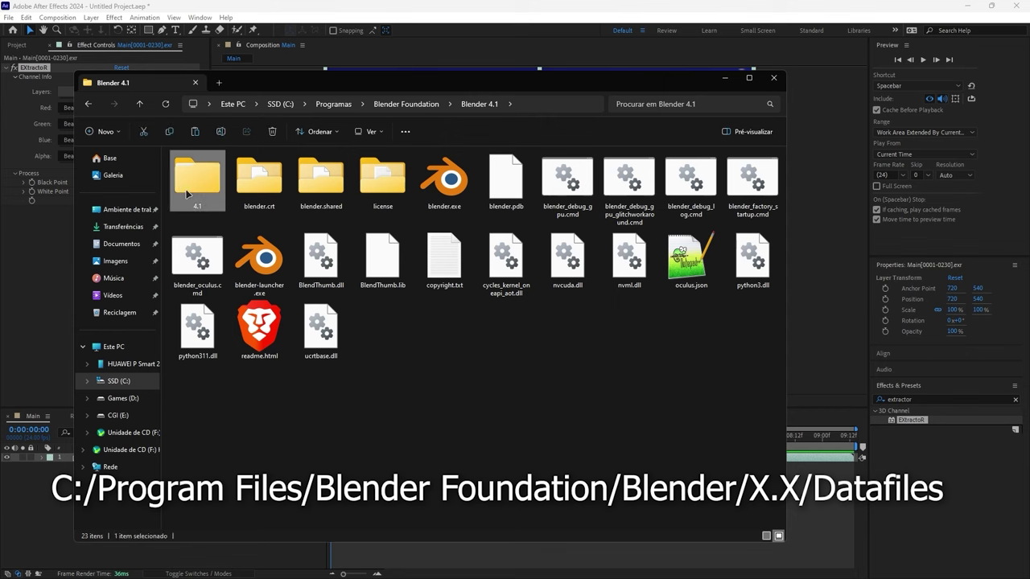
double_click(199, 191)
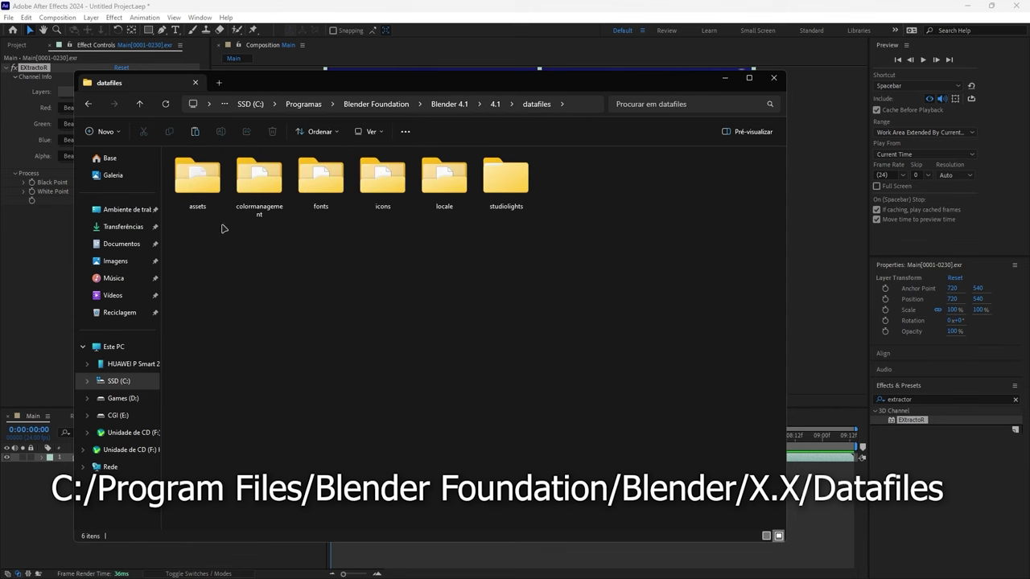
click(259, 189)
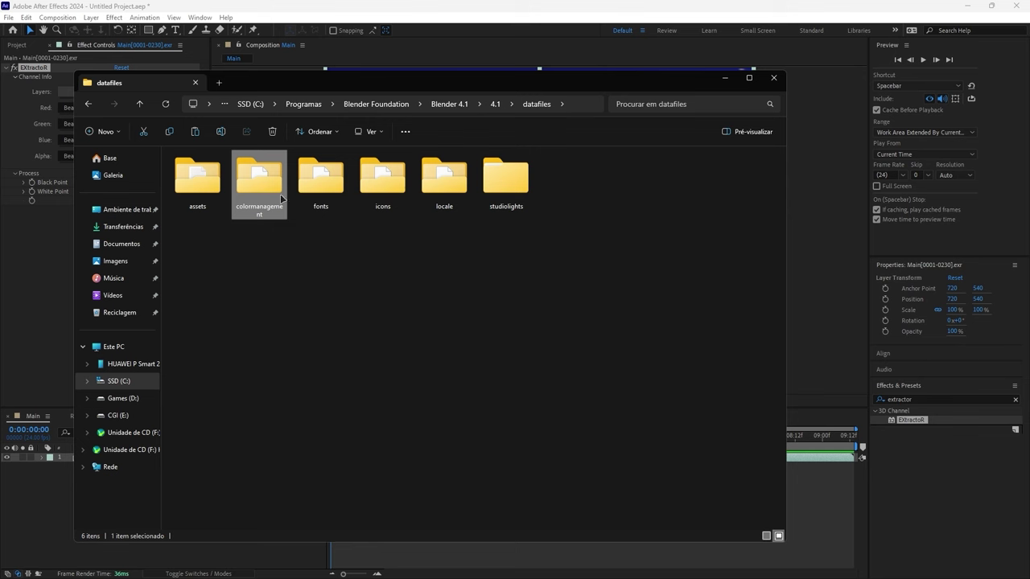
Paste the folder into After Effects 2024's Support Files/OpenColorIO-Configs, granting admin permission
click(306, 105)
double_click(189, 201)
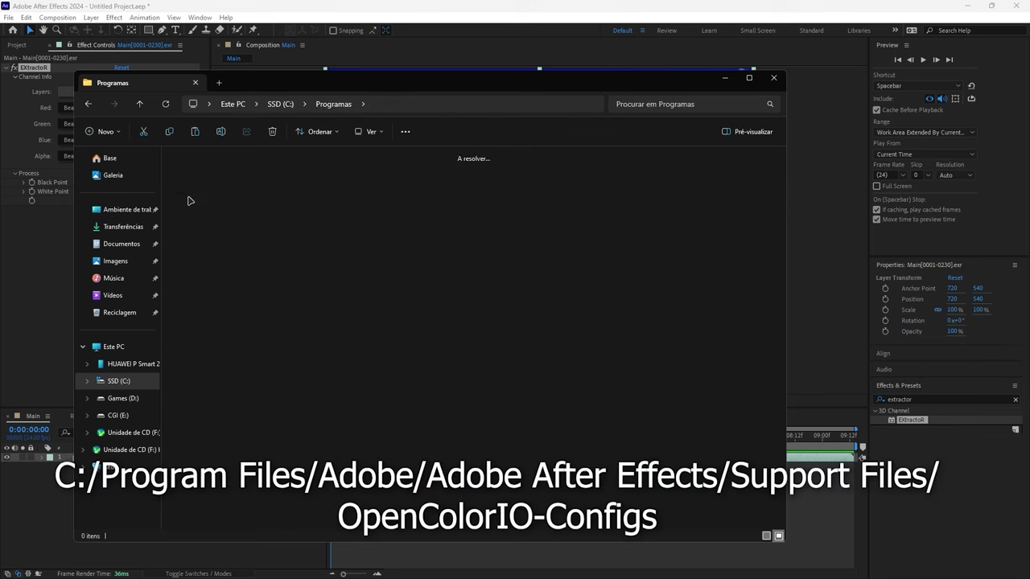
double_click(258, 208)
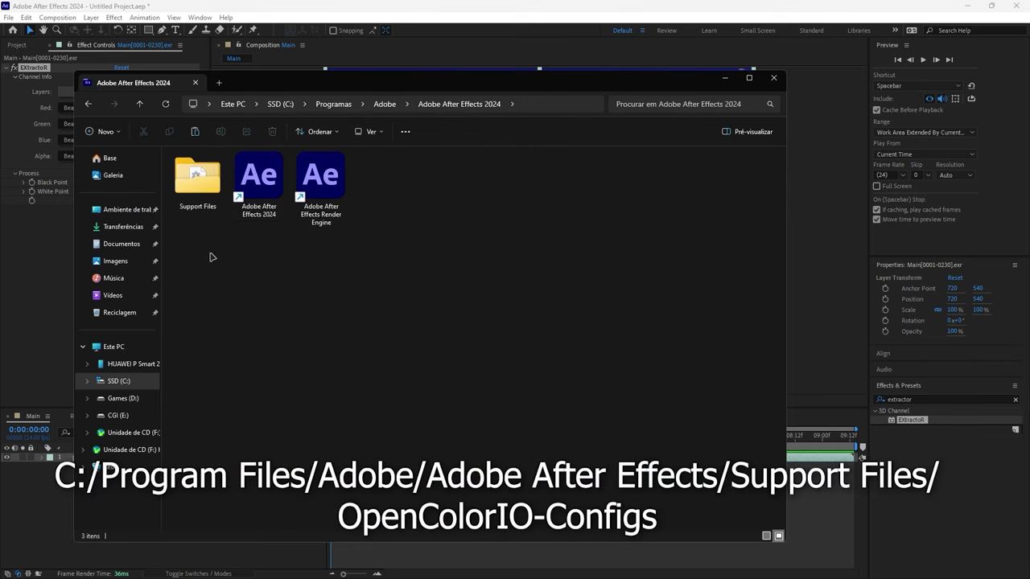
double_click(191, 191)
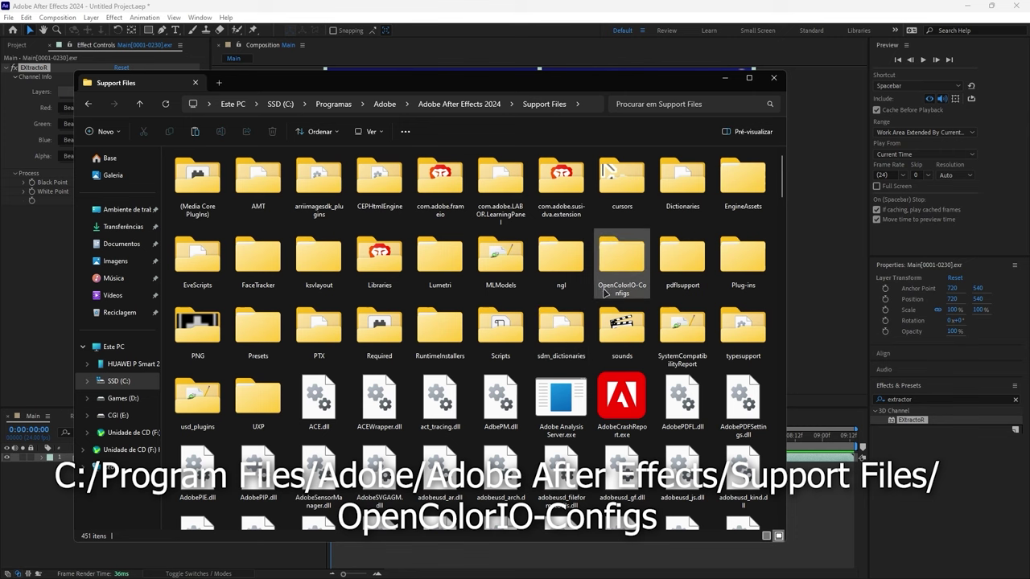
double_click(620, 276)
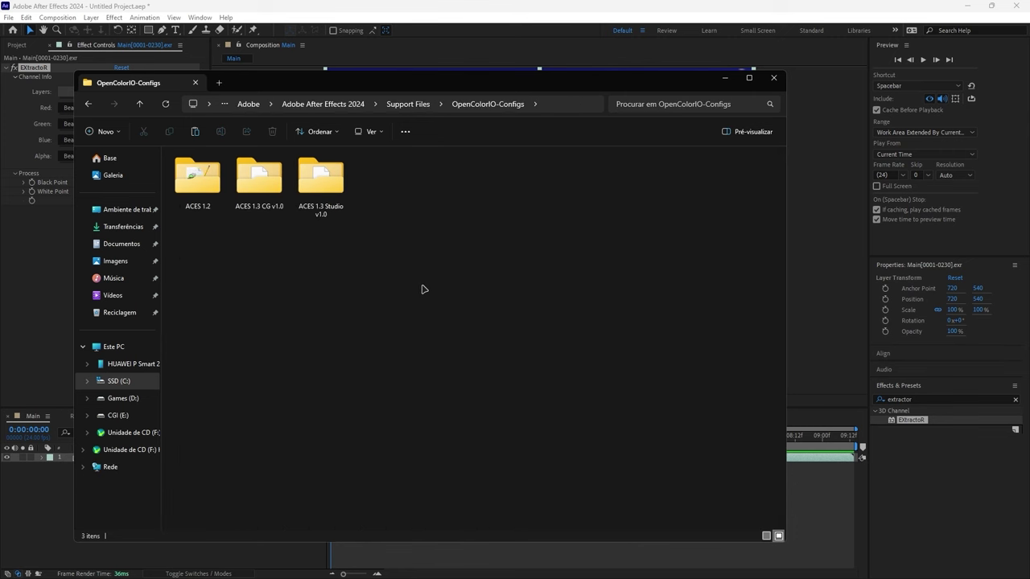
key(ctrl+v)
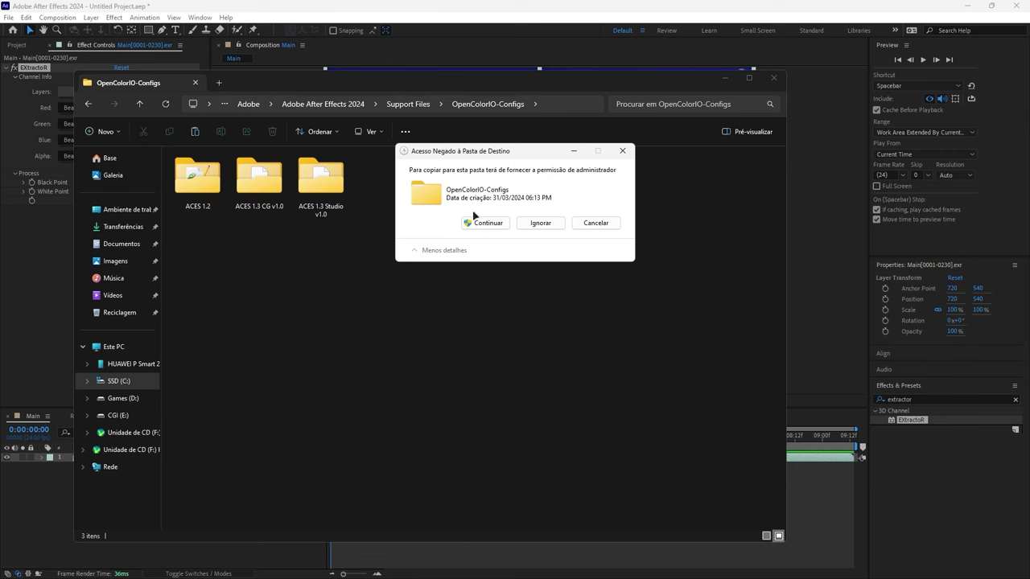
click(475, 220)
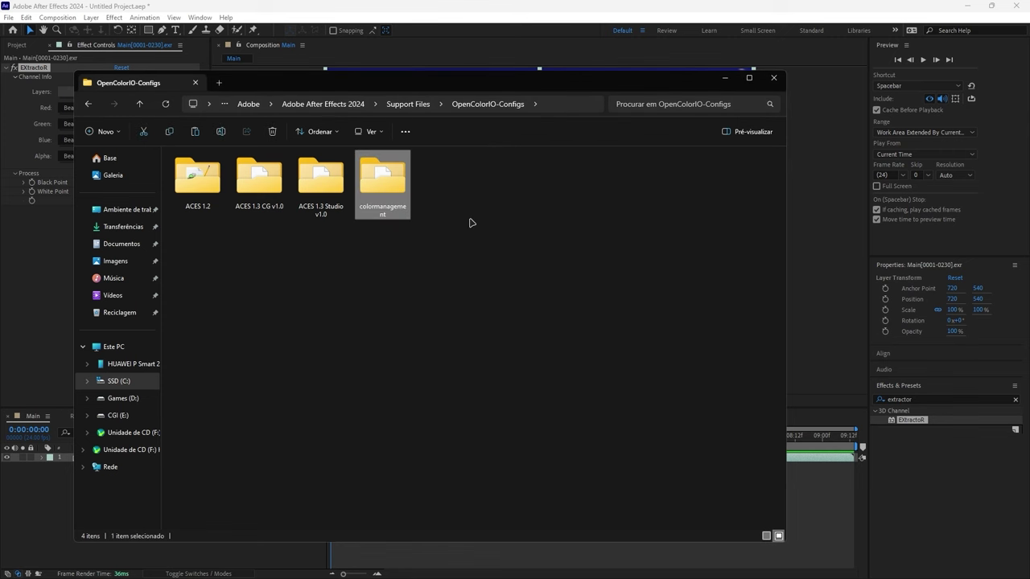
Rename the pasted folder to 'Blender' and close File Explorer
key(F2)
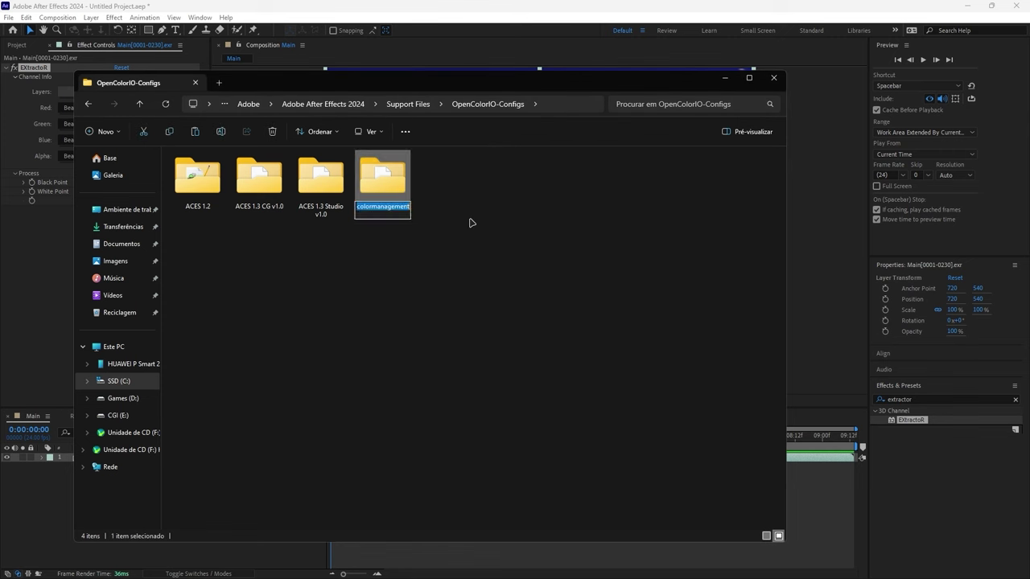
text(Blender)
key(Return)
key(Return)
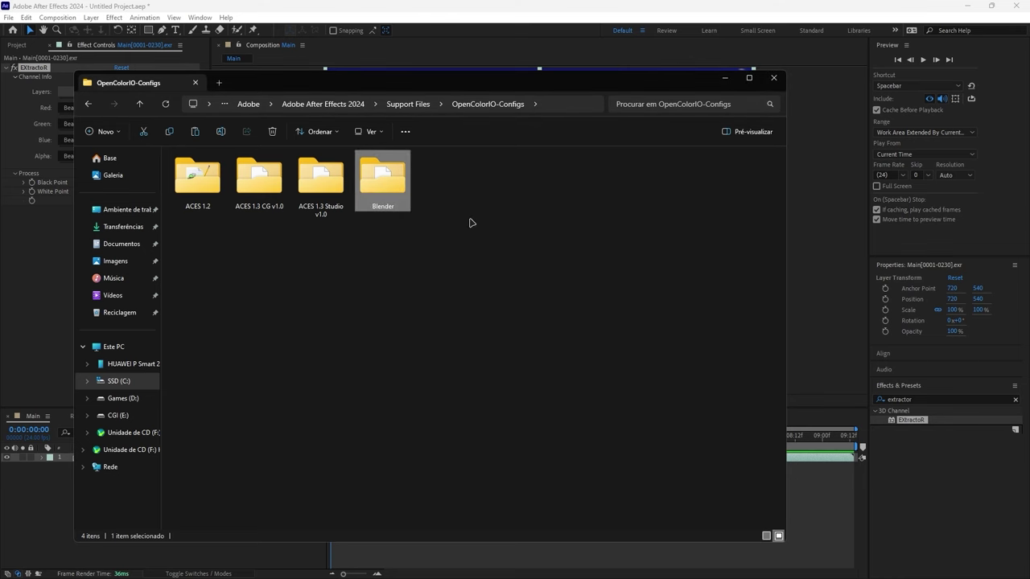
click(774, 78)
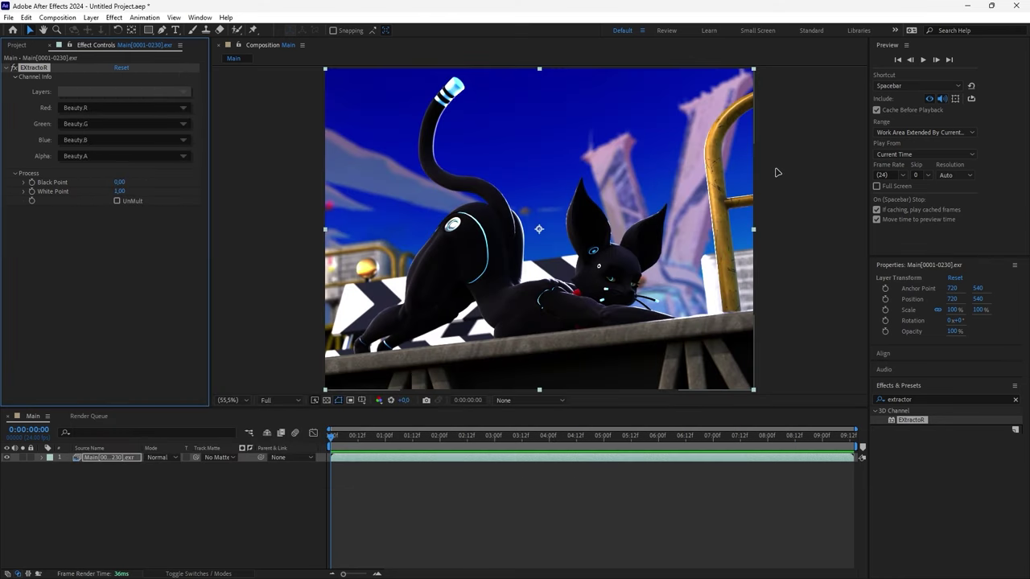
Close the project without saving and restart After Effects
click(1016, 6)
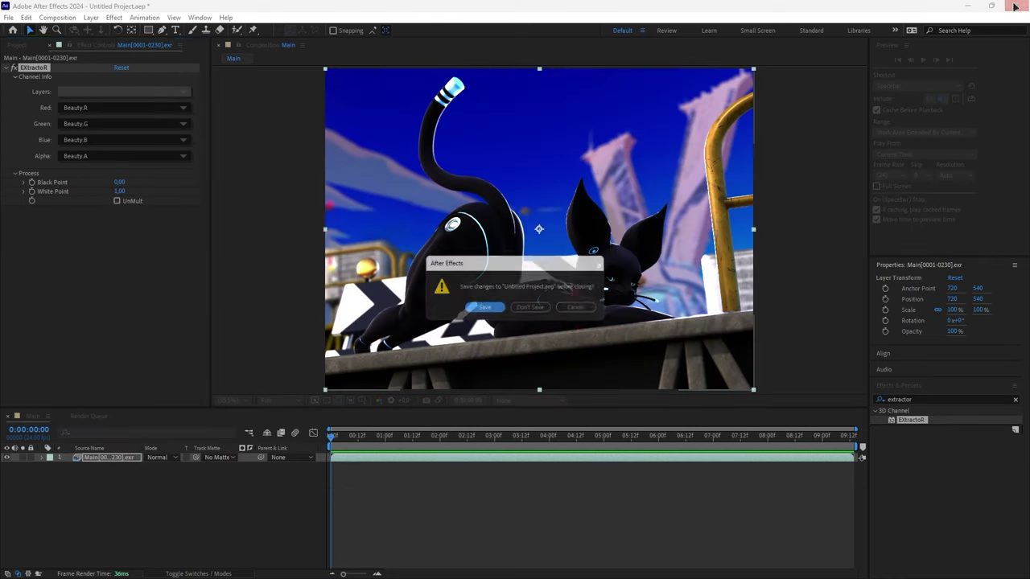
click(529, 308)
key(super)
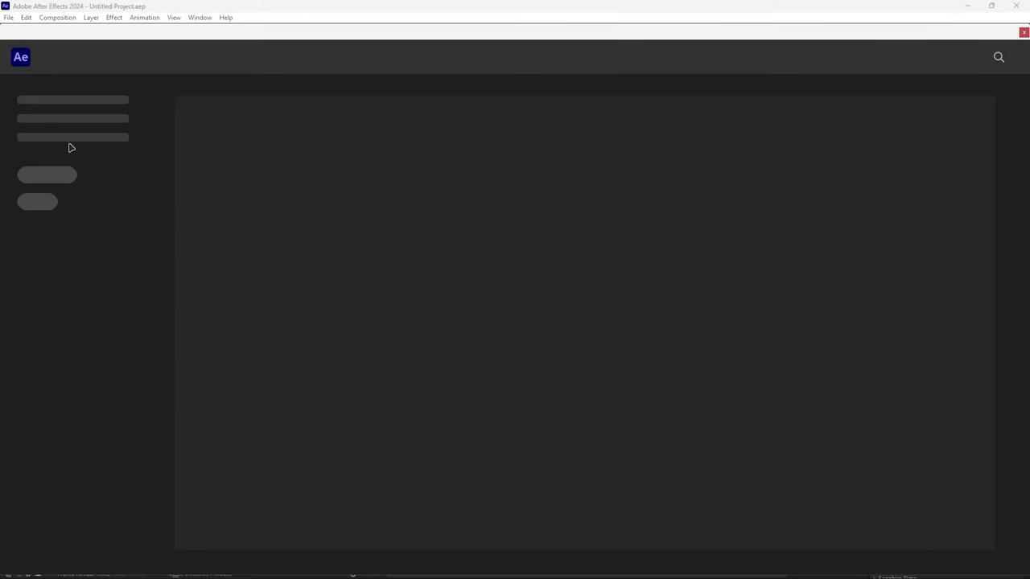
Import the EXR sequence into the new project
right_click(70, 193)
mouse_move(189, 246)
click(228, 247)
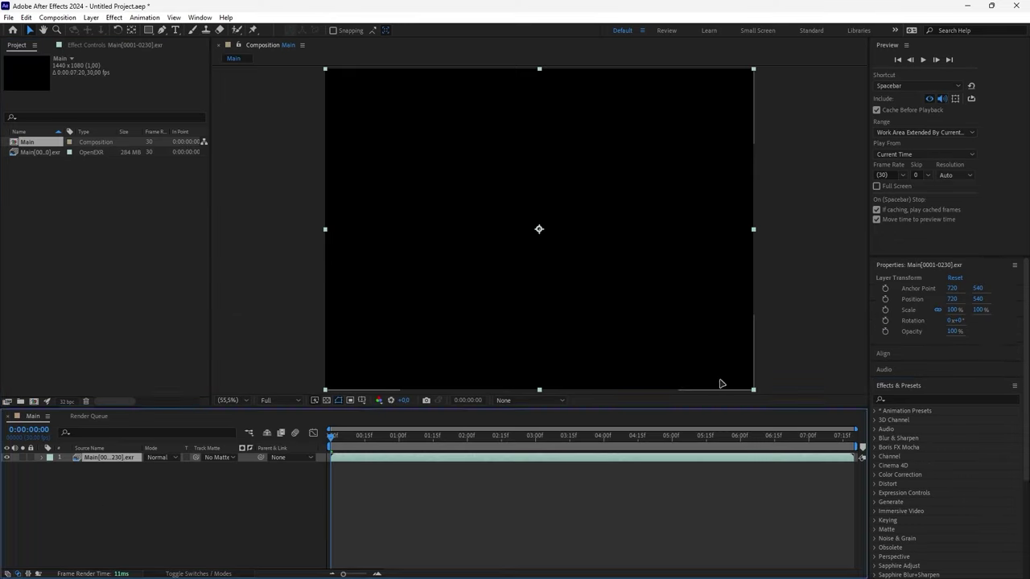
Apply ExtractoR to the EXR layer and set it to the Beauty pass
text(extract)
drag(912, 429, 121, 456)
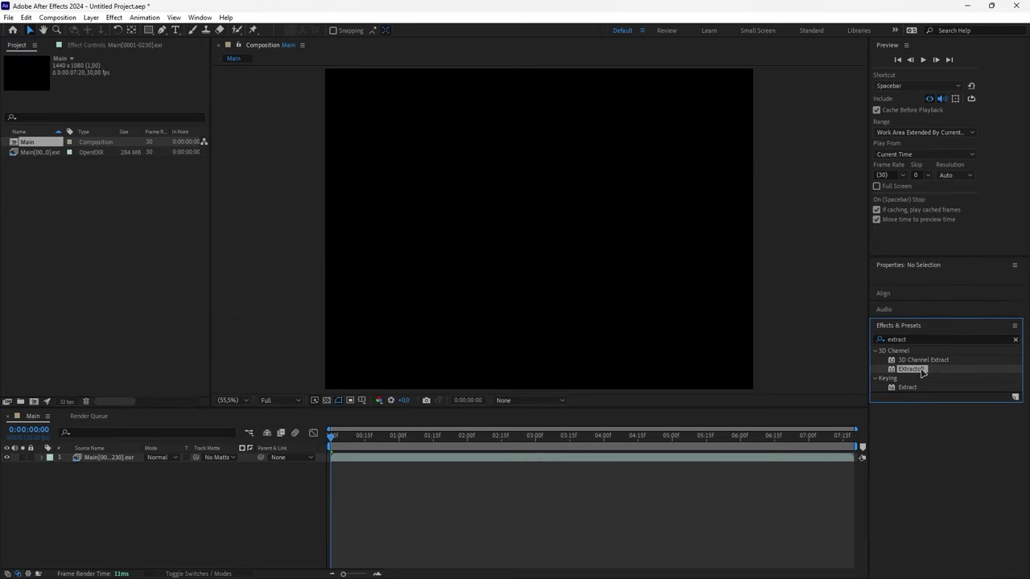
click(93, 91)
click(96, 99)
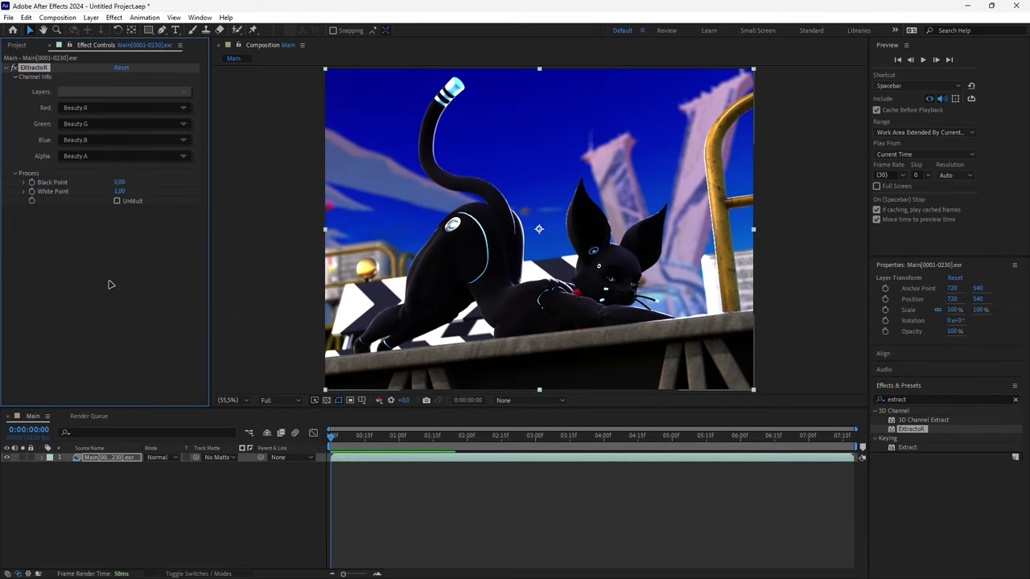
click(16, 45)
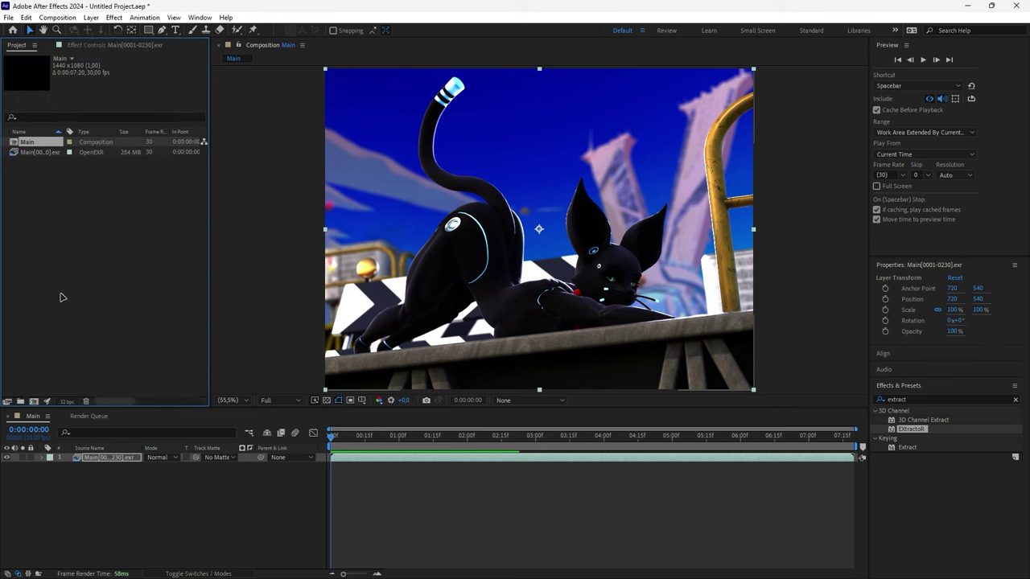
Set project colour to 32 bpc float, OCIO managed, Blender config, sRGB/AgX display
click(64, 404)
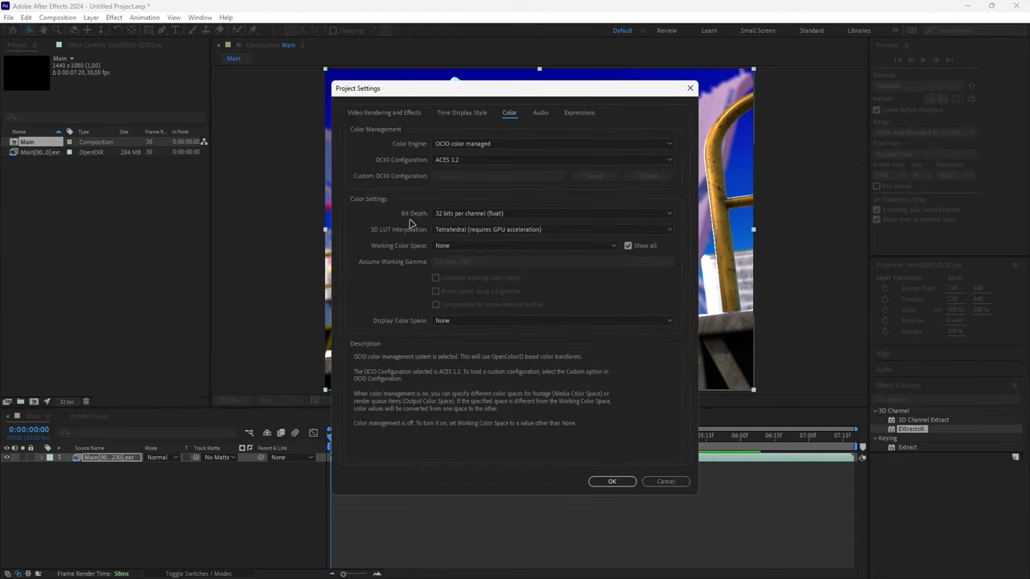
click(444, 215)
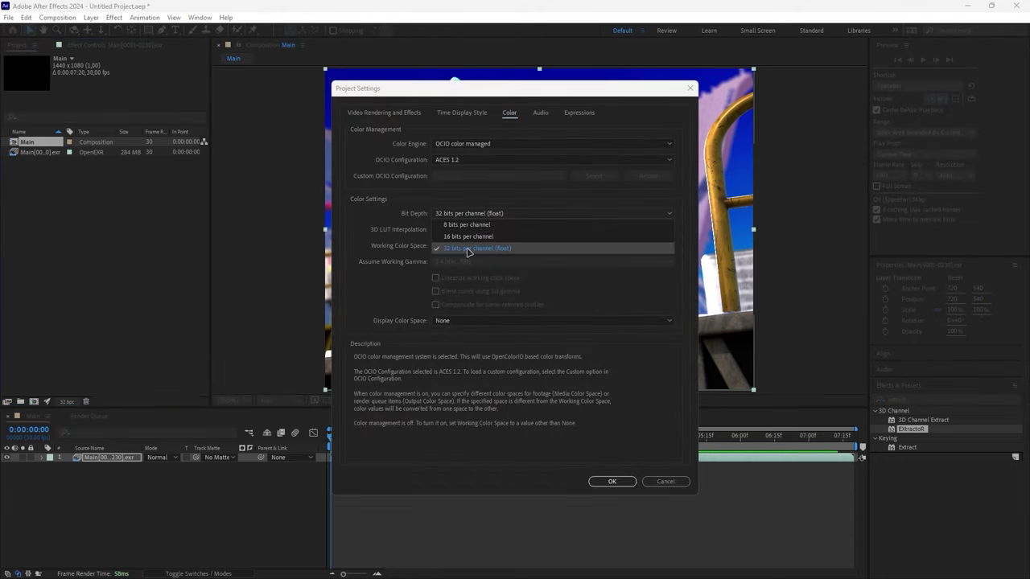
click(470, 249)
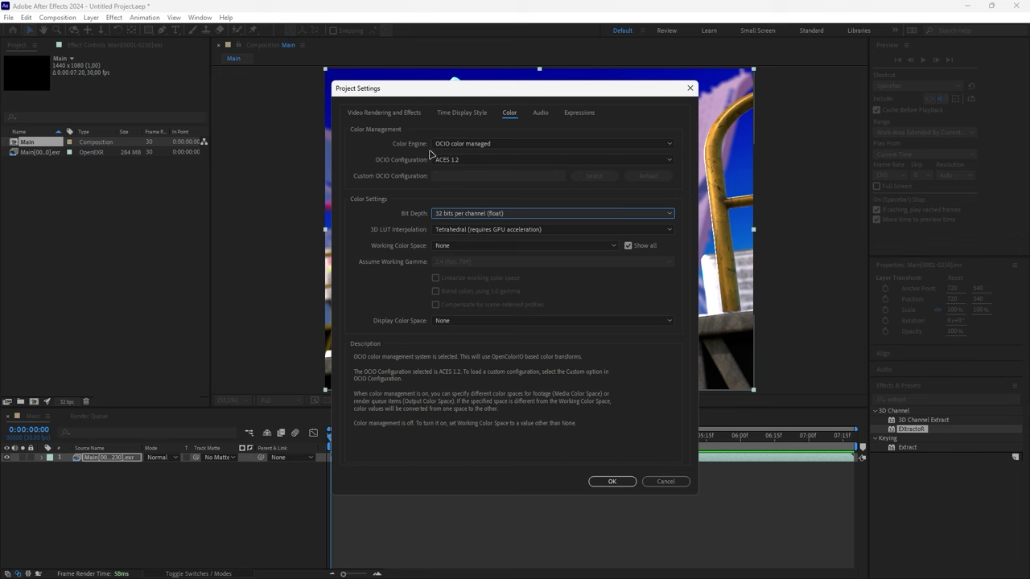
click(483, 145)
click(489, 145)
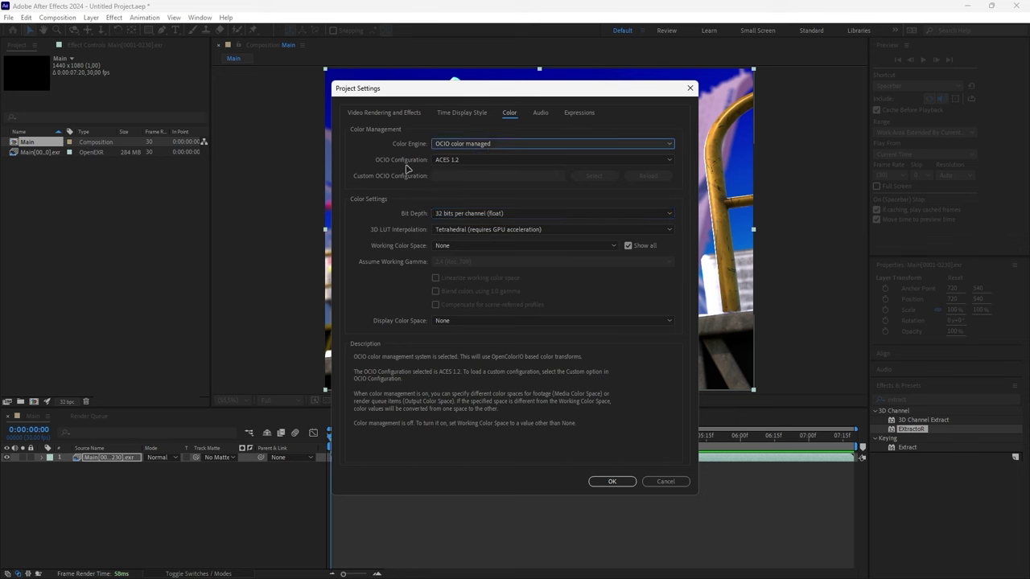
click(461, 161)
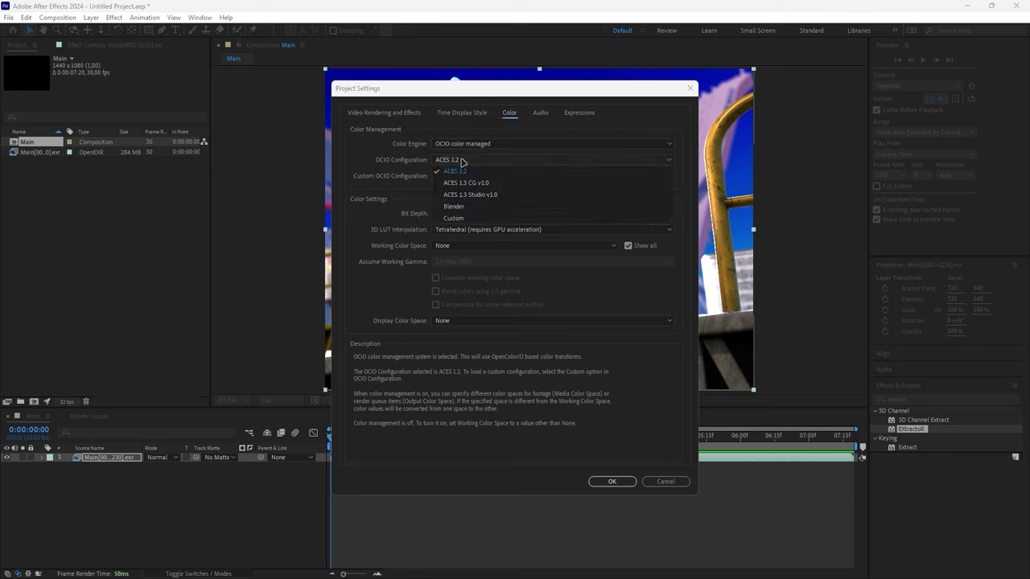
click(445, 207)
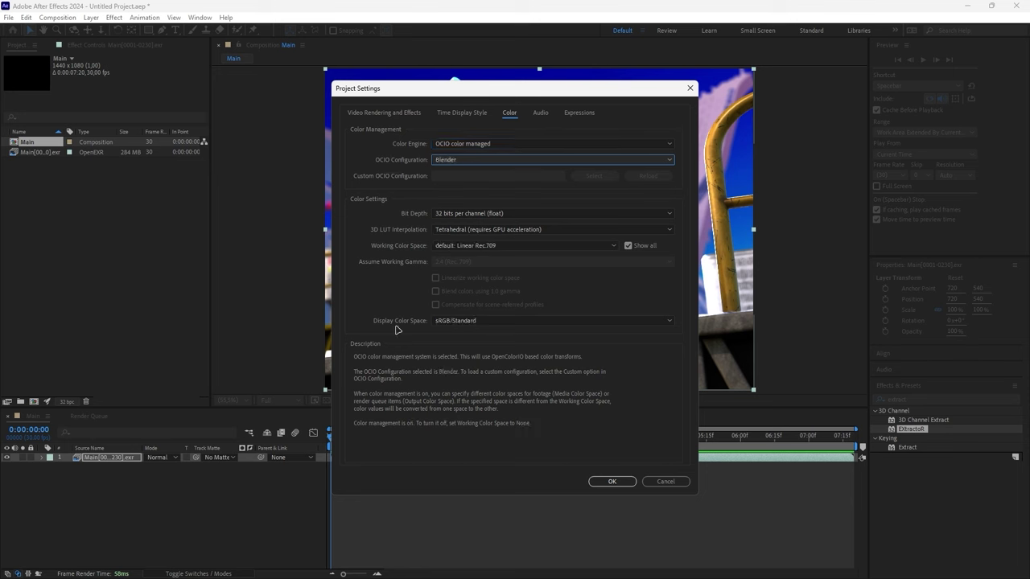
click(450, 321)
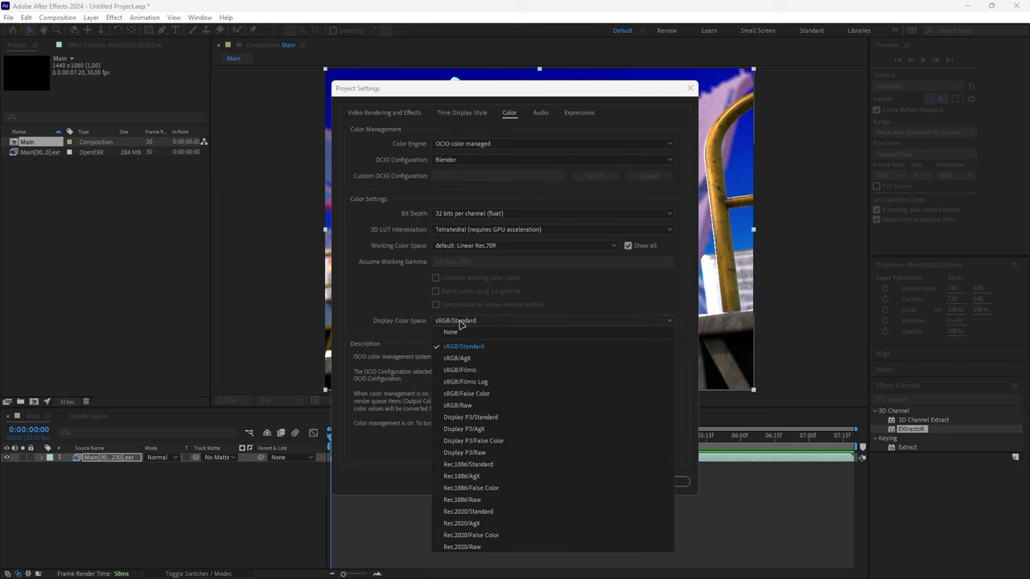
click(467, 359)
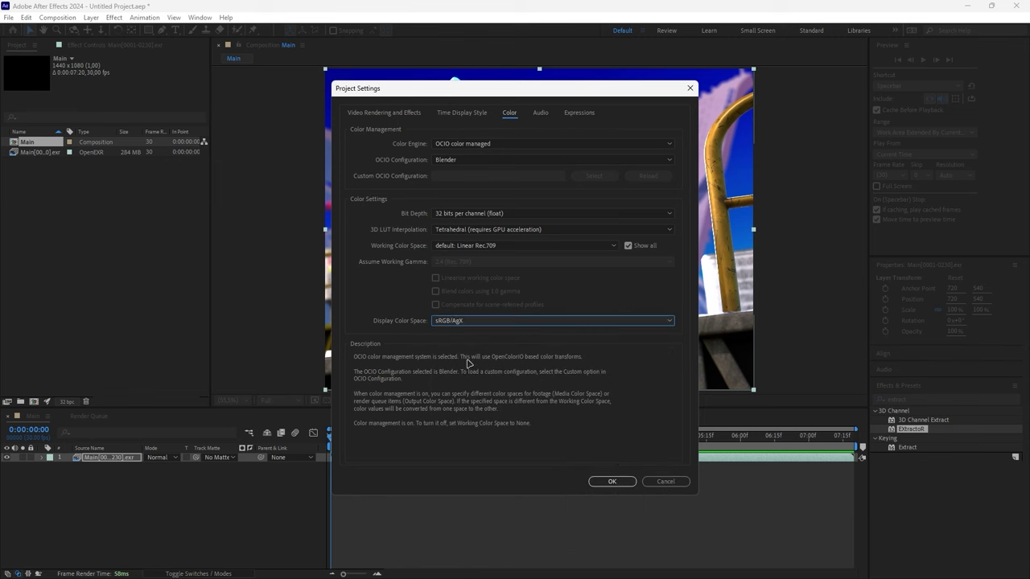
click(610, 482)
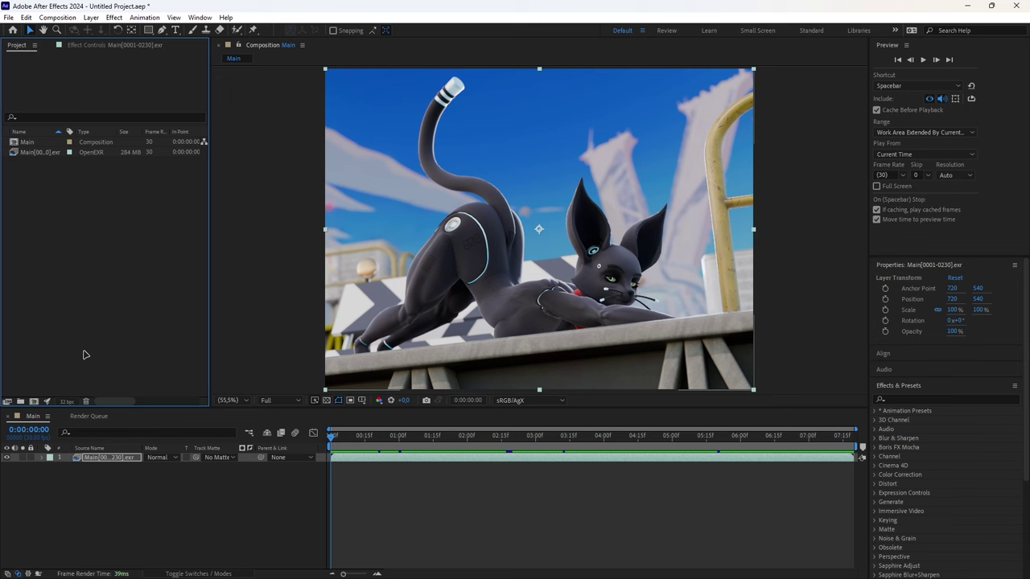
Add an Exposure effect to layer 1 at -0,30 and clear the effects search
click(892, 400)
text(ex)
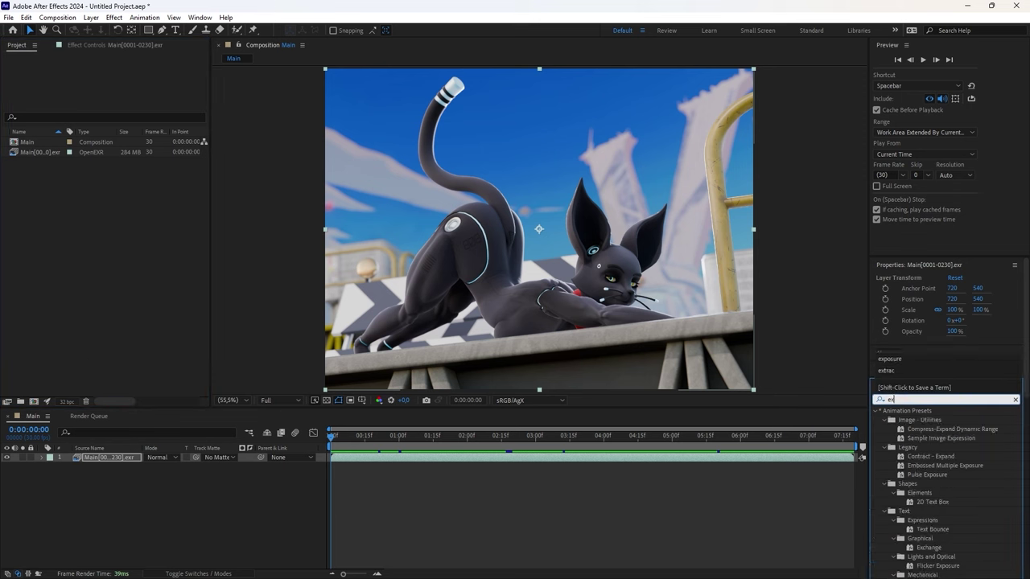
text(posure)
drag(923, 485, 127, 466)
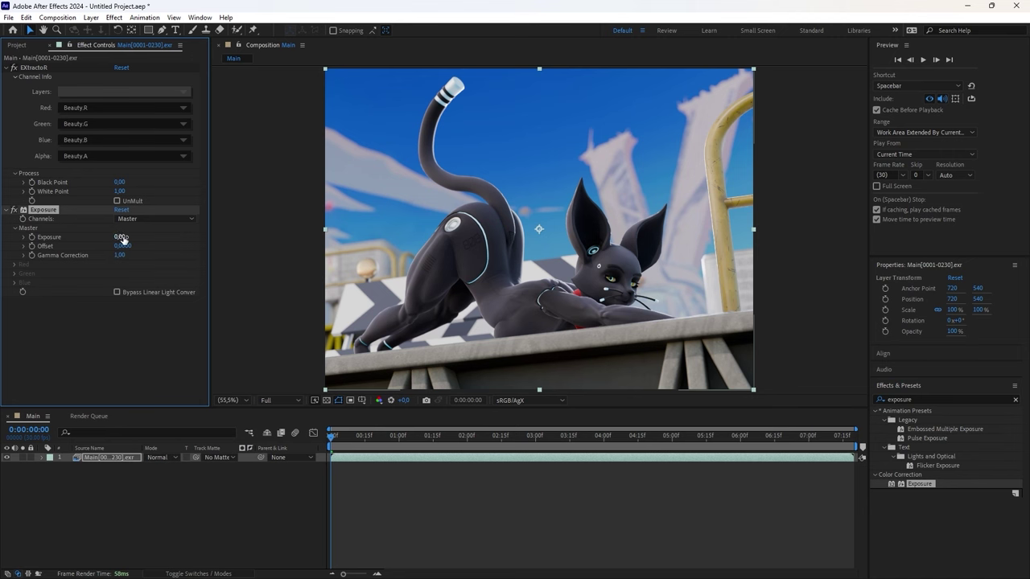
mouse_move(120, 237)
mouse_down()
mouse_move(99, 236)
mouse_move(122, 238)
mouse_move(114, 241)
mouse_up()
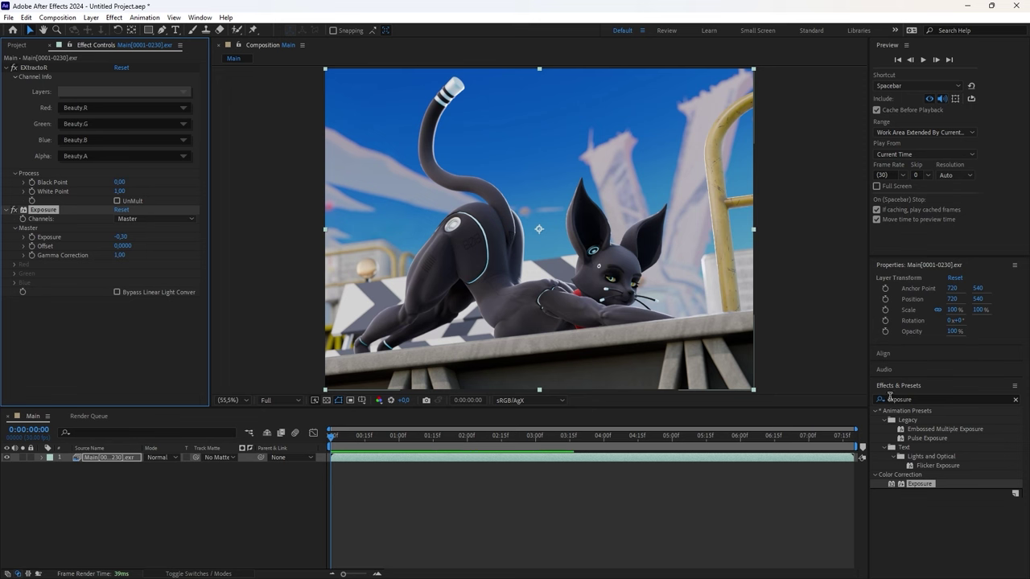
click(1016, 400)
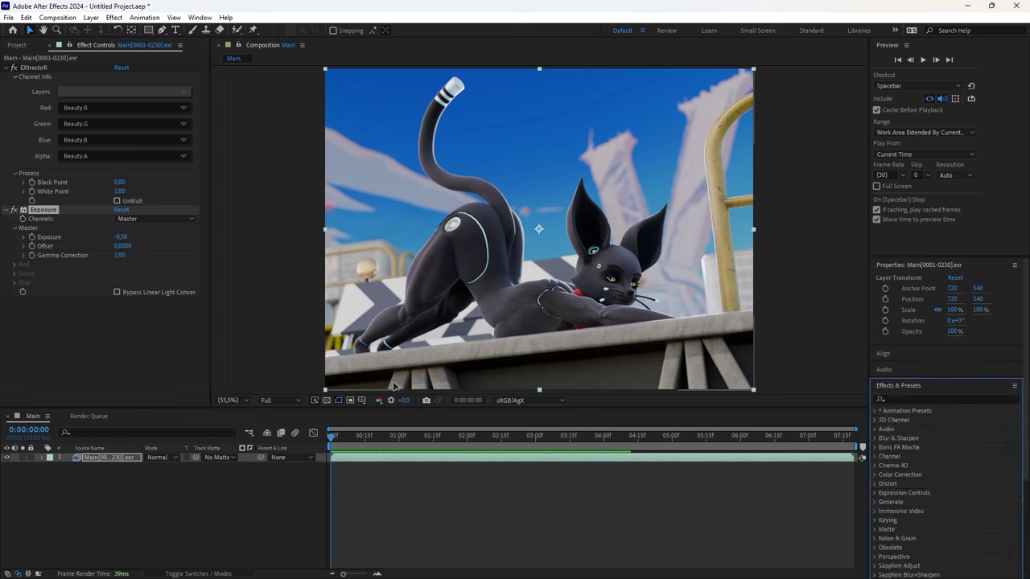
Import the Cryptomatte render sequence as layer 2 and hide layer 1
click(9, 46)
right_click(39, 277)
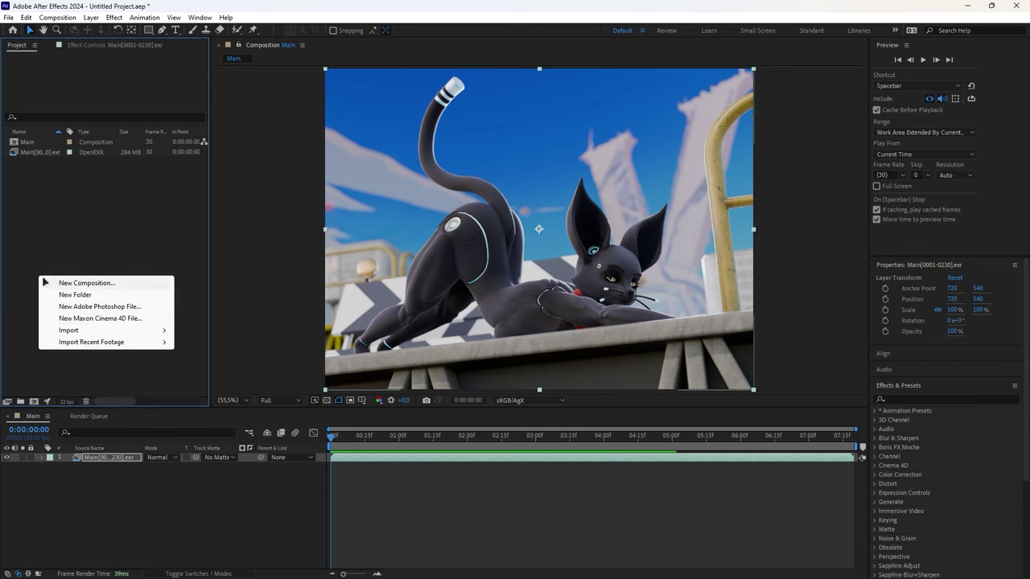
mouse_move(140, 330)
click(185, 329)
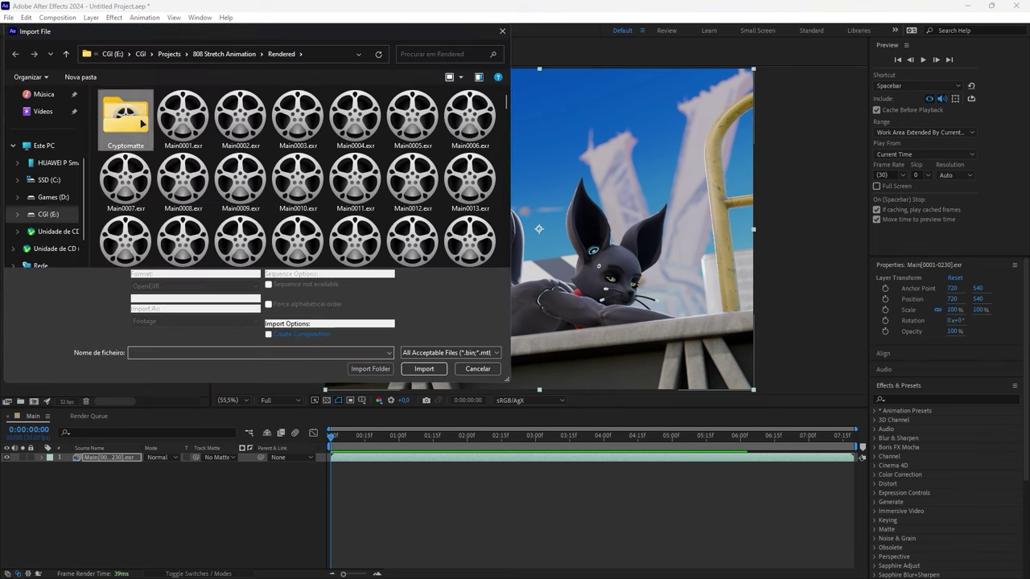
double_click(135, 120)
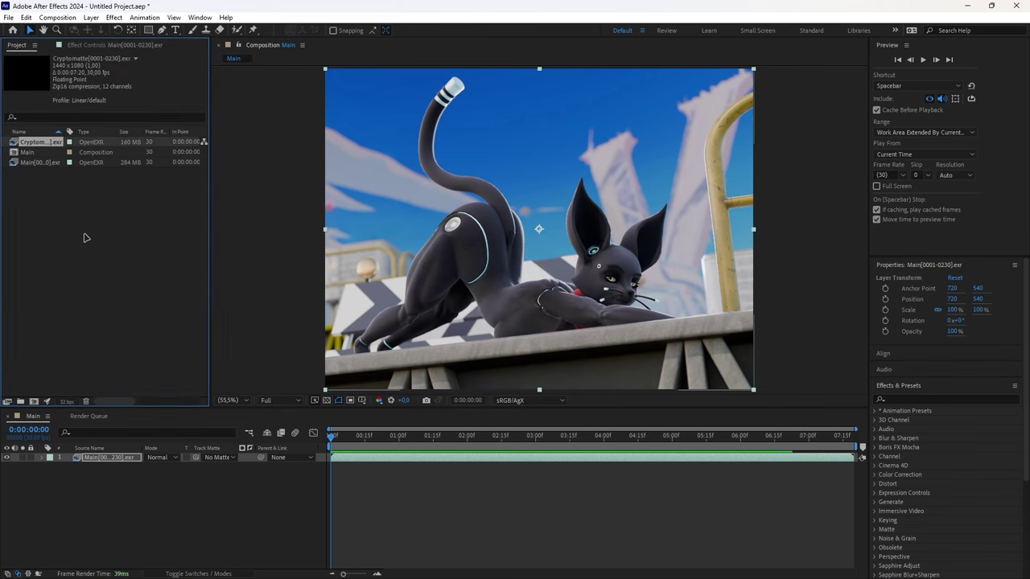
drag(27, 142, 102, 477)
click(6, 457)
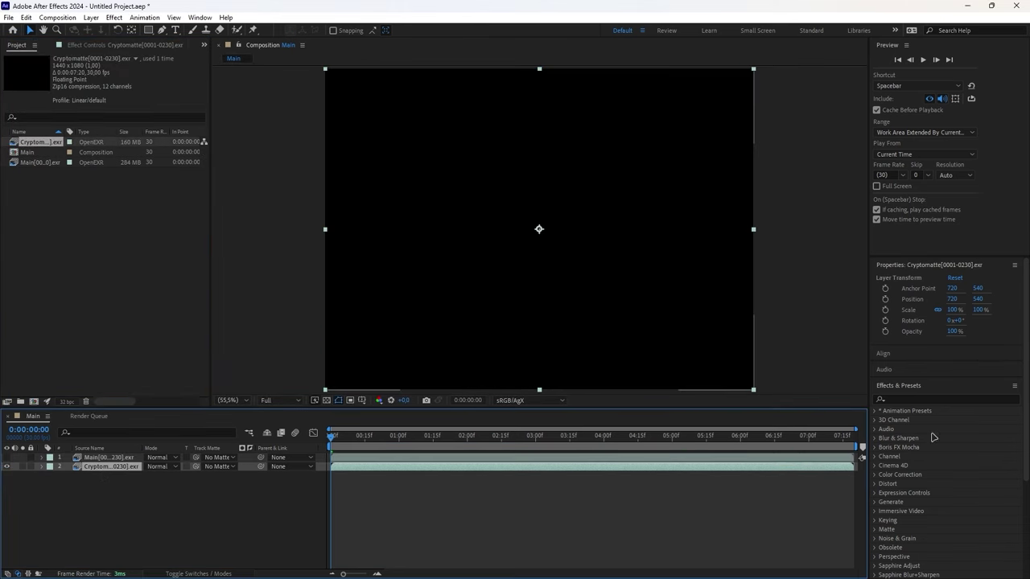
Apply Cryptomatte to layer 2, selecting the cat, its whiskers and eye parts
click(925, 398)
text(cryptoma)
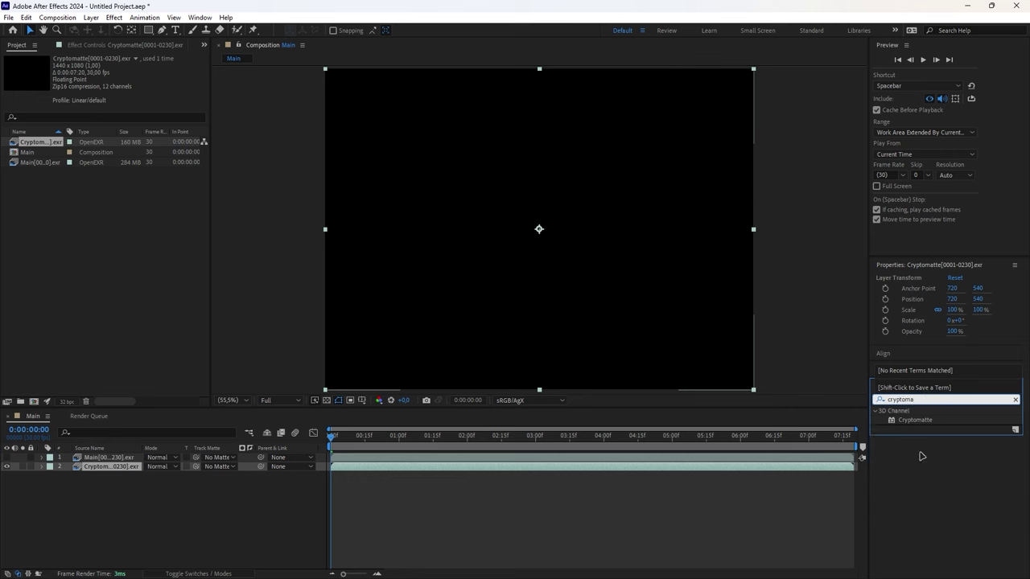
drag(916, 420, 99, 473)
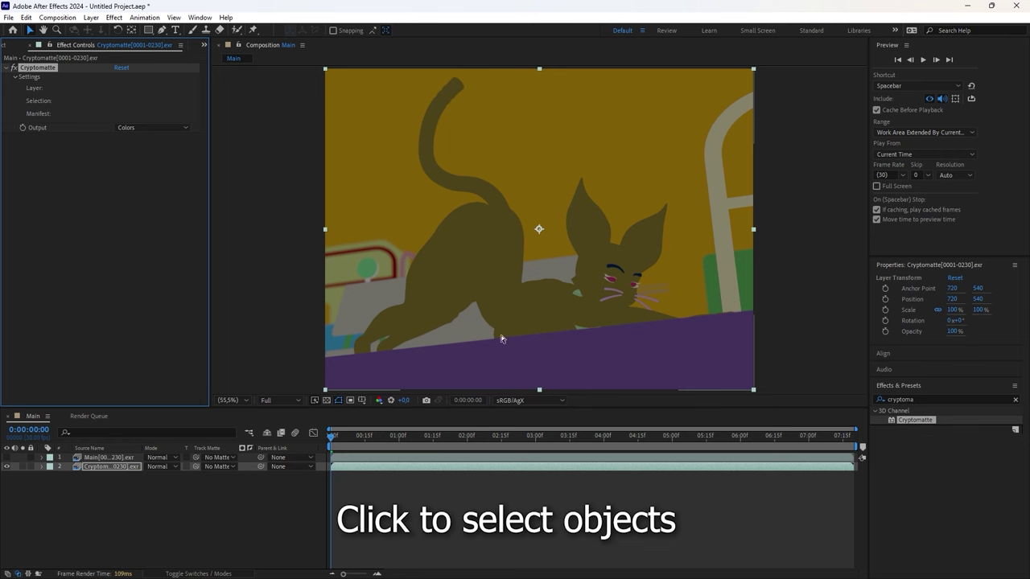
click(530, 318)
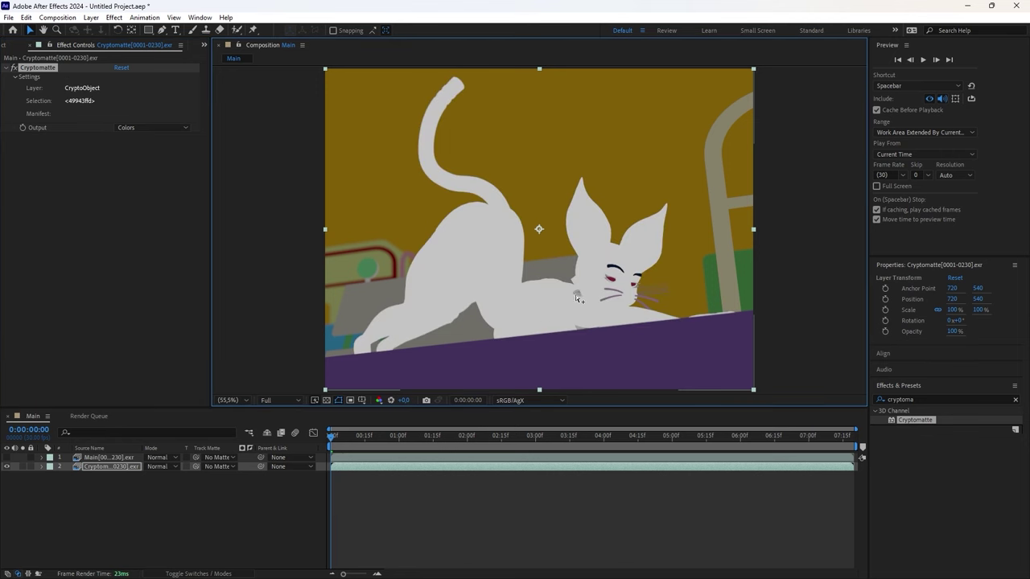
shift+click(578, 292)
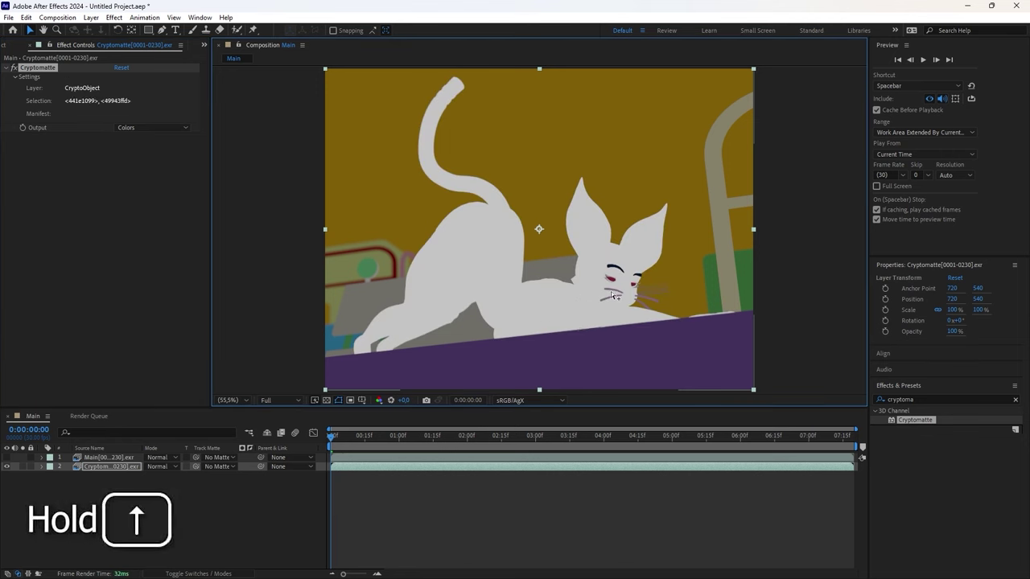
shift+click(613, 294)
shift+click(611, 280)
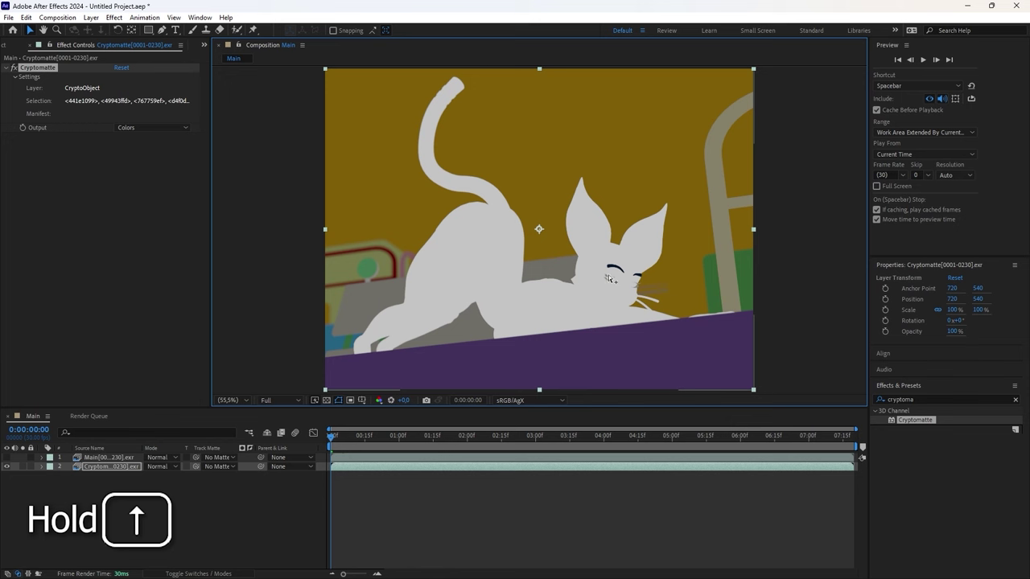
shift+click(613, 269)
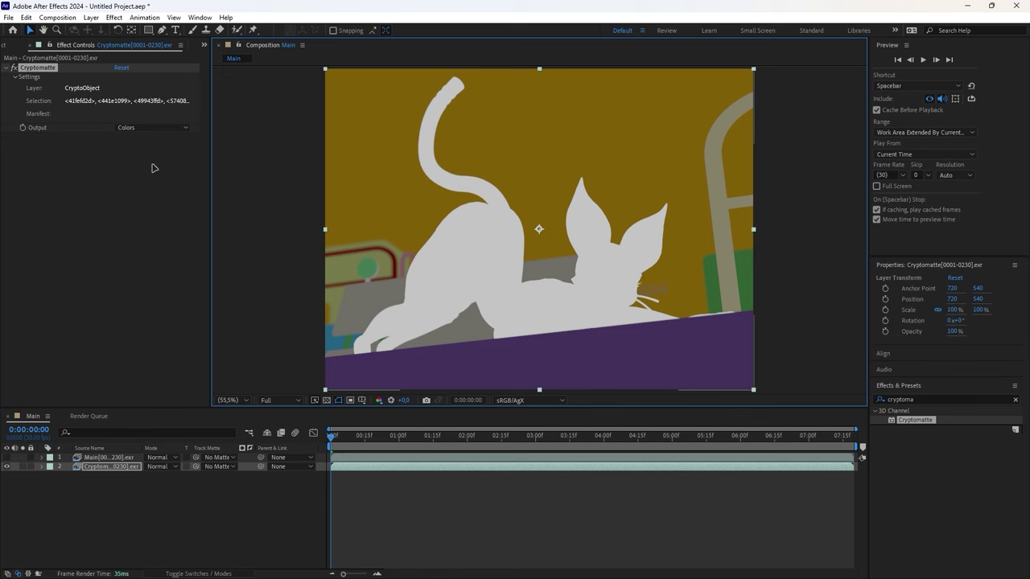
Set Cryptomatte output to Matted Colors, then re-enable and select the Main layer
click(151, 127)
click(130, 153)
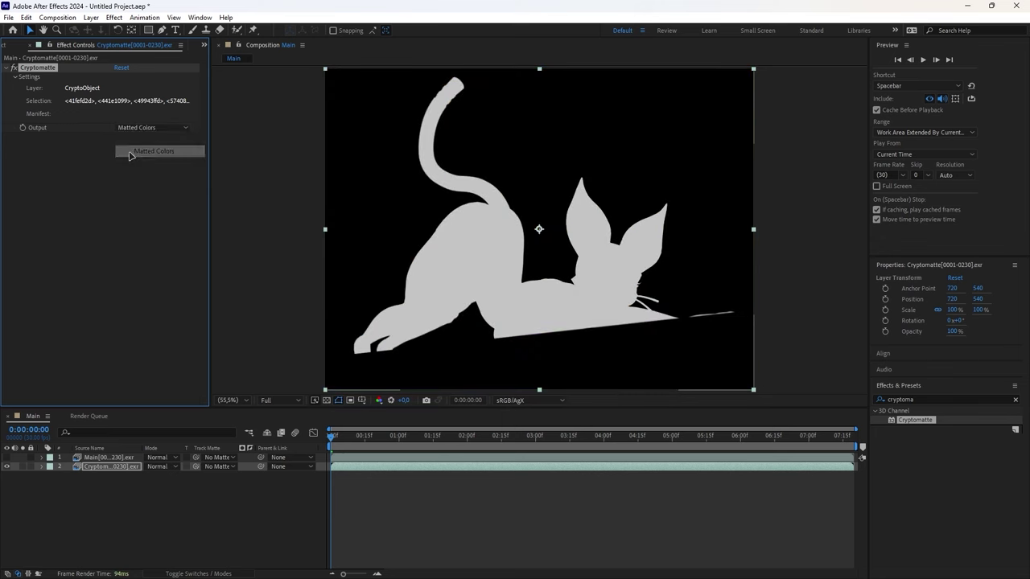
click(6, 458)
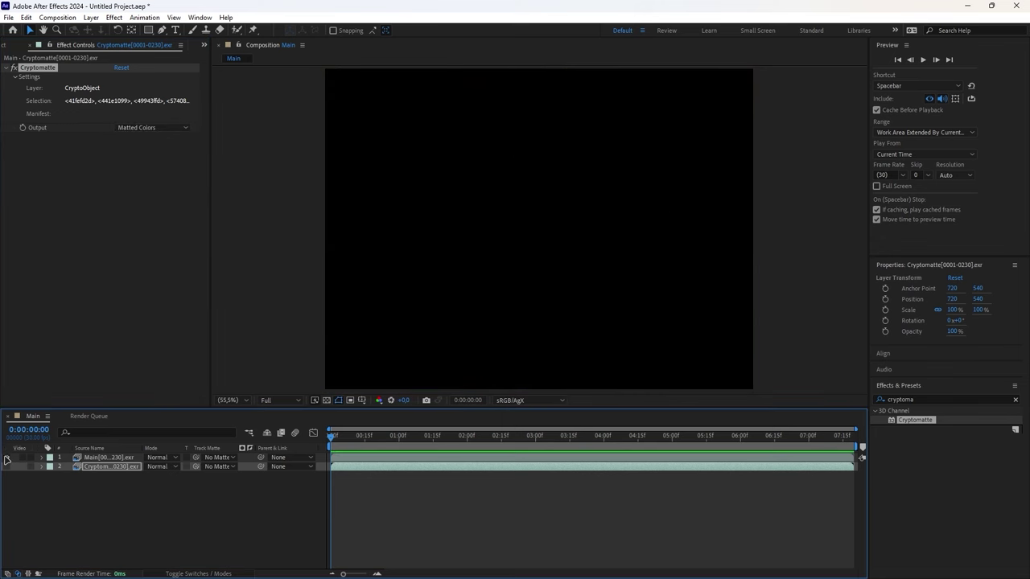
click(90, 457)
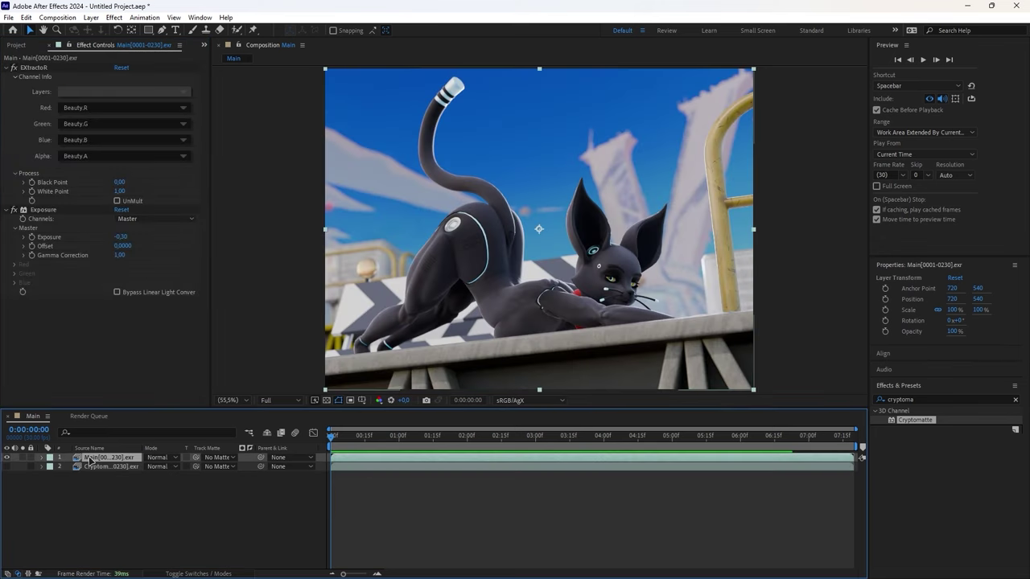
Duplicate the Main layer and set its Track Matte to the Cryptomatte layer
key(ctrl+c)
key(ctrl+v)
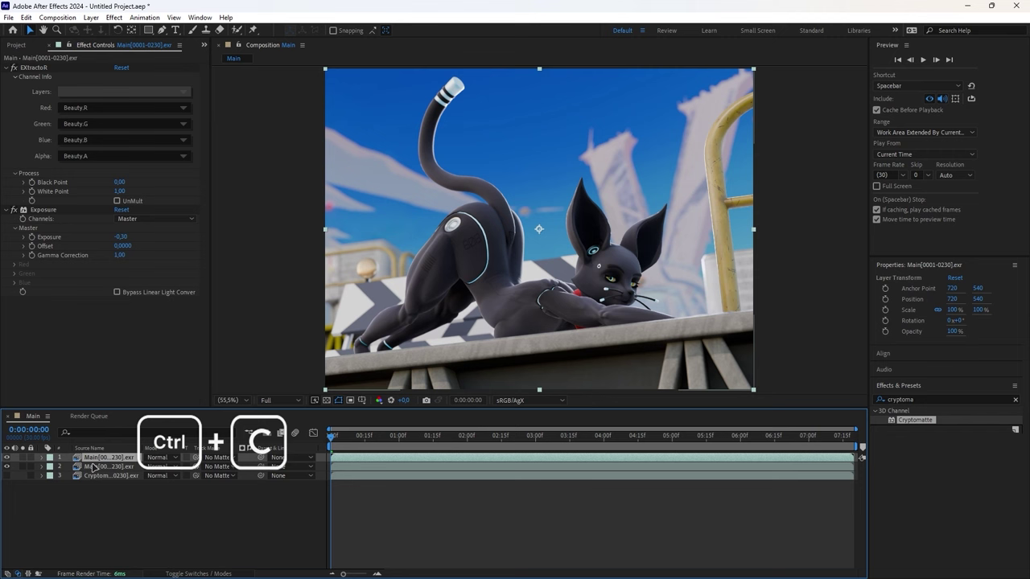
click(215, 458)
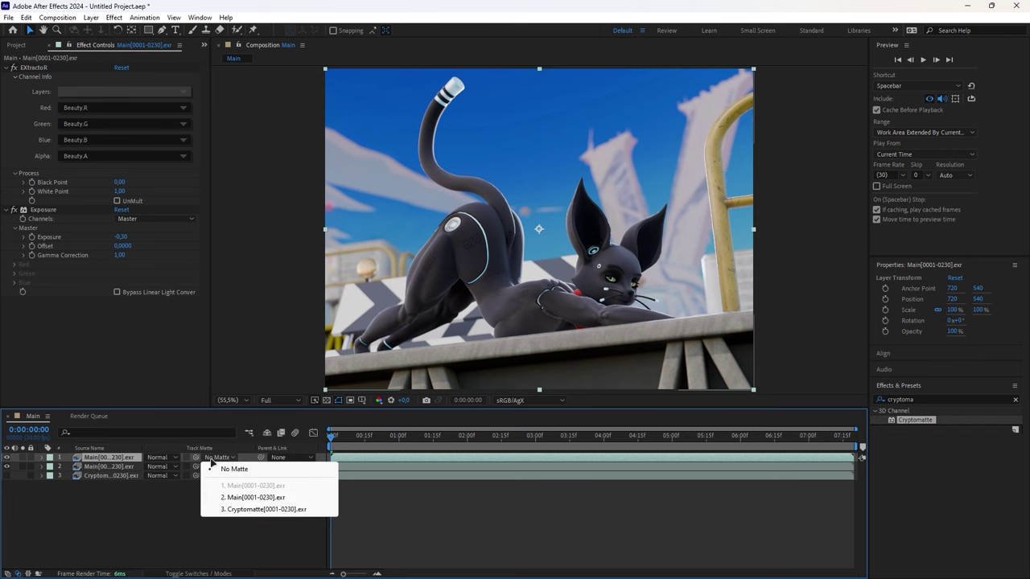
click(223, 510)
click(98, 475)
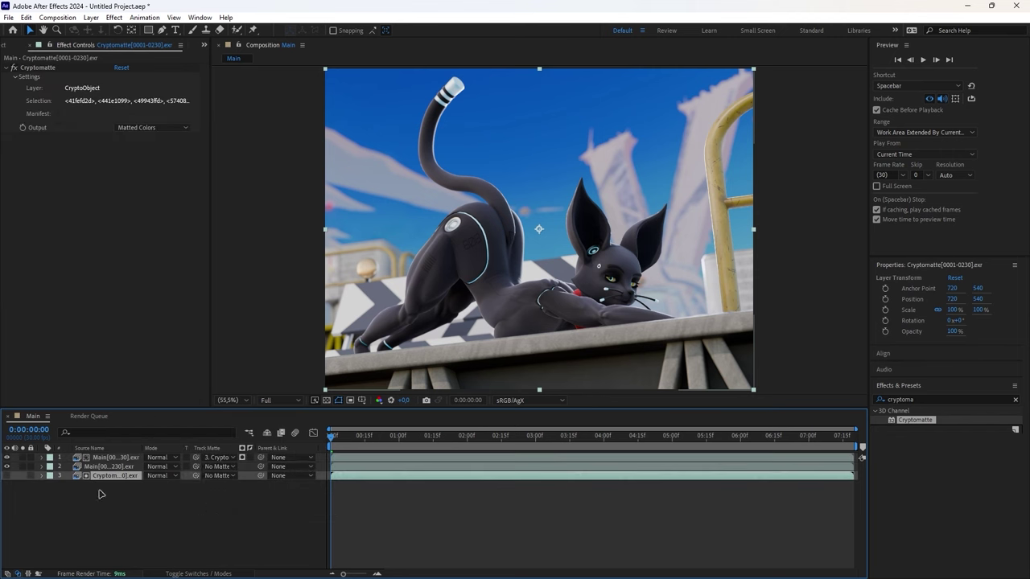
Duplicate the Cryptomatte layer, place the copy second in the stack and make it visible
key(ctrl+c)
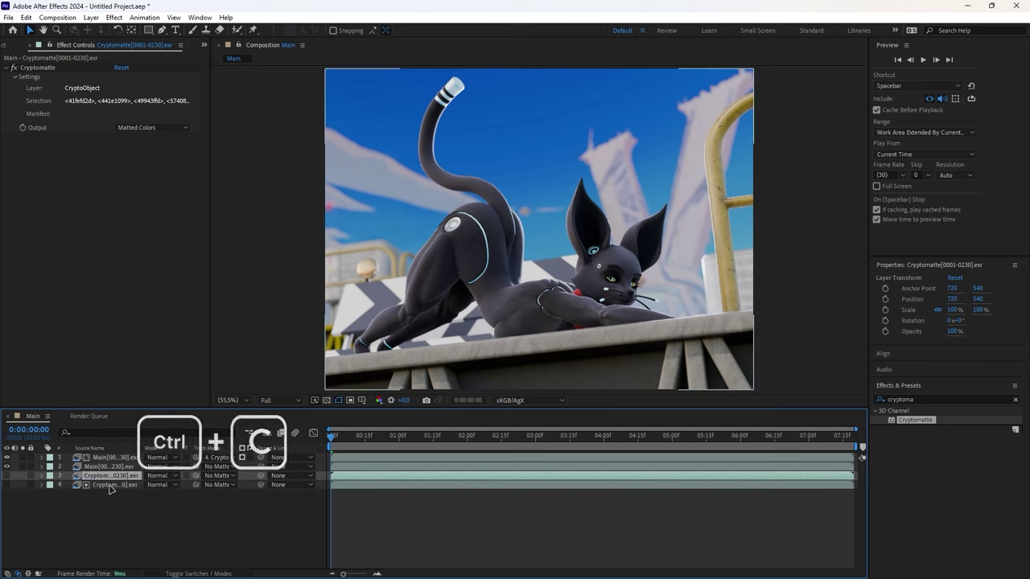
key(ctrl+v)
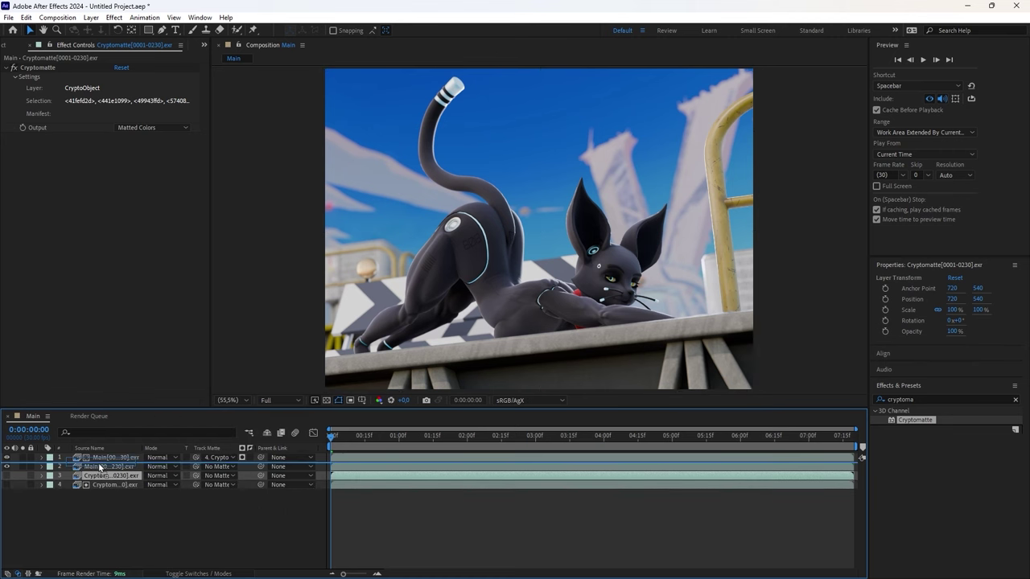
drag(99, 466, 100, 466)
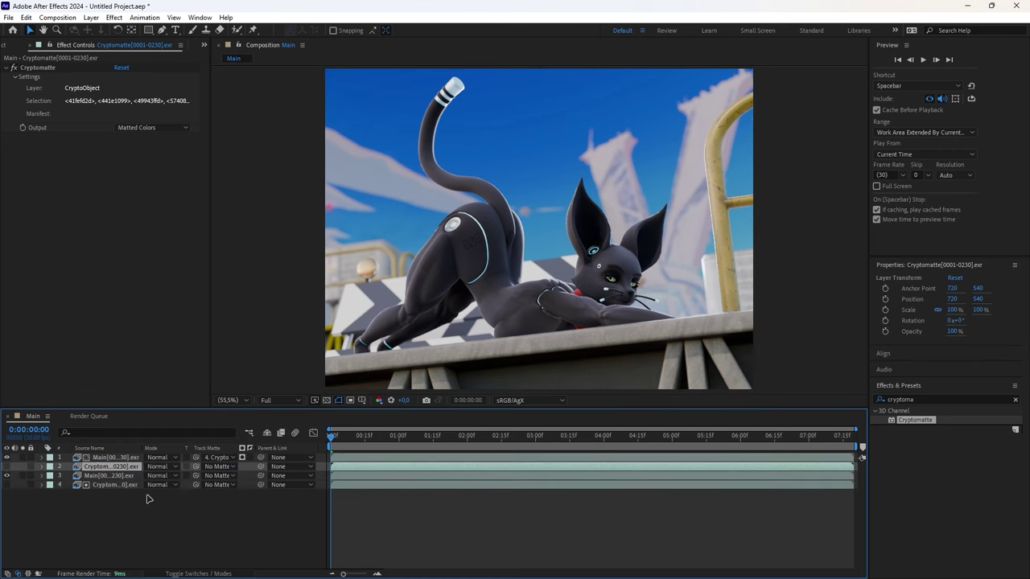
click(6, 467)
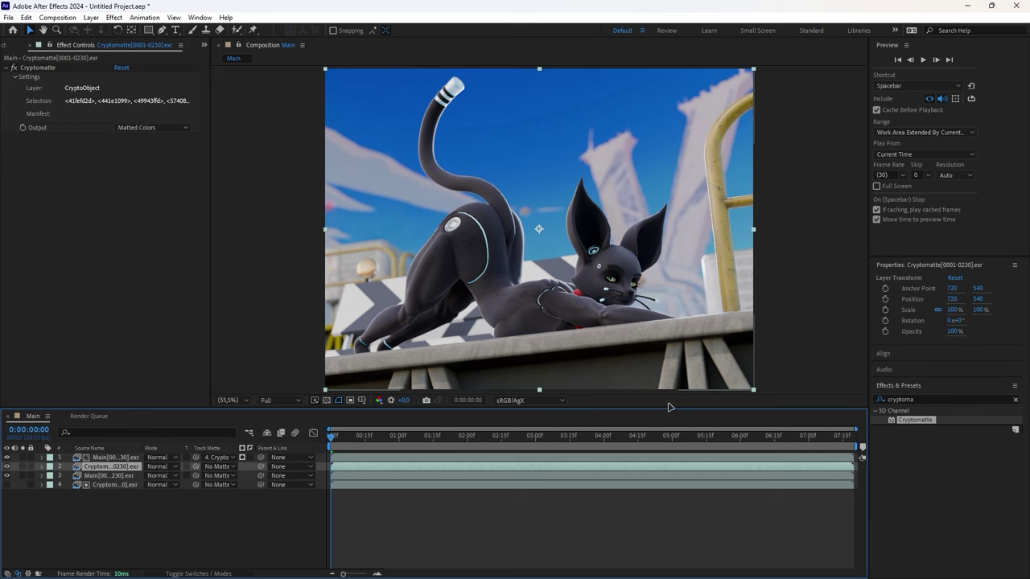
click(924, 399)
Apply Fast Box Blur to the Cryptomatte copy with a blur radius of 10
key(ctrl+a)
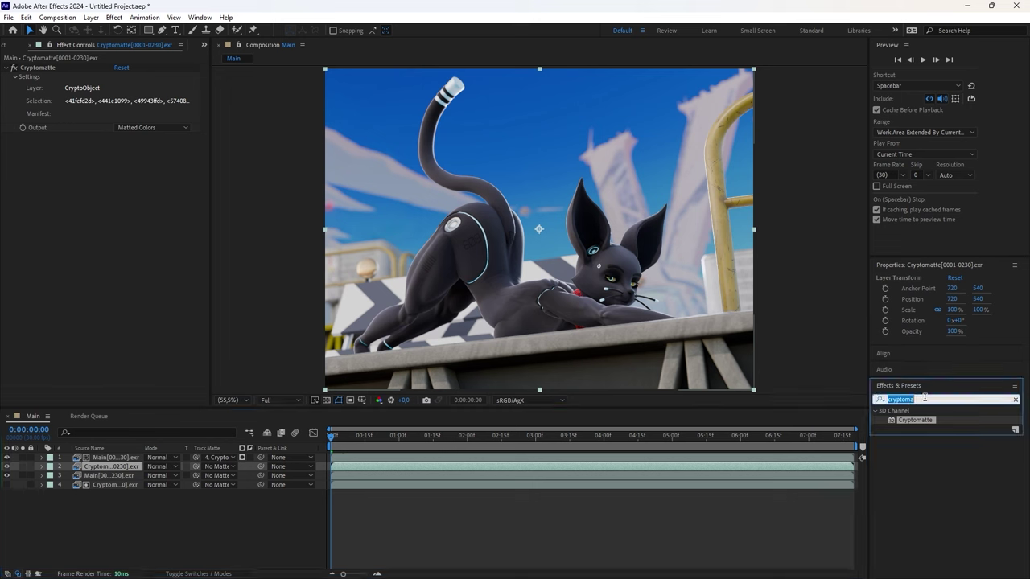
text(fast box)
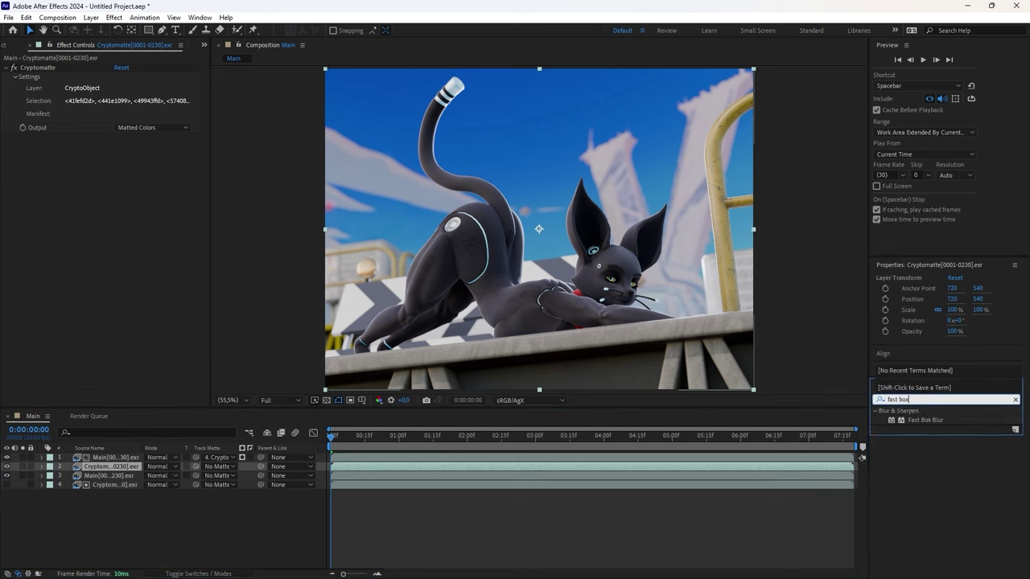
drag(926, 422, 98, 472)
drag(117, 150, 125, 146)
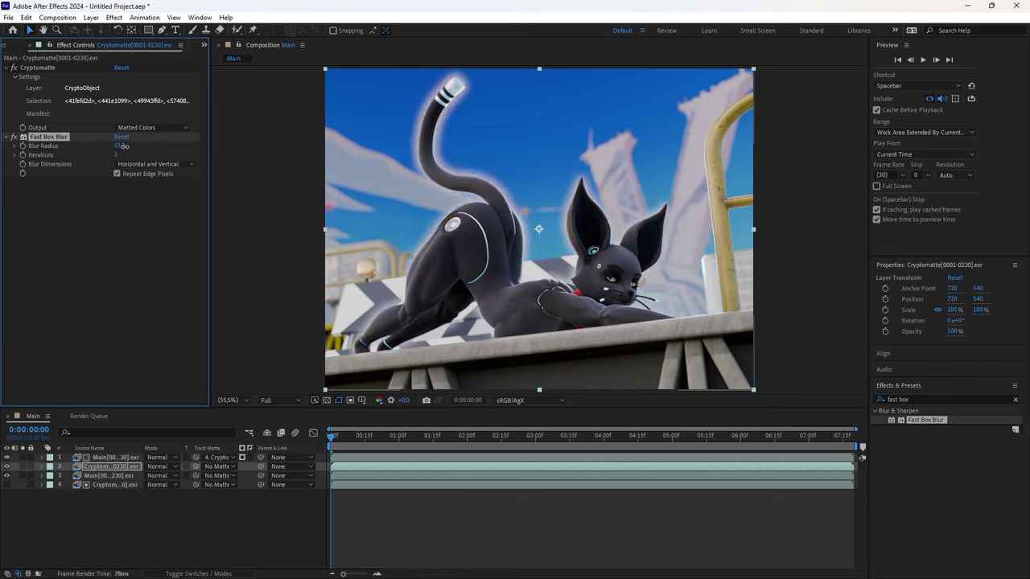
click(122, 146)
key(Return)
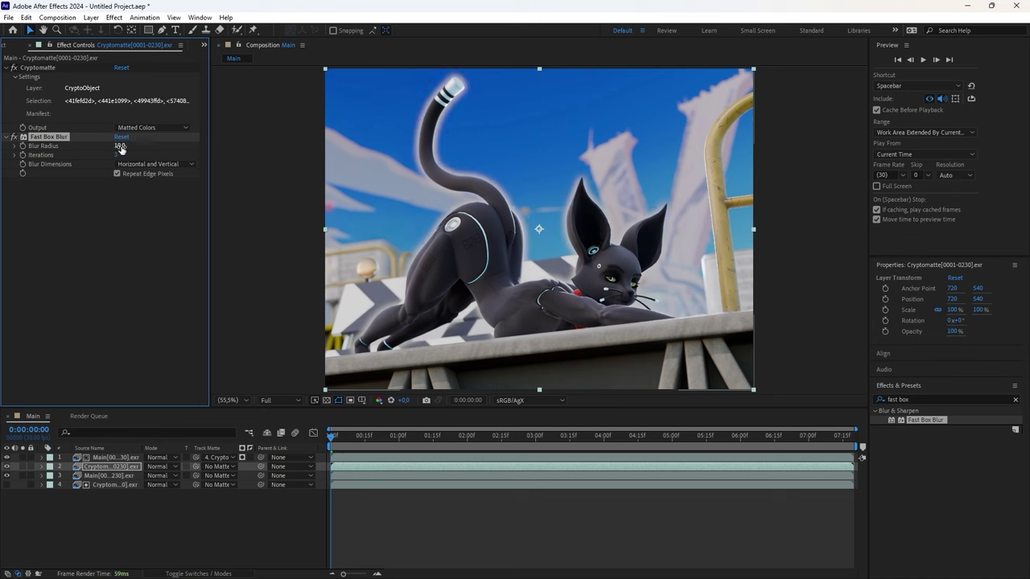
Lower the blurred Cryptomatte layer's opacity to 23%
click(100, 470)
key(t)
drag(150, 476, 110, 475)
key(t)
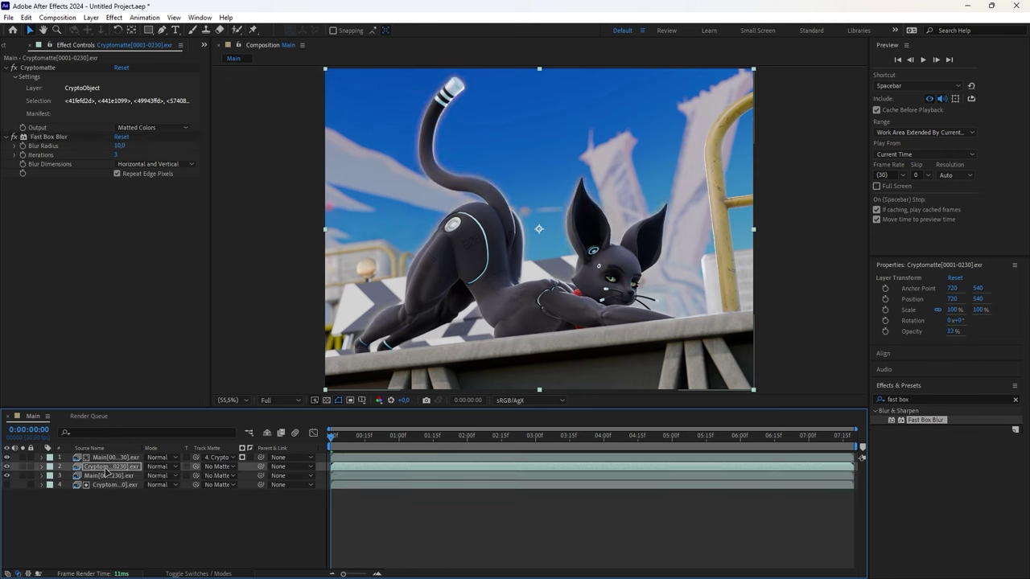
click(66, 518)
Add a new adjustment layer and apply Glow to it
right_click(52, 523)
mouse_move(164, 388)
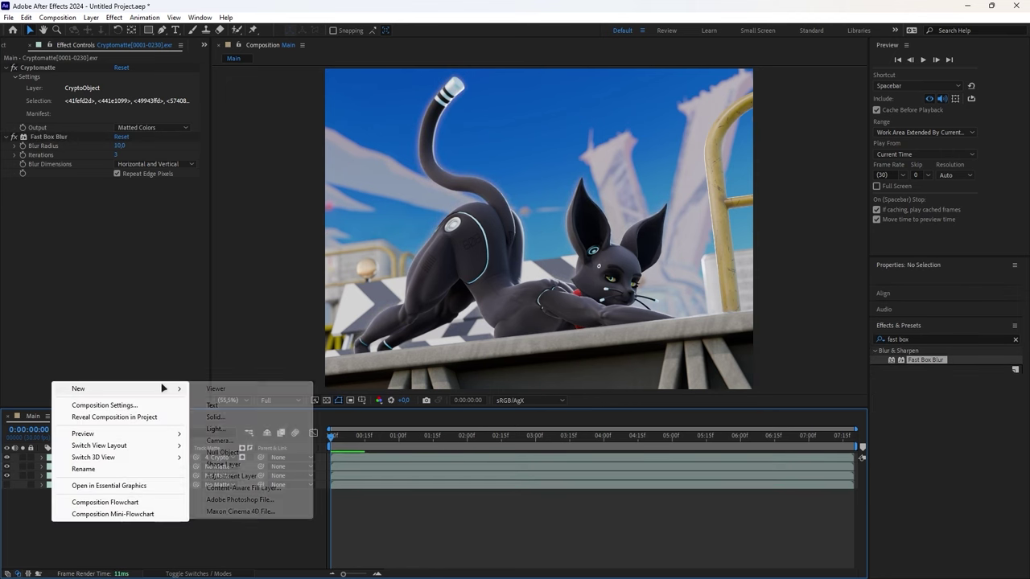
click(220, 476)
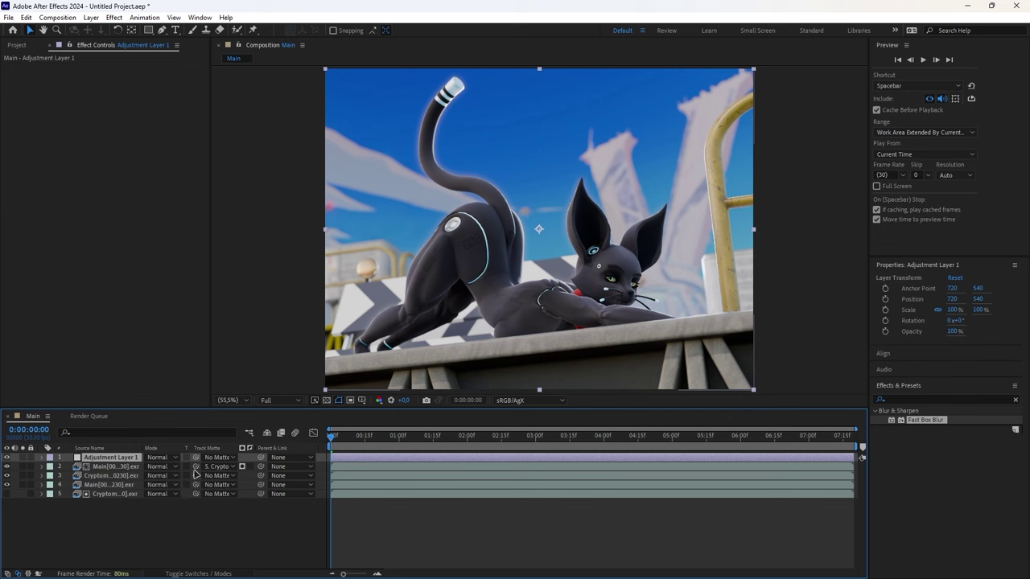
click(907, 400)
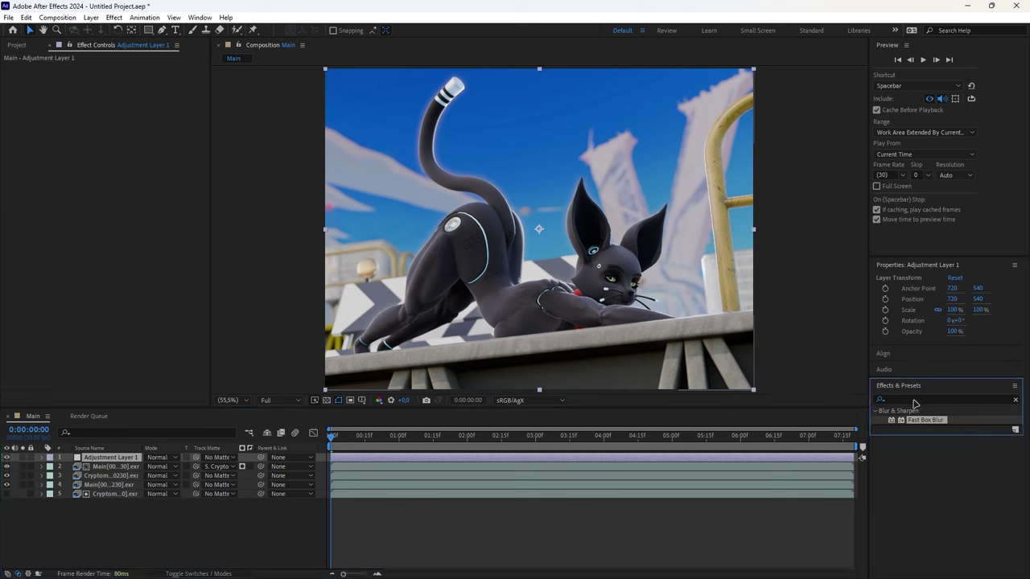
click(1015, 400)
text(glow)
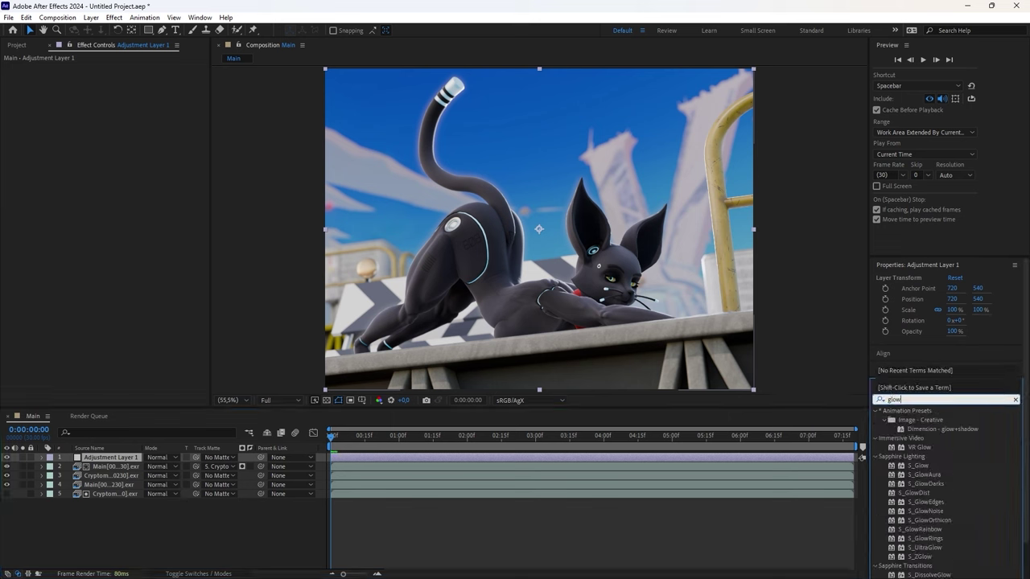
key(Return)
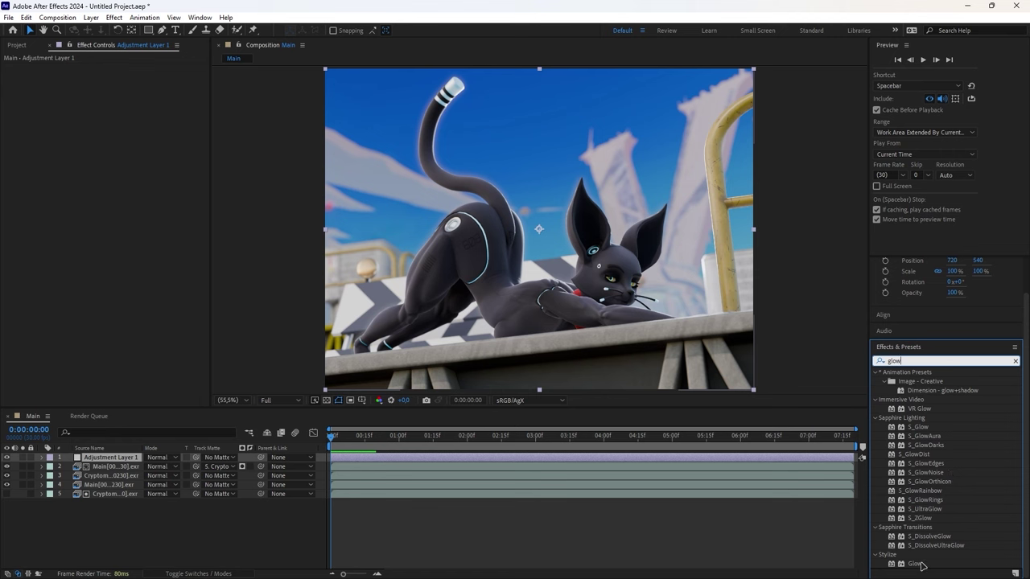
drag(921, 566, 113, 461)
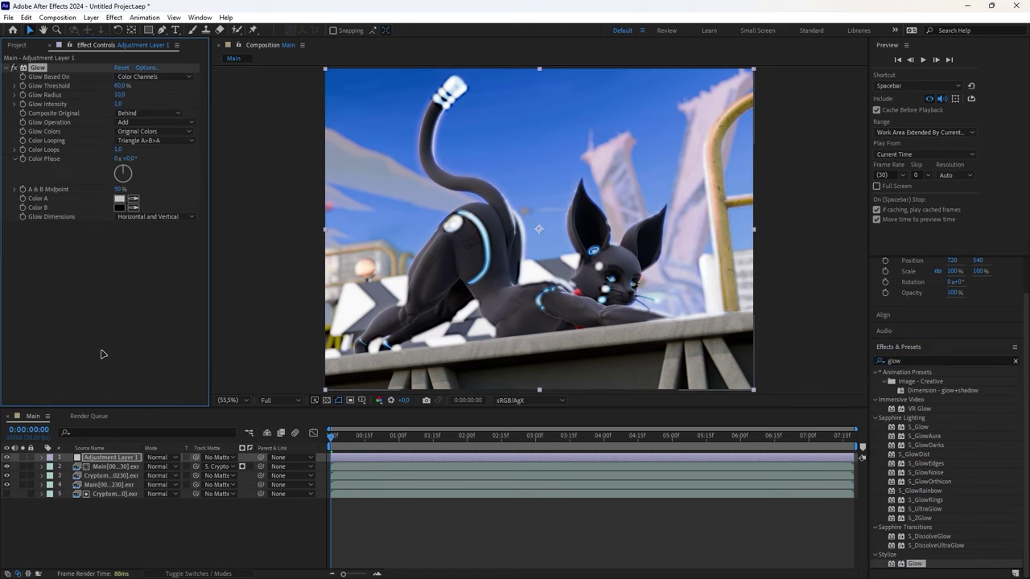
Tune Glow to threshold 97,3%, radius 19,0, intensity 0,1, and set layer opacity to 51%
click(117, 86)
text(76,5)
key(Return)
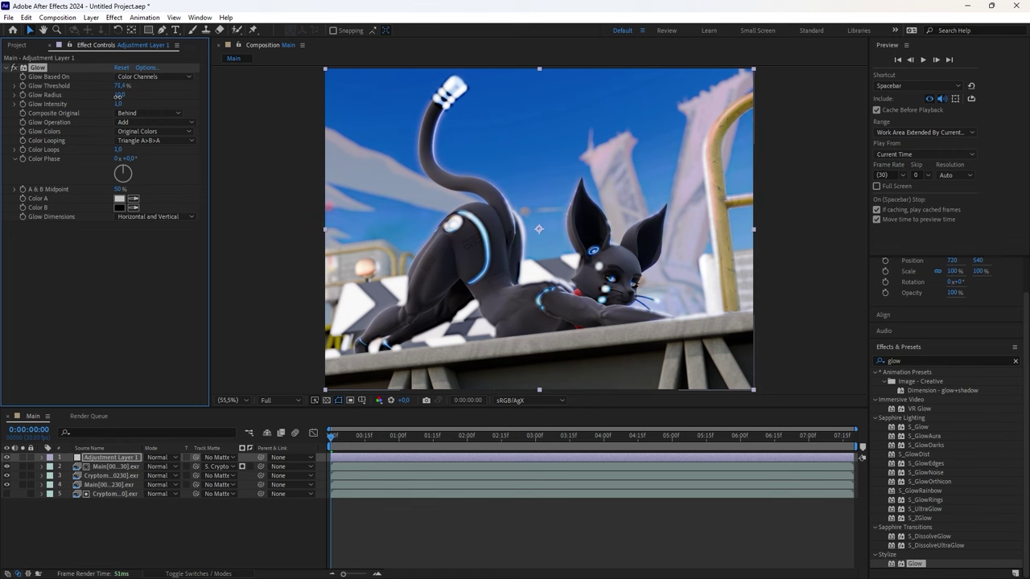
drag(119, 95, 207, 94)
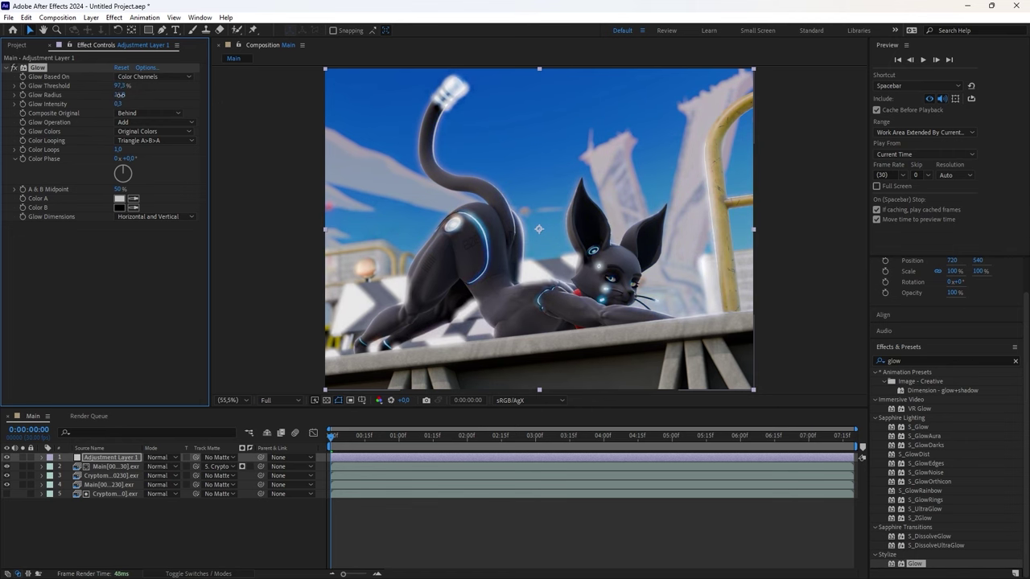
click(7, 458)
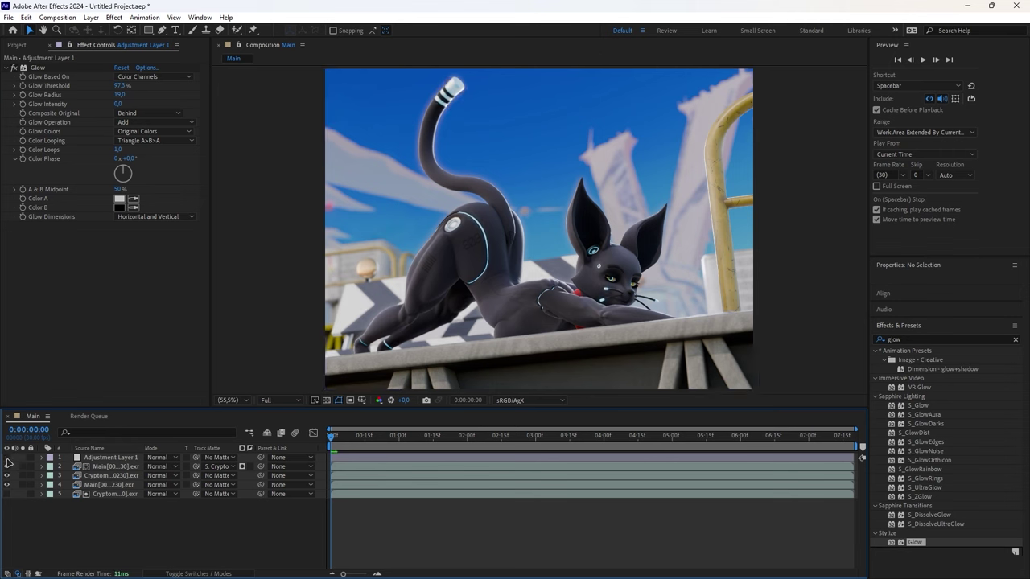
click(121, 103)
click(7, 458)
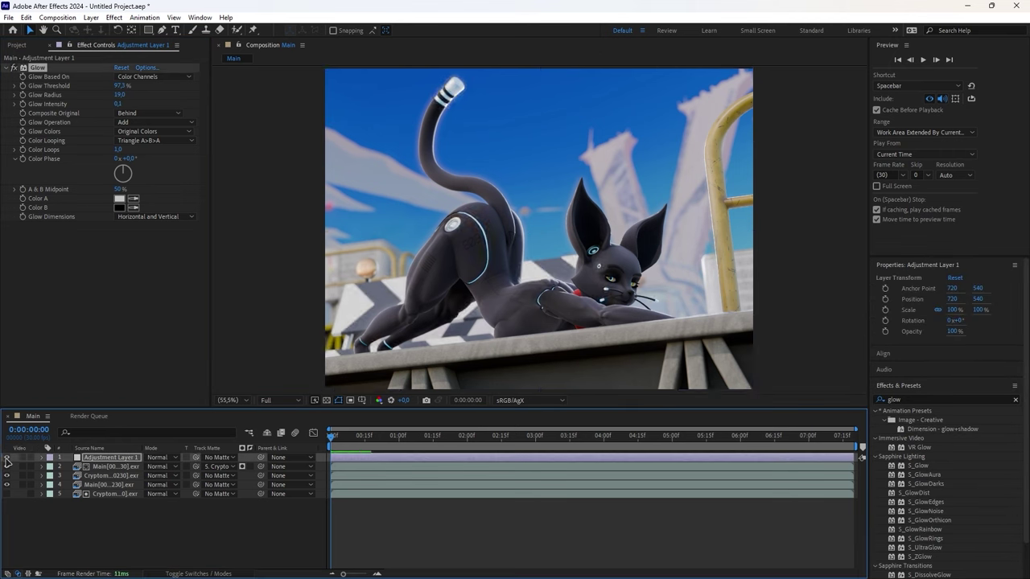
click(113, 105)
click(8, 459)
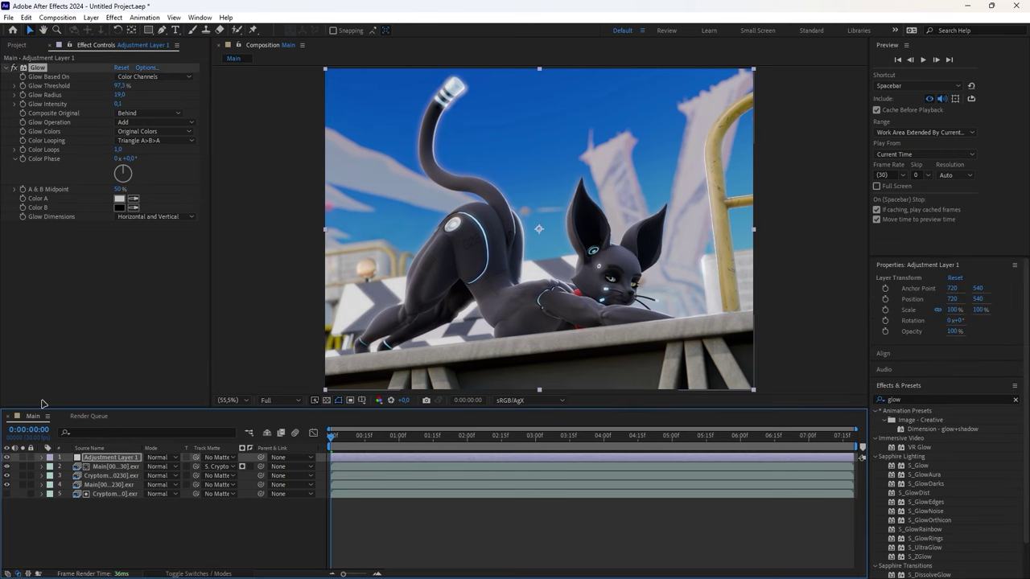
key(t)
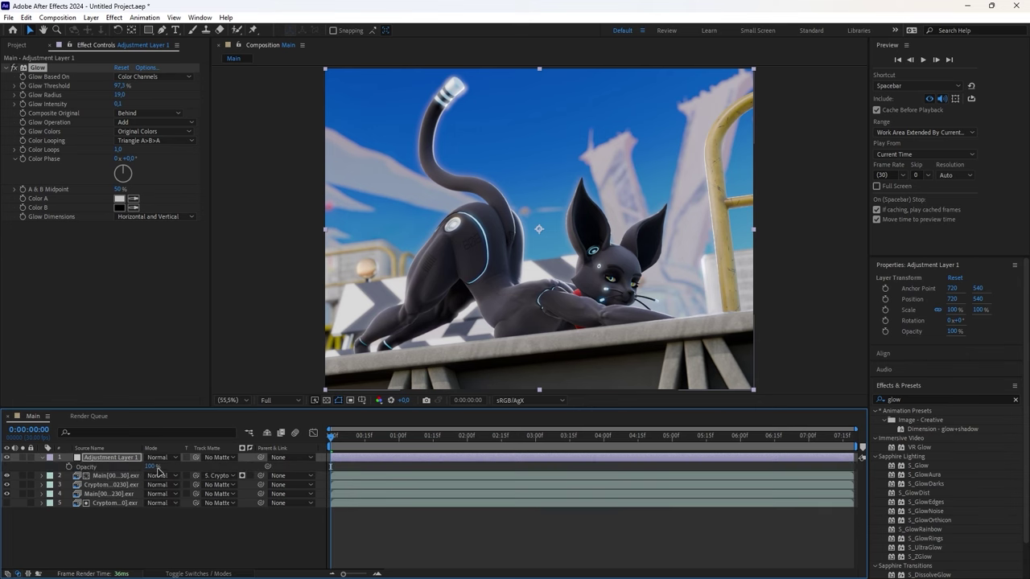
drag(149, 467, 125, 471)
Create a new black solid layer
key(t)
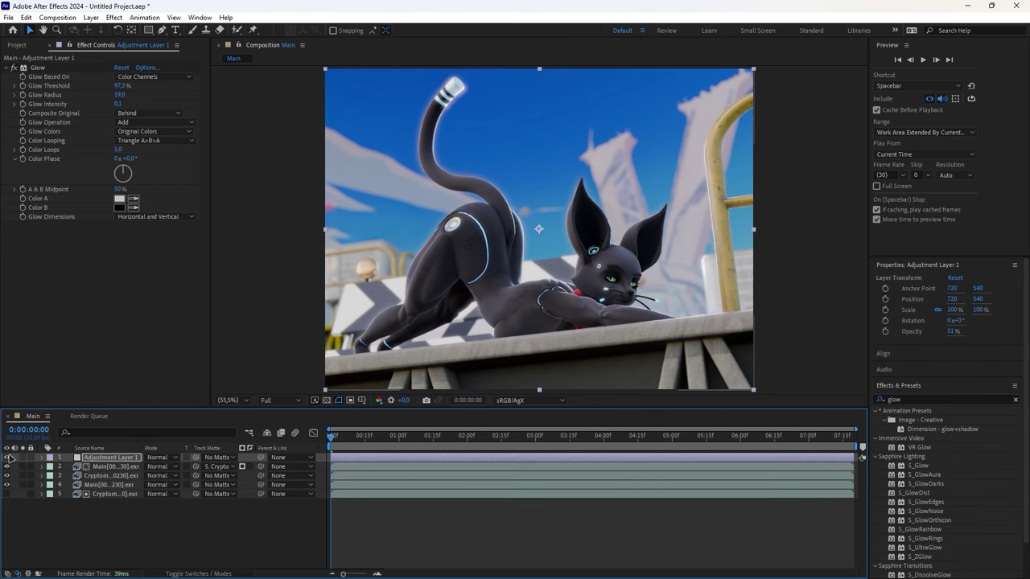
right_click(70, 529)
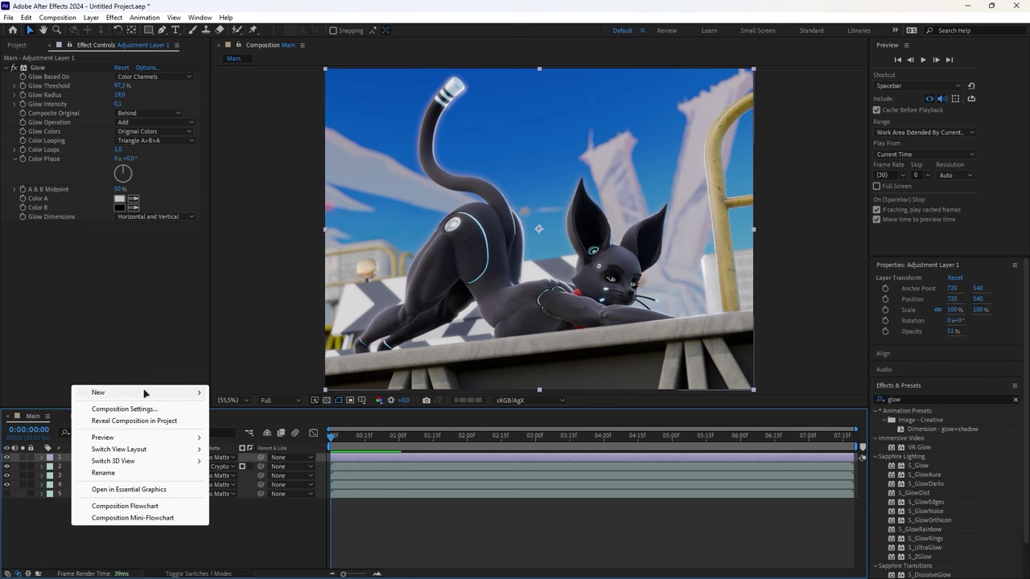
mouse_move(201, 392)
click(239, 420)
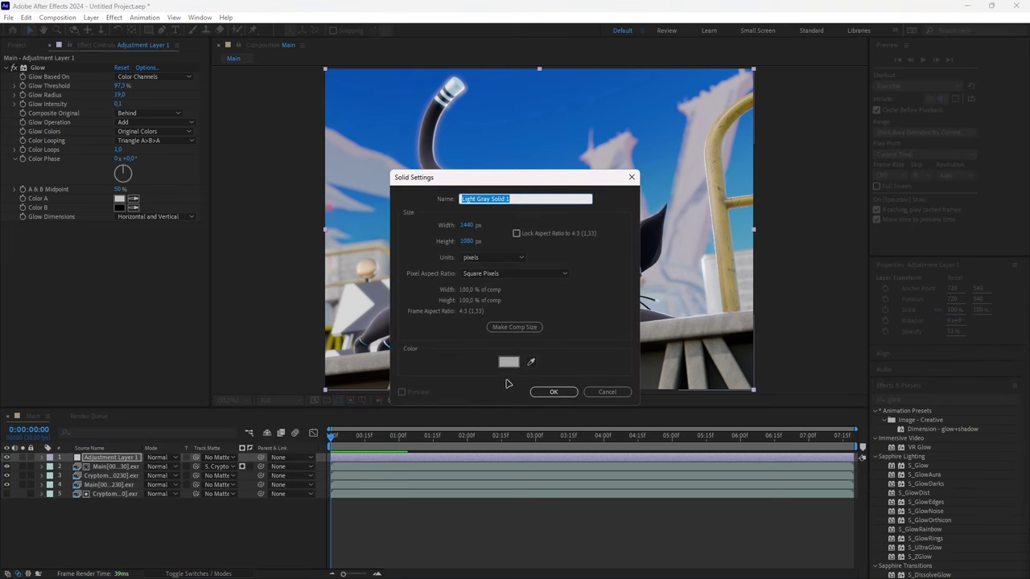
click(507, 360)
drag(449, 299, 369, 402)
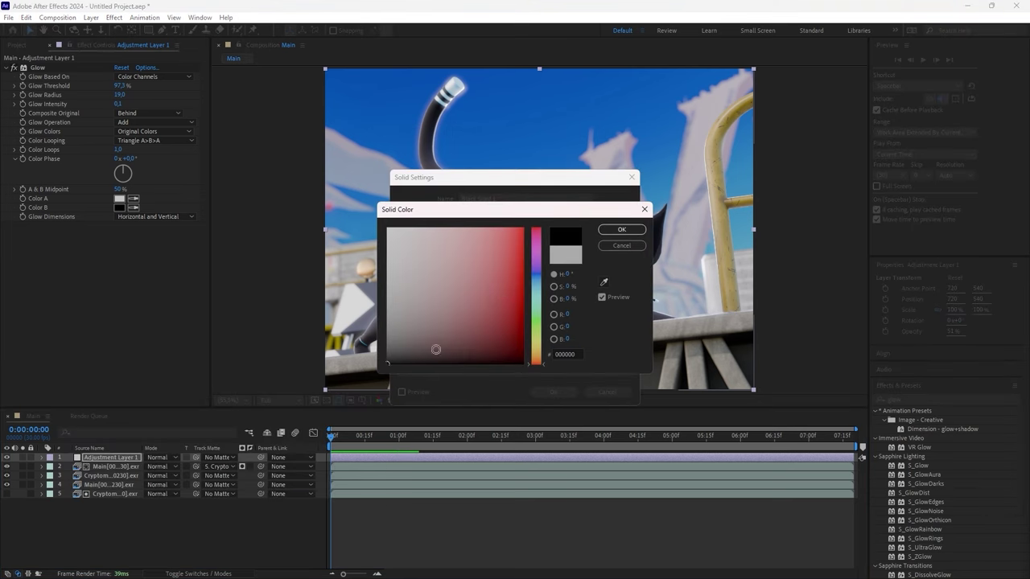
click(619, 231)
click(550, 393)
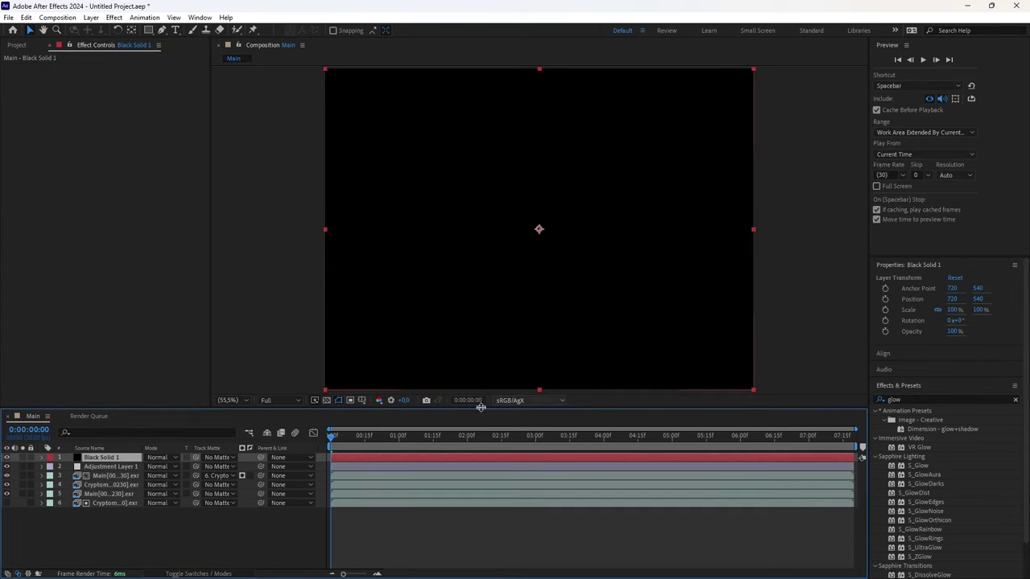
Apply Lens Flare to the black solid and set its blend mode to Add
click(909, 399)
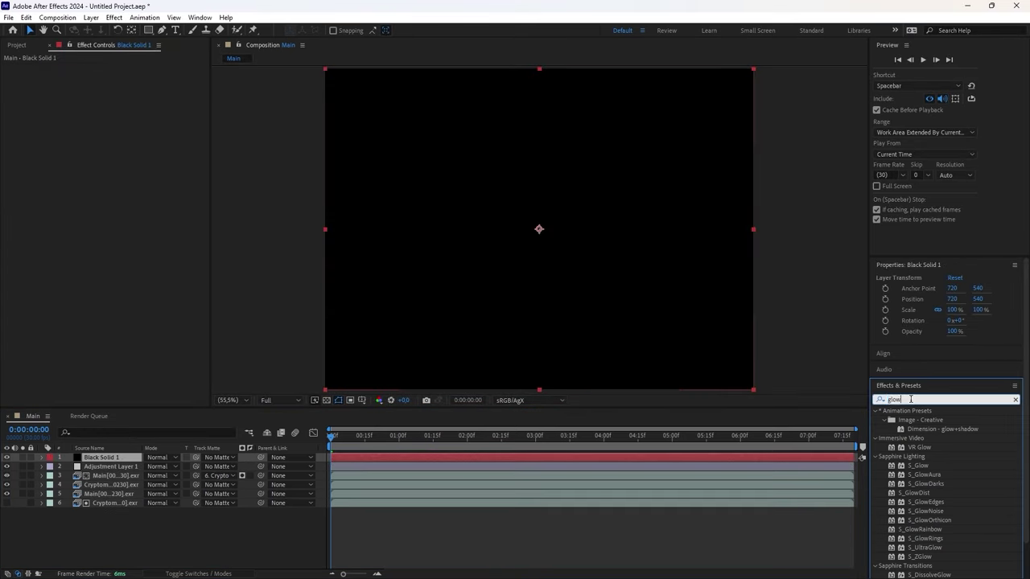
text(lens flare)
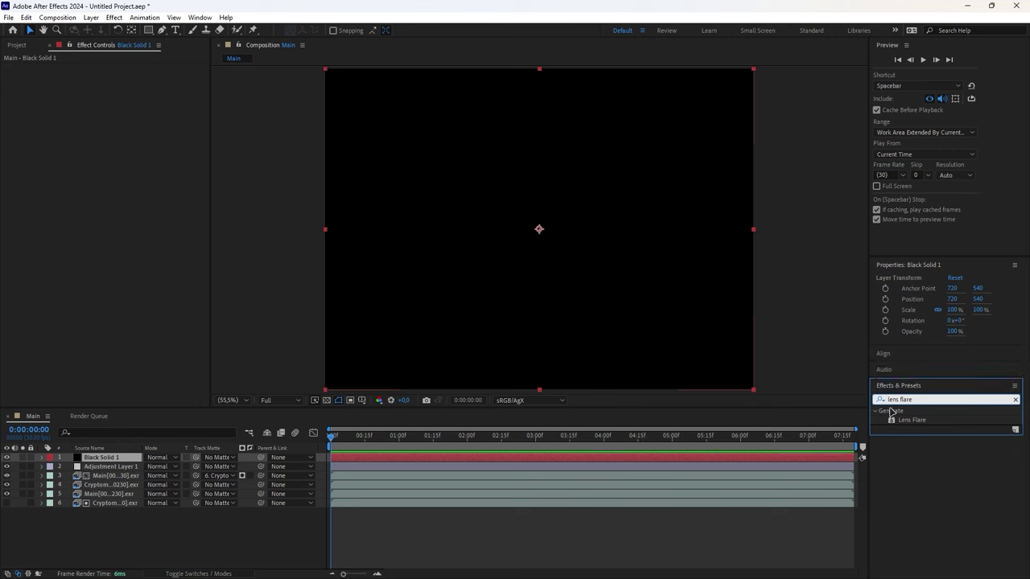
drag(913, 423, 110, 460)
click(165, 458)
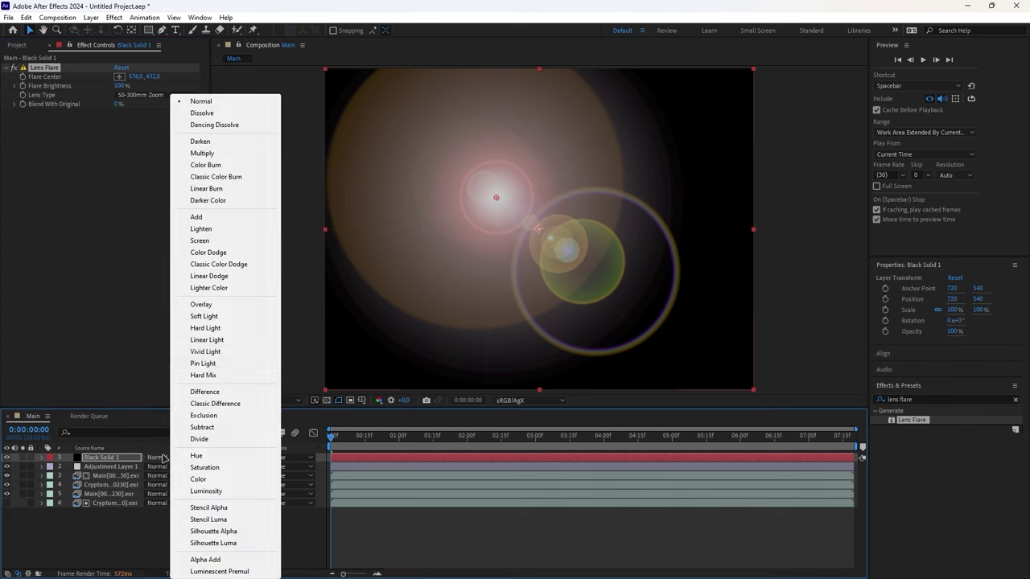
click(197, 217)
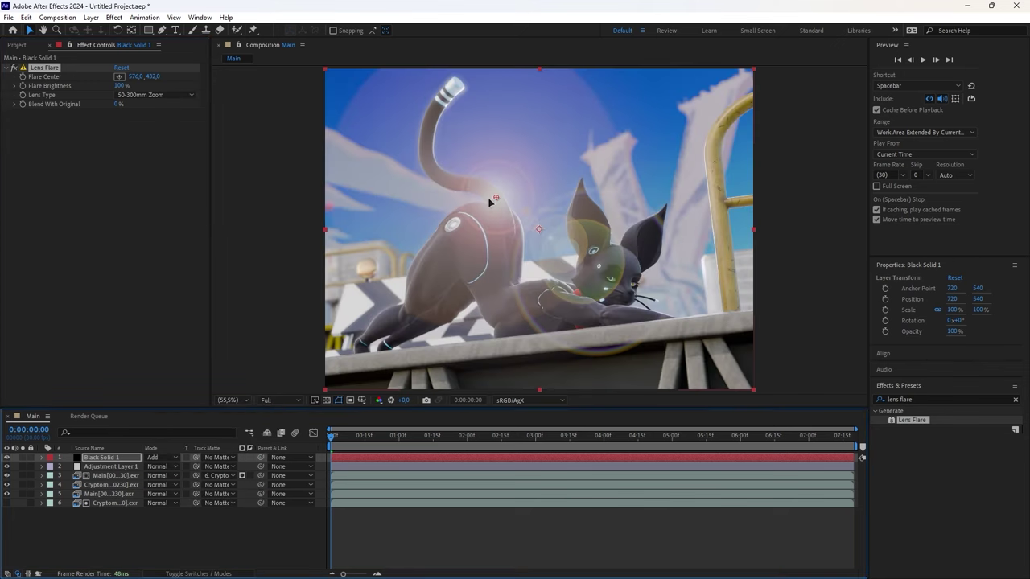
Move the flare centre near the top edge, with brightness 21% and Blend With Original 28%
drag(491, 197, 618, 30)
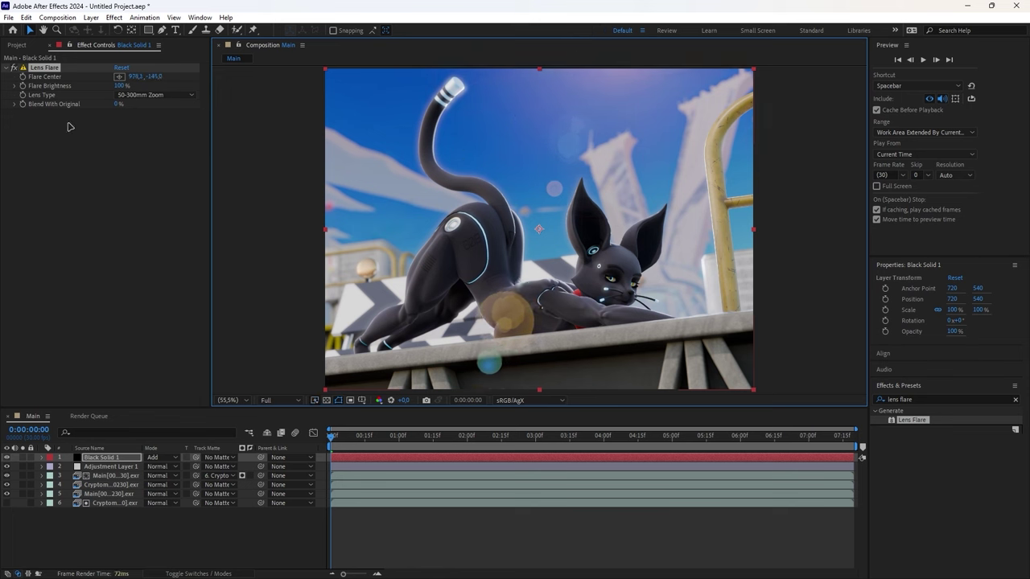
drag(118, 85, 84, 93)
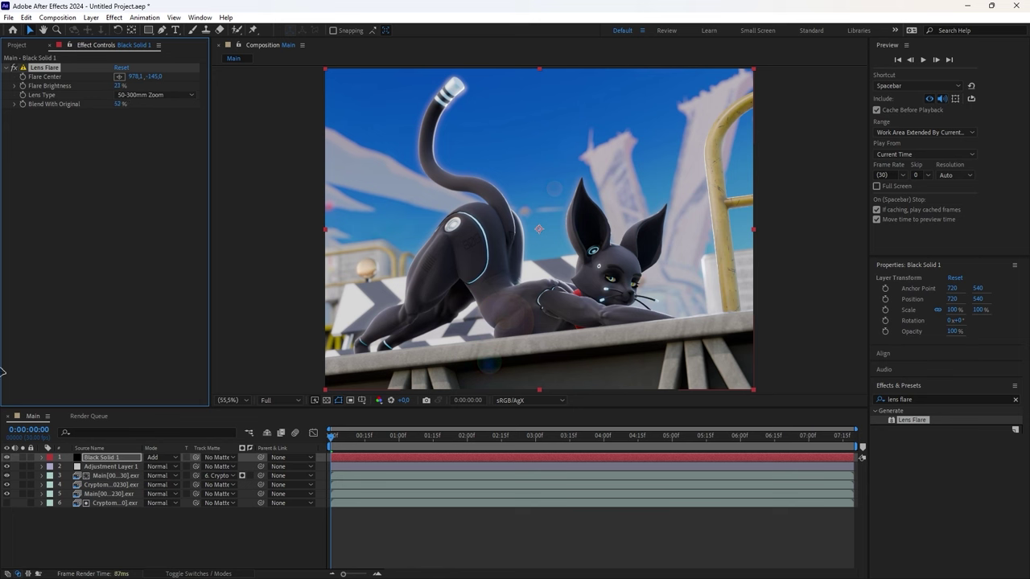
drag(117, 105, 106, 127)
click(109, 494)
Duplicate the Main EXR layer, move the copy to the top, and apply Levels
key(ctrl+d)
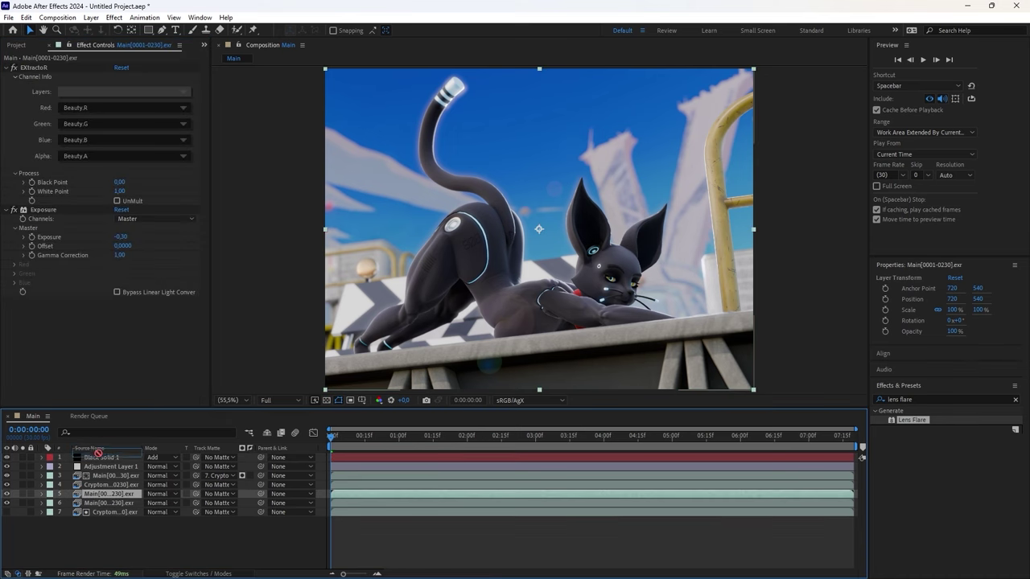
key(ctrl+shift+bracketright)
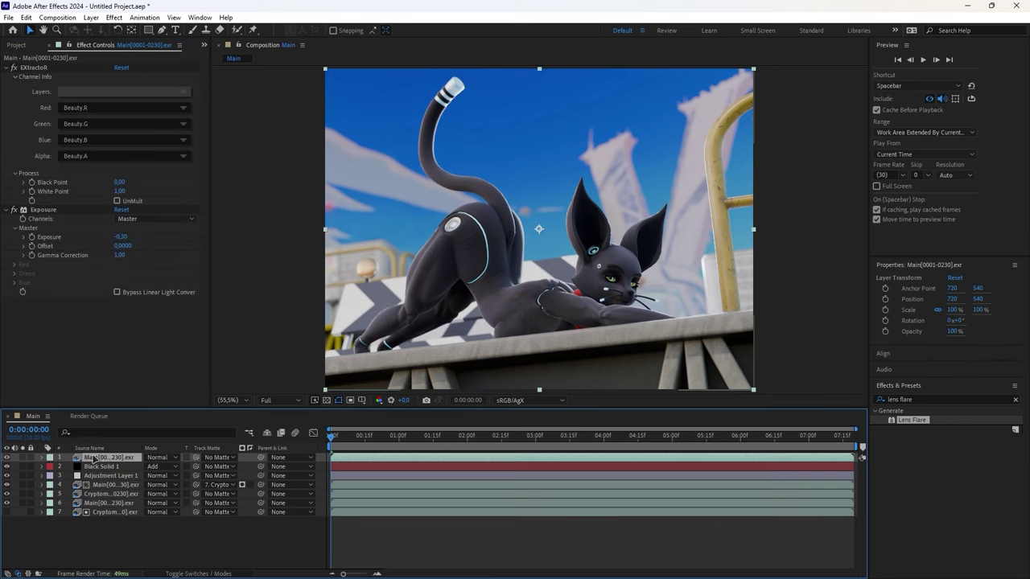
click(929, 400)
text(levels)
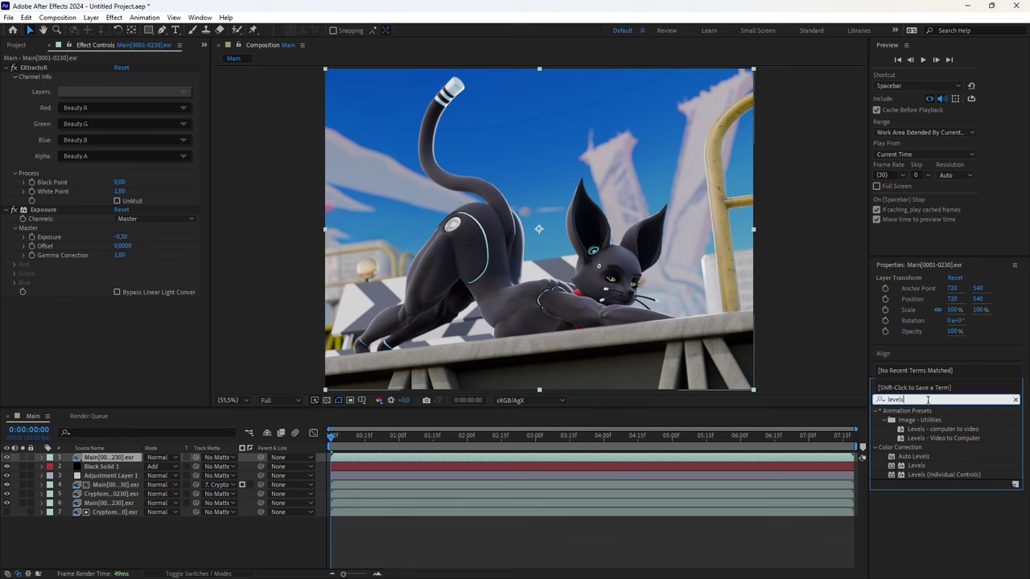
drag(913, 466, 107, 458)
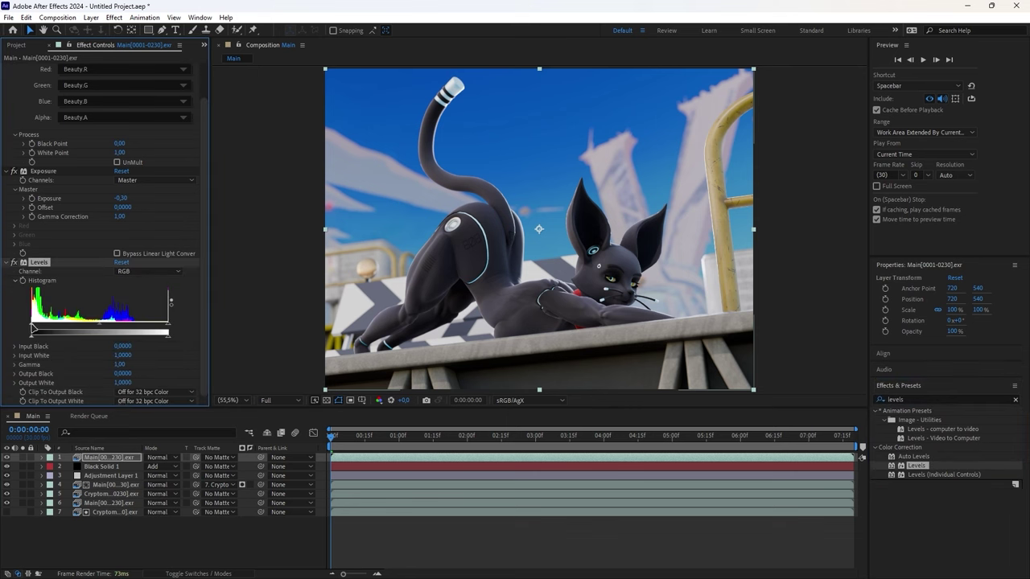
Set Levels Input Black to 0.6667 and turn both Clip To Output options On
drag(34, 328, 117, 328)
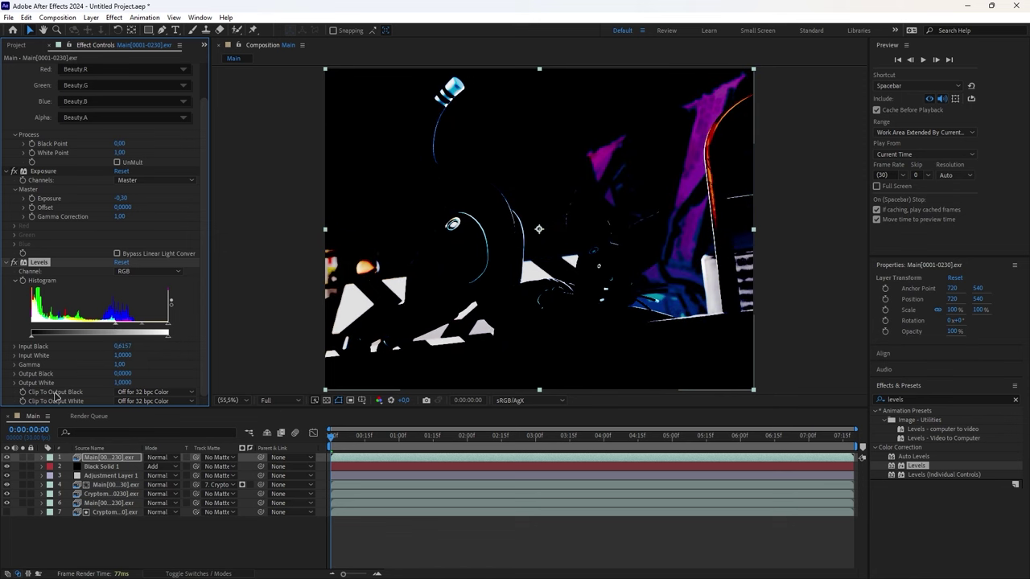
click(144, 392)
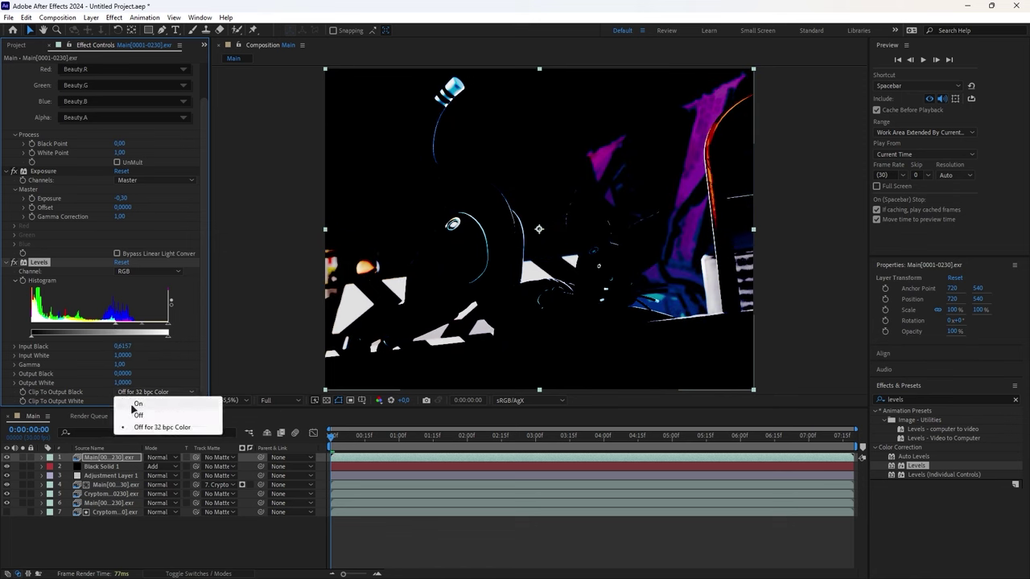
click(133, 405)
click(143, 400)
click(135, 413)
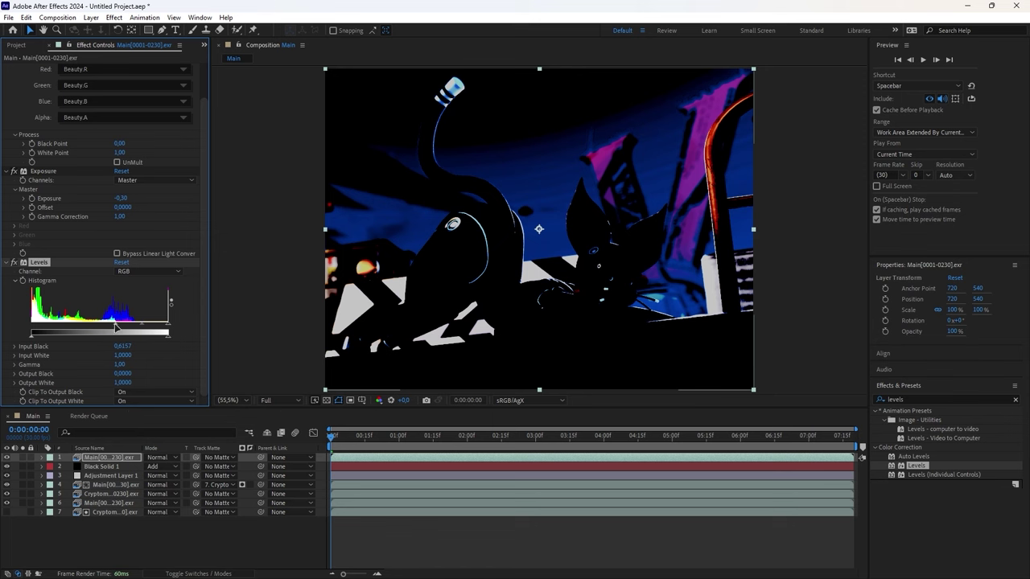
drag(117, 328, 124, 328)
Apply Camera Lens Blur to the top layer with Blur Radius 34
double_click(910, 399)
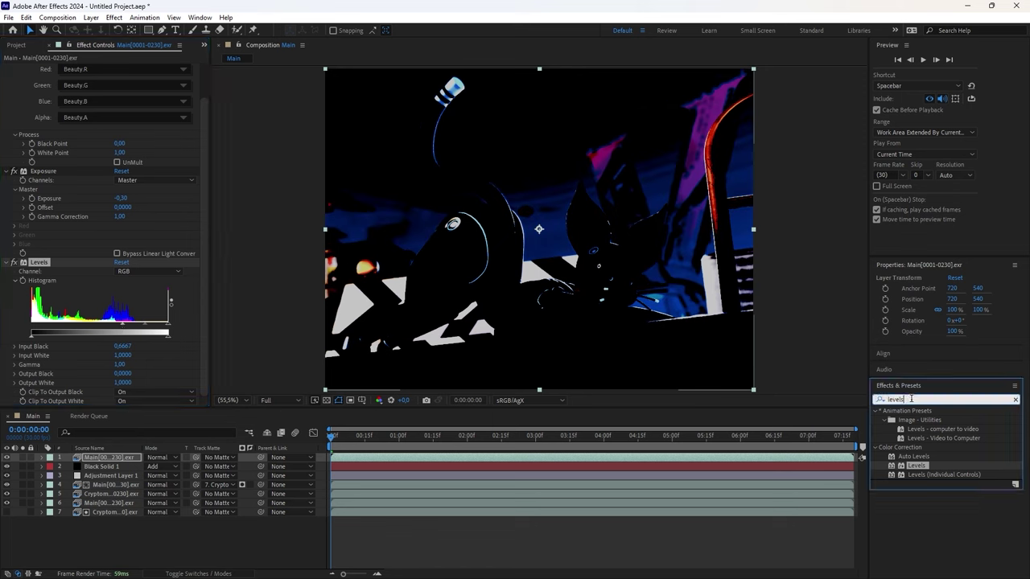
text(camerale)
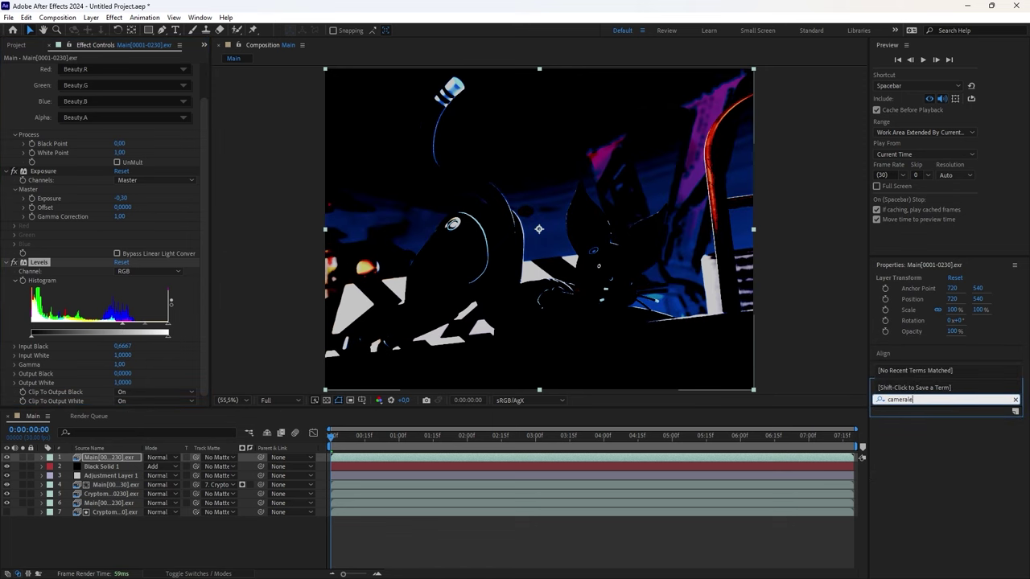
click(908, 399)
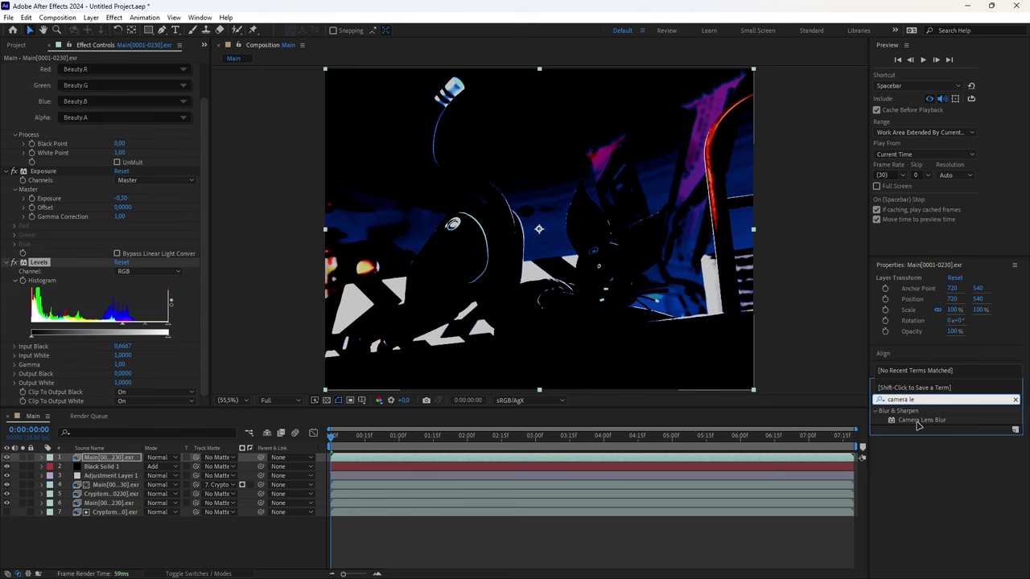
drag(918, 422, 103, 457)
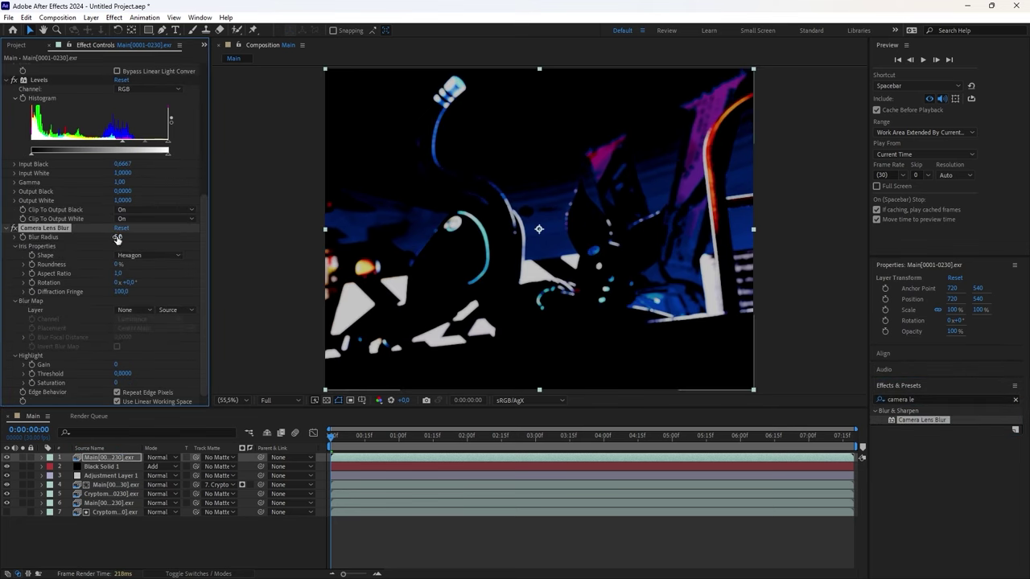
drag(117, 239, 133, 236)
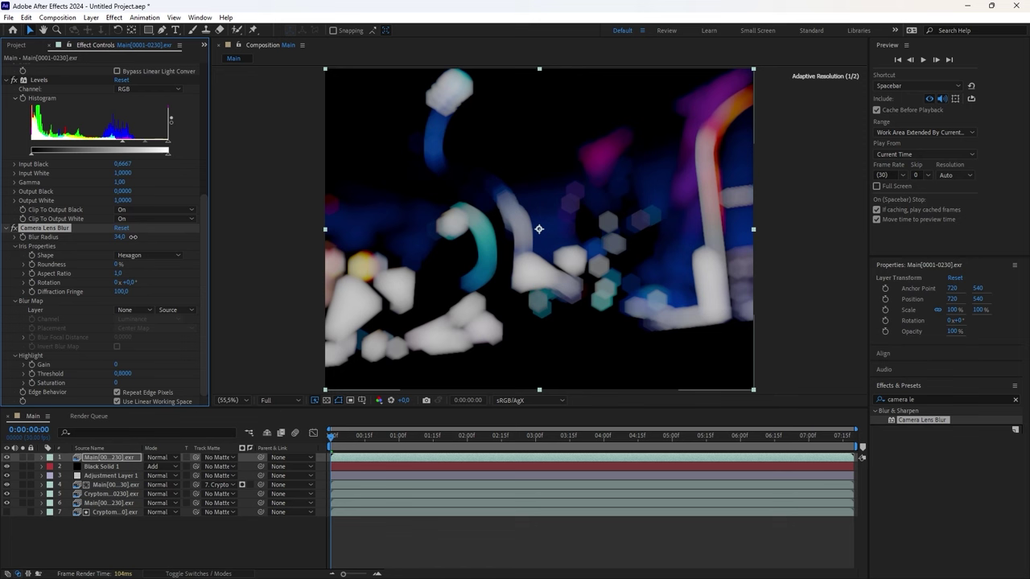
Keep the lens blur iris shape on Hexagon and set Roundness to 34%
click(129, 256)
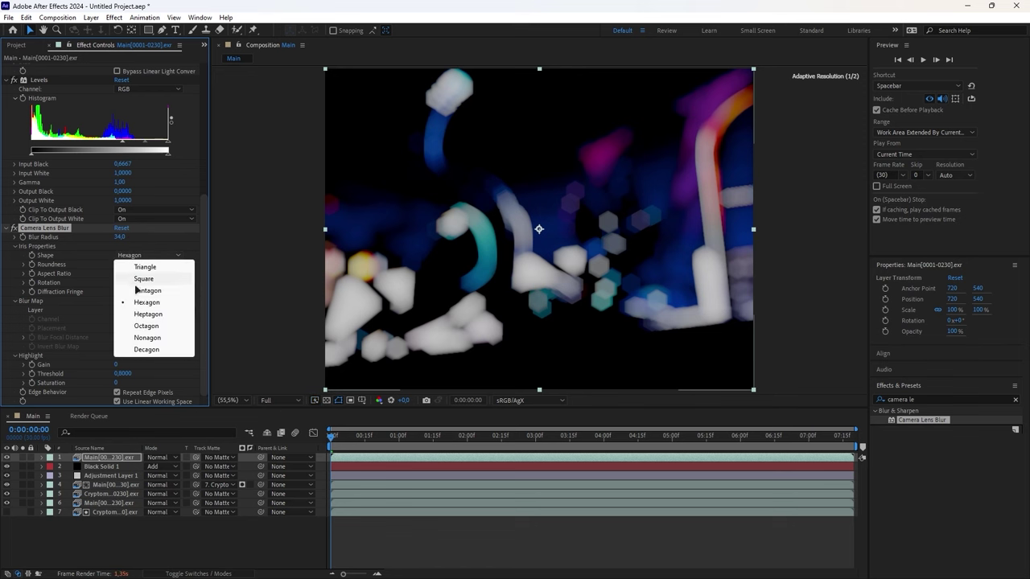
click(147, 313)
click(149, 255)
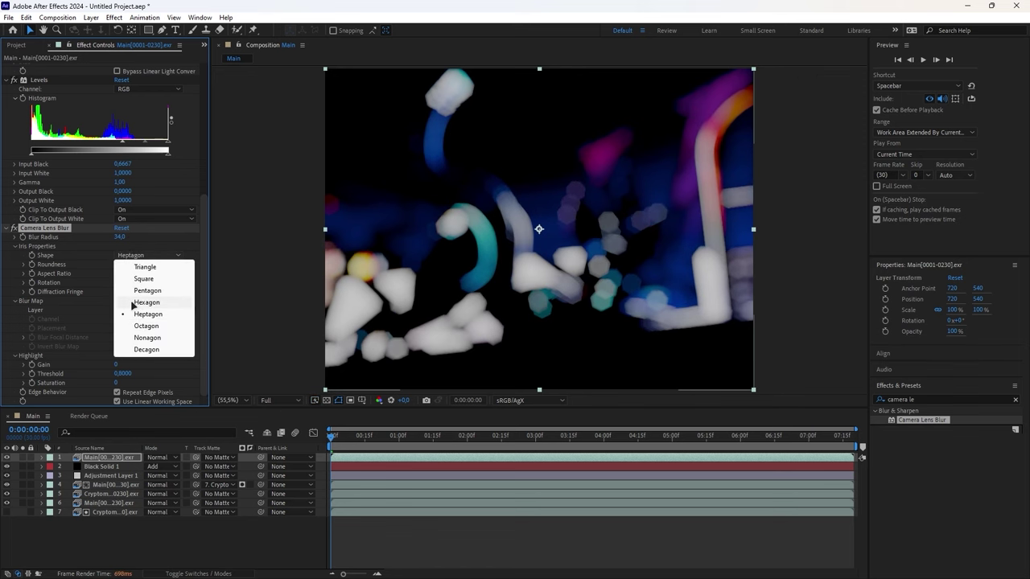
click(132, 302)
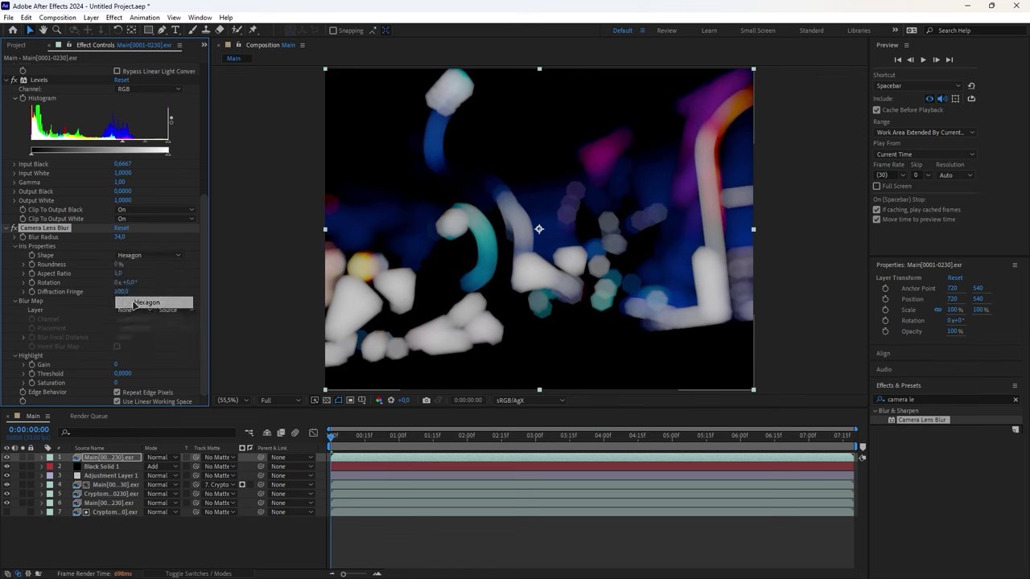
click(116, 266)
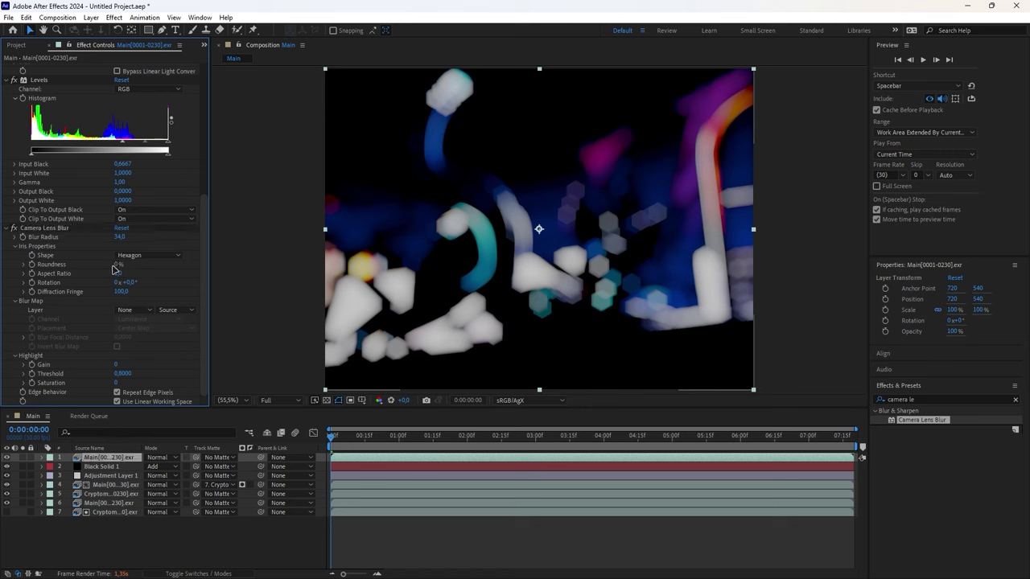
drag(115, 268, 130, 265)
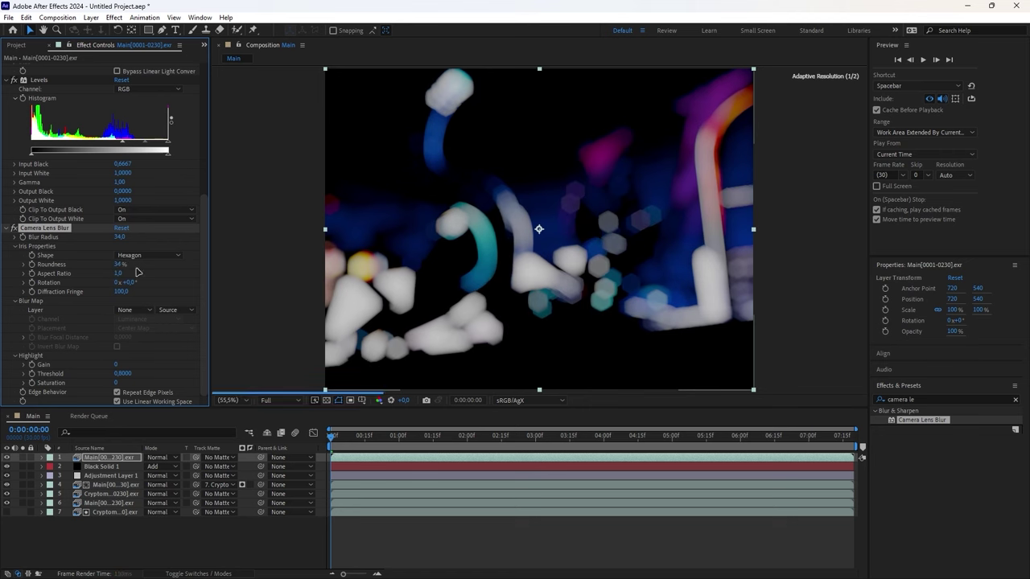
Rotate the top blurred layer by 180°
key(r)
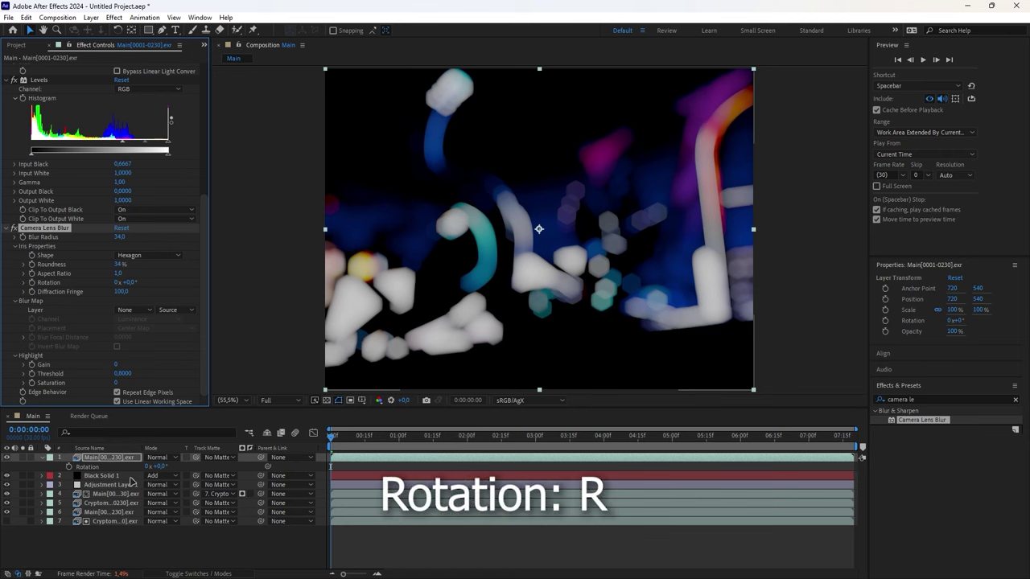
click(147, 468)
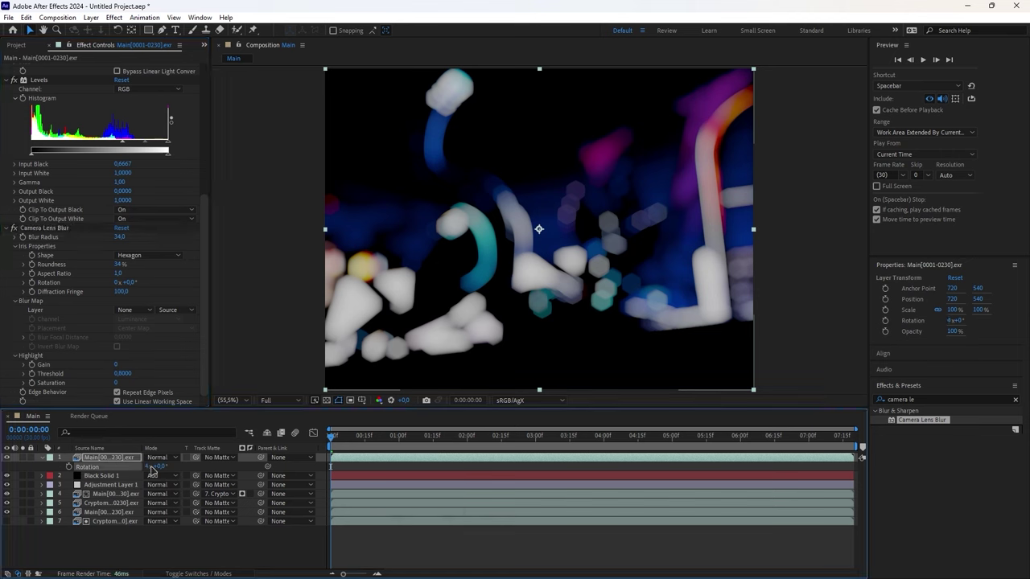
click(158, 467)
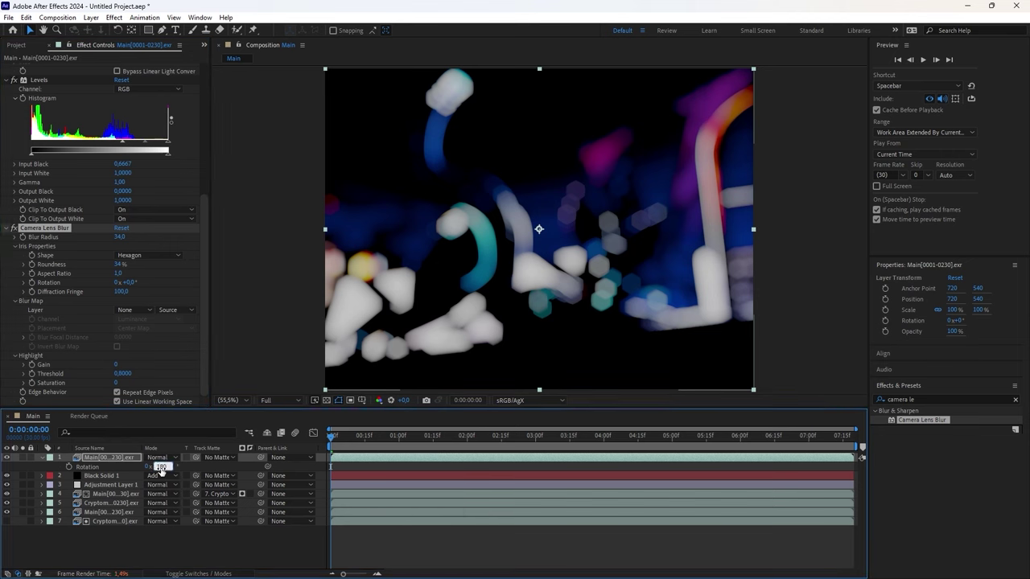
text(180)
key(Return)
Scale the blurred layer to 150% and set its blend mode to Add
key(s)
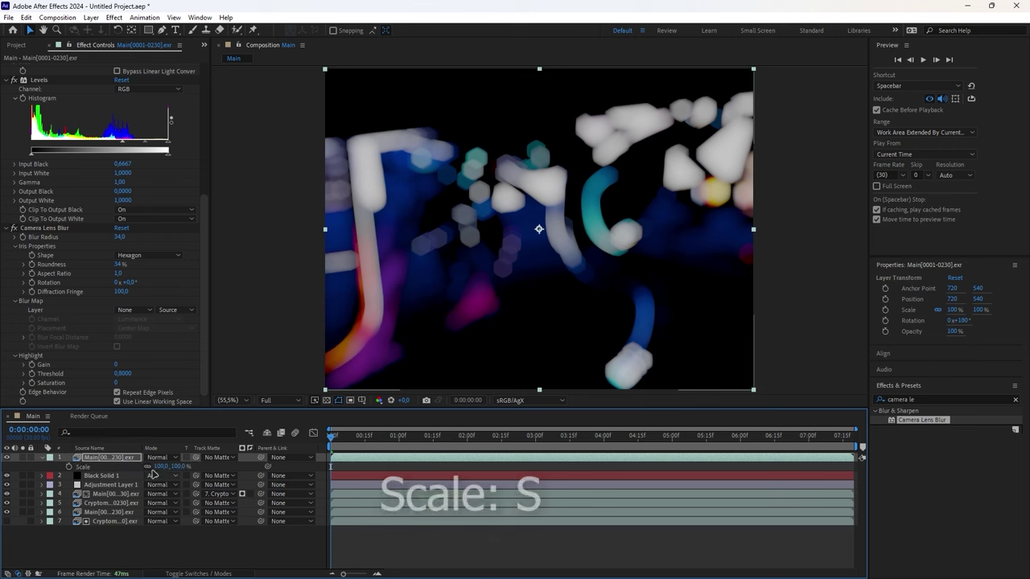
click(161, 466)
text(150)
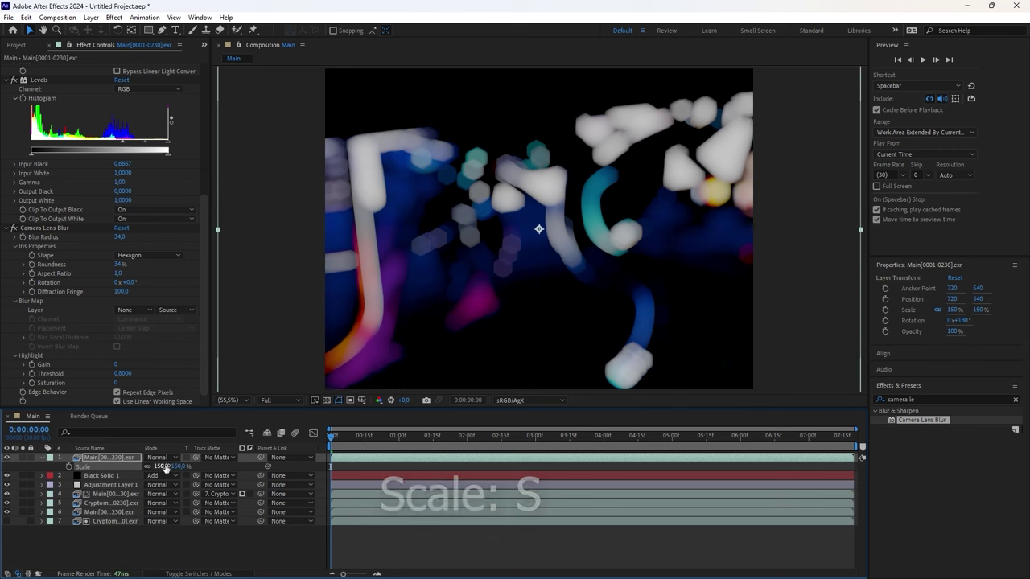
key(Return)
click(161, 457)
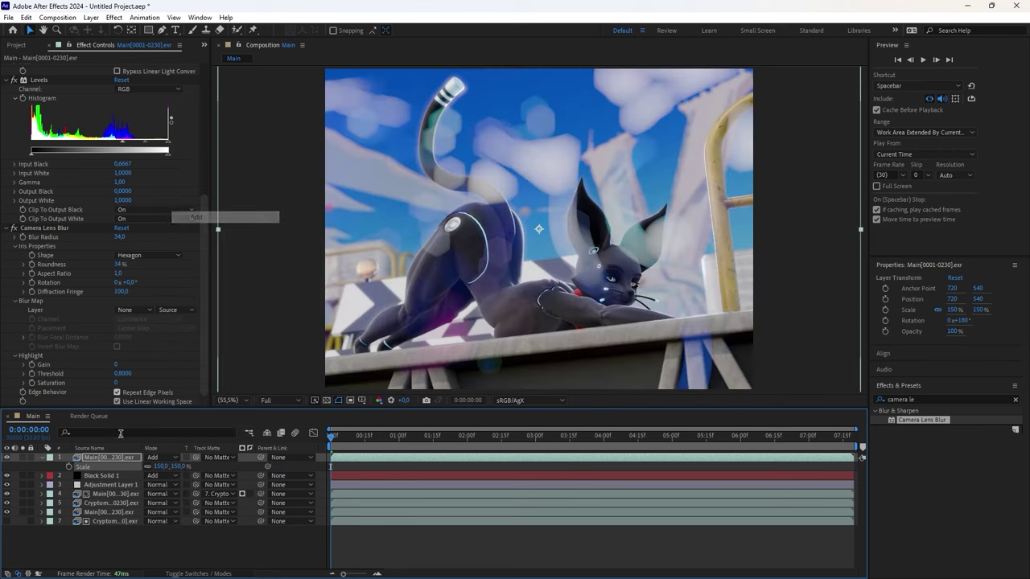
click(197, 217)
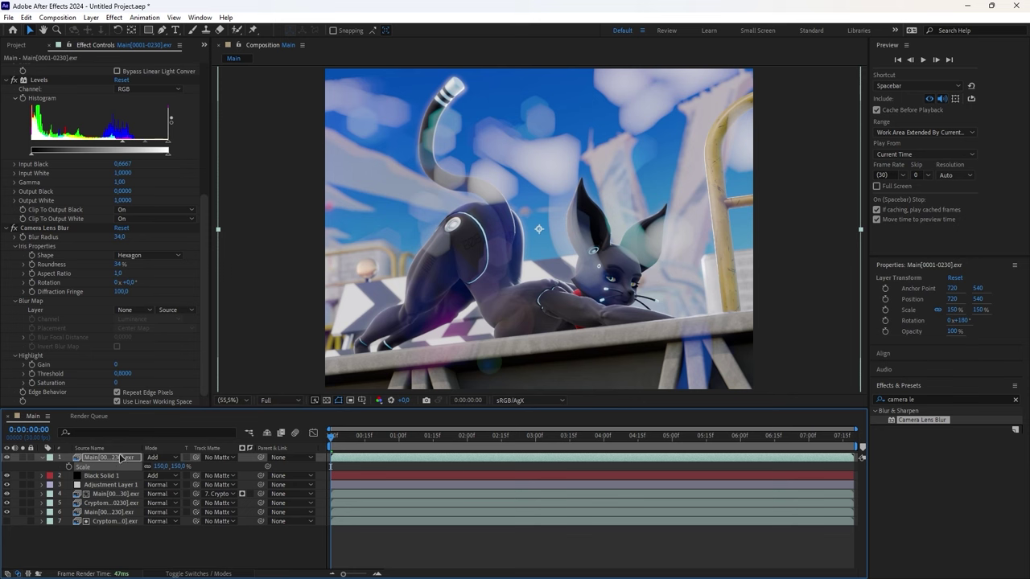
Set the blurred layer's Opacity to 10% and collapse its properties
key(t)
click(150, 467)
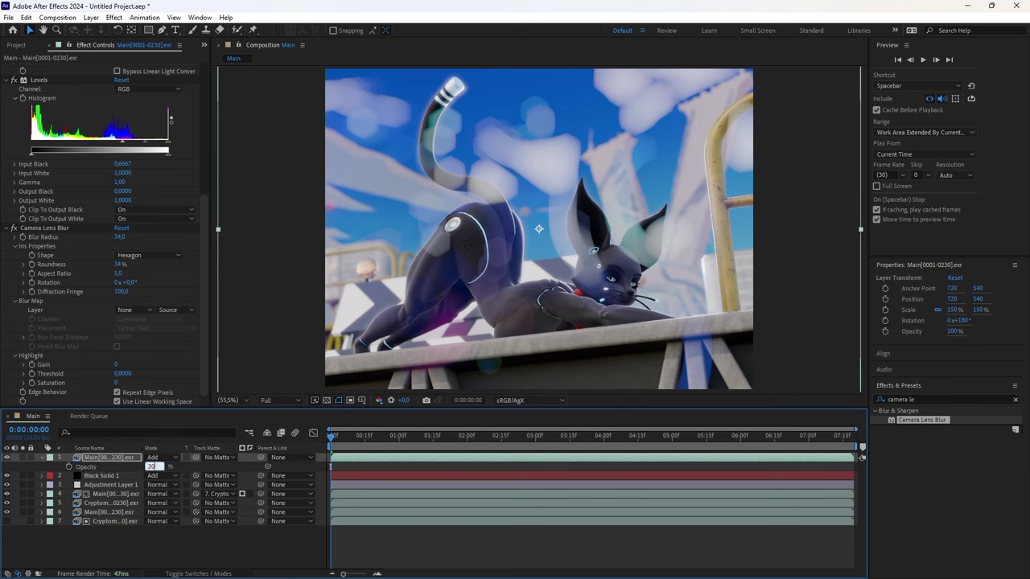
text(10)
key(Return)
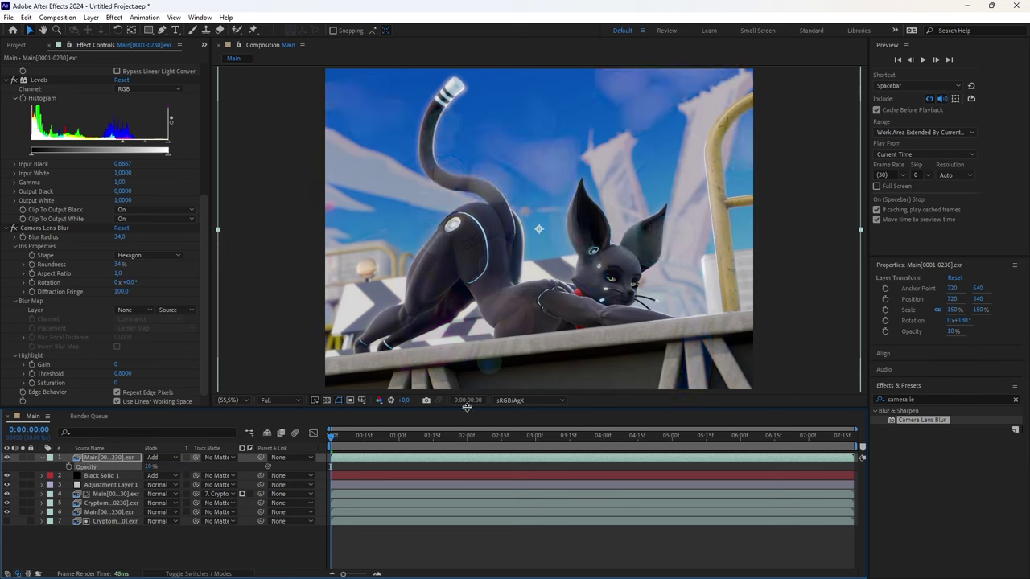
click(41, 457)
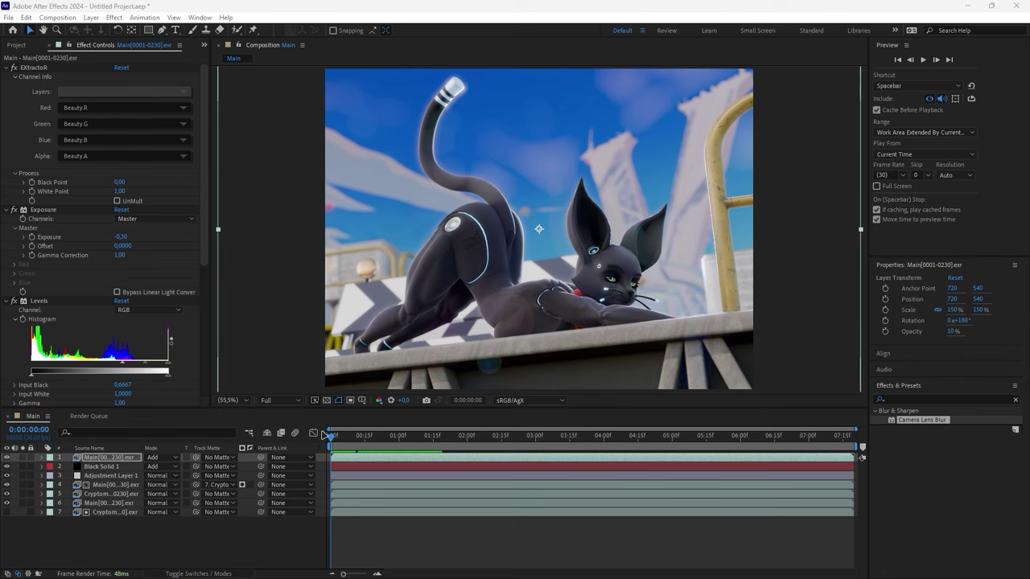
Import DirtMaskTextureExample.png into the comp and scale it to 152%
click(574, 566)
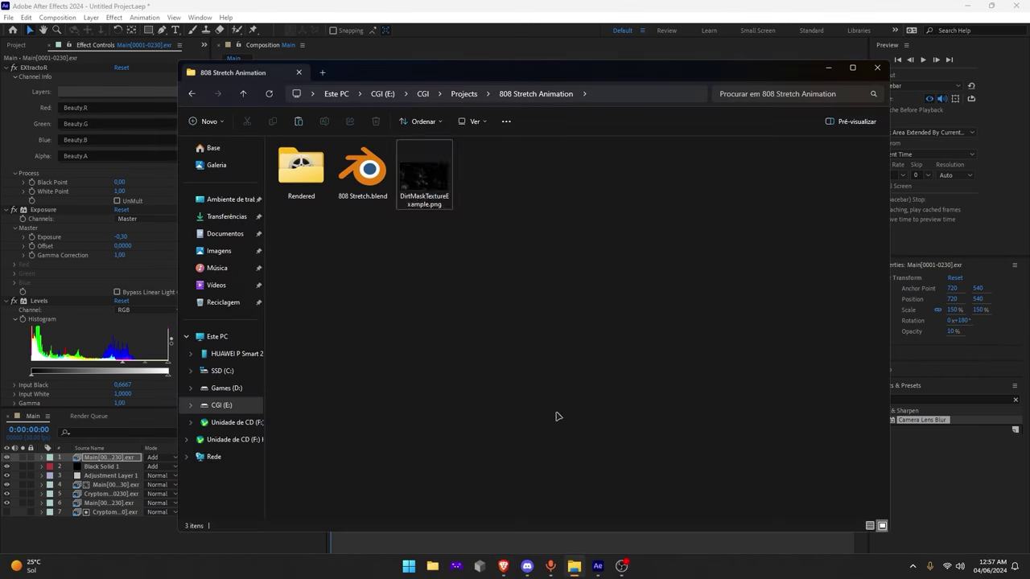
drag(425, 173, 129, 457)
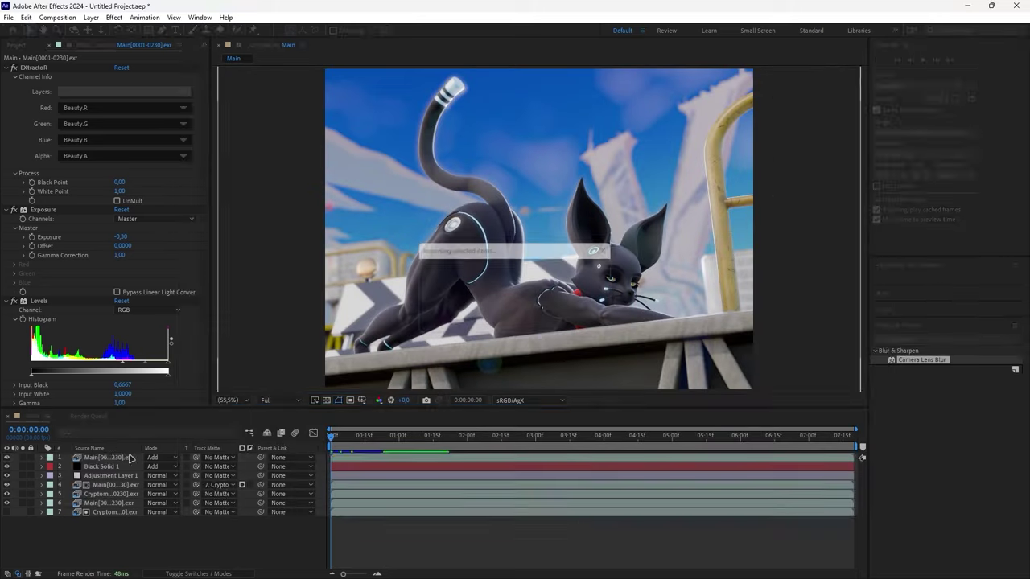
key(s)
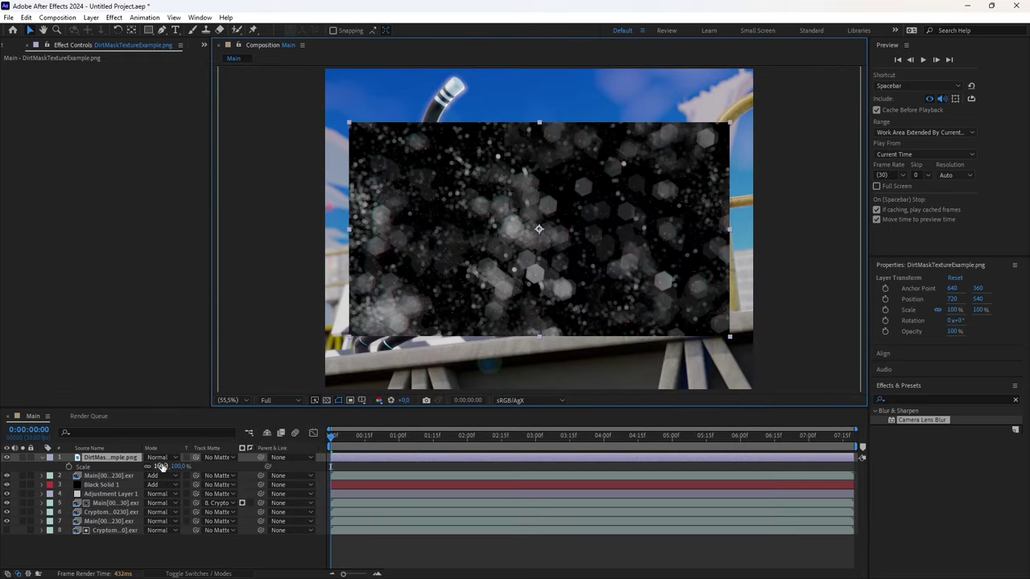
drag(161, 466, 187, 469)
Set the dirt texture layer to Add mode at 10% opacity
click(154, 457)
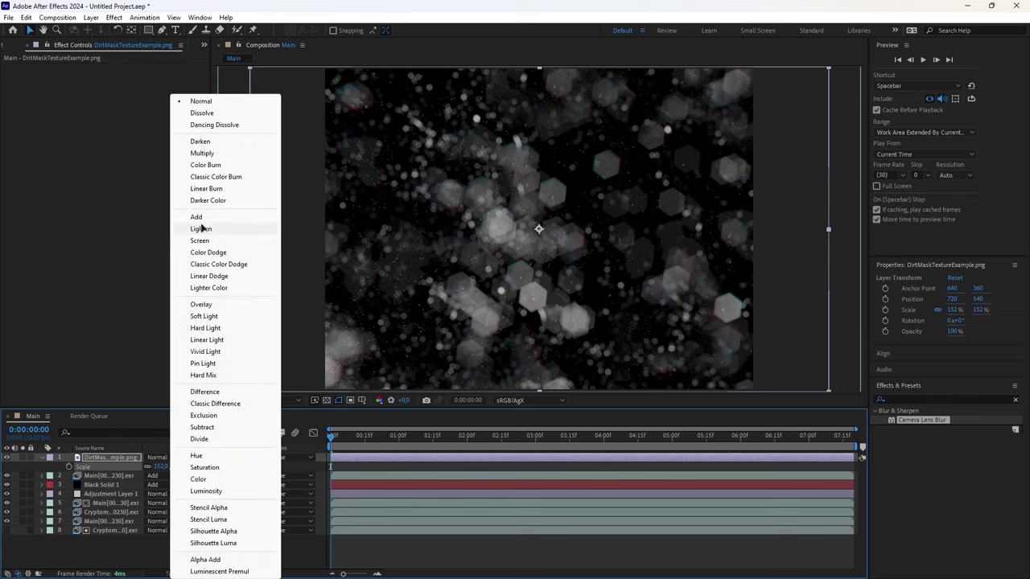
click(198, 219)
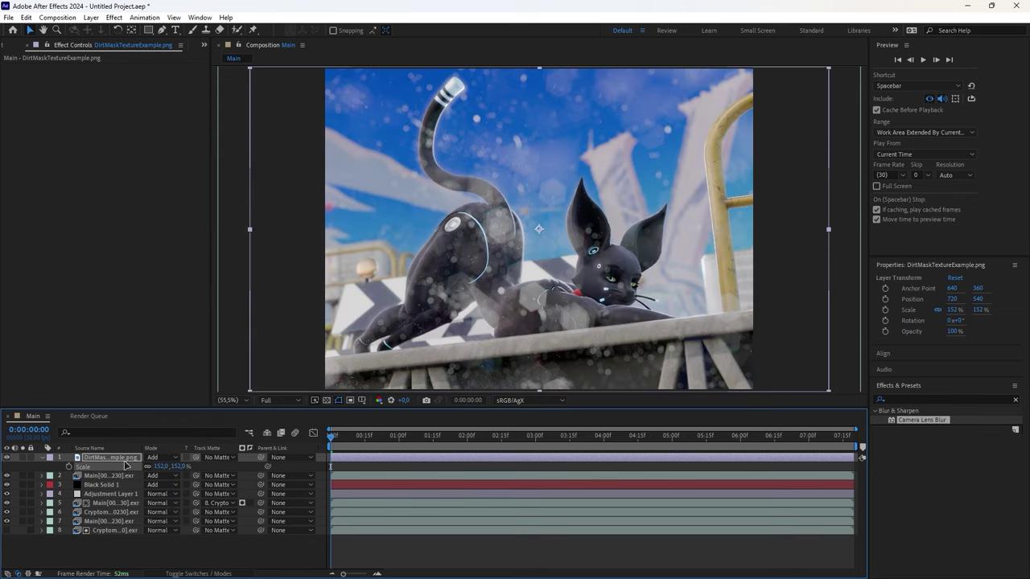
key(t)
drag(150, 467, 112, 468)
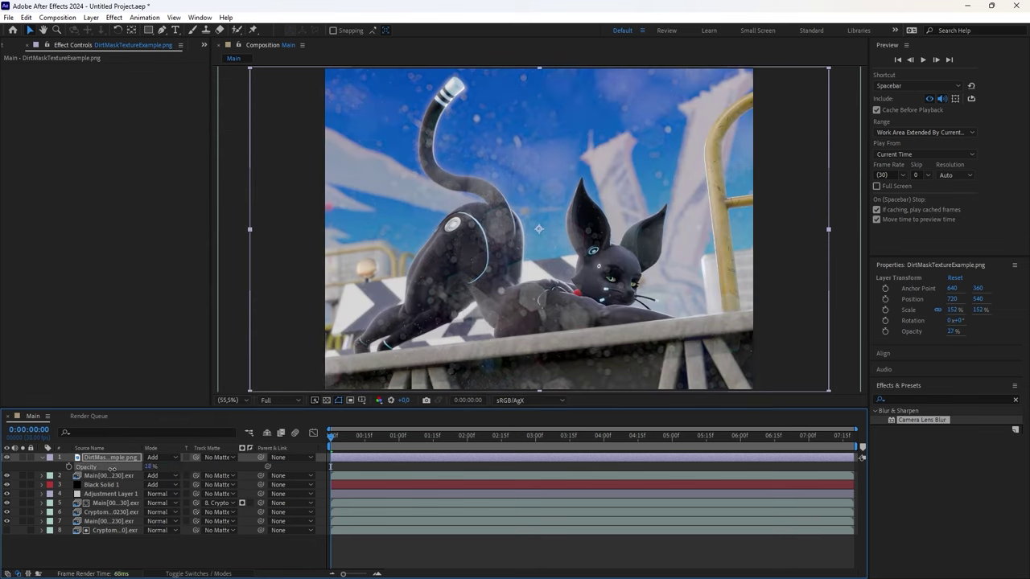
click(150, 467)
text(10)
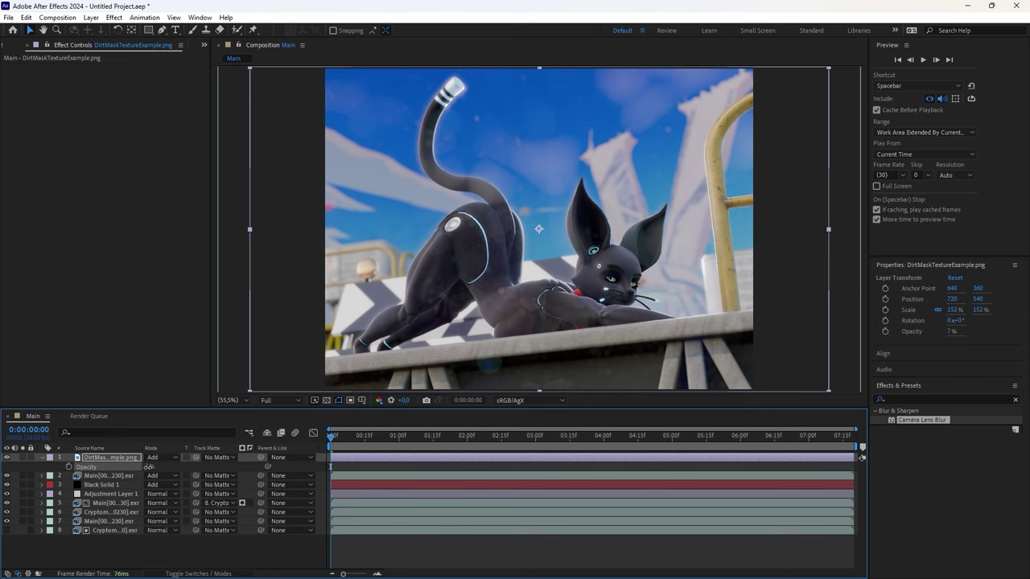
key(Return)
Create a new black solid layer on top of the comp
key(t)
click(105, 475)
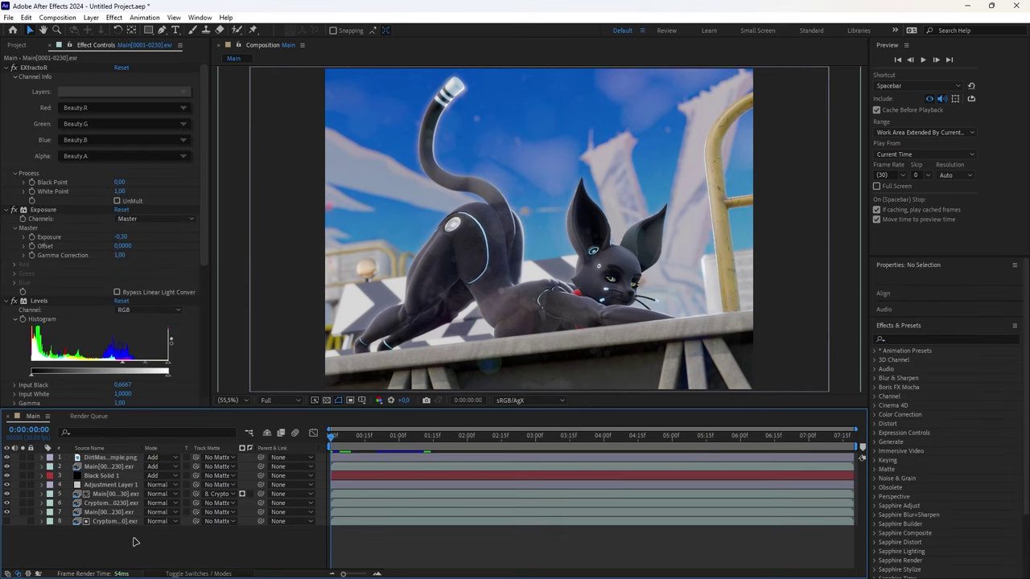
right_click(134, 539)
mouse_move(248, 407)
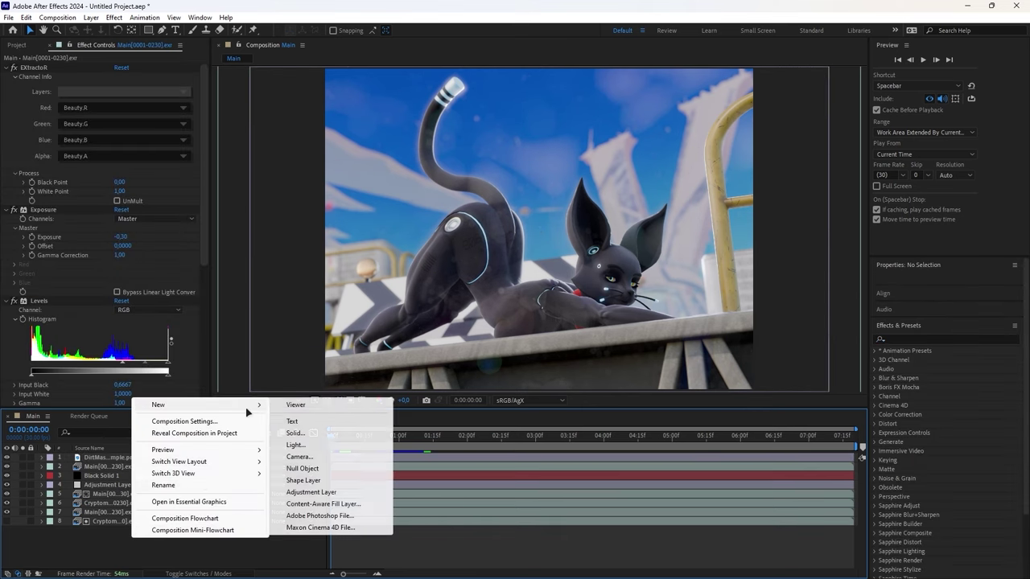
click(302, 435)
click(554, 392)
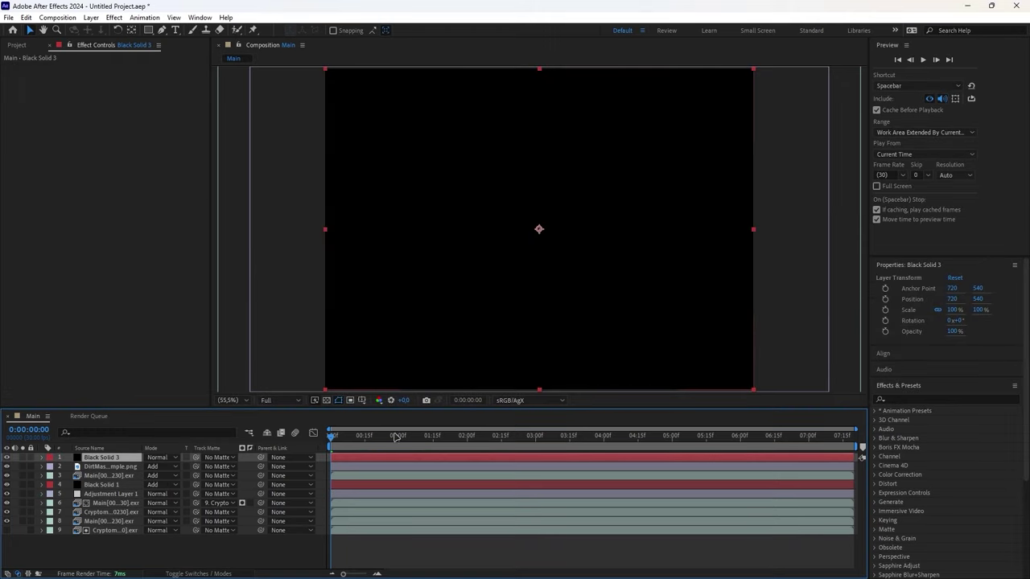
Apply Add Grain to the solid with the Final Output viewing mode
click(918, 402)
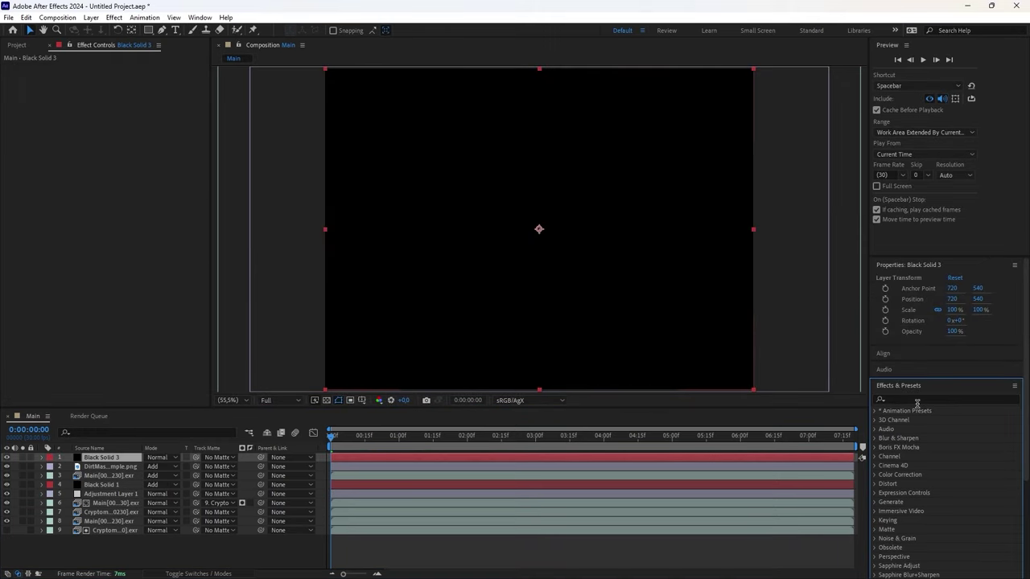
text(grain)
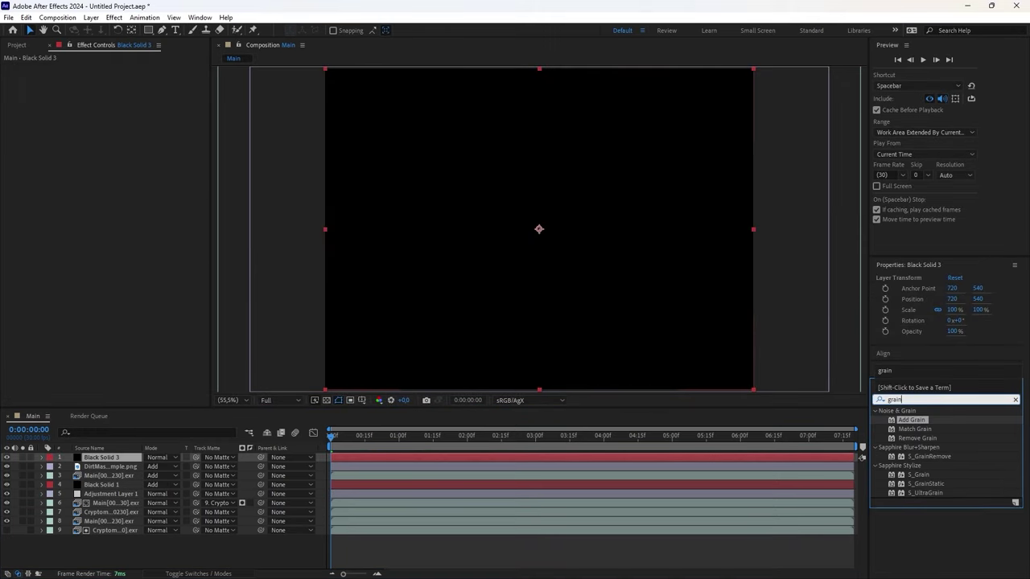
drag(929, 427, 59, 141)
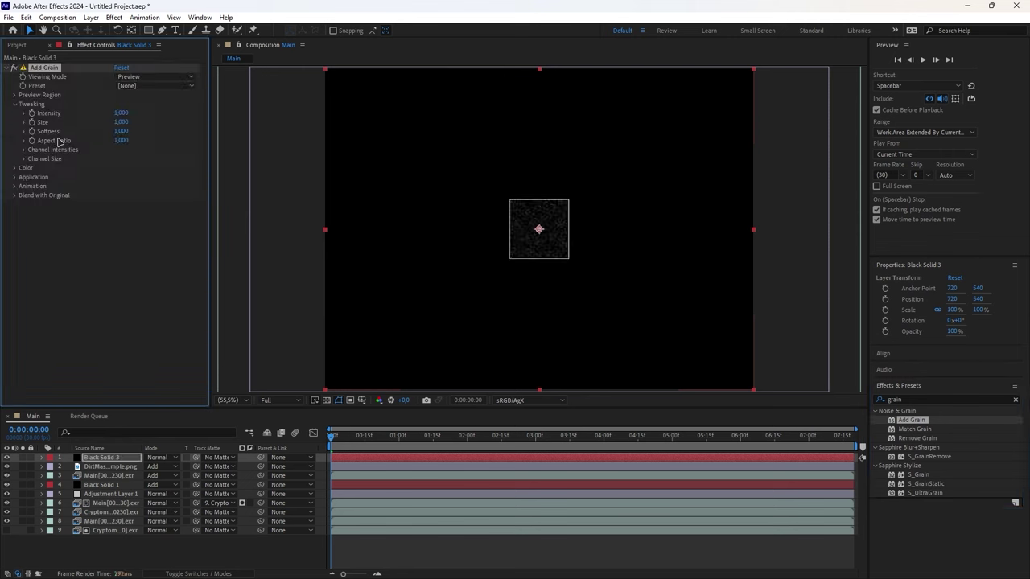
click(133, 76)
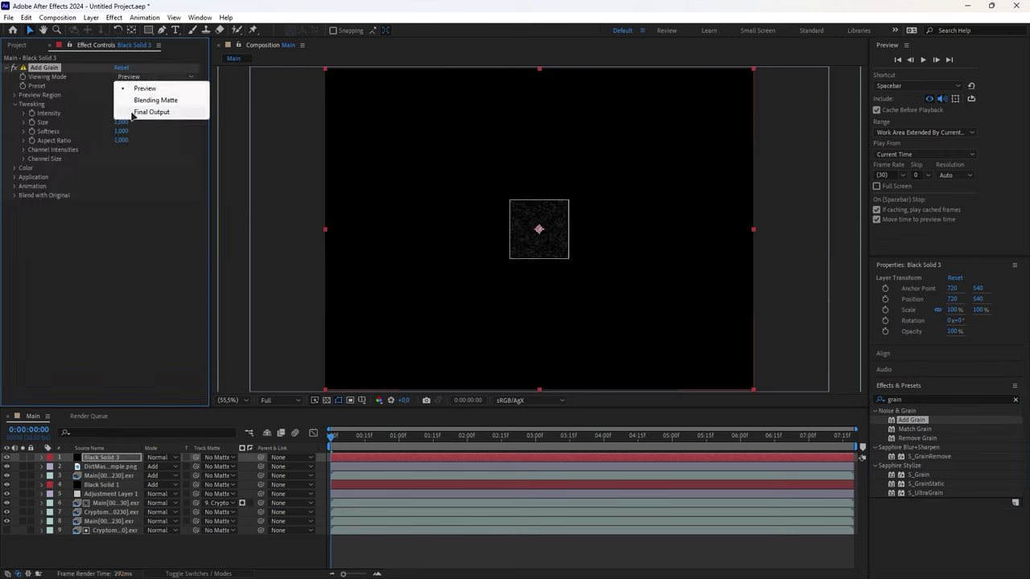
click(133, 114)
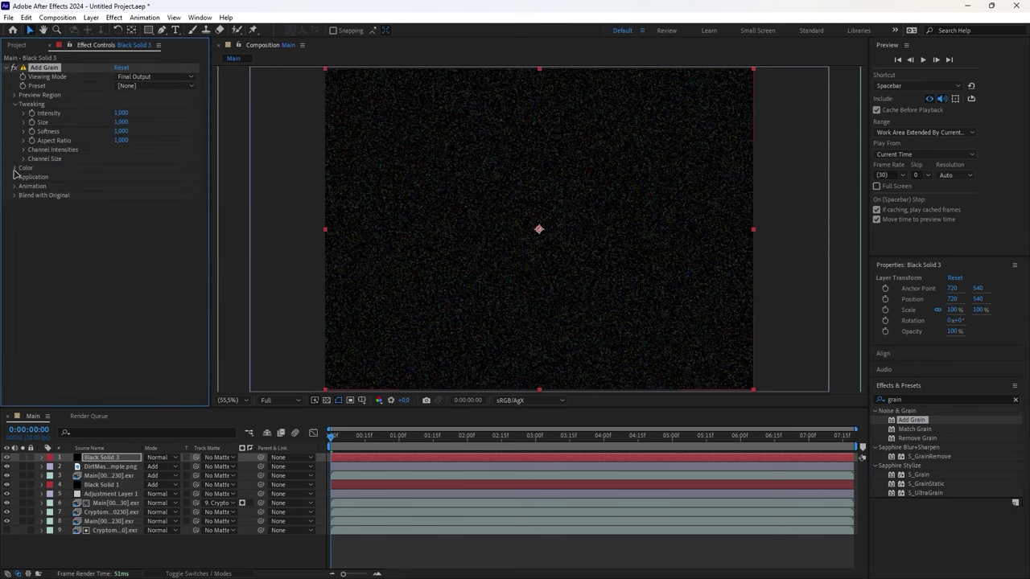
Make the grain monochromatic, raise Intensity to 2, and slow the Animation Speed
click(14, 168)
click(118, 183)
click(117, 177)
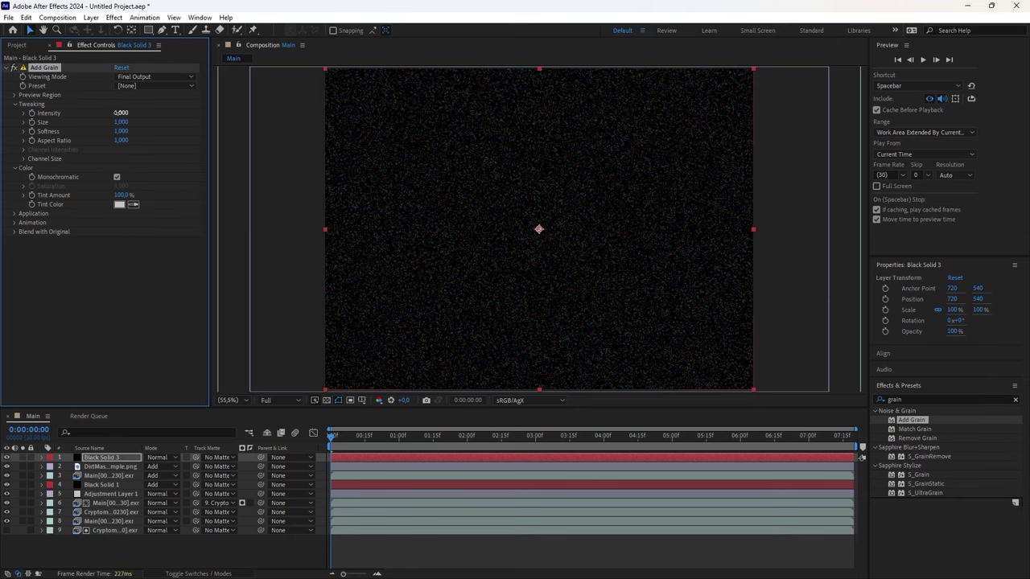
drag(121, 113, 125, 113)
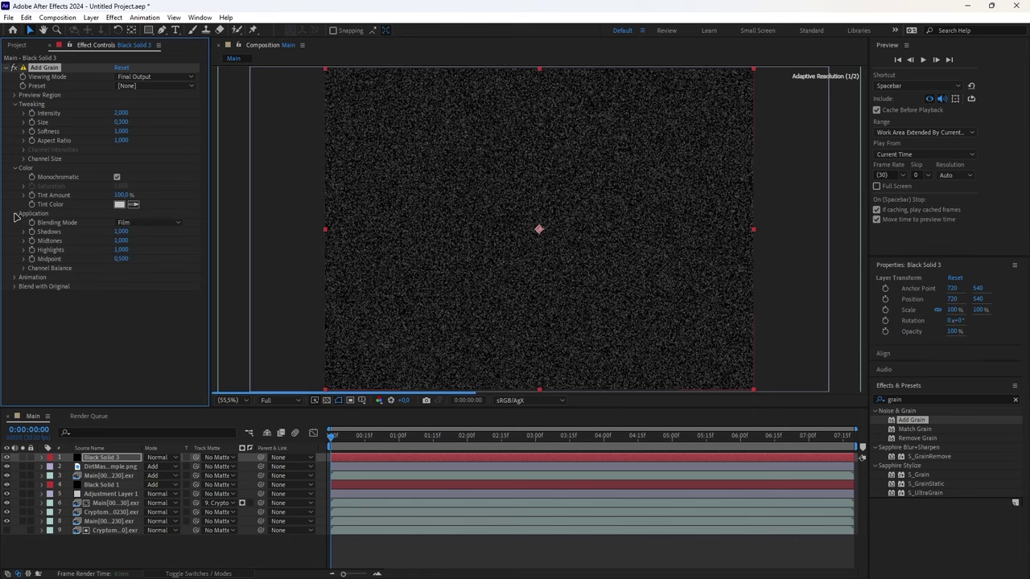
click(13, 222)
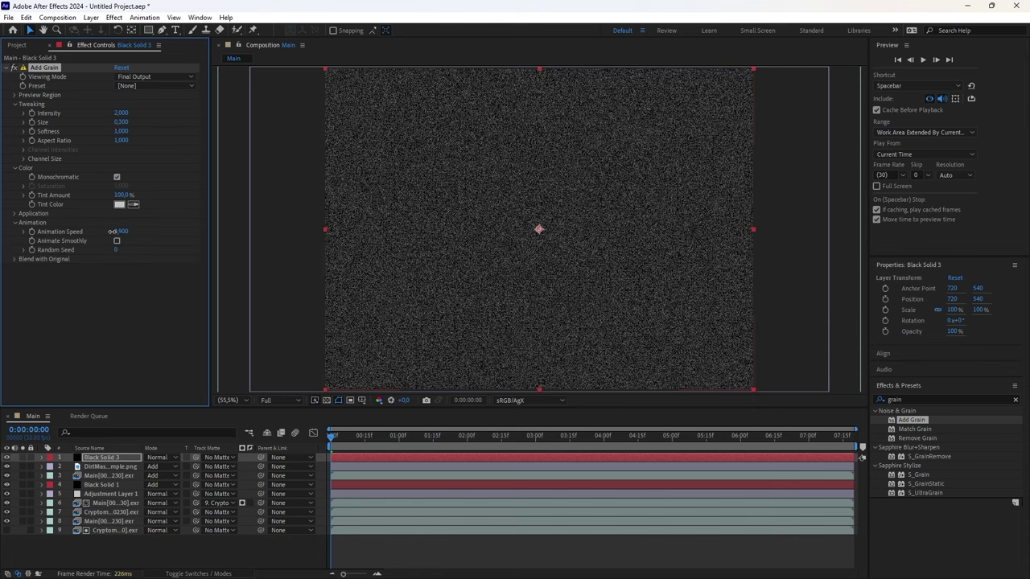
drag(112, 231, 108, 231)
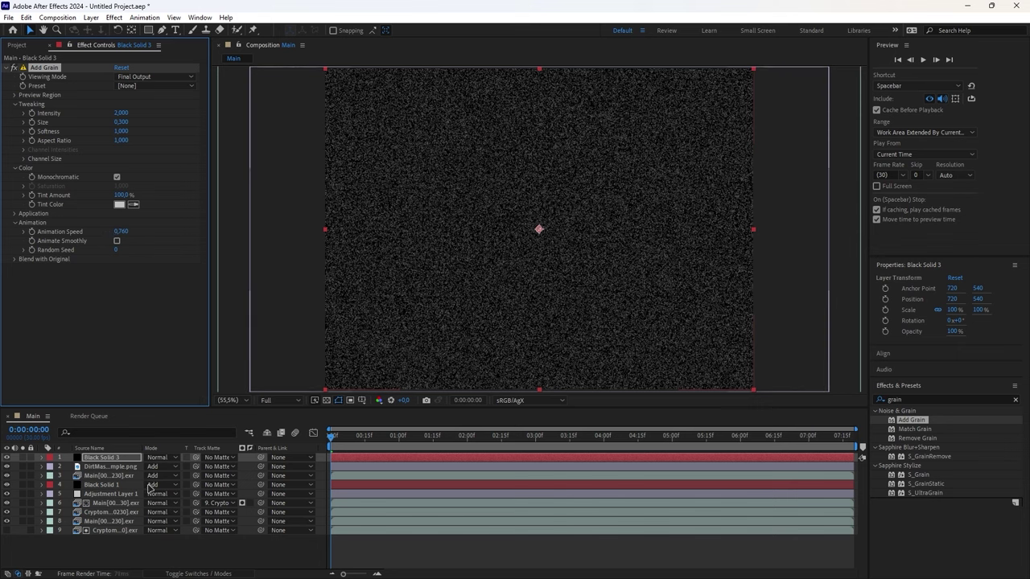
Blend the grain solid with Add at 10% opacity and adjust grain size to 0.300
click(159, 458)
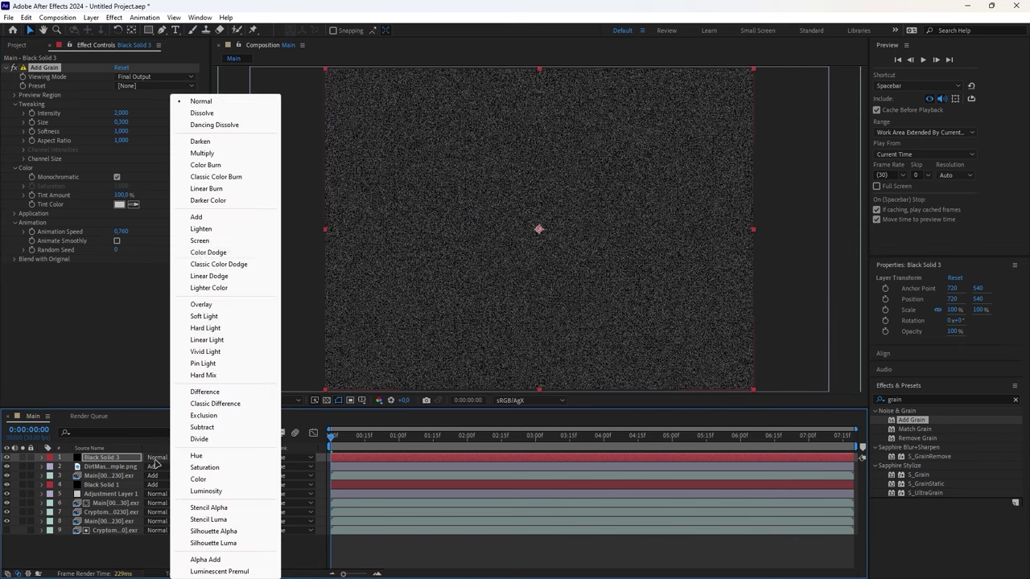
click(197, 217)
key(t)
click(149, 466)
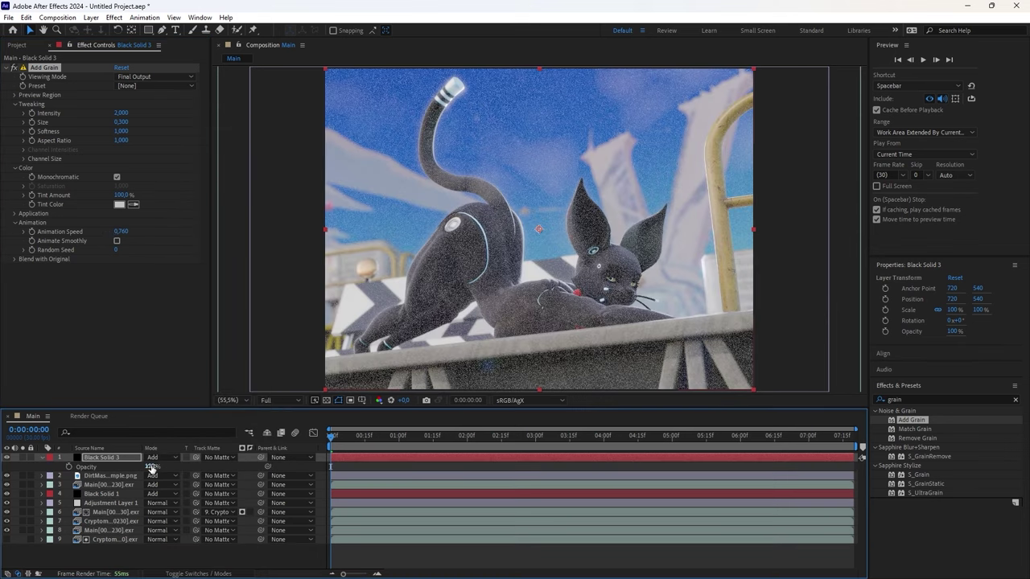
text(20)
key(Return)
click(152, 469)
text(10)
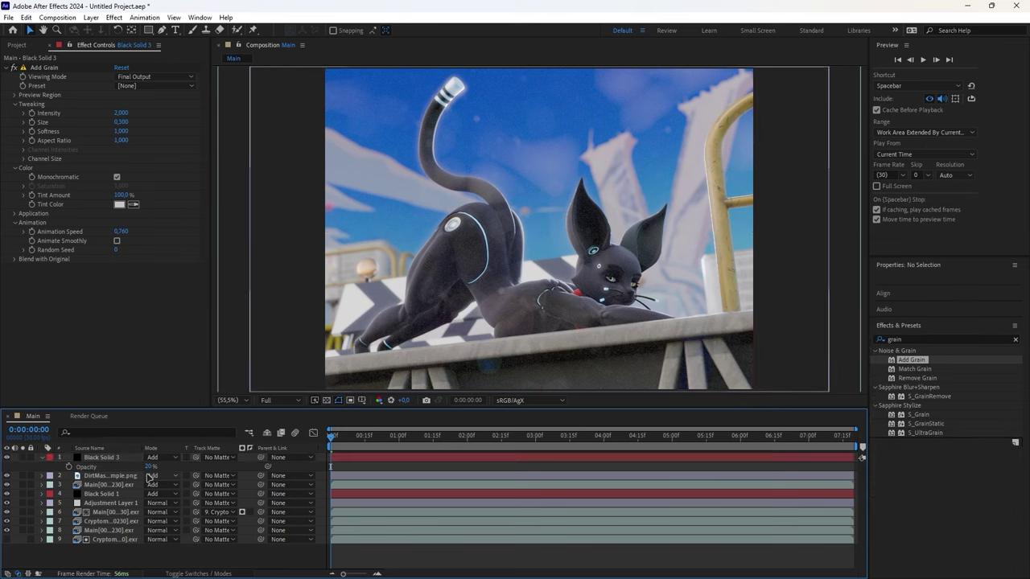
key(Return)
drag(122, 121, 127, 120)
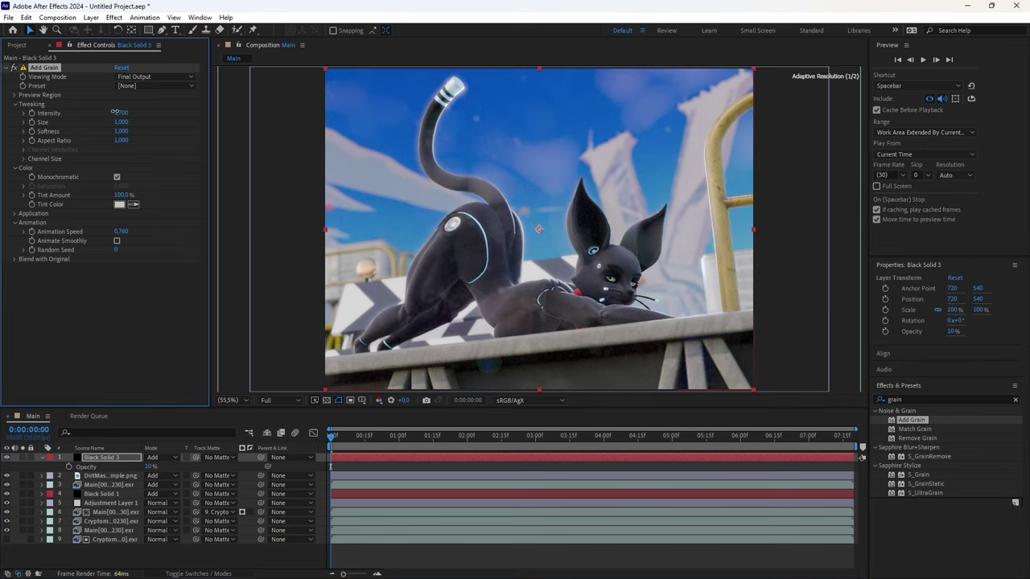
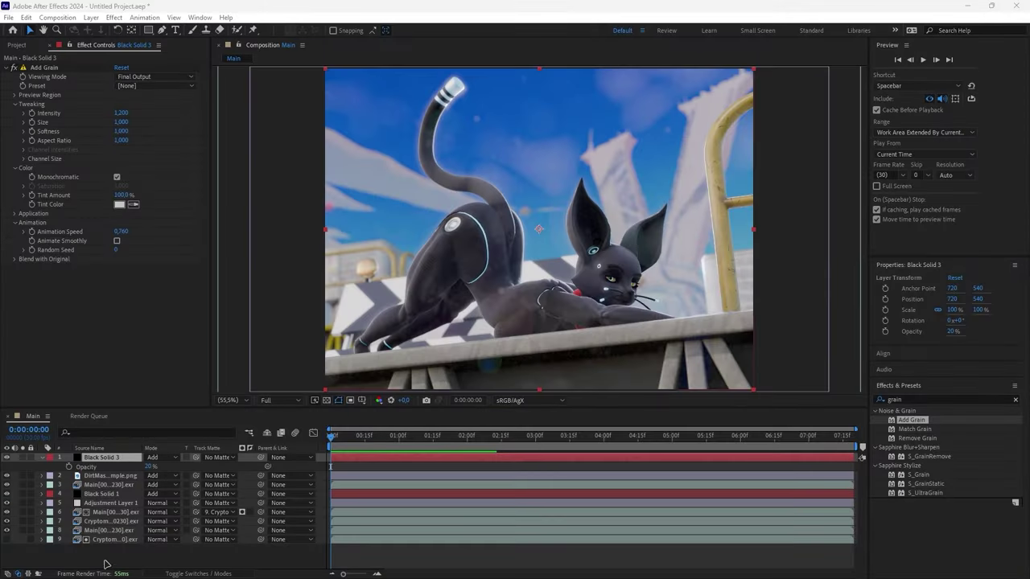
Add Adjustment Layer 2 to the Main composition and apply Lumetri Color to it
right_click(105, 565)
mouse_move(152, 423)
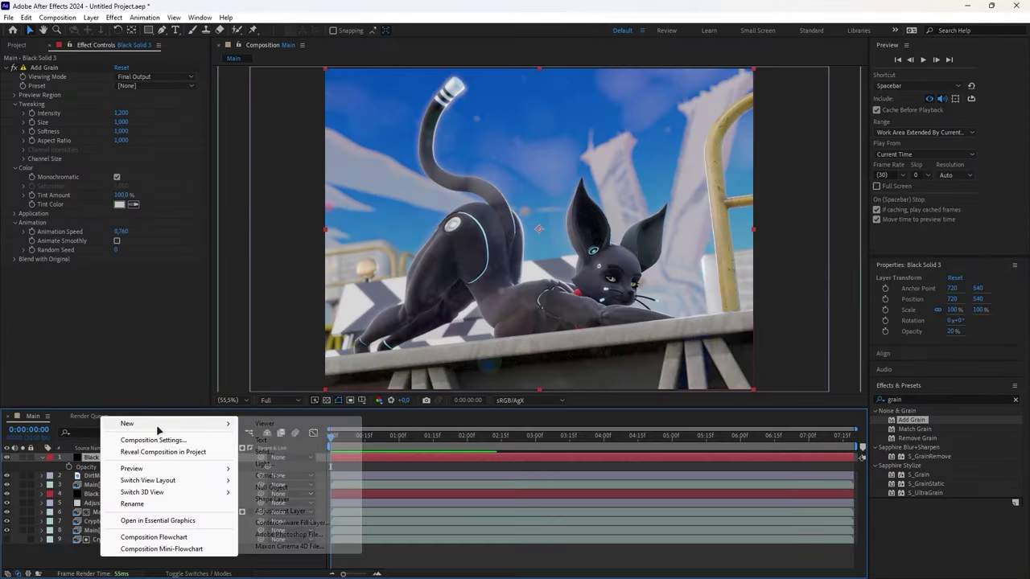
click(282, 511)
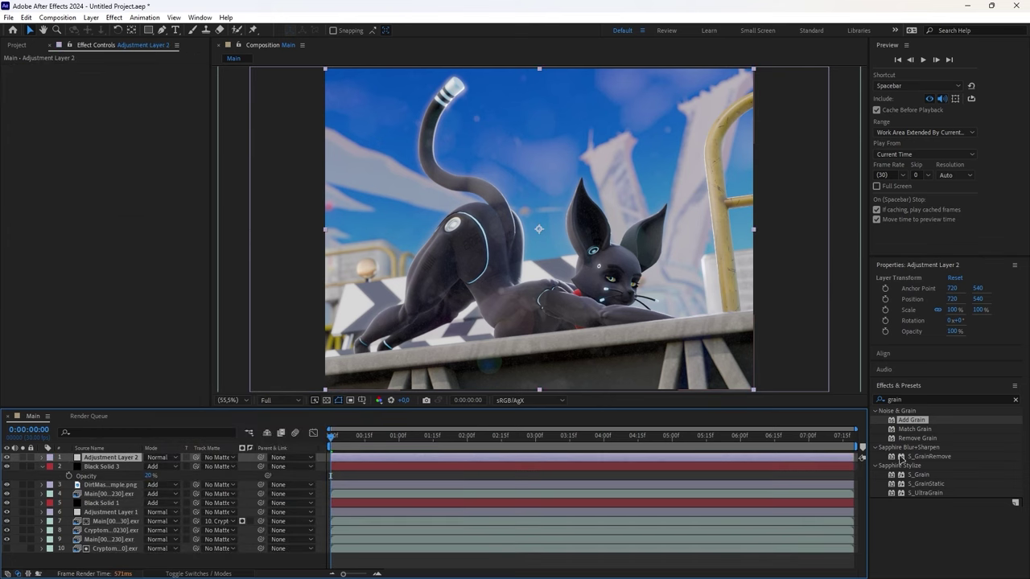
click(960, 399)
text(lumetri col)
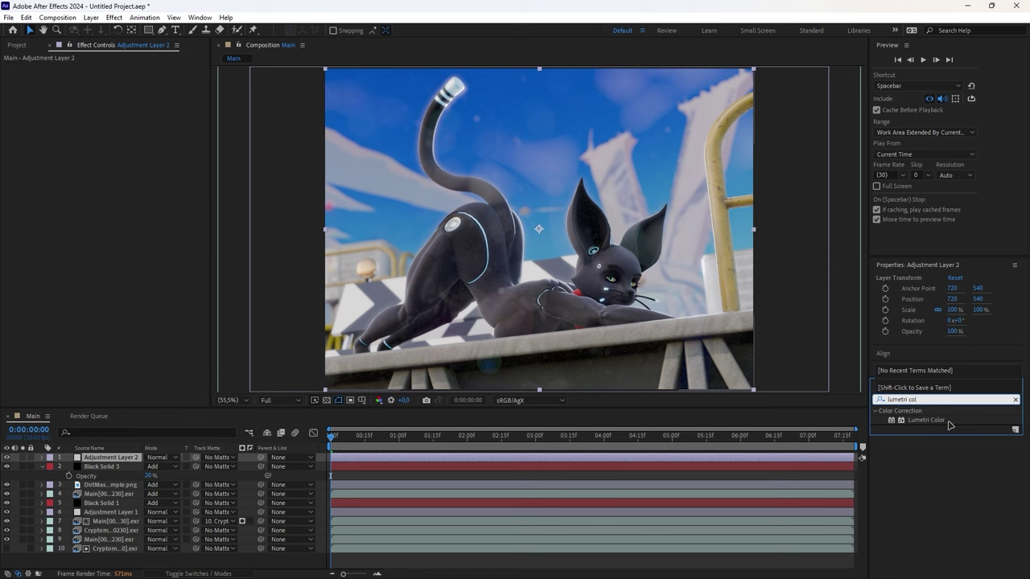
drag(950, 424, 89, 459)
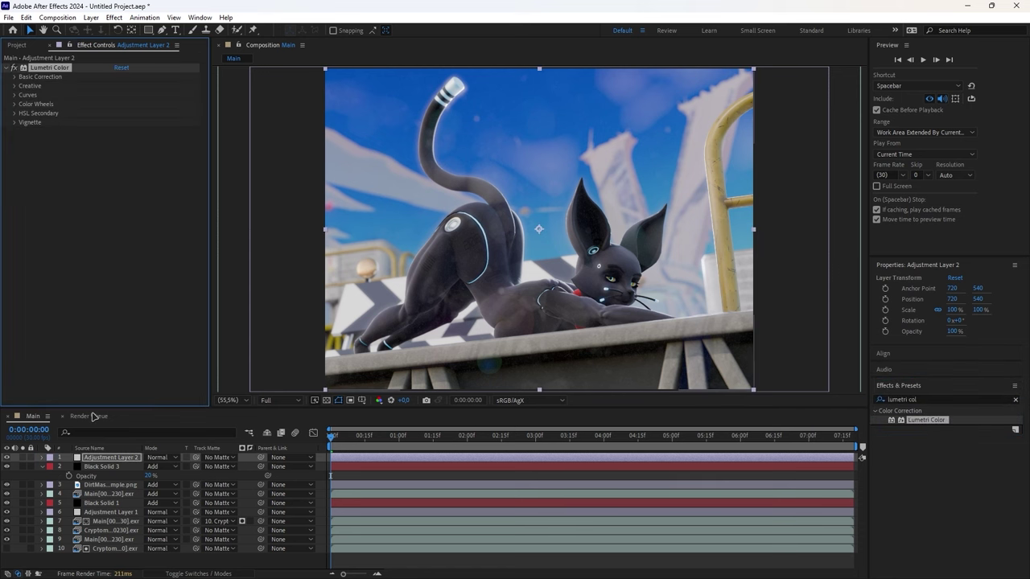
Grade Basic Correction to Temperature -11, Tint 9, Contrast 13, Highlights 20, Shadows -10; hide DirtMask
click(14, 76)
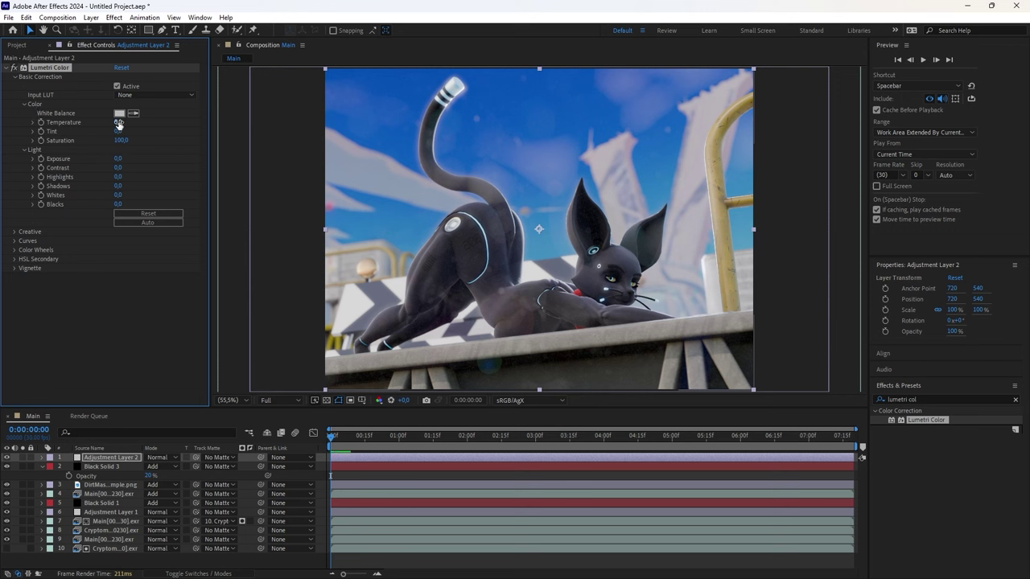
mouse_move(118, 123)
mouse_down()
mouse_move(107, 122)
mouse_move(119, 131)
mouse_up()
click(7, 464)
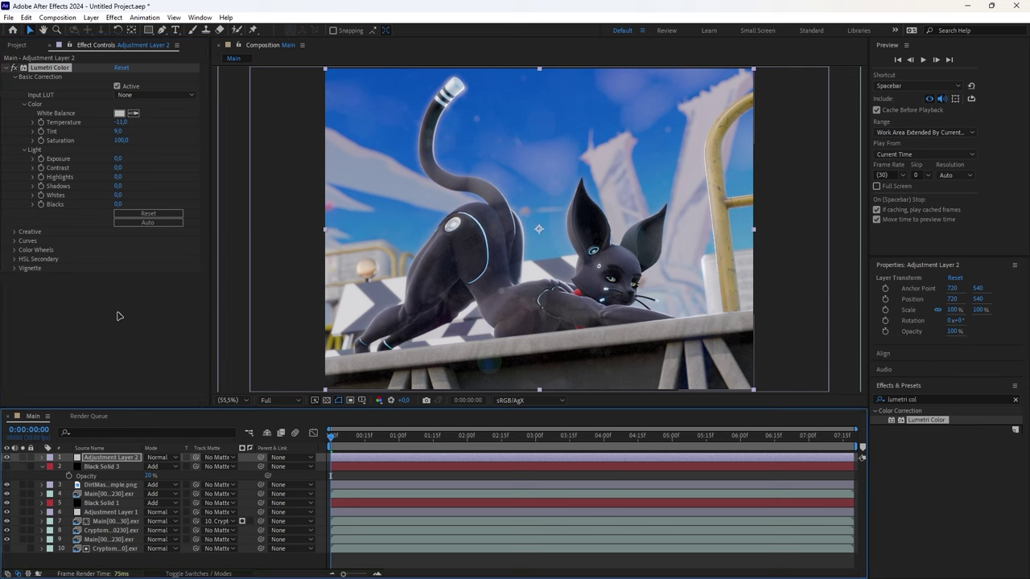
click(7, 485)
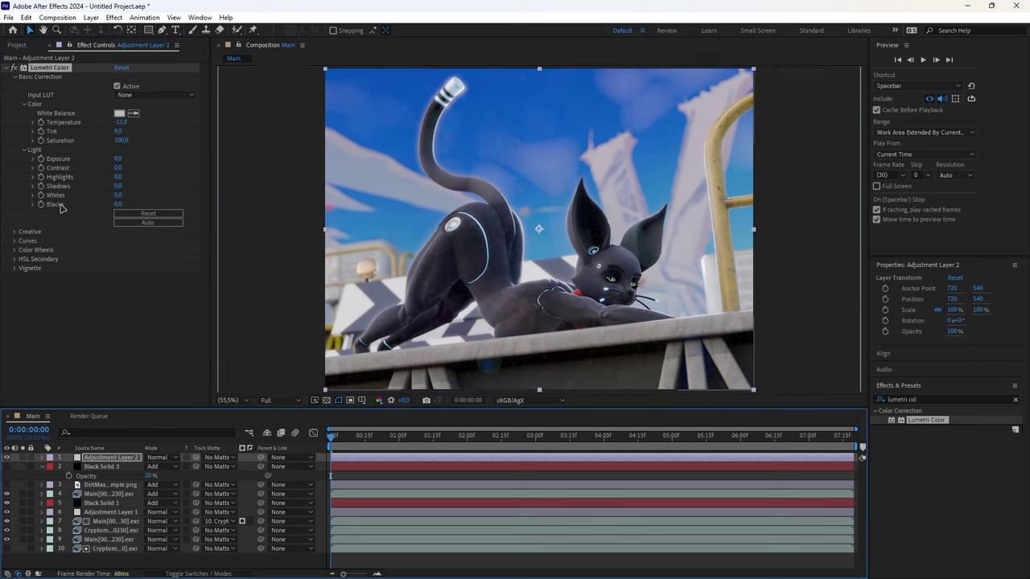
drag(117, 159, 121, 158)
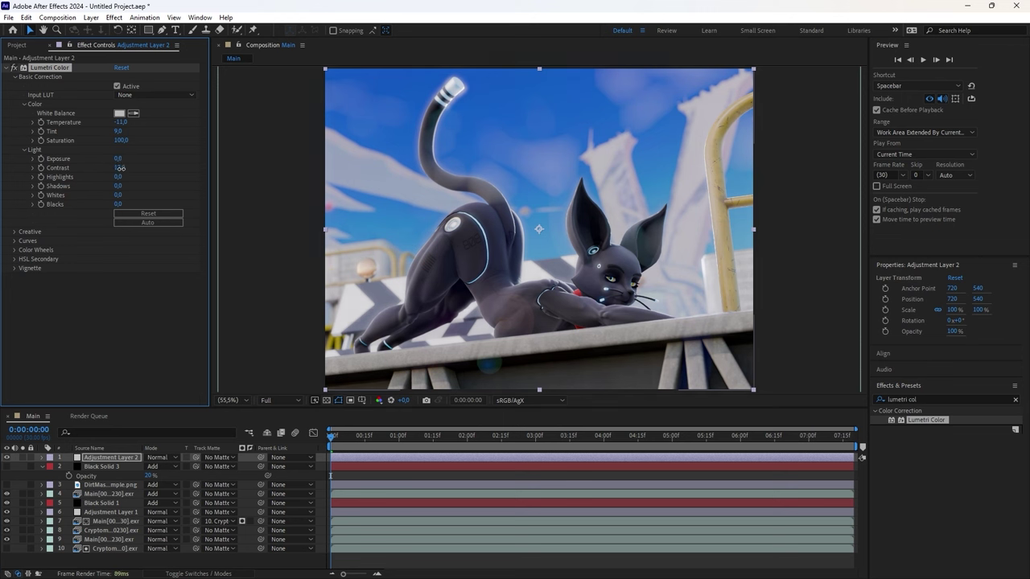
drag(121, 167, 123, 168)
drag(111, 176, 121, 195)
click(16, 77)
click(14, 85)
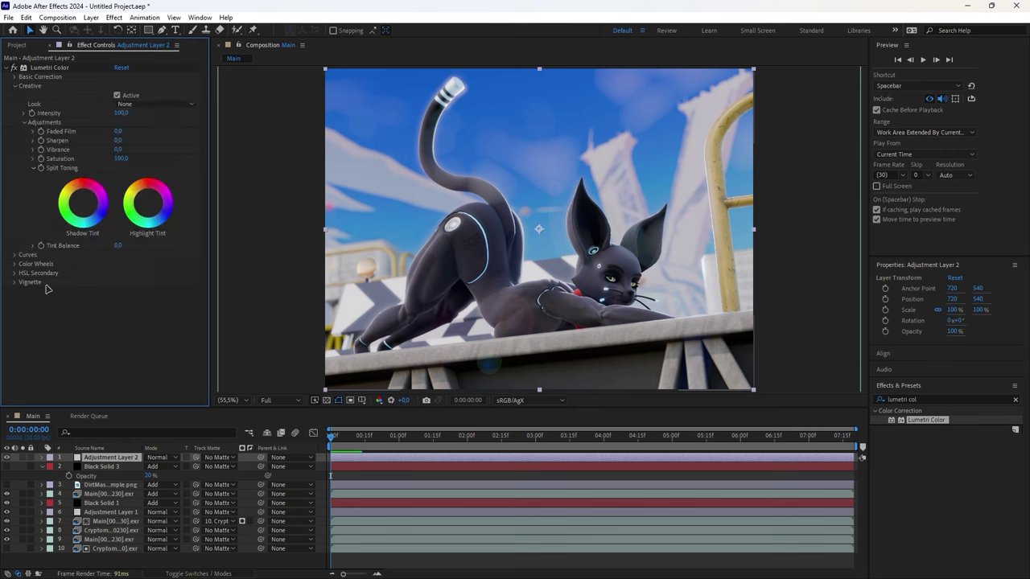
Keep the Creative look at None and raise Vibrance to 13
click(128, 103)
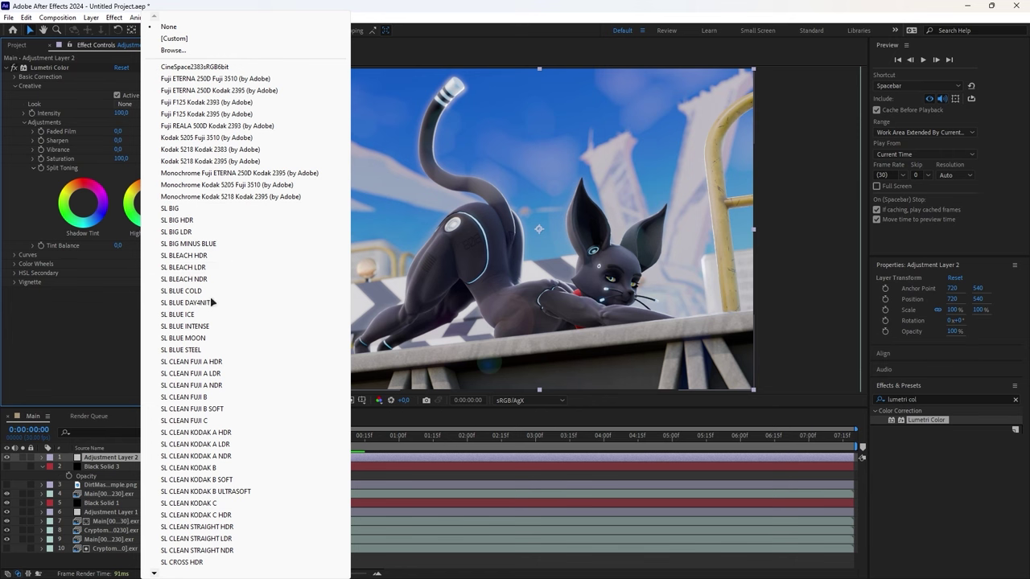
click(89, 350)
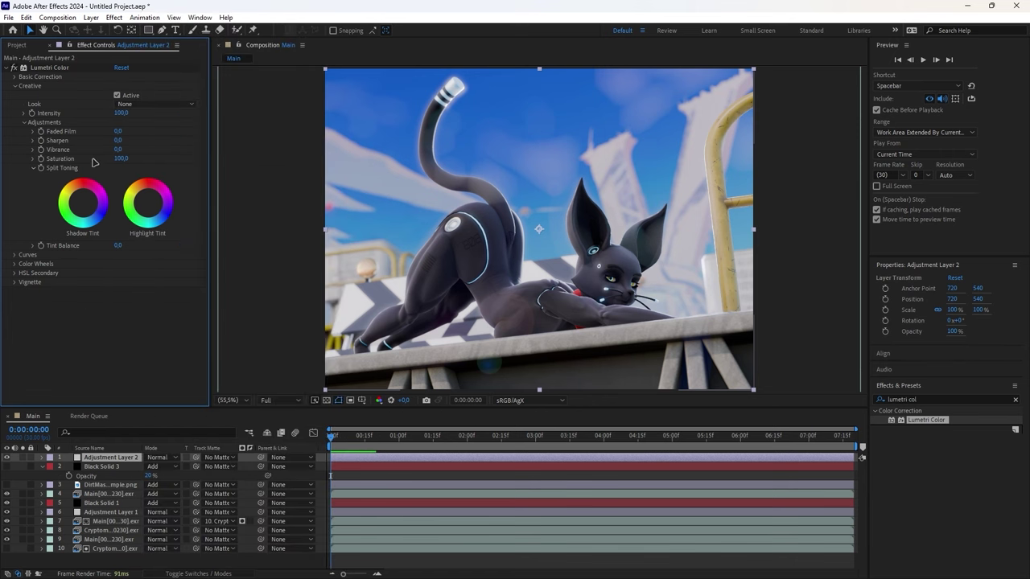
mouse_move(117, 150)
mouse_down()
mouse_move(144, 150)
mouse_move(125, 158)
mouse_up()
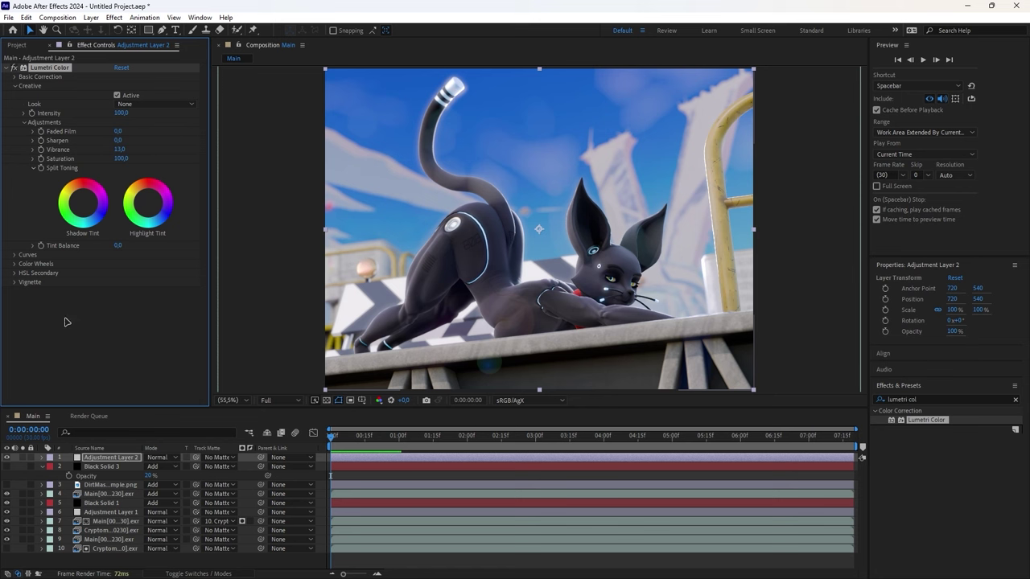
click(13, 255)
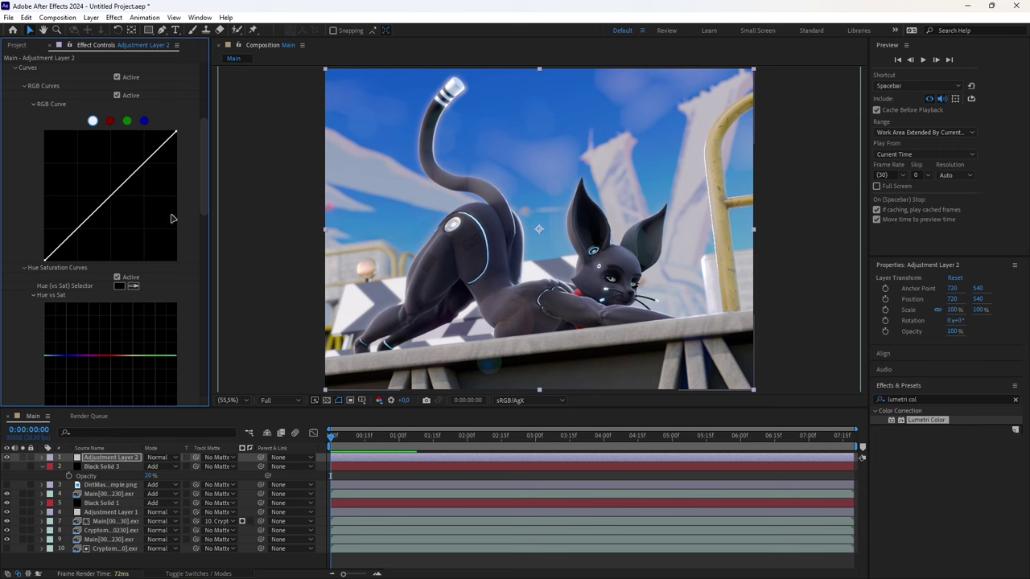
Shape the RGB curve into a contrast S-curve by lowering shadows and lifting highlights
mouse_move(203, 207)
mouse_down()
mouse_move(189, 283)
mouse_move(206, 276)
mouse_move(205, 223)
mouse_up()
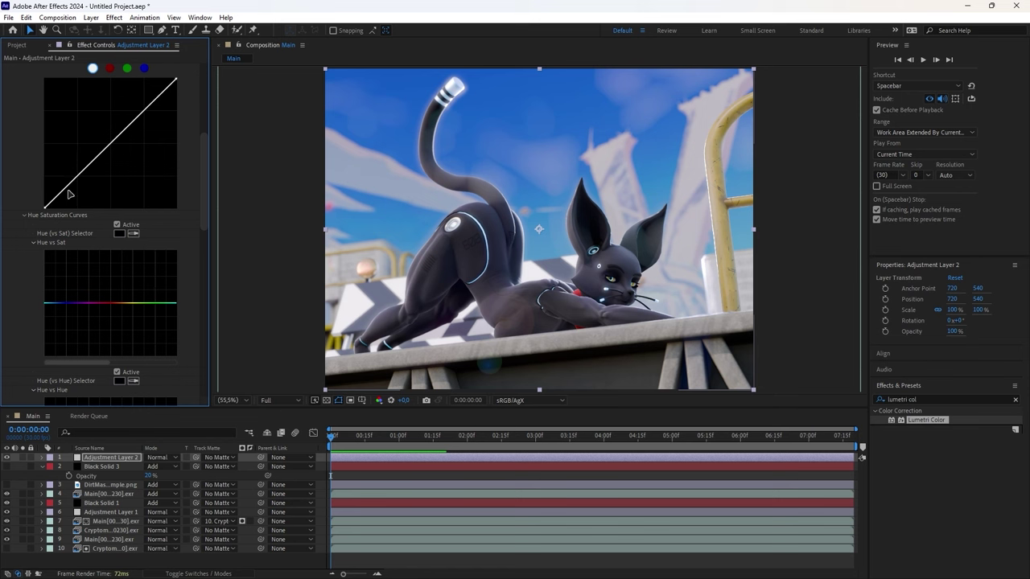
drag(65, 188, 69, 193)
drag(131, 137, 126, 126)
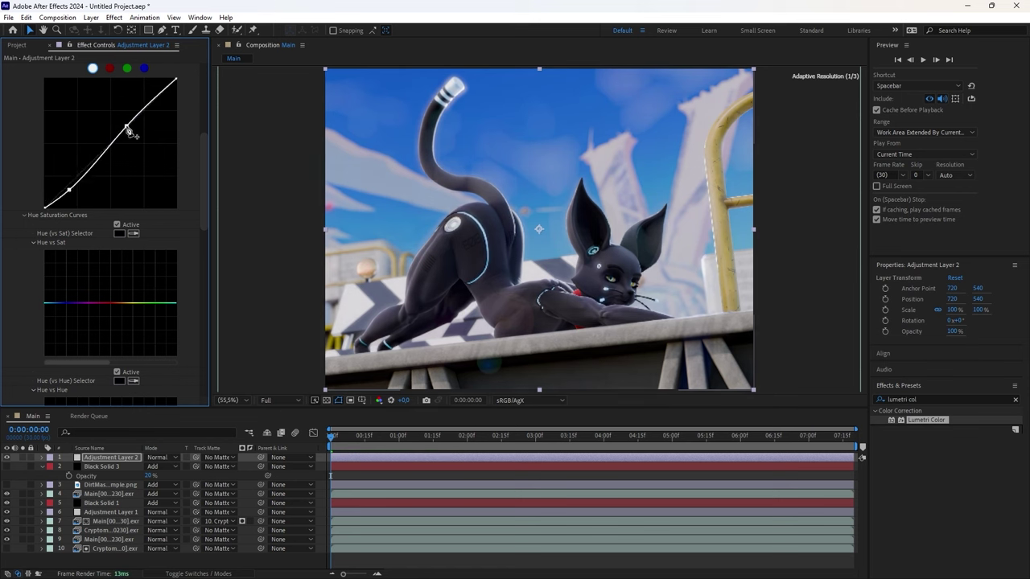
drag(69, 193, 69, 189)
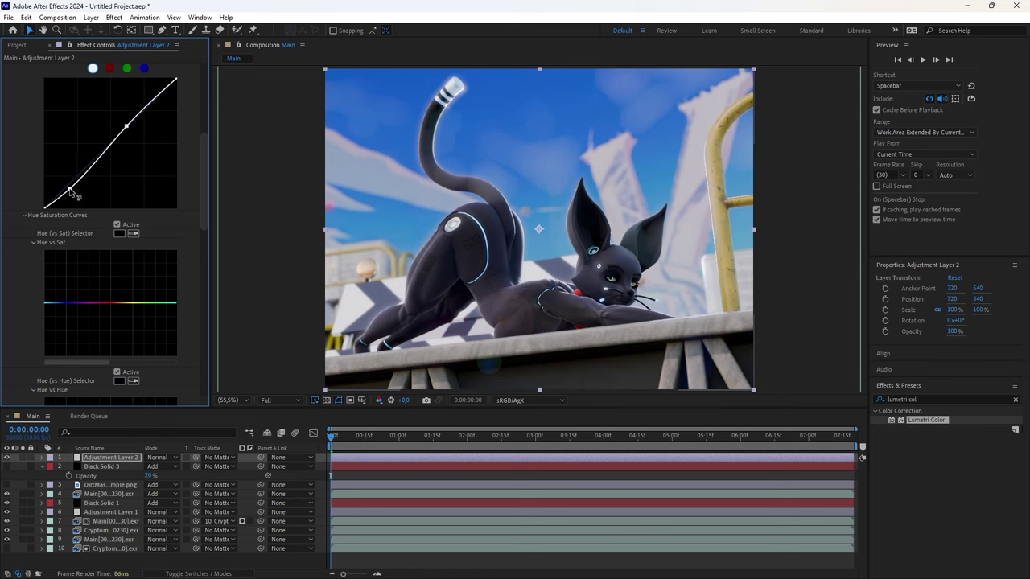
Add control points to the Hue vs Sat and Hue vs Hue curves
click(66, 303)
mouse_move(66, 303)
mouse_down()
mouse_move(53, 303)
mouse_move(74, 304)
mouse_up()
click(79, 304)
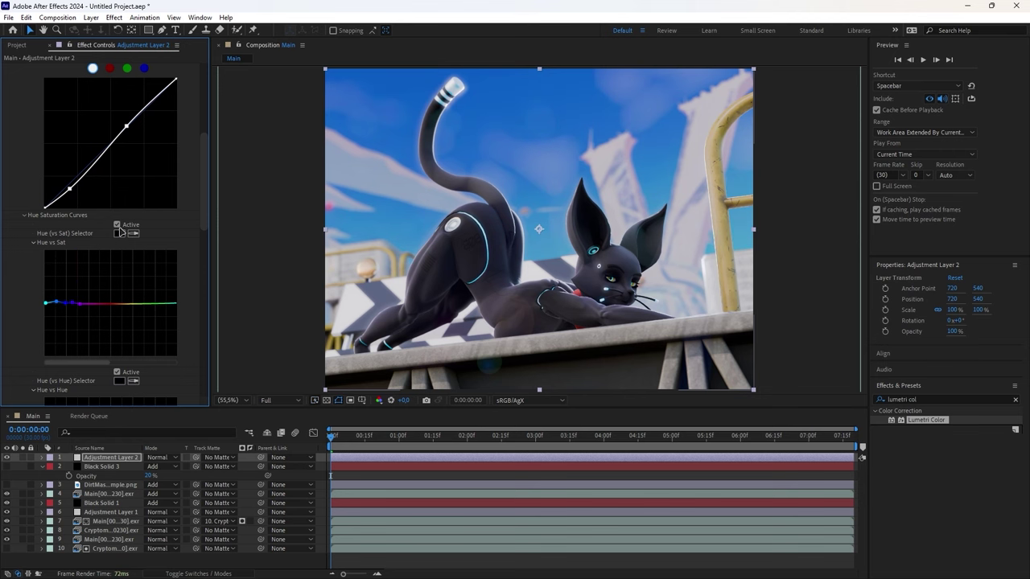
click(107, 304)
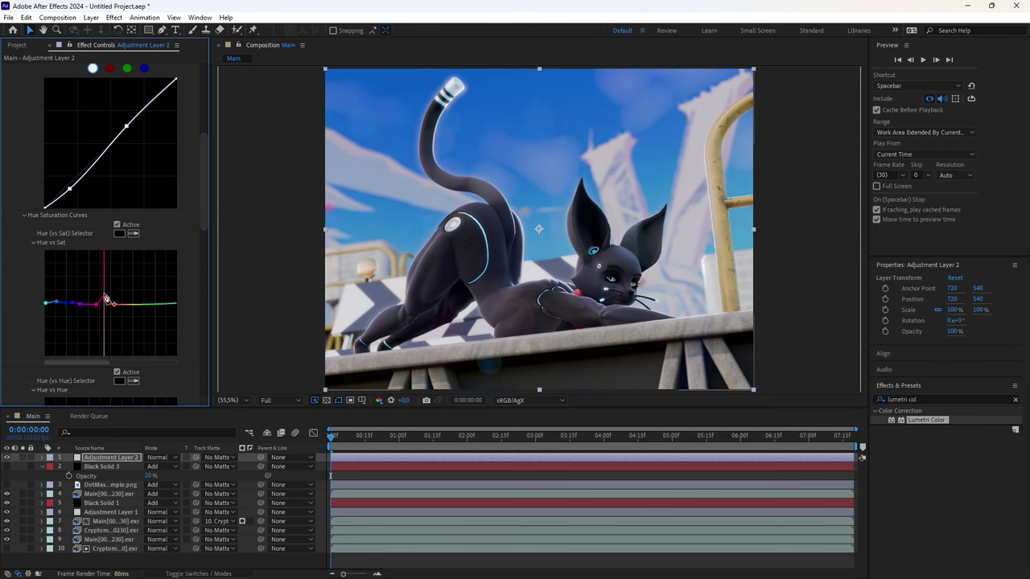
scroll(92, 334, down, 4)
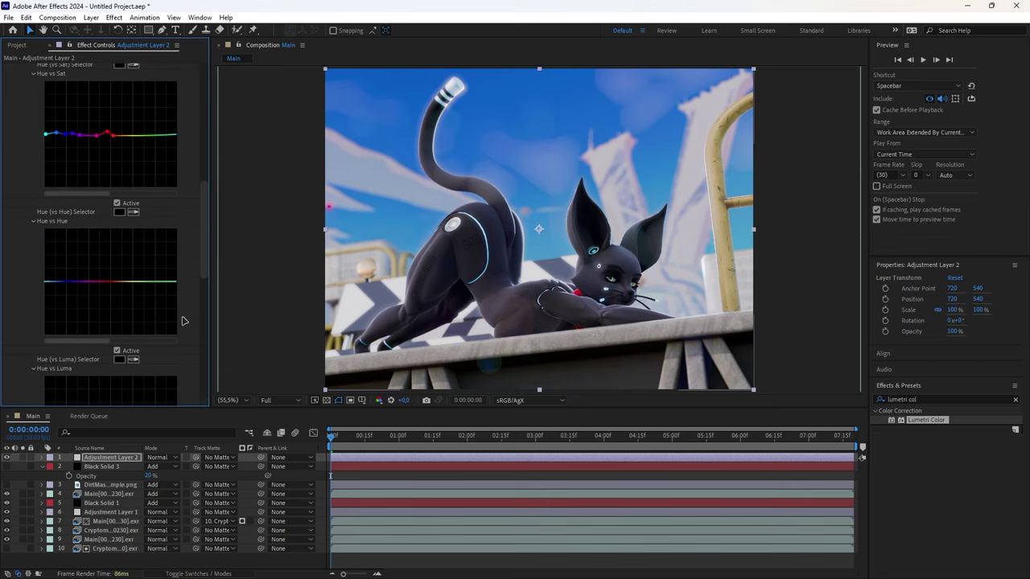
click(61, 281)
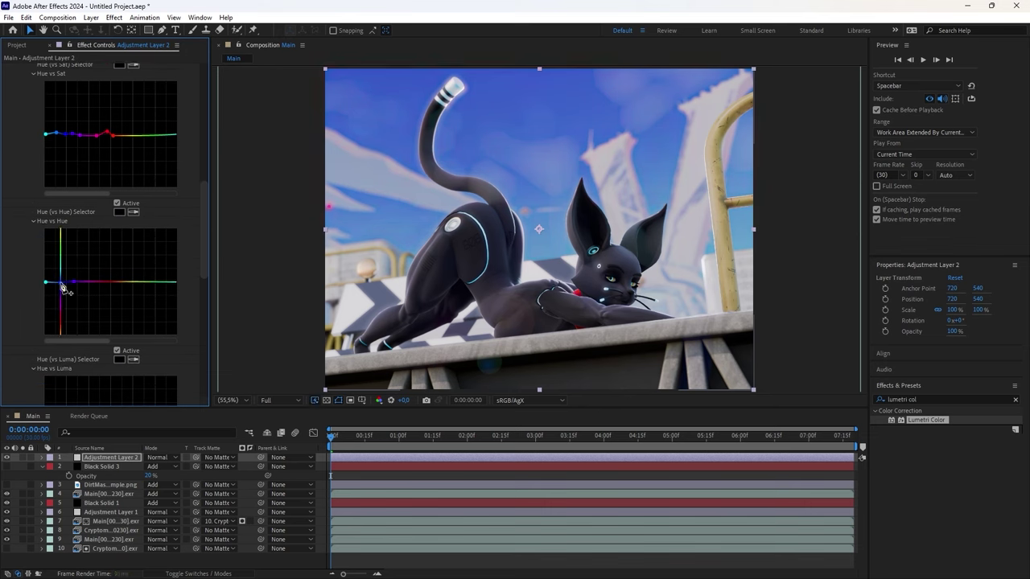
scroll(48, 215, down, 2)
scroll(19, 276, up, 12)
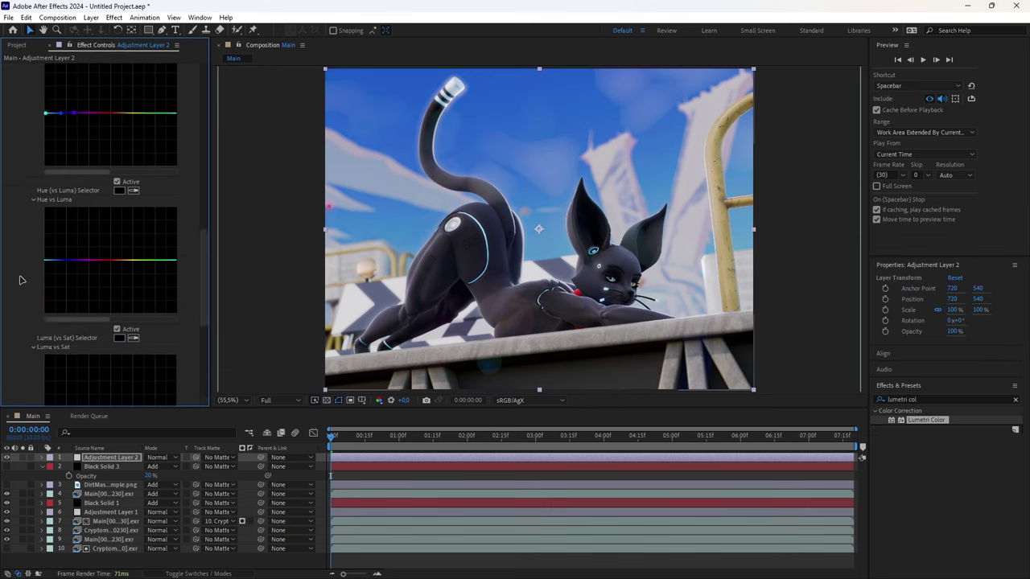
click(15, 84)
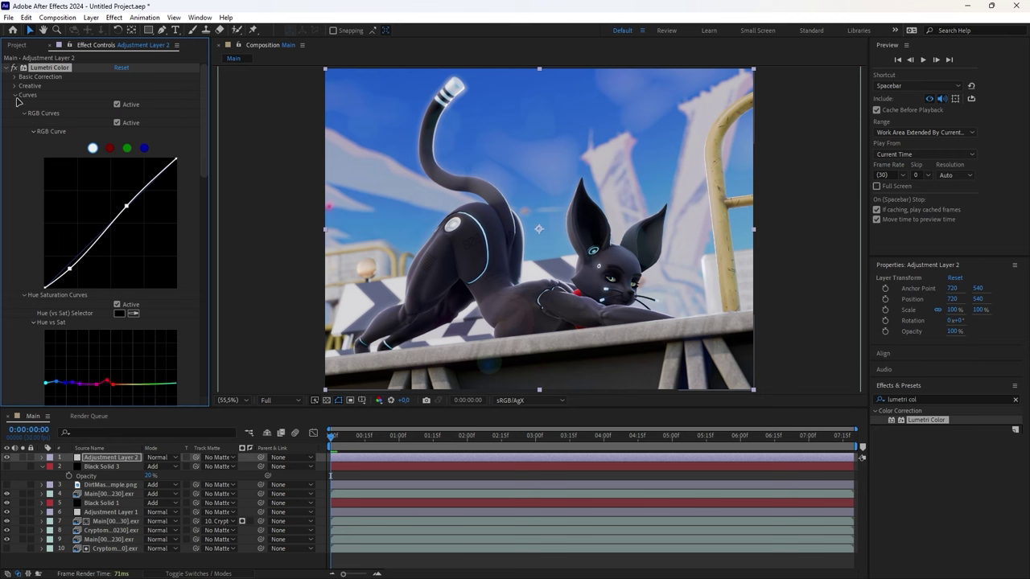
Shift the midtone colour balance using the Lumetri Color Wheels
click(15, 95)
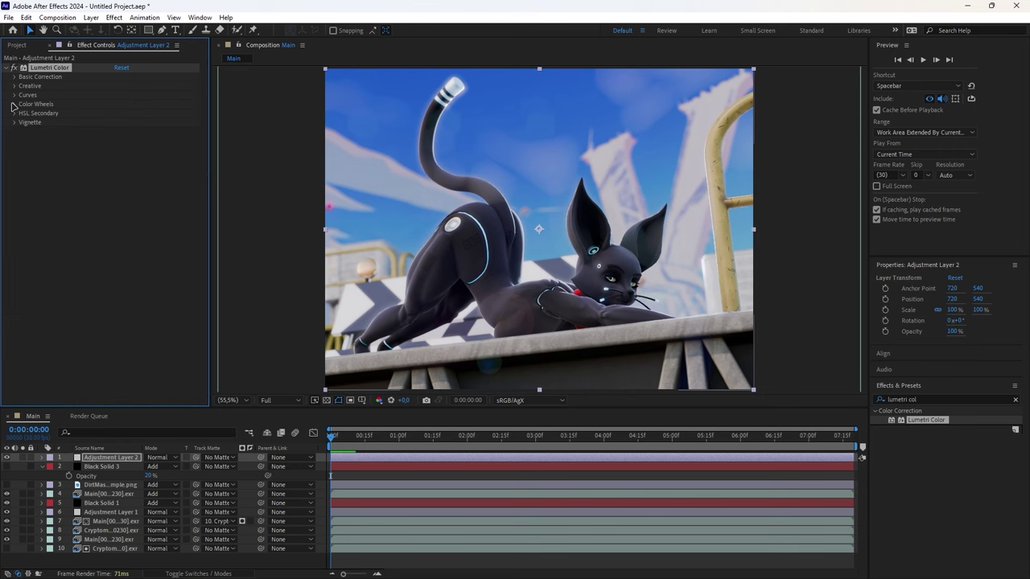
click(13, 105)
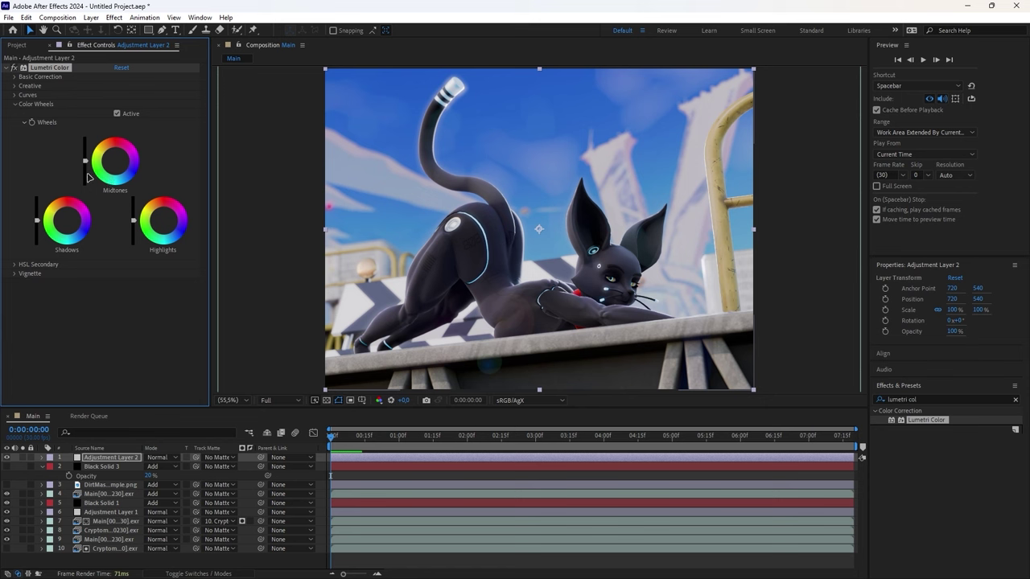
drag(115, 161, 115, 160)
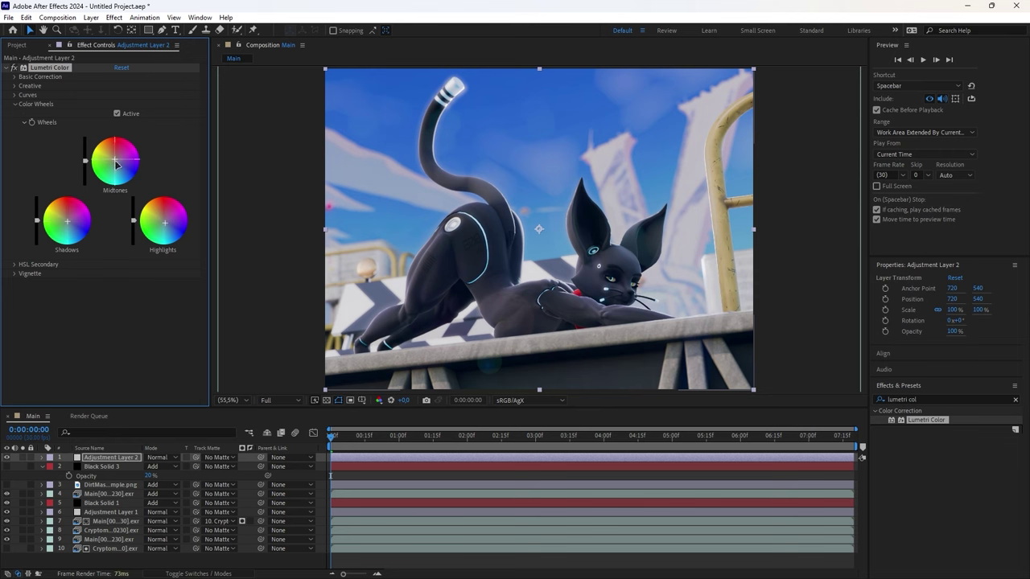
drag(117, 164, 114, 158)
Set the vignette to Amount -0.9 and Feather 50, toggling it off and on to compare
click(15, 265)
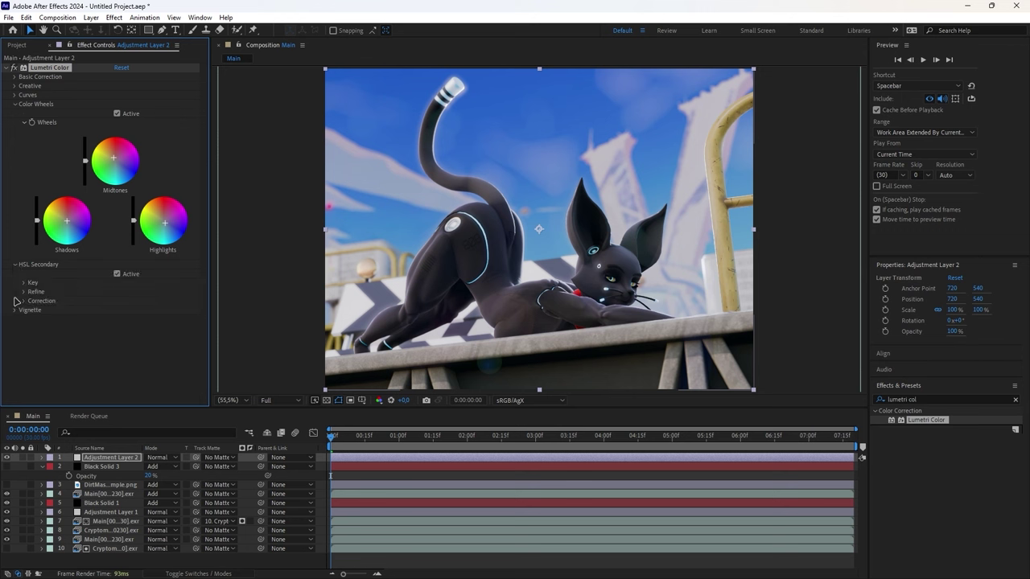
click(25, 283)
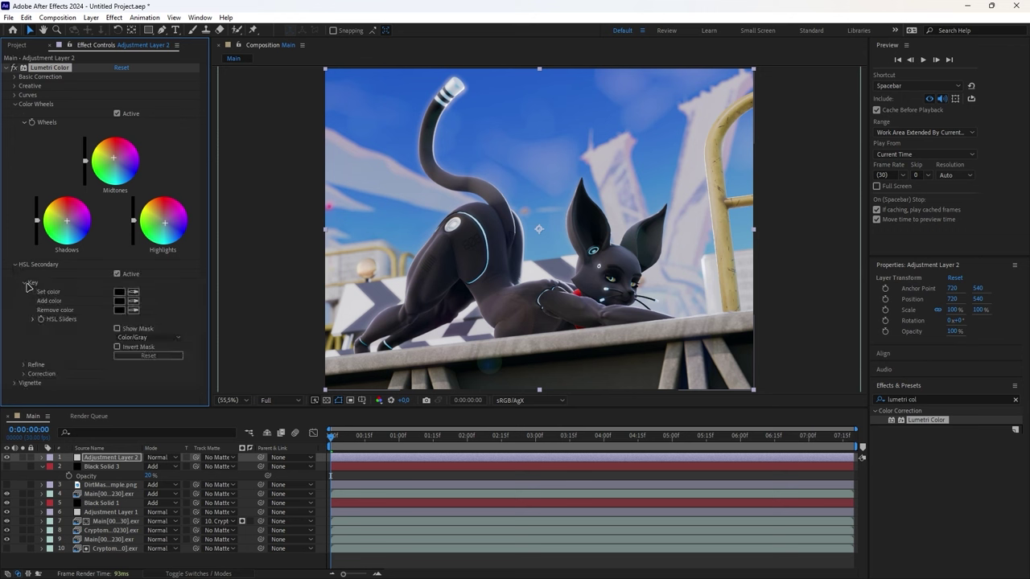
click(26, 284)
click(14, 265)
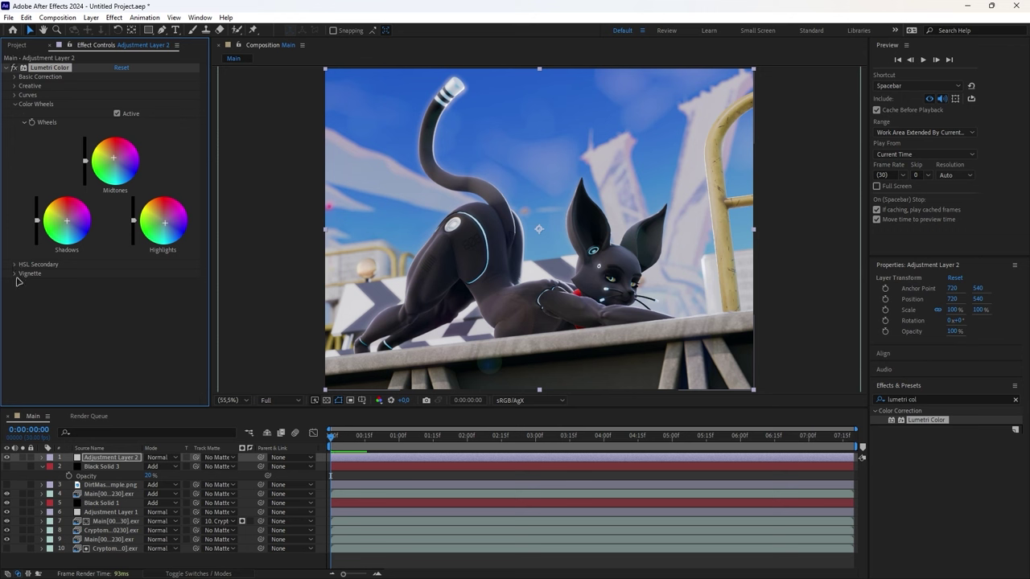
click(15, 275)
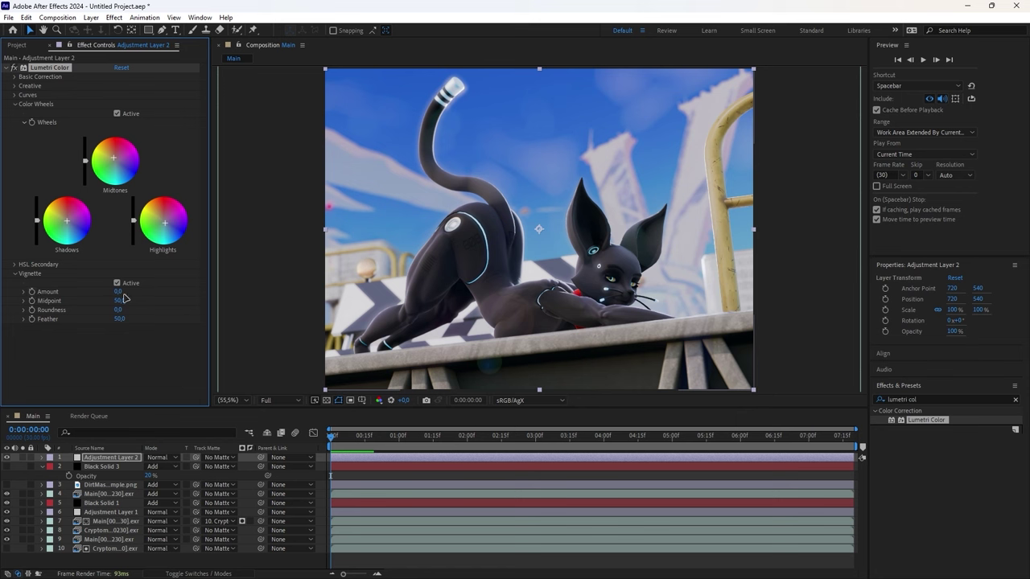
drag(114, 291, 70, 297)
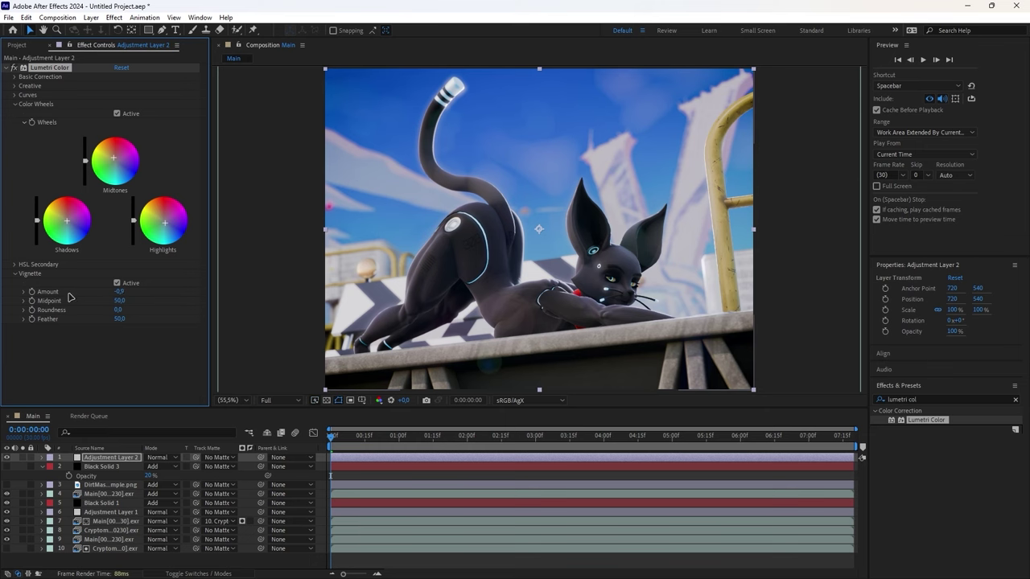
click(116, 284)
click(117, 284)
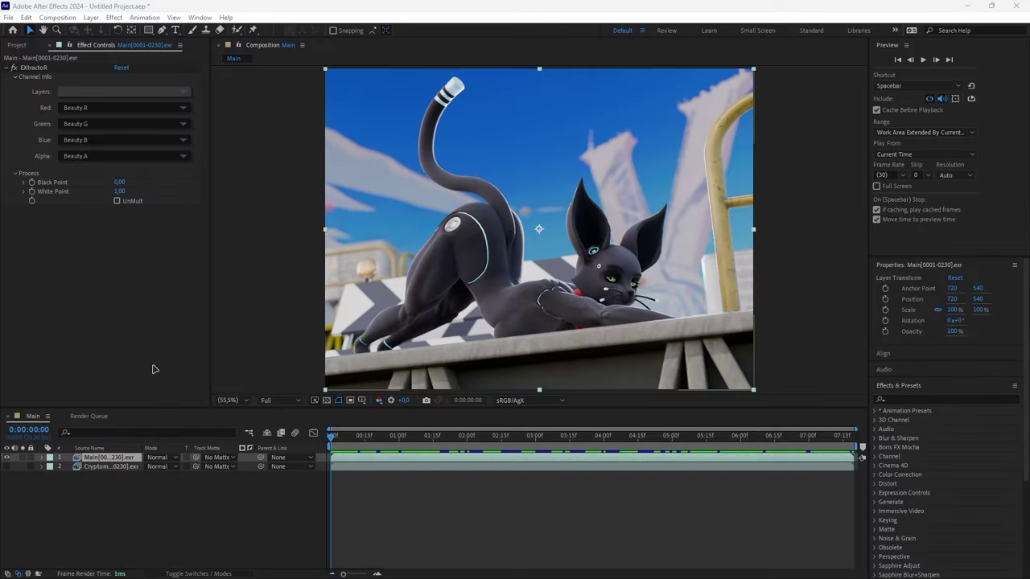
Duplicate the Main render, matte the top copy with Cryptomatte, and show the background copy
click(115, 462)
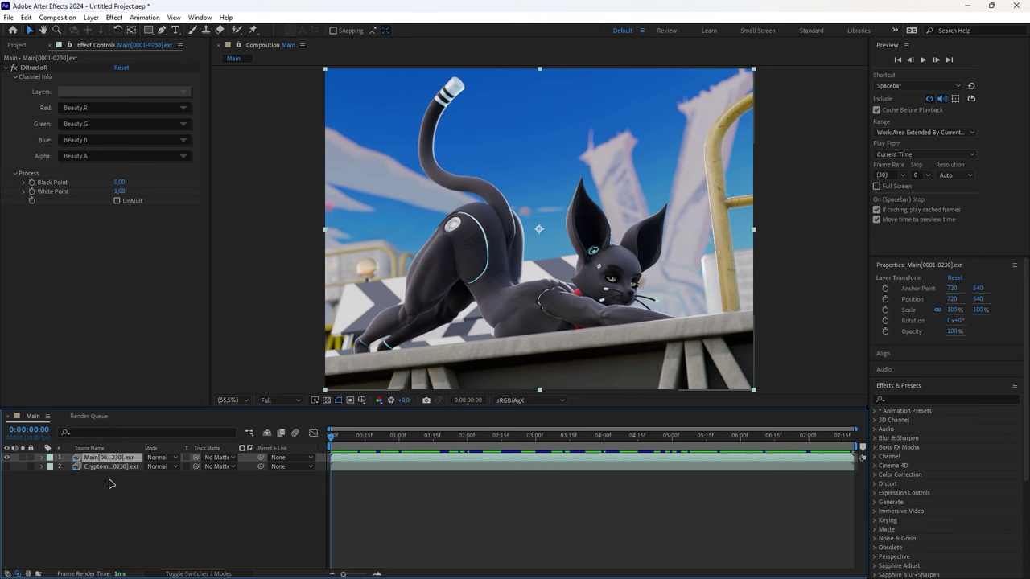
key(ctrl+d)
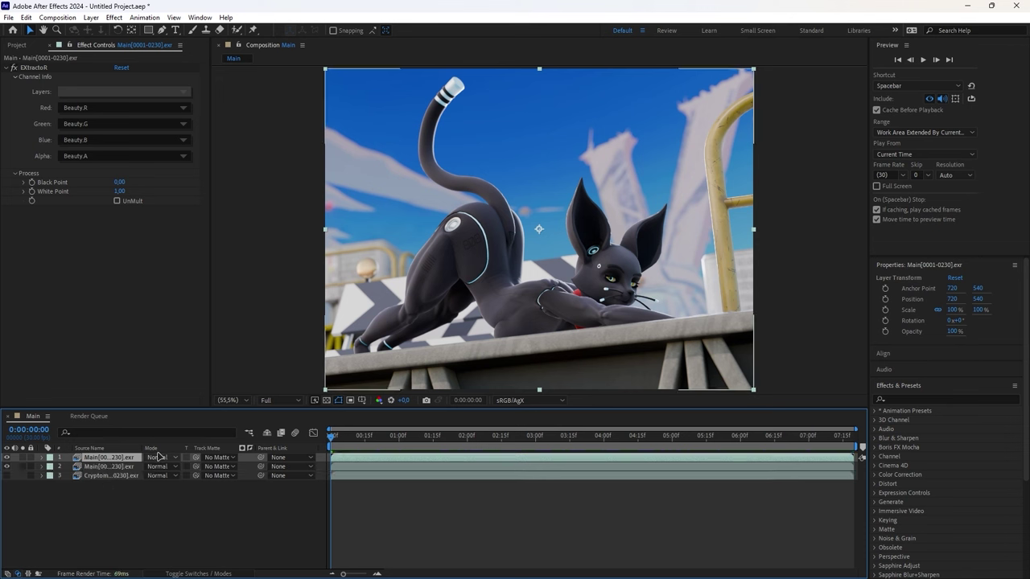
click(218, 457)
click(230, 510)
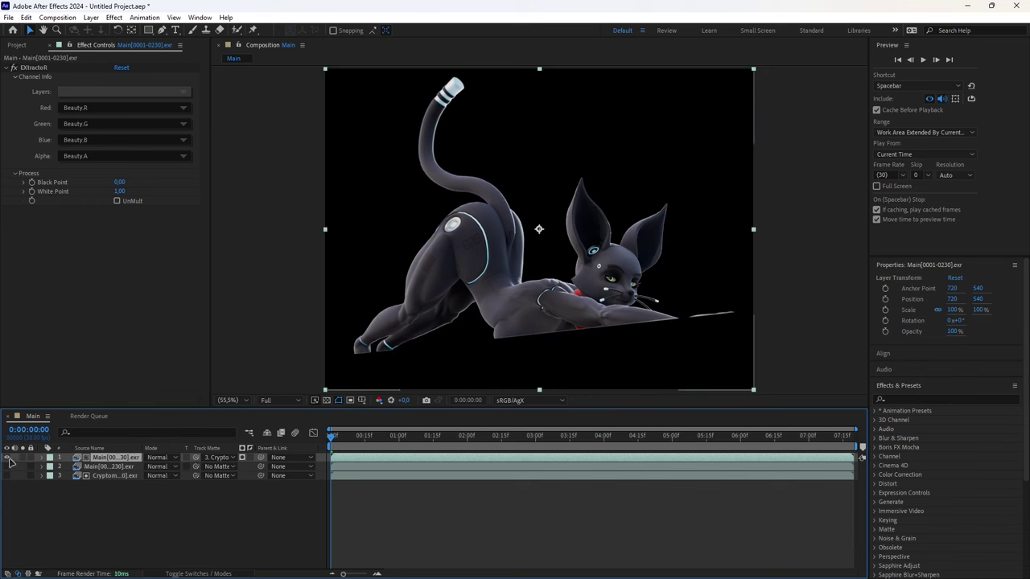
click(7, 467)
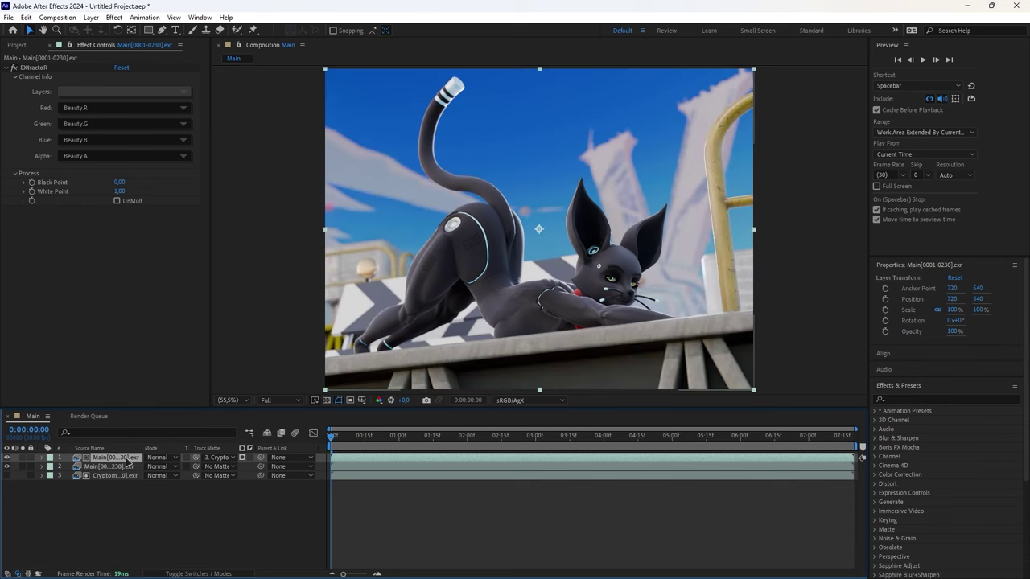
click(86, 468)
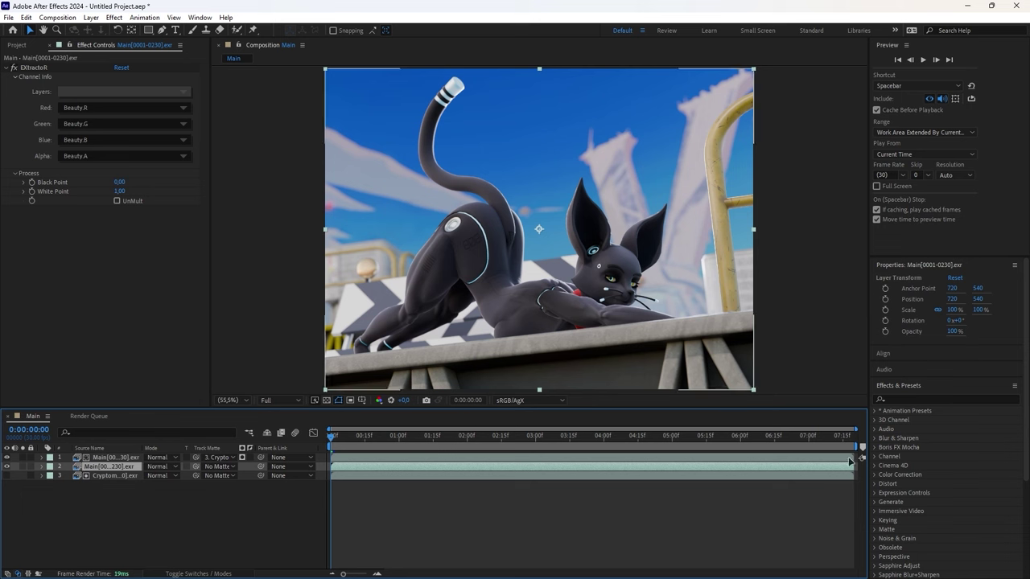
Apply an Exposure effect to the background Main copy and set its exposure to -12
click(901, 399)
text(expos)
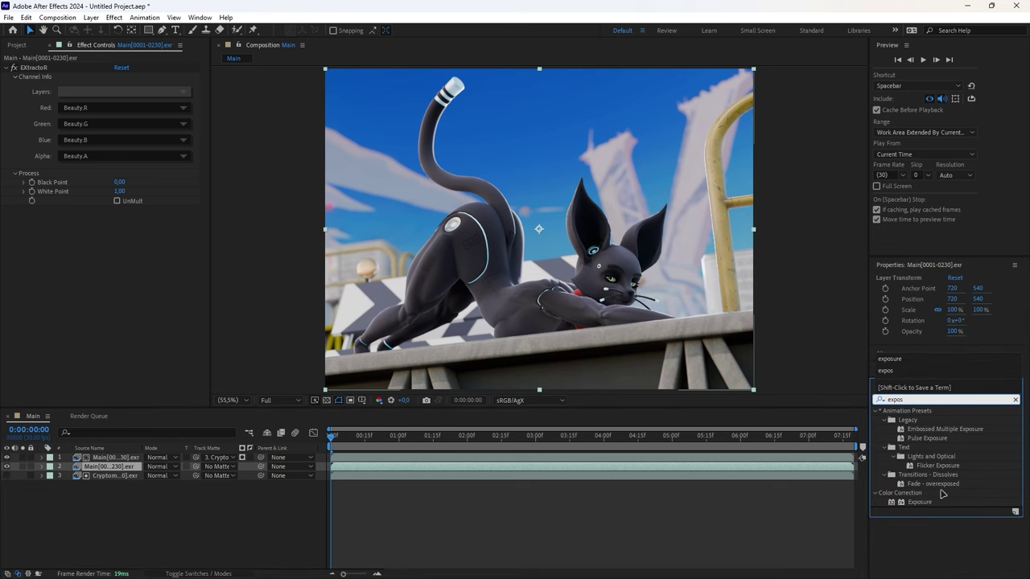
drag(923, 502, 112, 467)
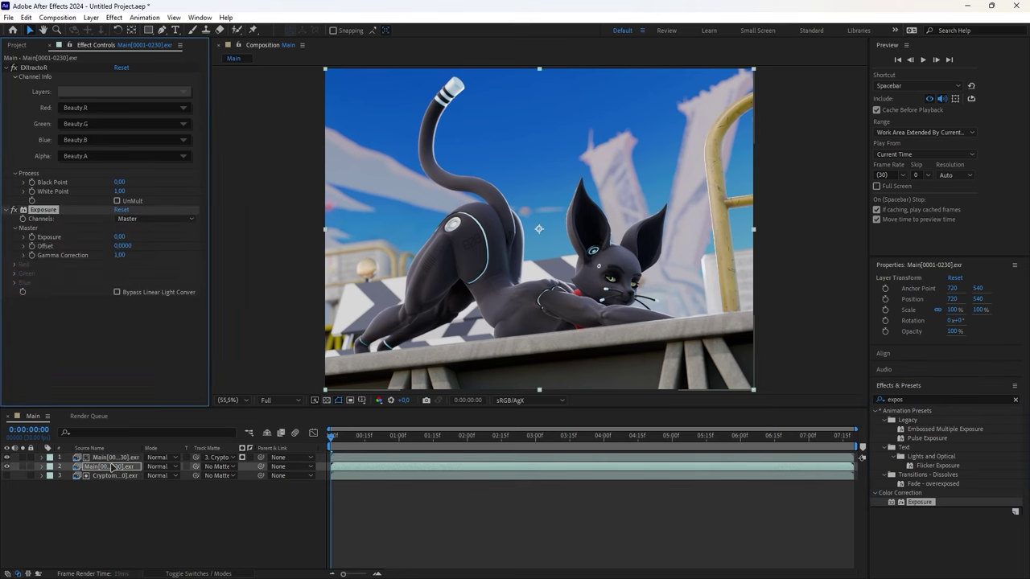
click(119, 238)
text(-12)
key(Return)
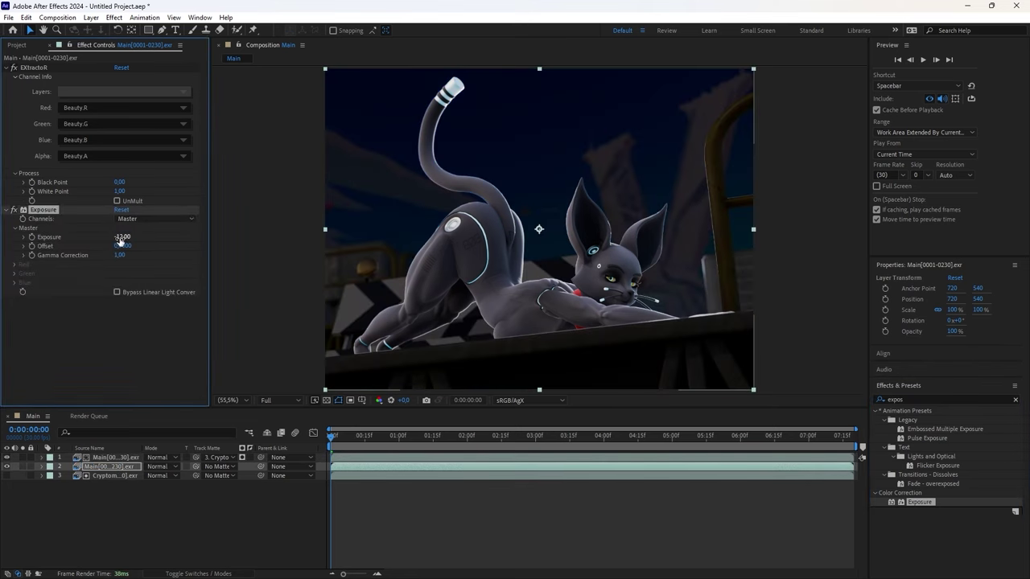
Add Lumetri Color below Exposure on the background layer with the SL BLUE STEEL look
click(927, 398)
key(BackSpace)
key(BackSpace)
key(BackSpace)
key(BackSpace)
key(BackSpace)
text(lumetri)
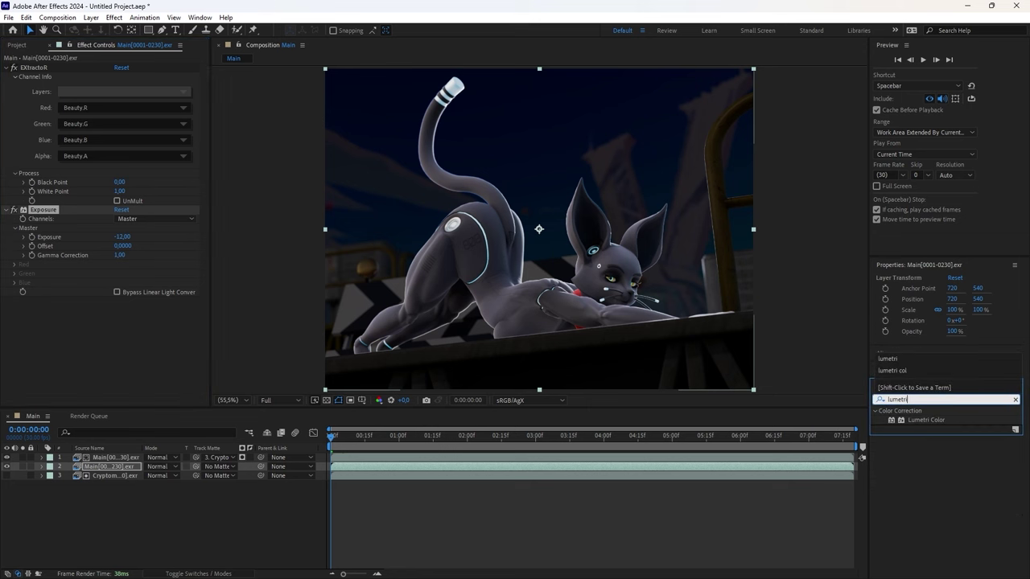
drag(932, 422, 158, 358)
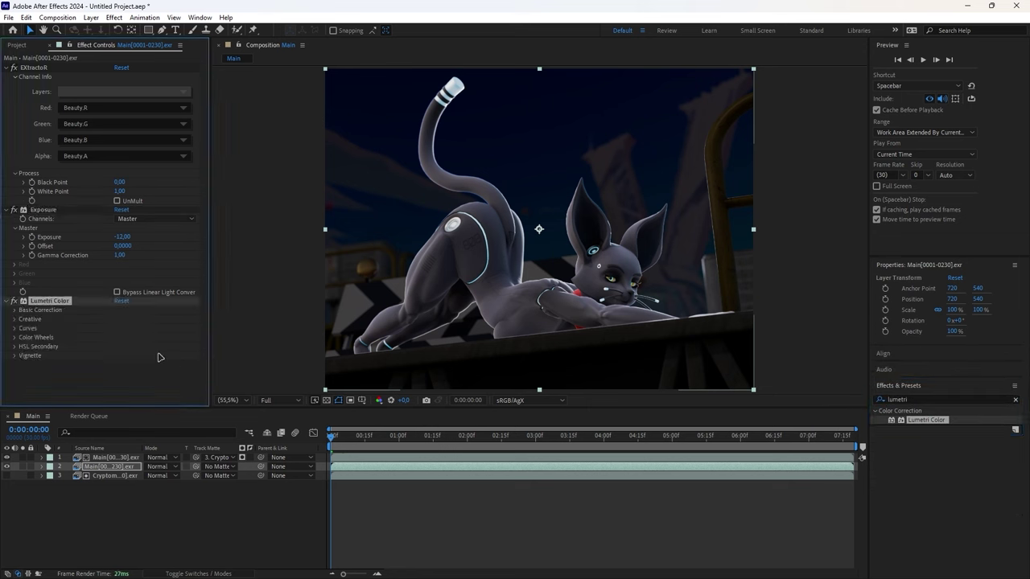
click(13, 312)
scroll(97, 370, down, 2)
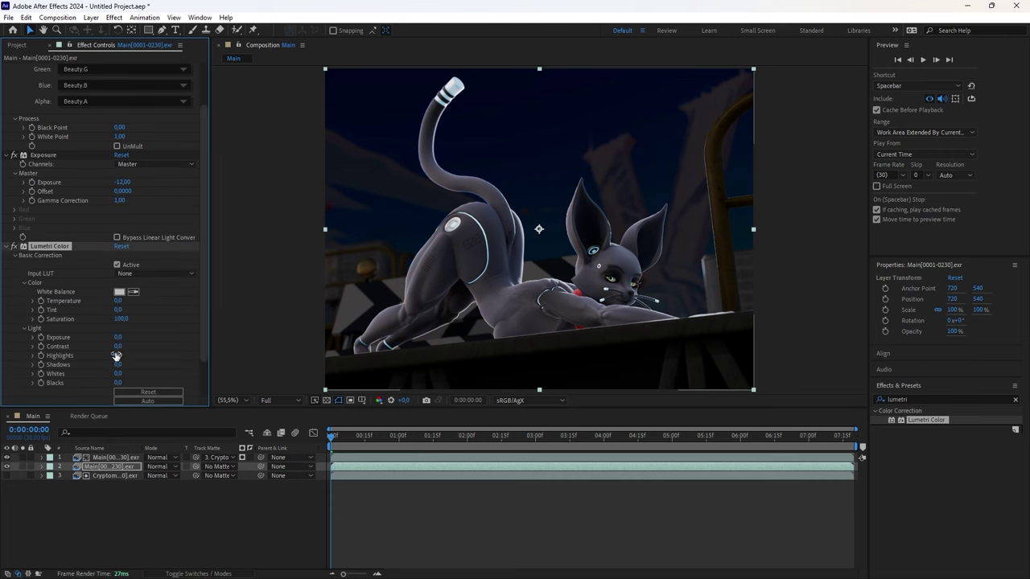
click(13, 256)
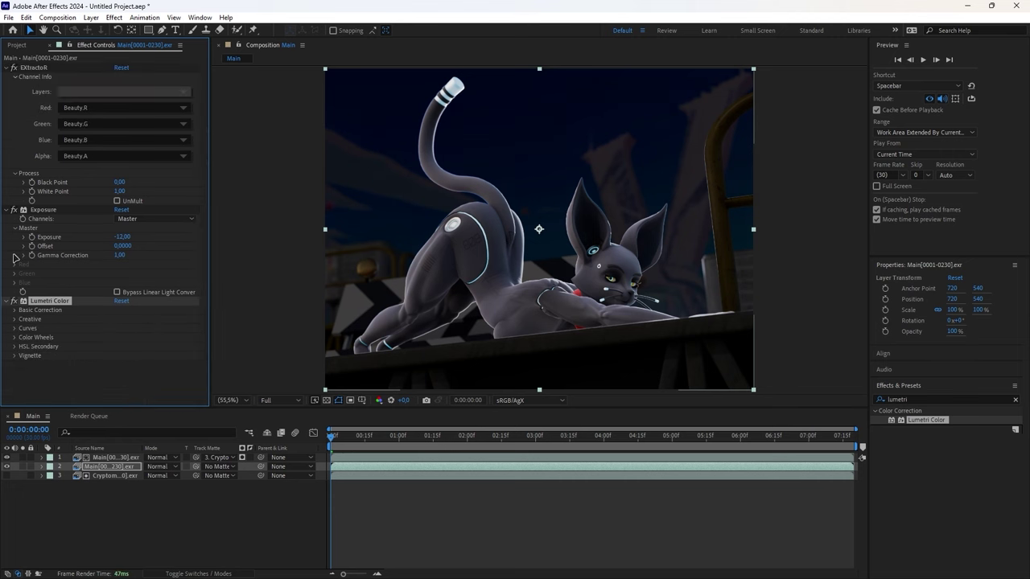
click(13, 319)
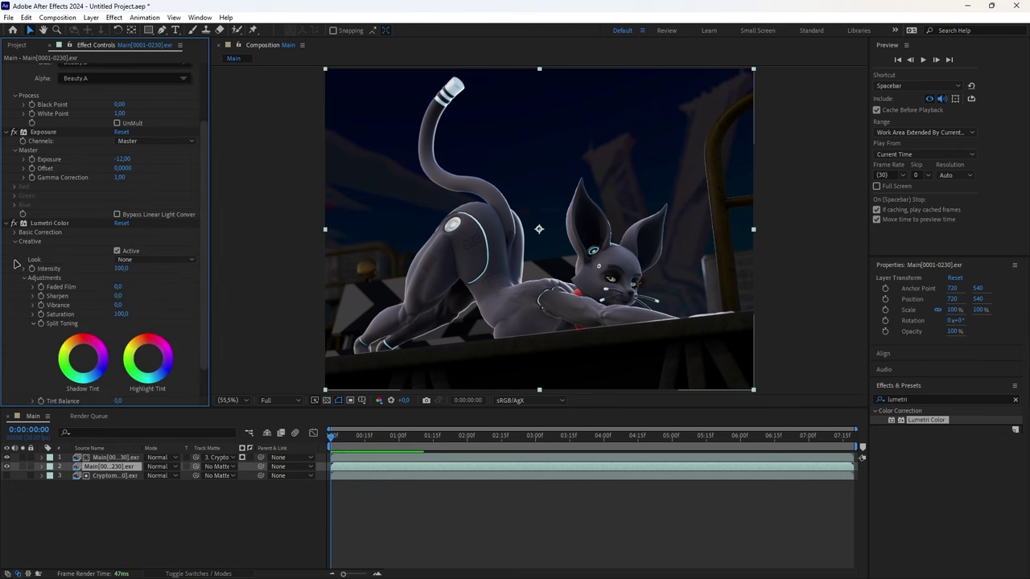
click(137, 259)
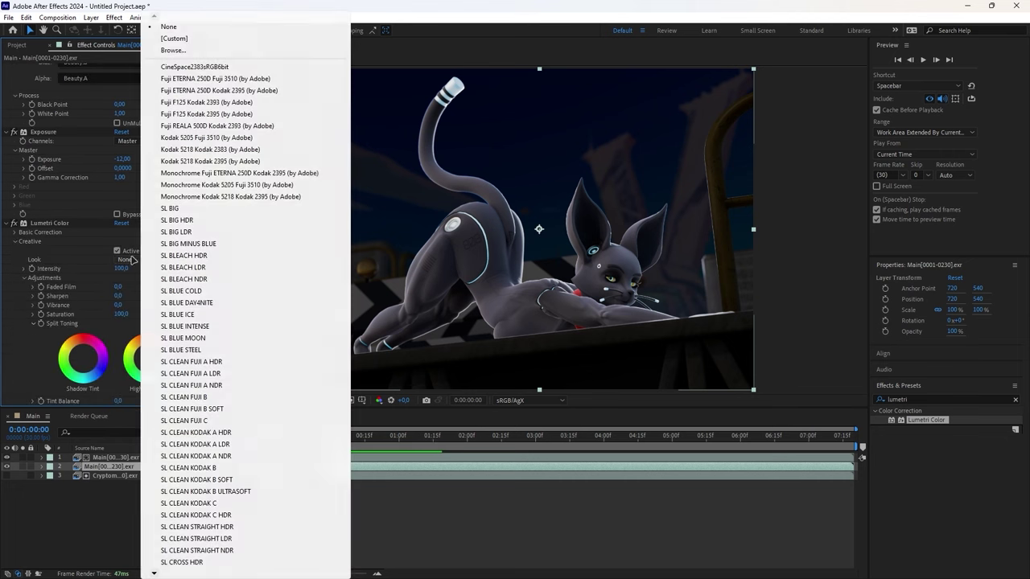
click(210, 350)
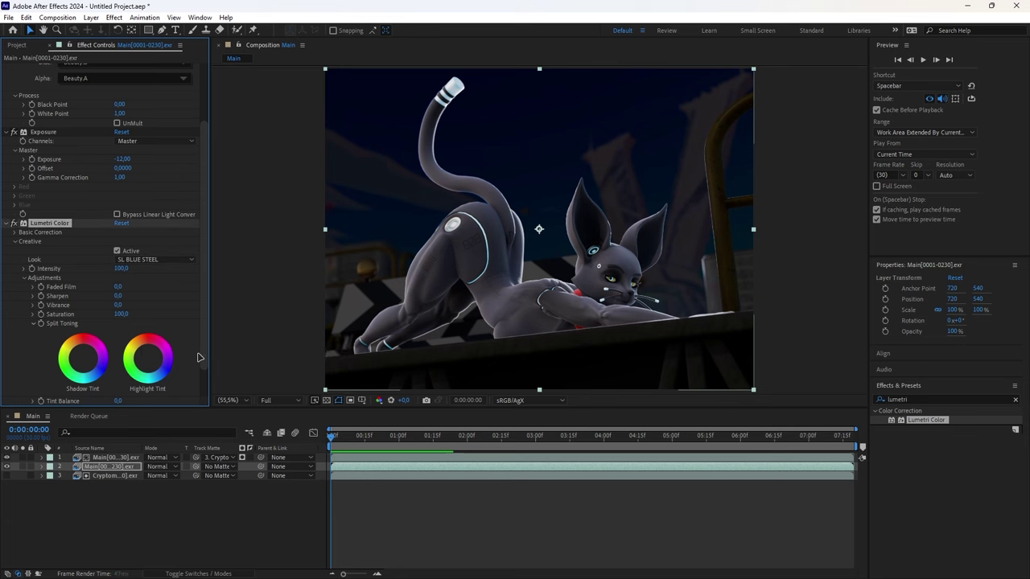
click(14, 241)
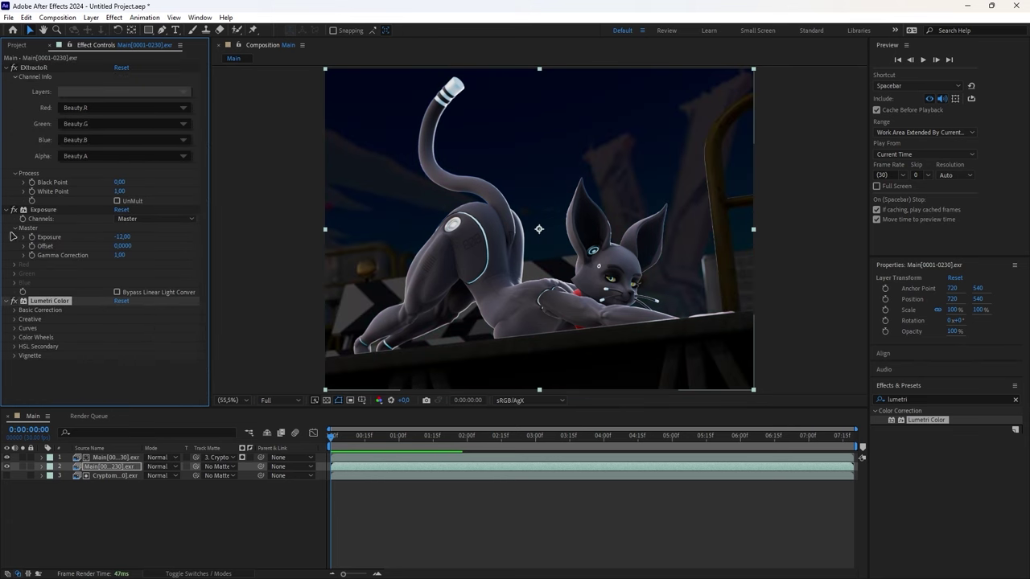
Lower the red and green channel curves and raise the blue channel curve
click(15, 329)
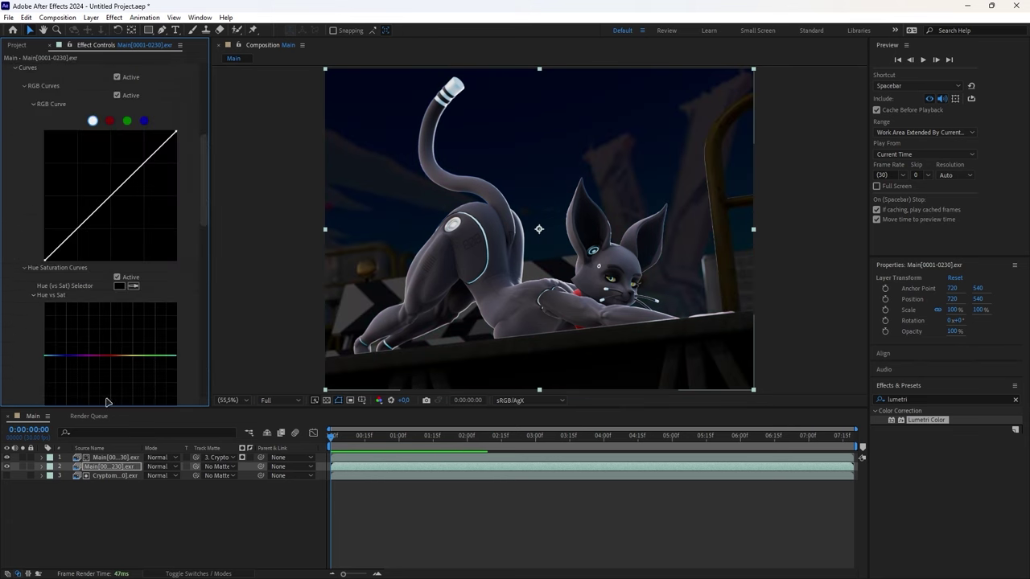
click(110, 121)
drag(103, 205, 107, 210)
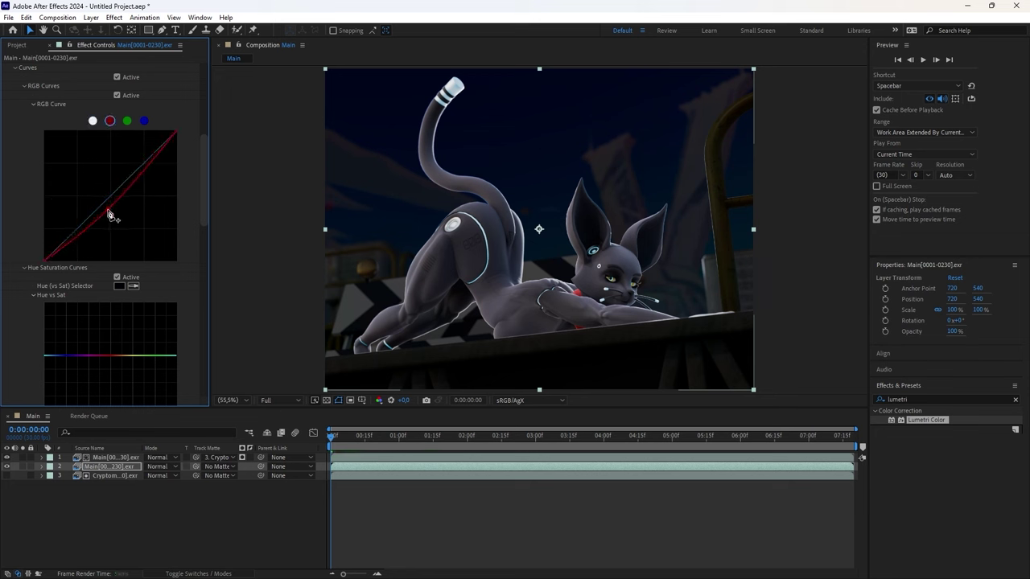
click(126, 120)
click(112, 208)
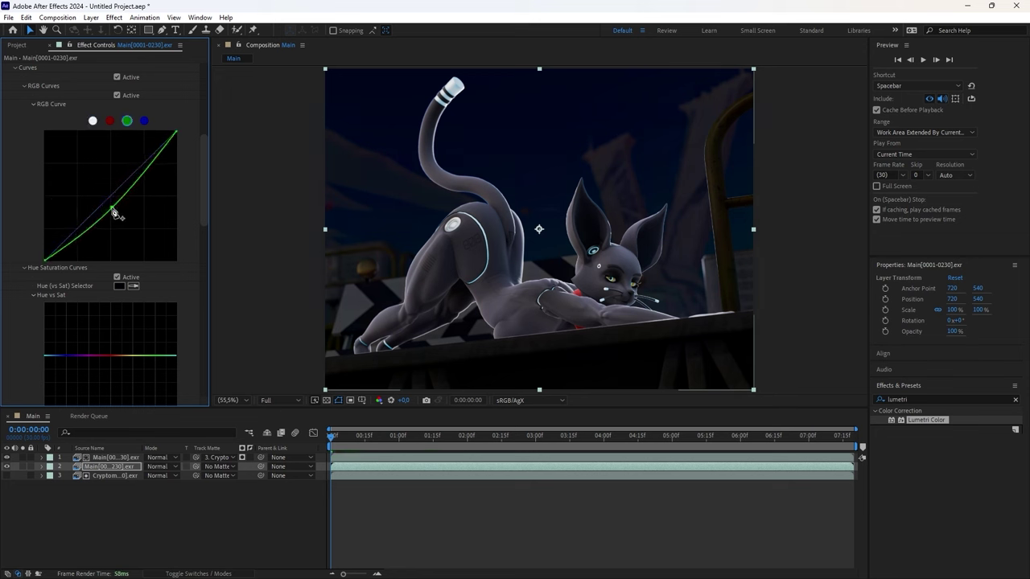
click(144, 121)
drag(111, 202, 101, 191)
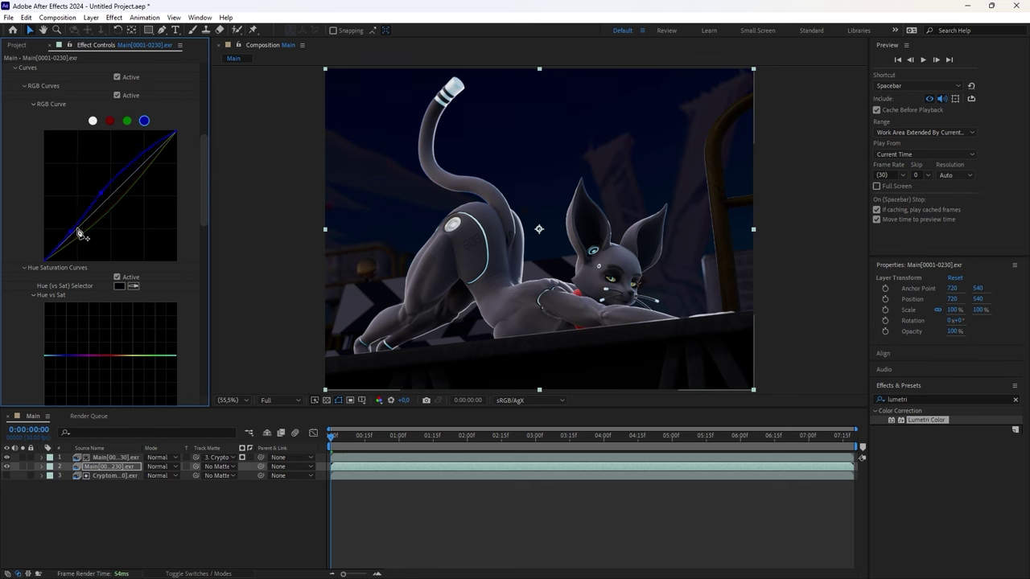
click(135, 167)
Refine the shadow points on the red and green curves, then check the blue curve
click(111, 121)
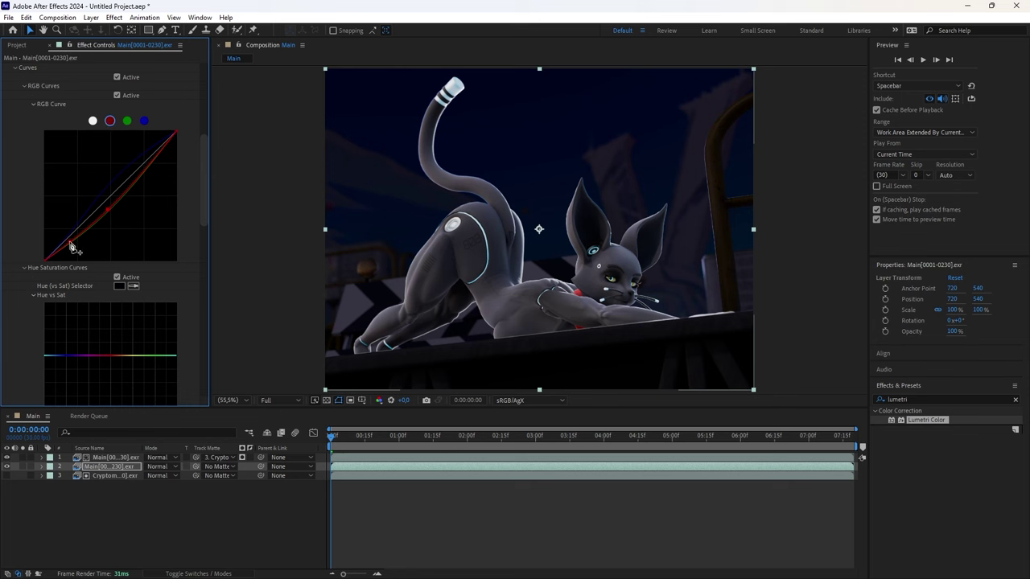
drag(73, 246, 75, 240)
click(127, 121)
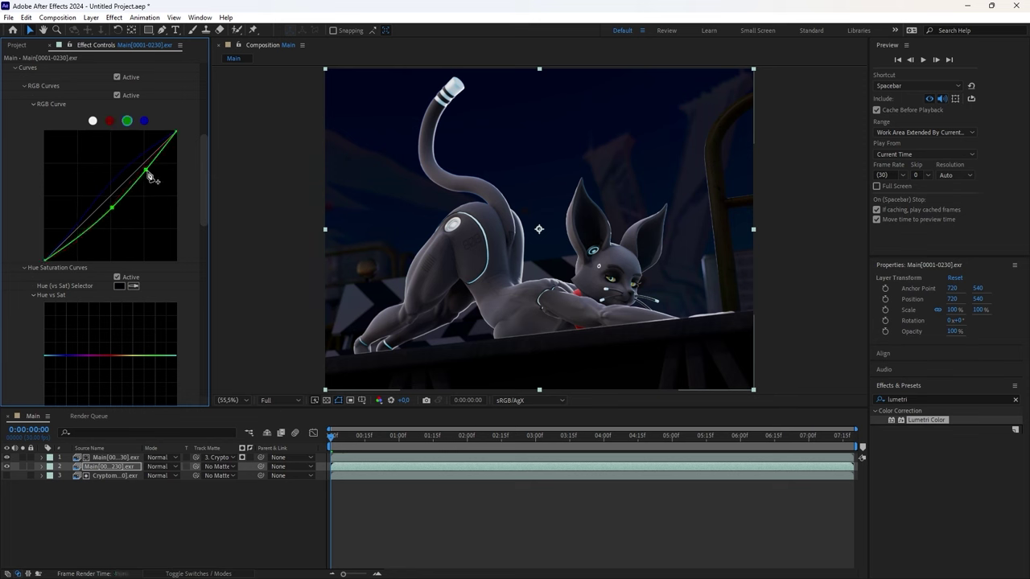
drag(148, 169, 149, 171)
drag(67, 244, 64, 252)
click(144, 121)
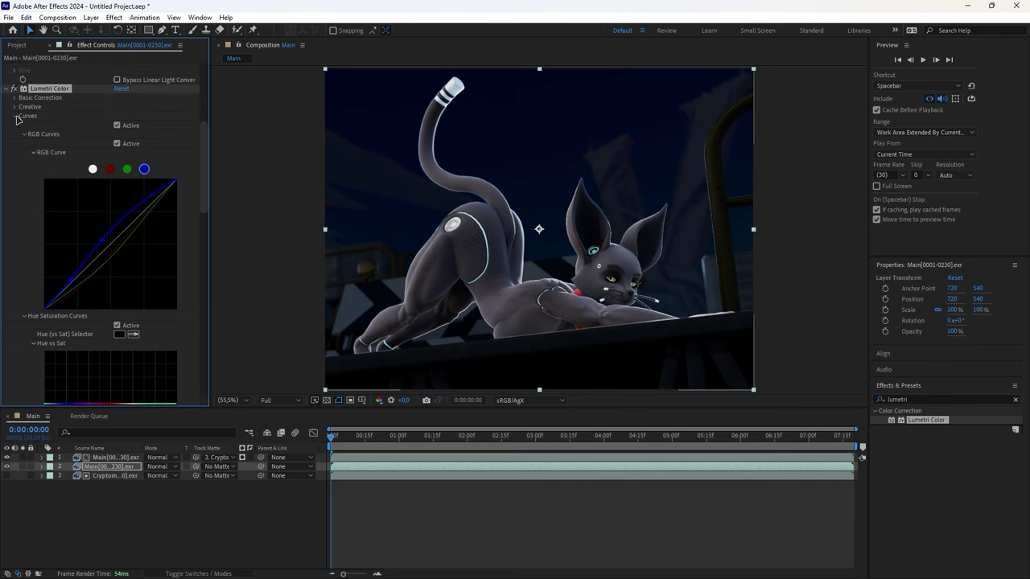
click(16, 116)
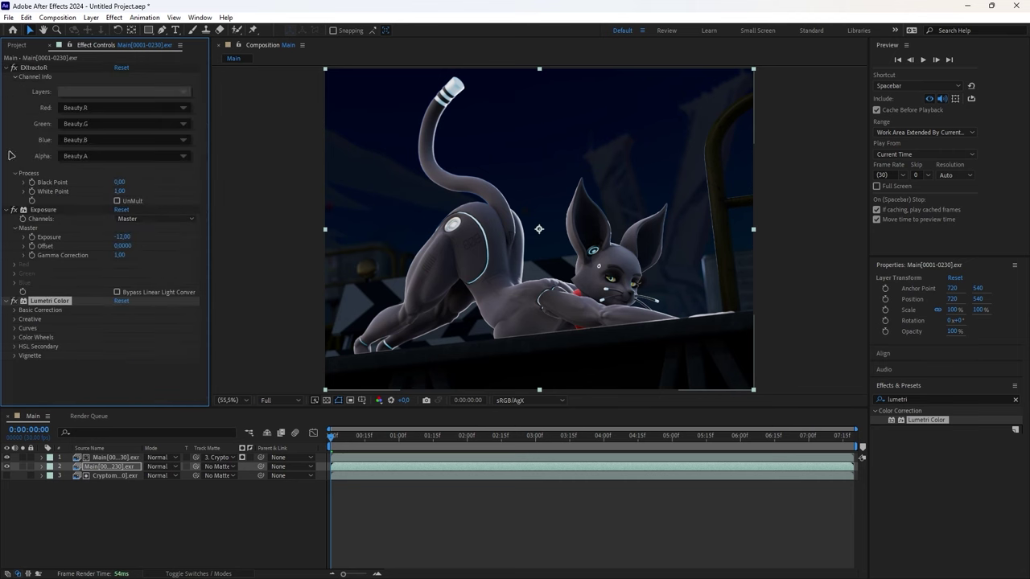
Open the Color Wheels and toggle the background grade off and on to compare
click(14, 337)
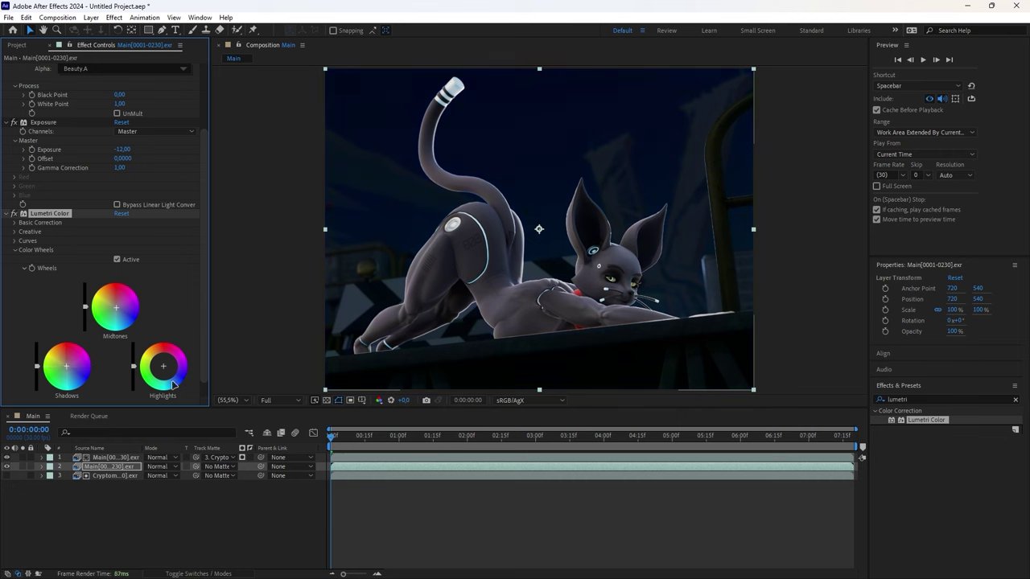
click(173, 386)
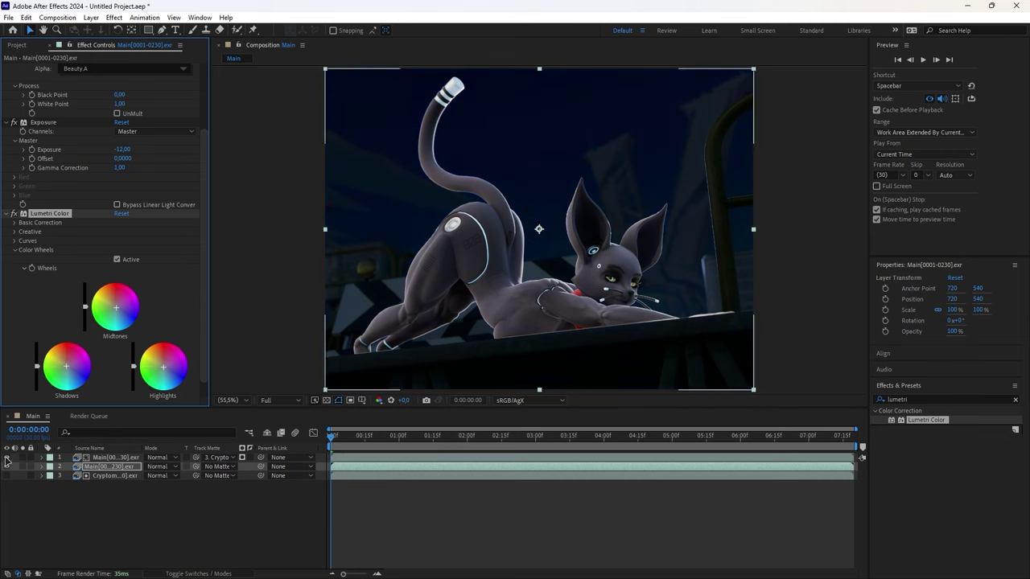
click(13, 213)
click(14, 213)
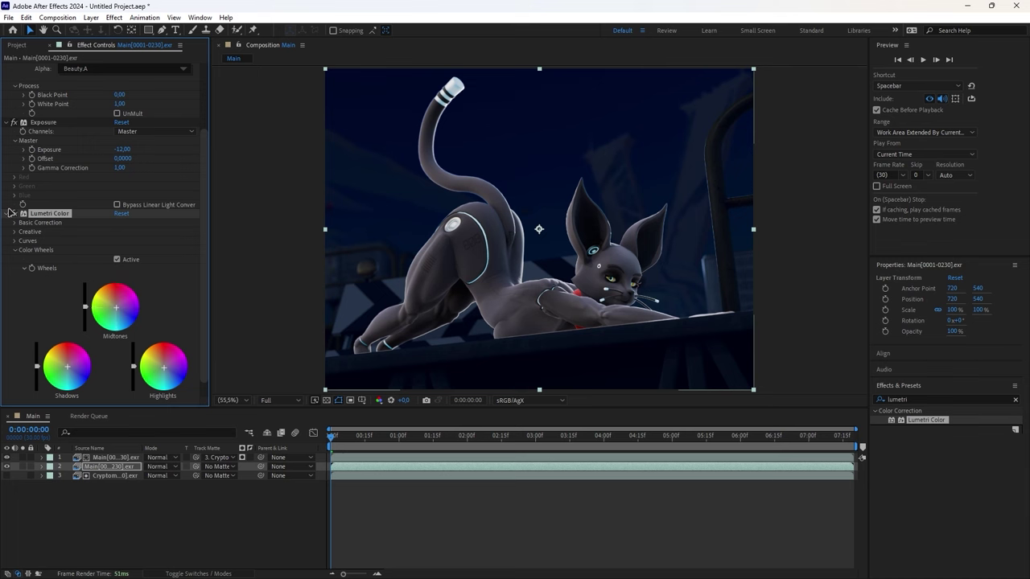
Lower the background grade's Creative saturation, review Basic Correction, and collapse Lumetri Color
click(14, 231)
click(33, 314)
scroll(73, 298, down, 1)
drag(121, 265, 103, 269)
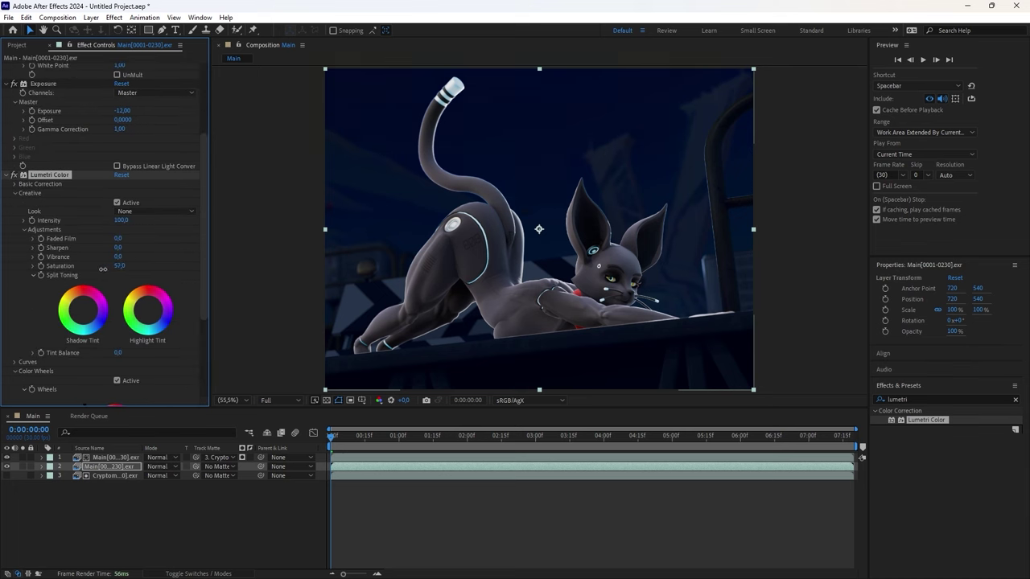
click(15, 184)
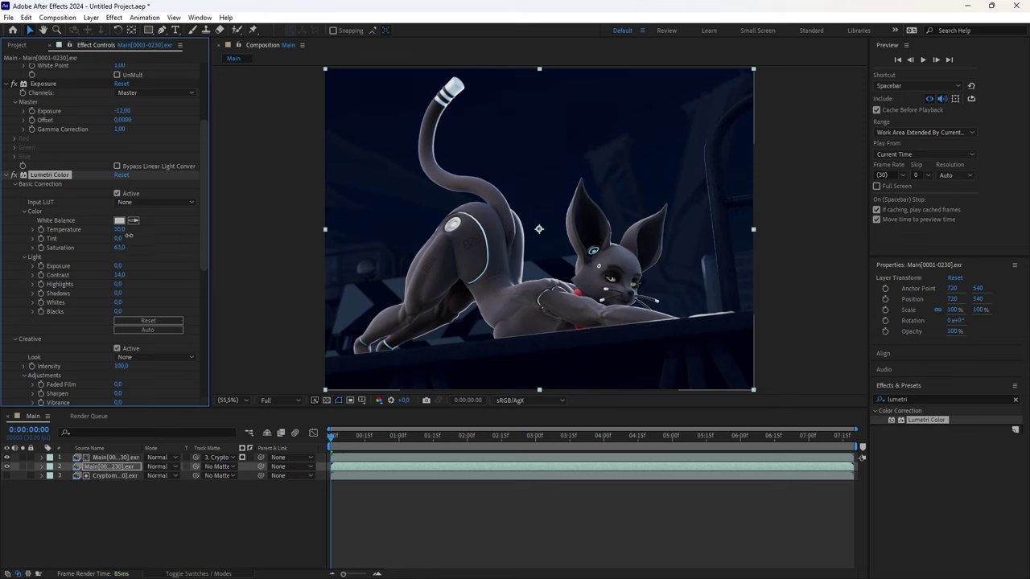
click(12, 175)
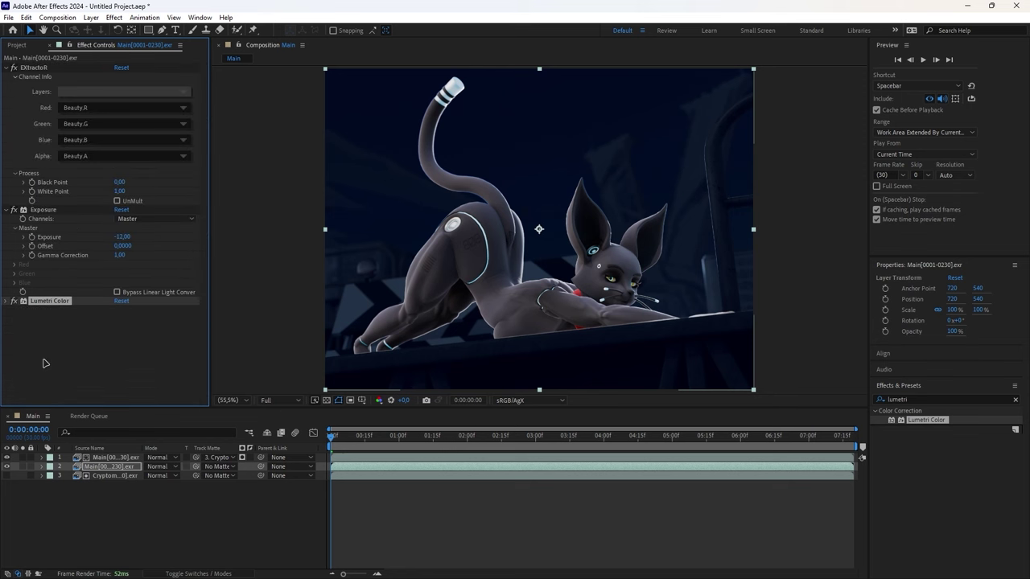
Apply Exposure to the top layer and set it to -8
click(111, 458)
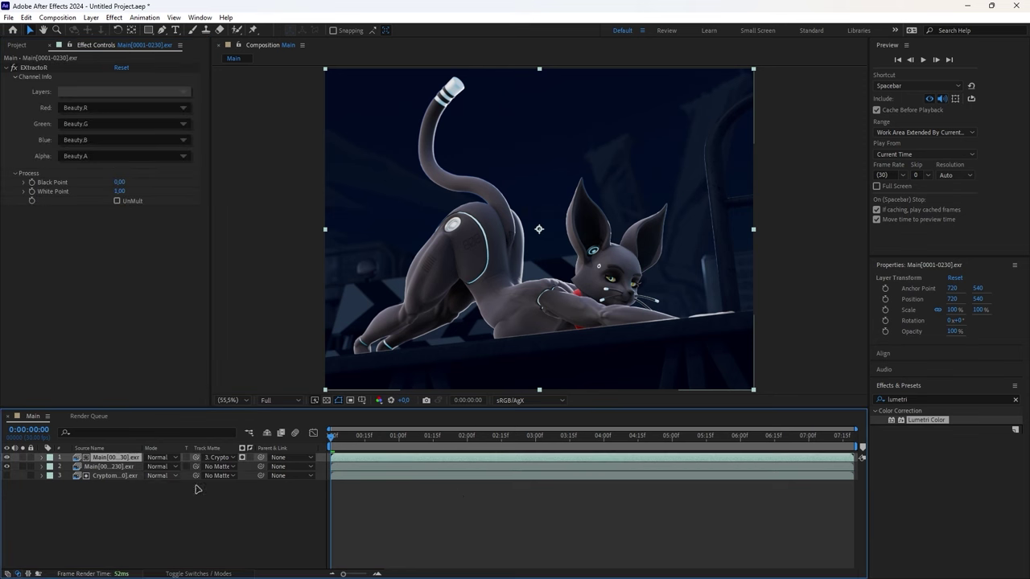
click(925, 401)
text(expos)
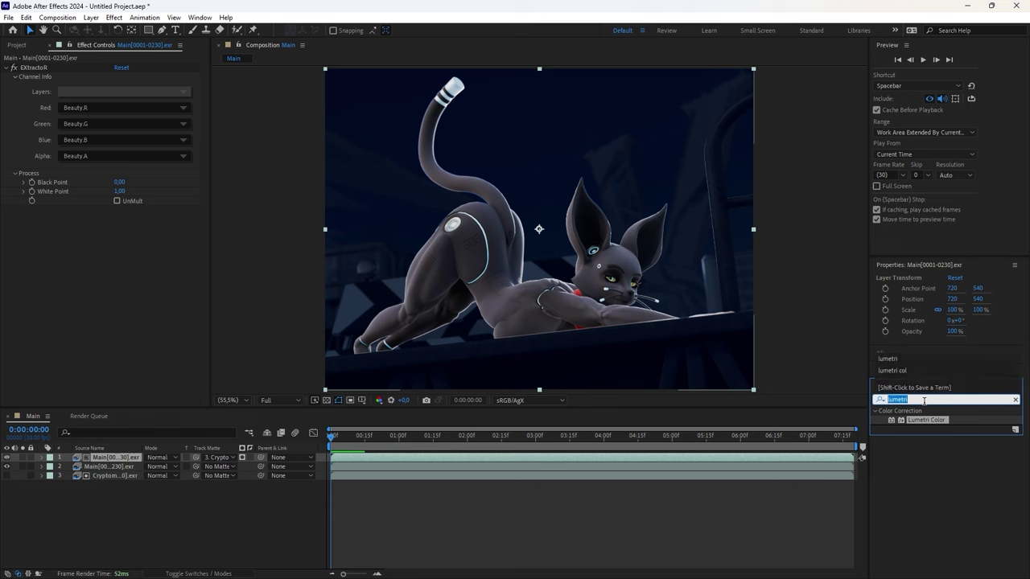
text(ure)
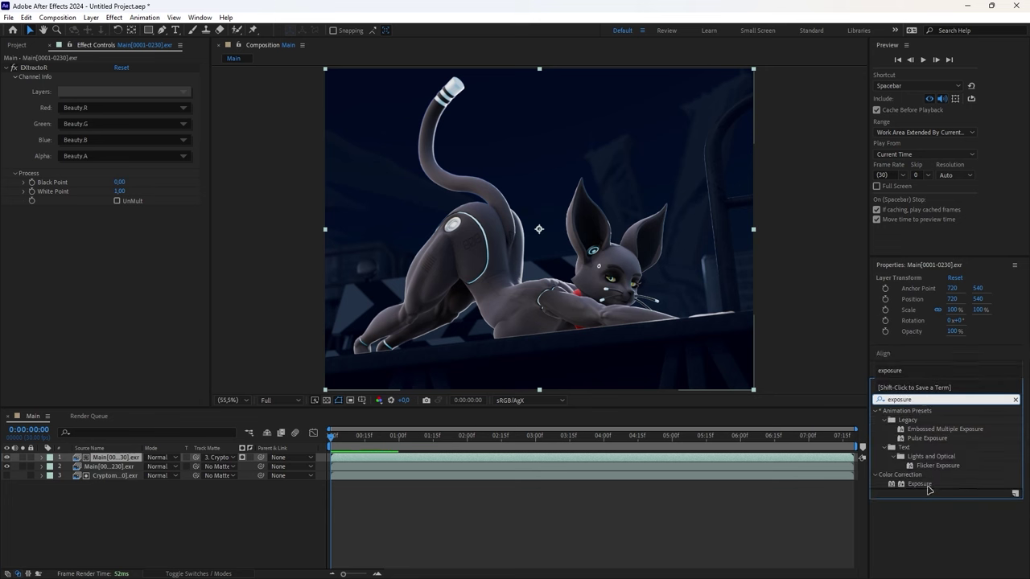
drag(920, 483, 99, 458)
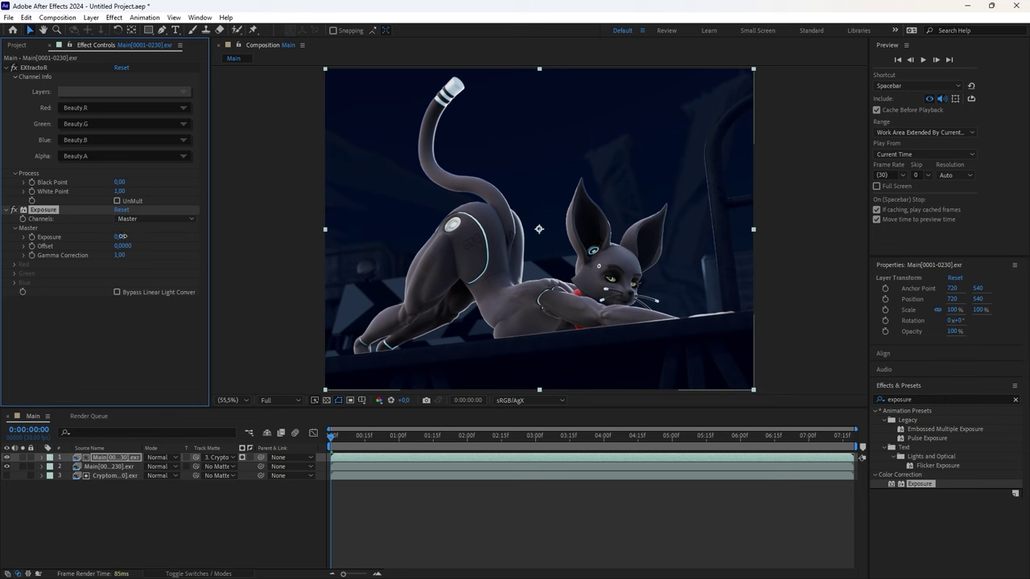
click(121, 237)
text(-8)
key(Return)
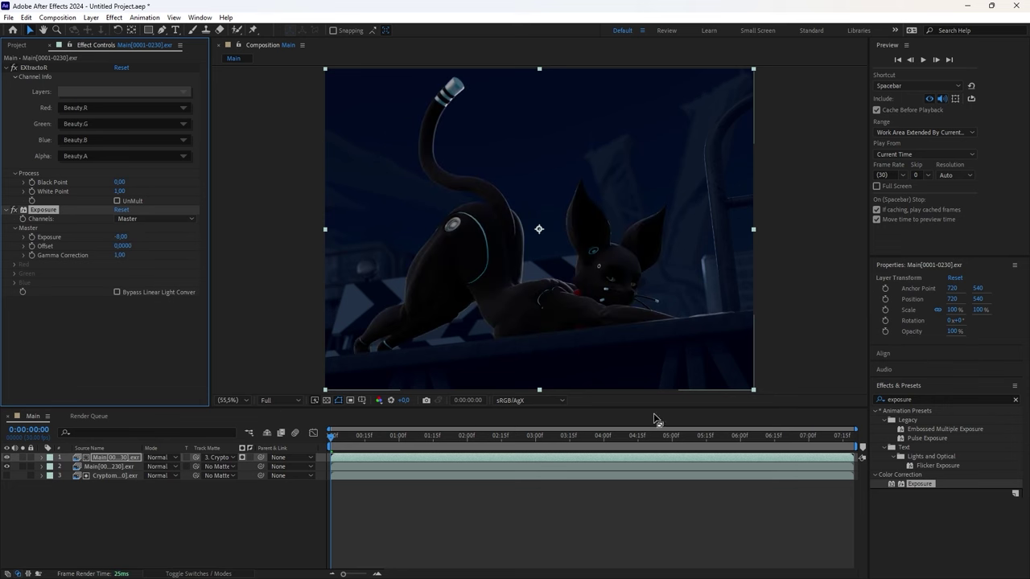
Add Lumetri Color below Exposure, bend its per-channel RGB curves, and select the second layer
click(894, 399)
key(ctrl+a)
text(lumetri)
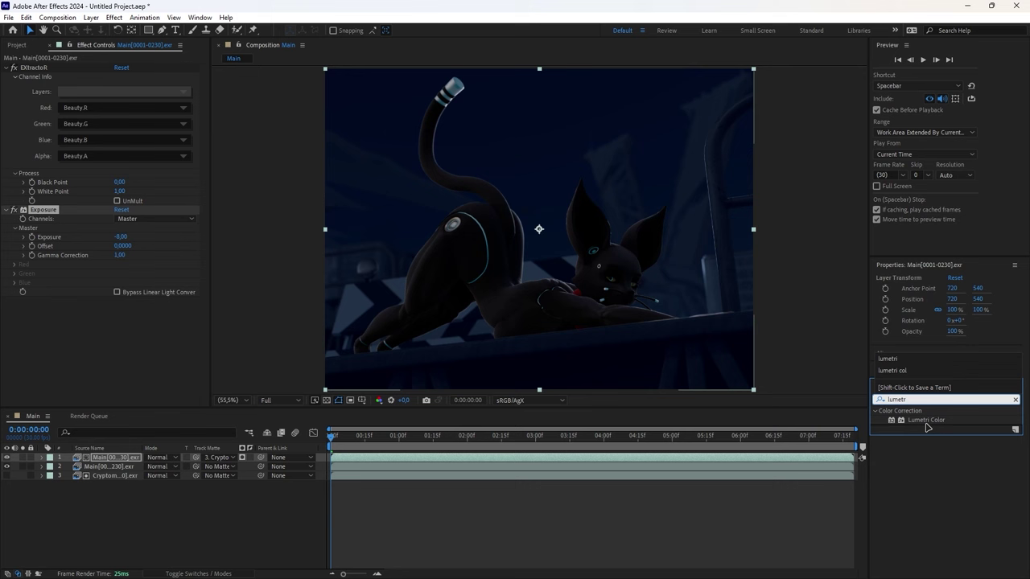
drag(926, 420, 52, 350)
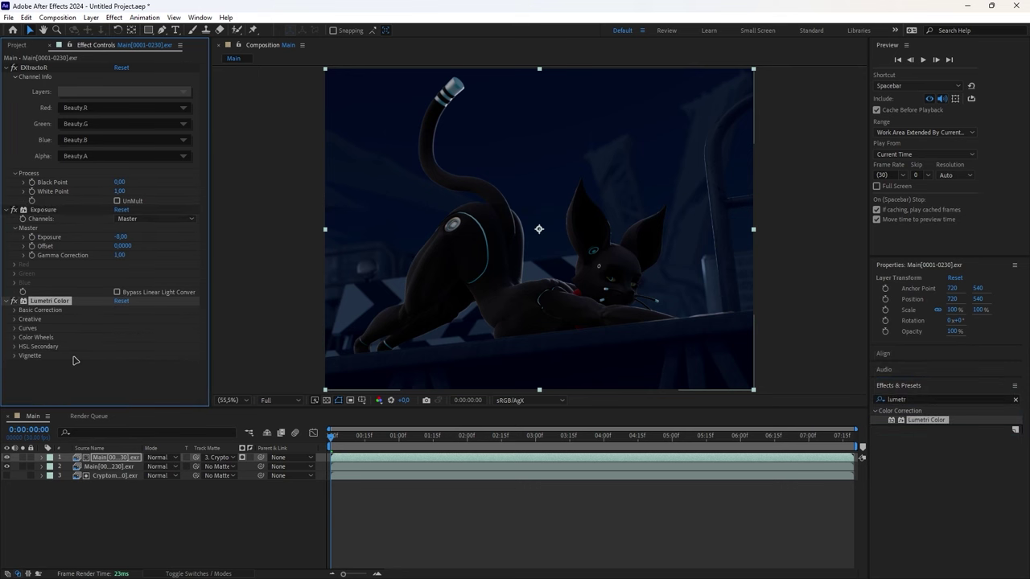
click(14, 311)
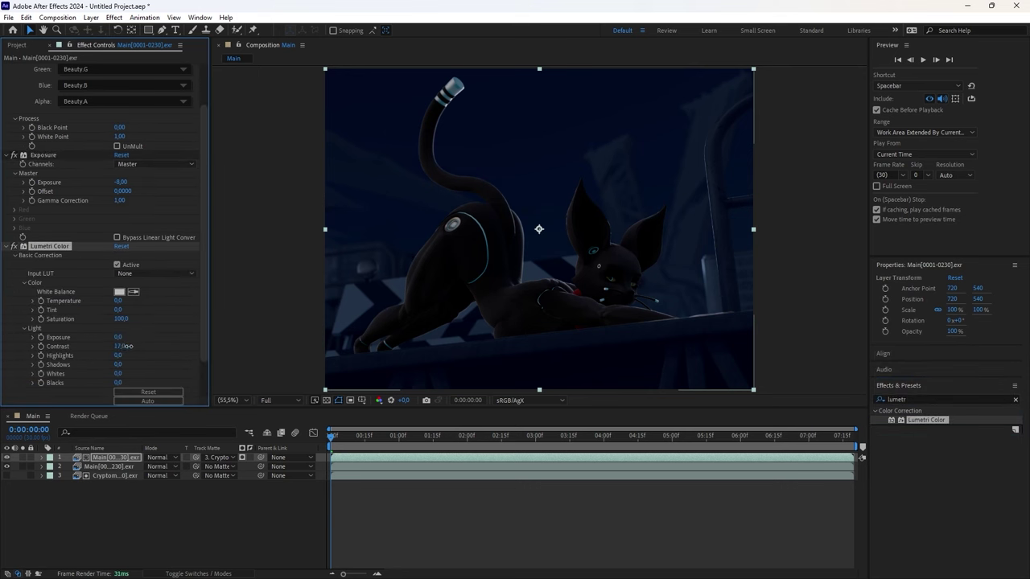
click(15, 256)
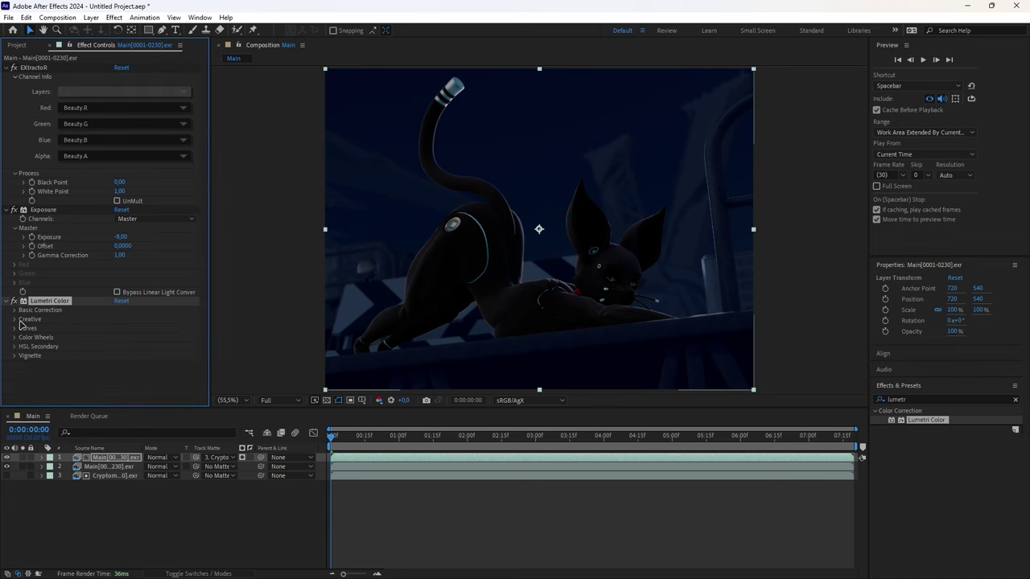
click(15, 328)
click(111, 120)
mouse_move(110, 196)
mouse_down()
mouse_move(110, 212)
mouse_move(105, 194)
mouse_up()
click(127, 121)
click(144, 121)
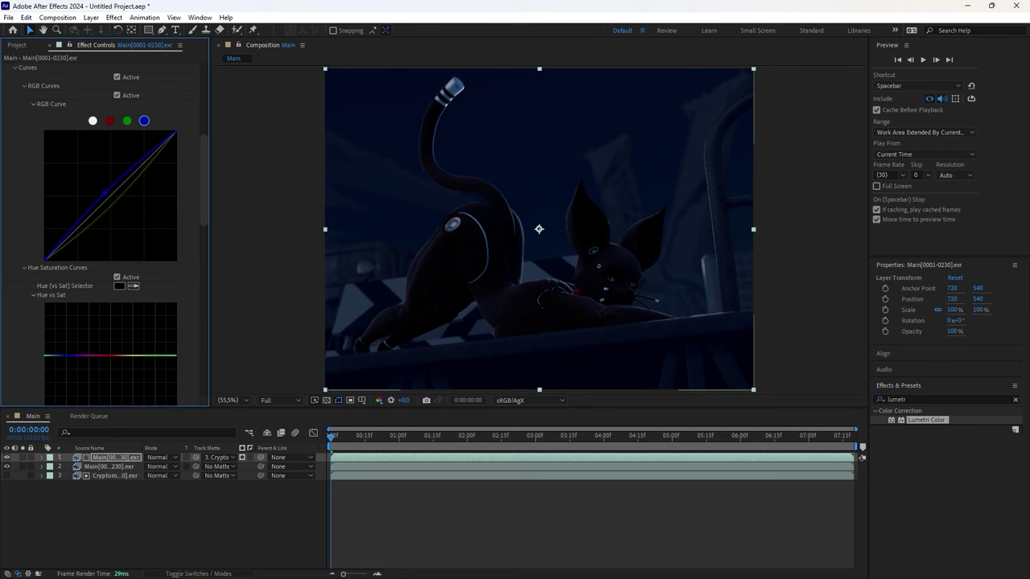
click(94, 467)
Duplicate the second render layer, move the copy to the top, and extract its Emission pass
key(ctrl+d)
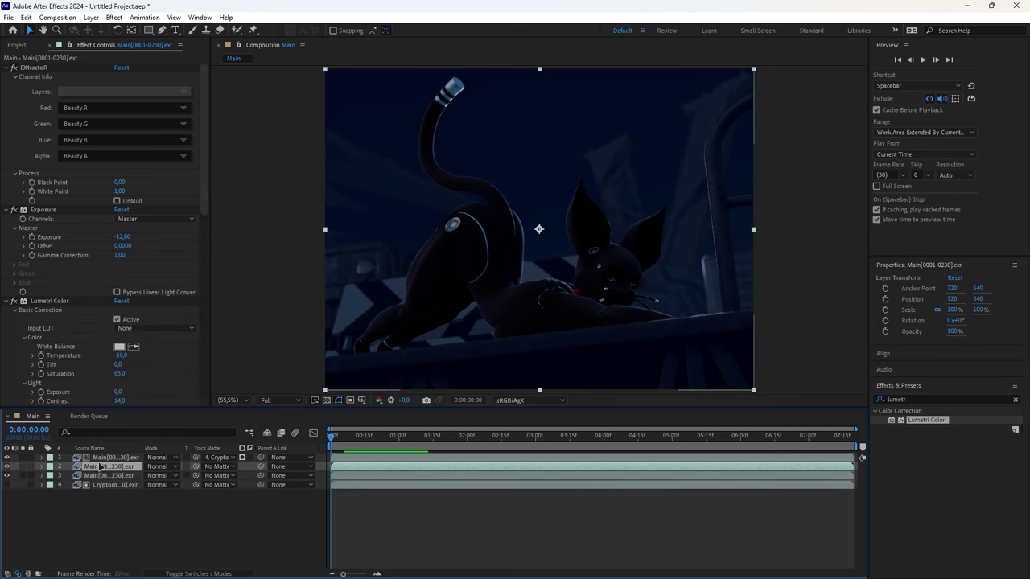
drag(103, 470, 96, 458)
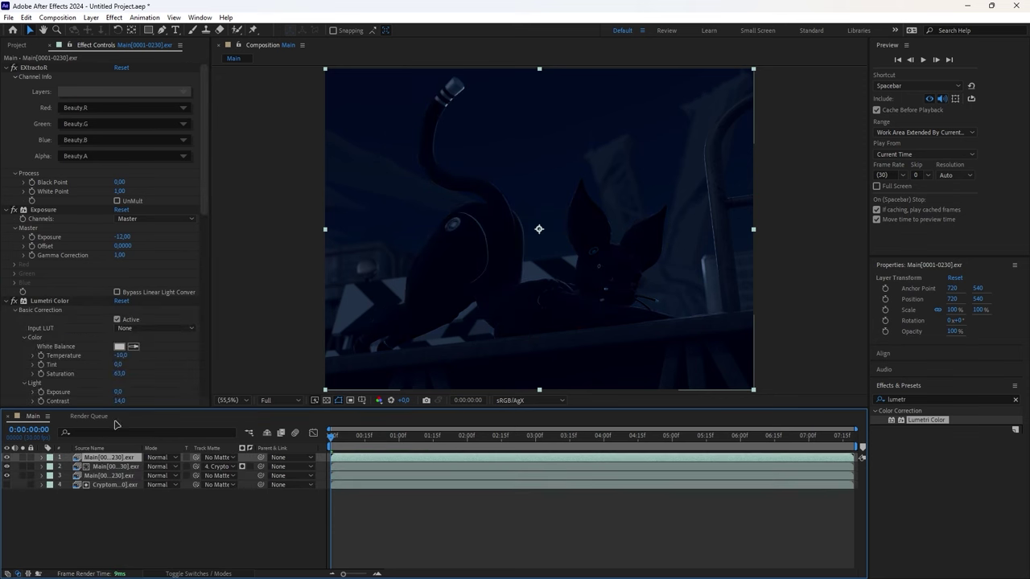
click(69, 93)
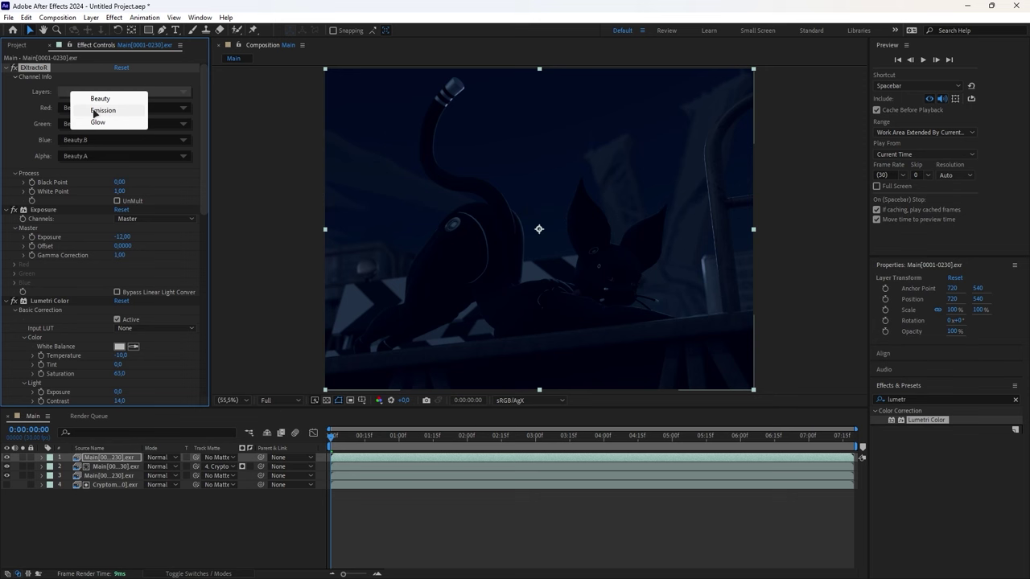
click(94, 111)
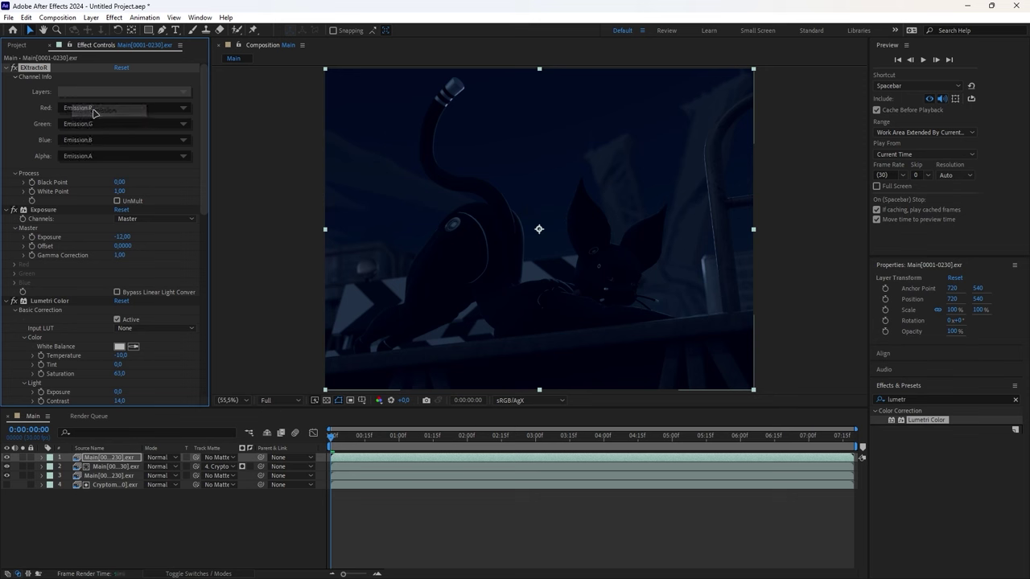
Remove the Exposure and Lumetri Color effects from the top copy
click(7, 463)
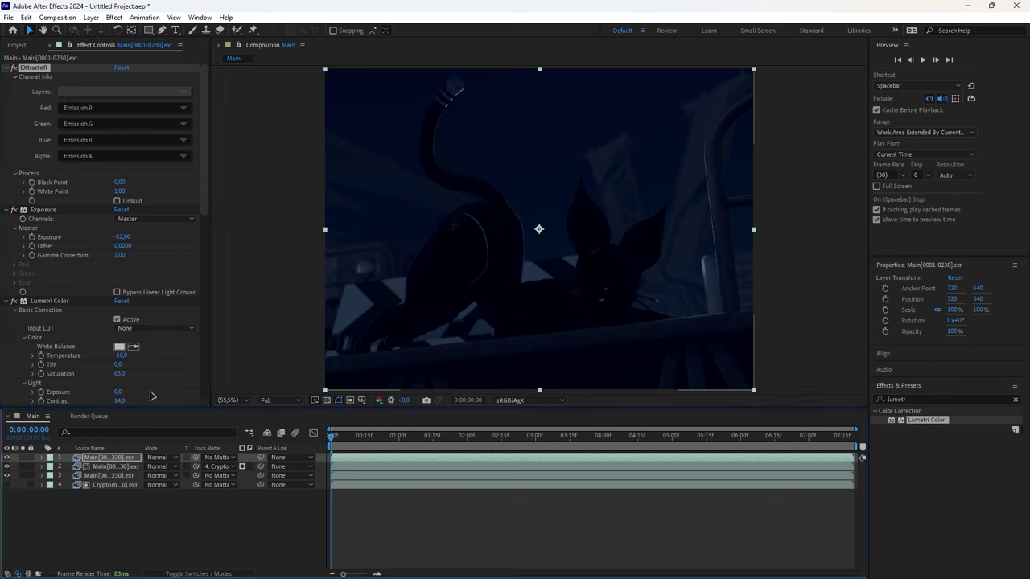
click(43, 302)
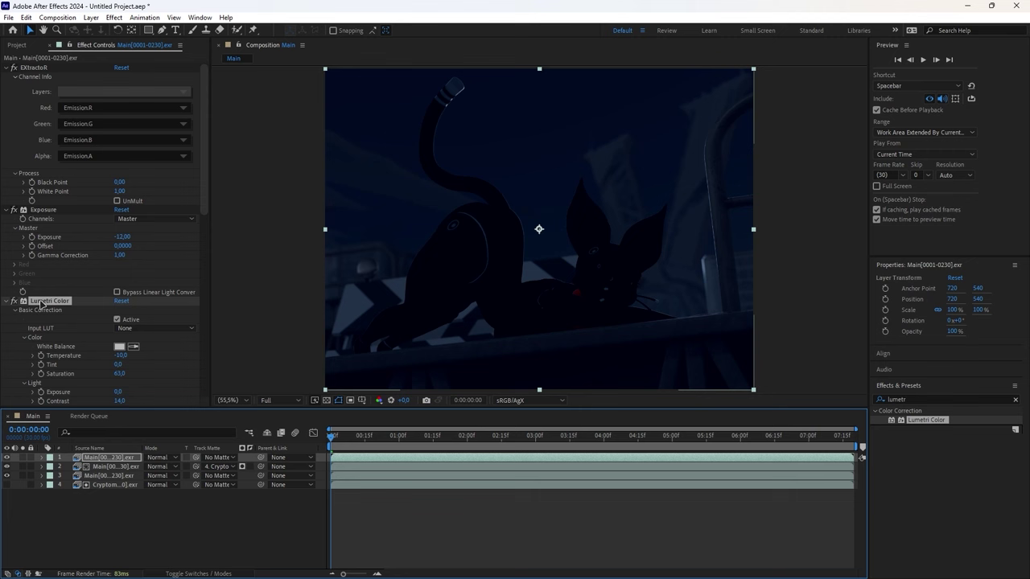
ctrl+click(43, 211)
key(Delete)
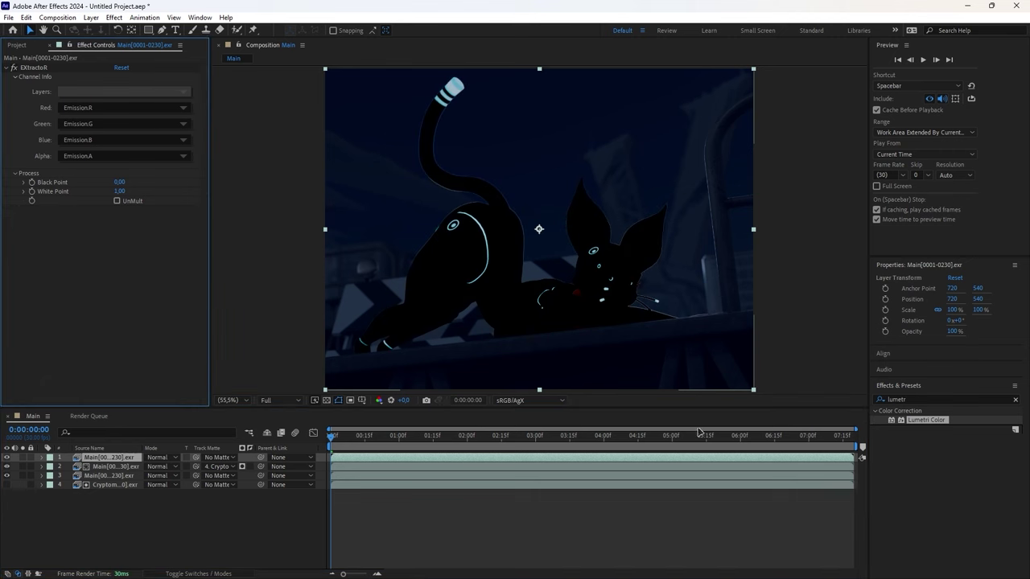
Add Exposure to the emission layer, use Cryptomatte as its track matte, and set mode to Add
click(915, 399)
text(exposure)
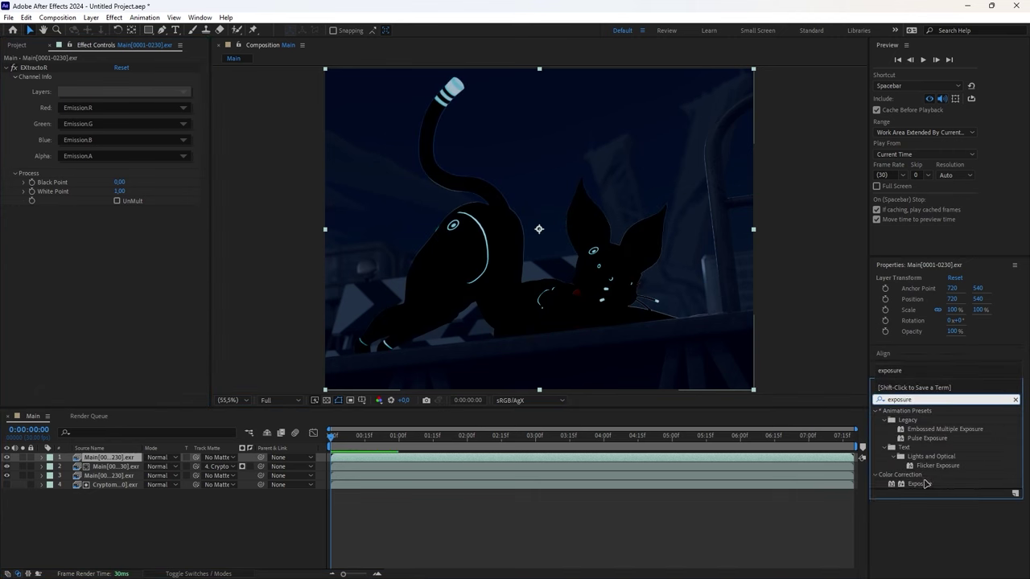
drag(917, 484, 76, 326)
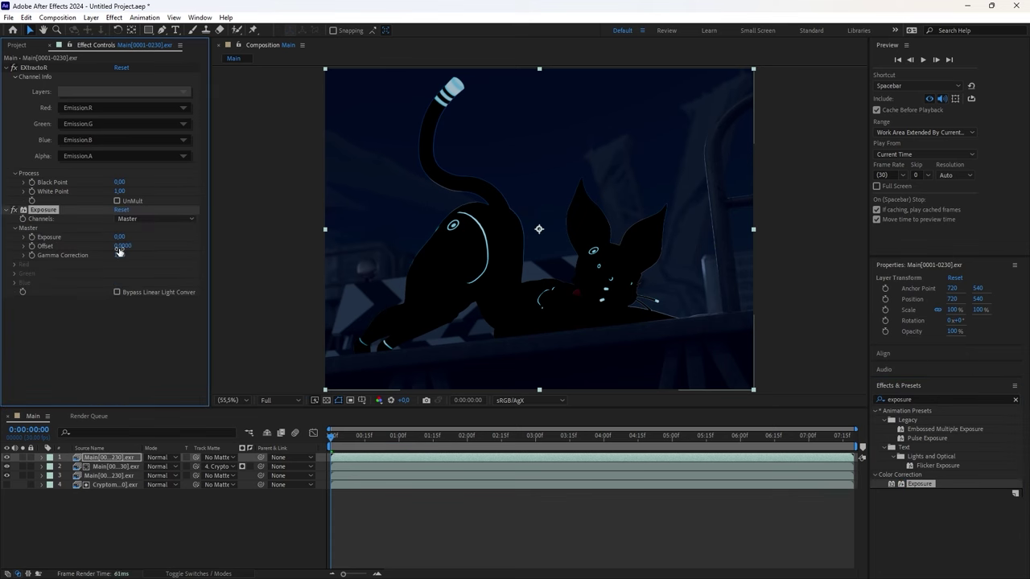
click(218, 457)
click(242, 521)
click(159, 457)
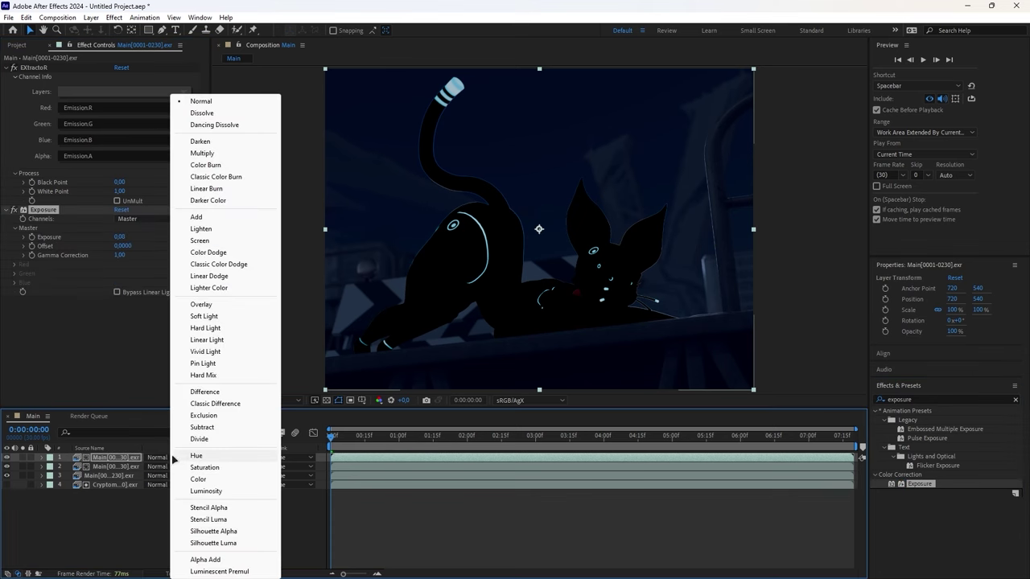
click(193, 216)
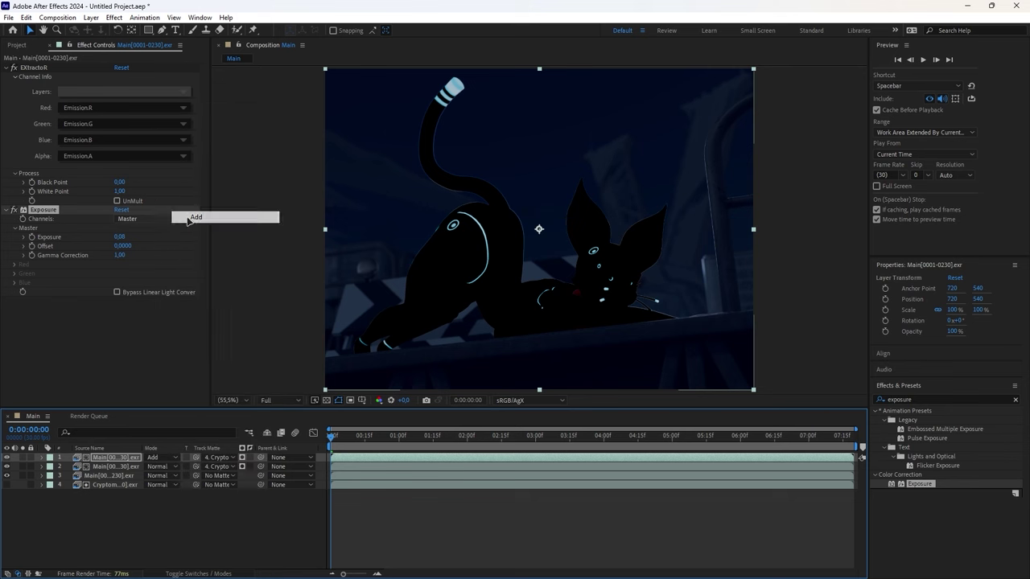
Duplicate the emission layer and add Glow with radius 19 and intensity 0,7
click(109, 458)
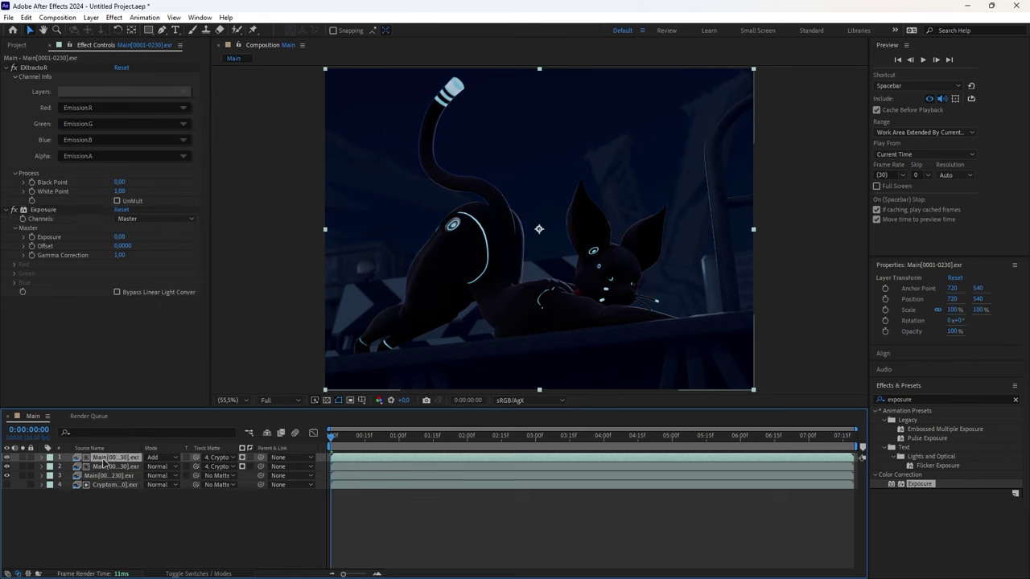
key(ctrl+d)
click(924, 400)
text(glow)
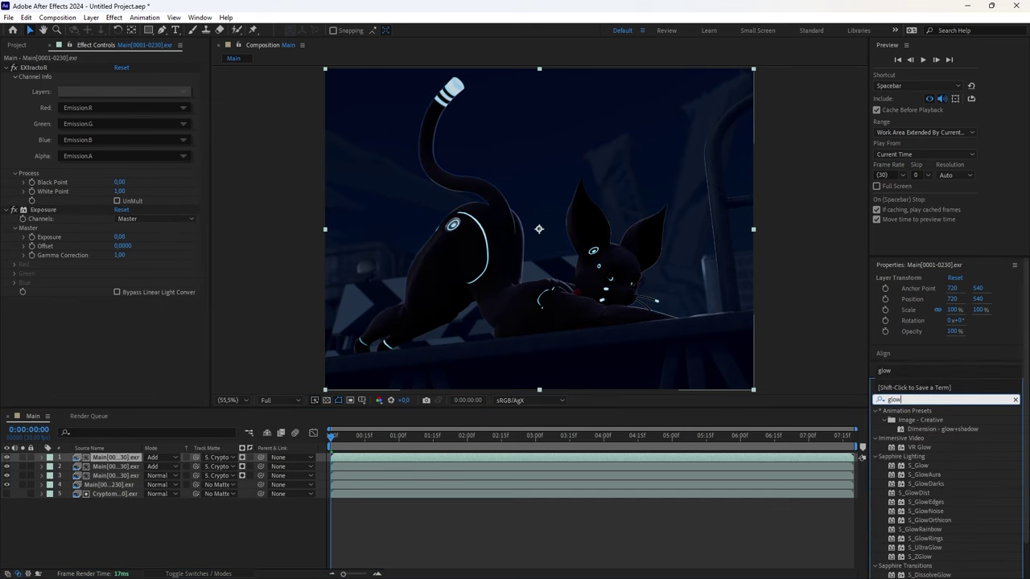
scroll(950, 483, down, 1)
drag(915, 563, 58, 362)
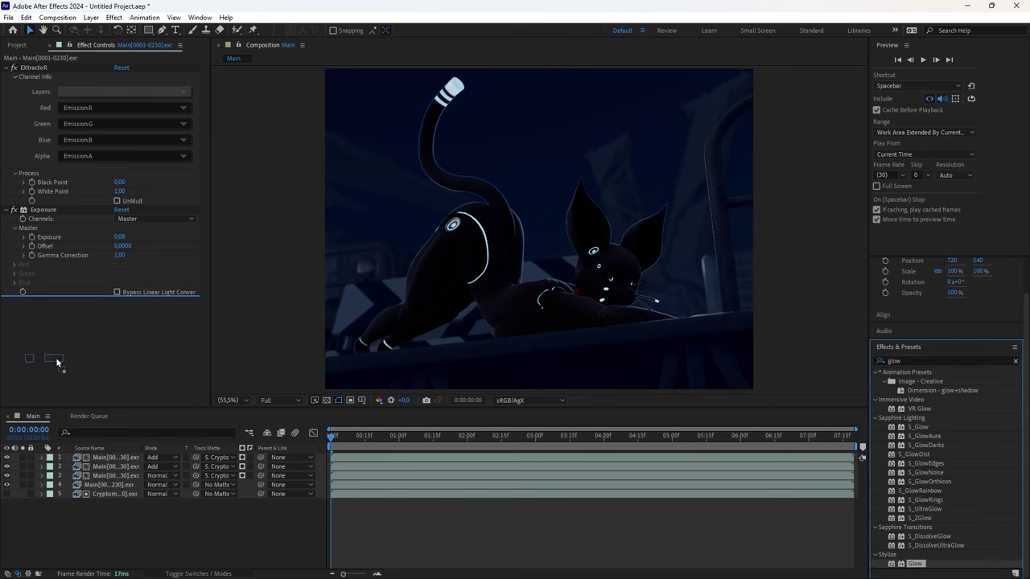
mouse_move(117, 291)
mouse_down()
mouse_move(129, 286)
mouse_move(113, 289)
mouse_up()
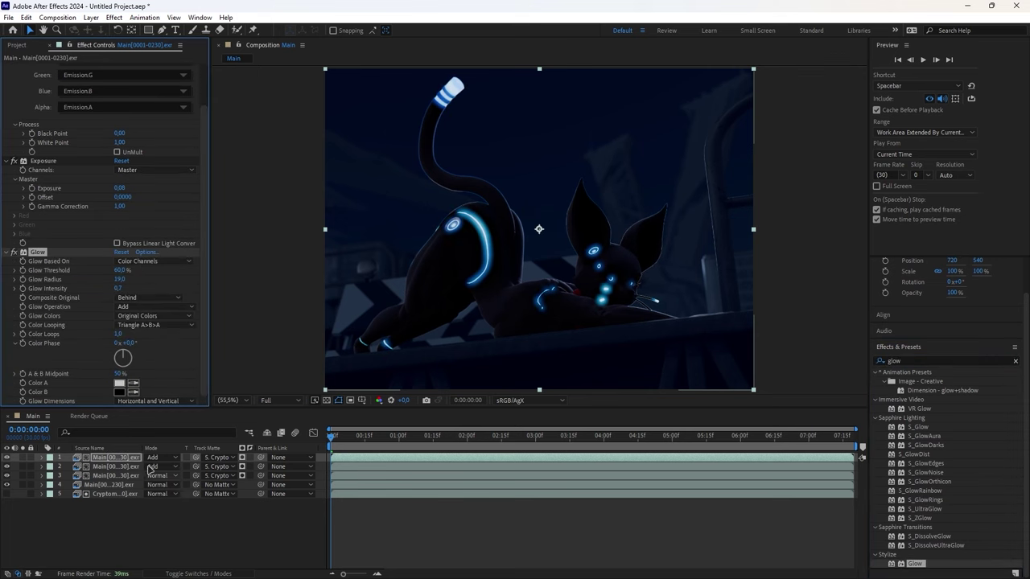
Add an adjustment layer with Lumetri Color: contrast 12, highlights 39, shadows -4, whites 15
right_click(113, 522)
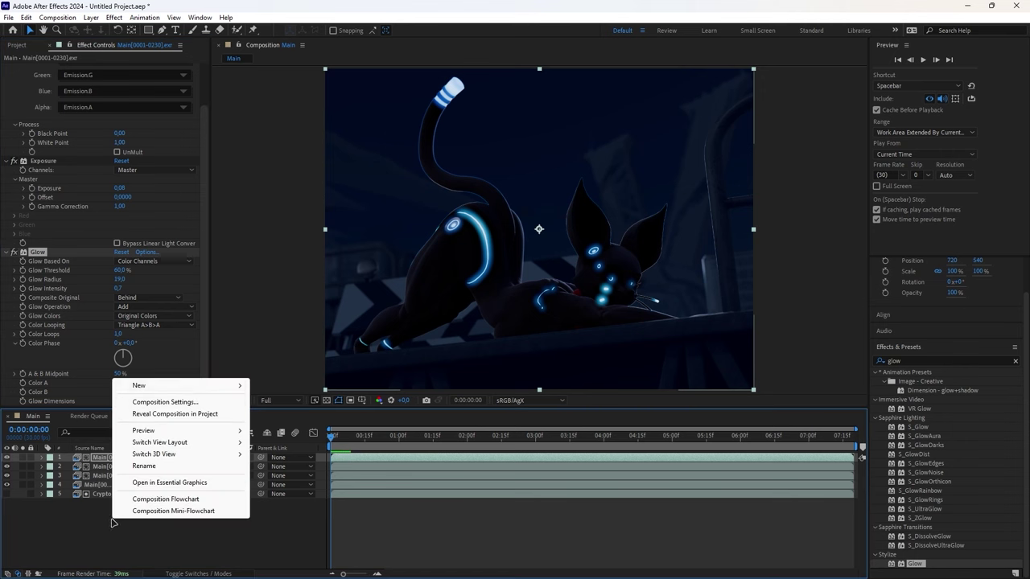
mouse_move(197, 391)
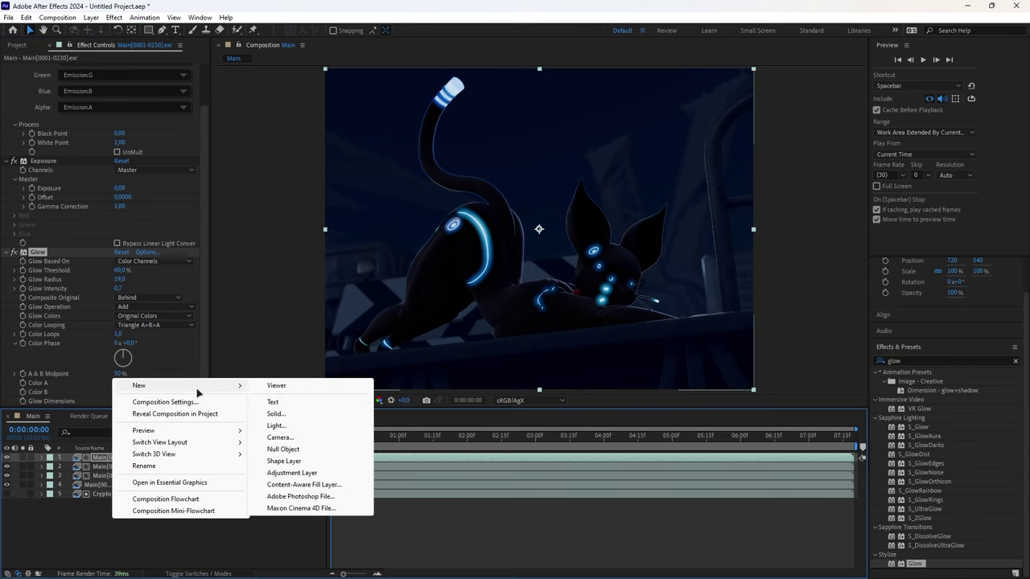
click(284, 475)
text(lumetri)
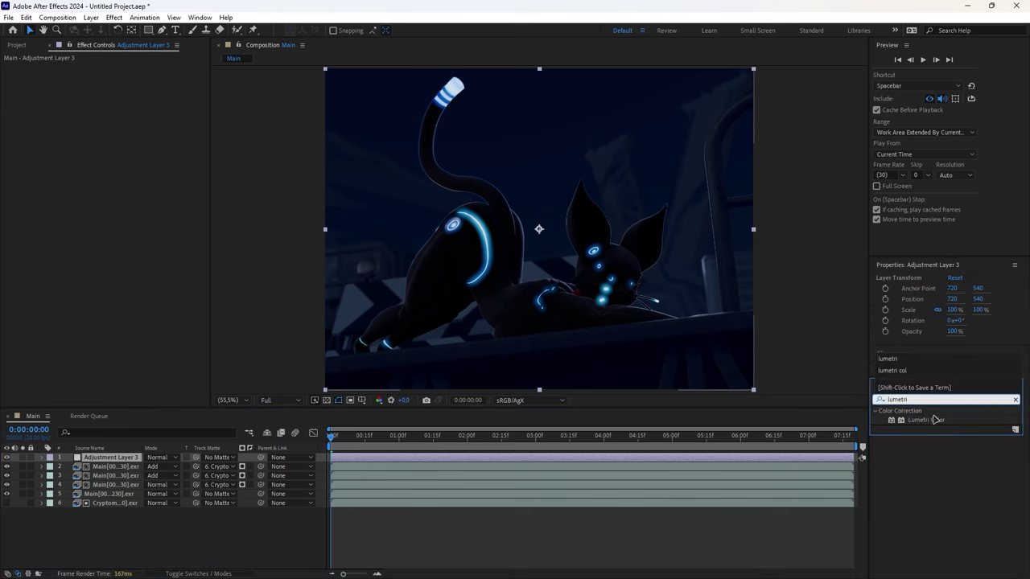
drag(926, 420, 107, 458)
click(14, 77)
drag(118, 159, 126, 159)
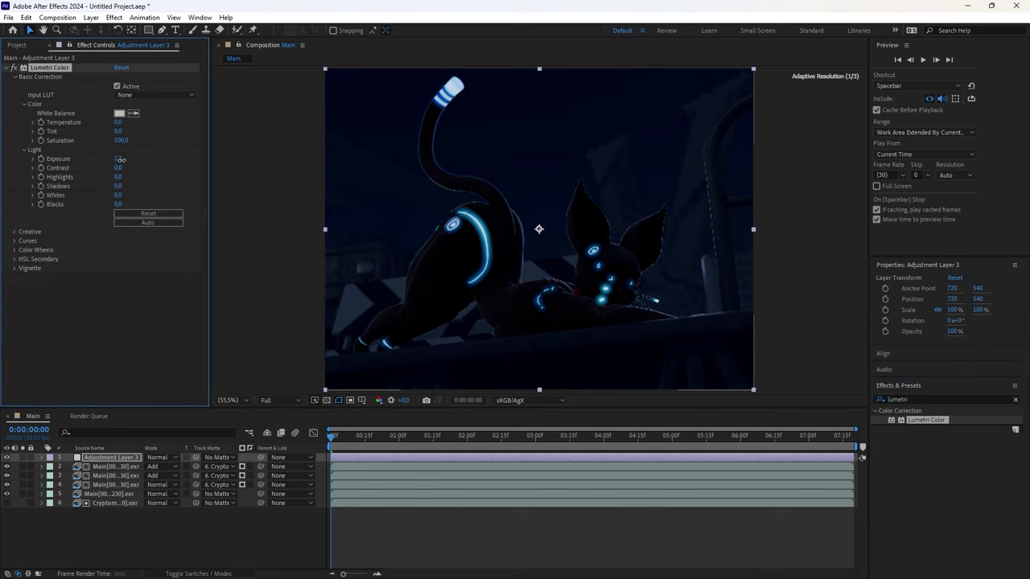
click(121, 222)
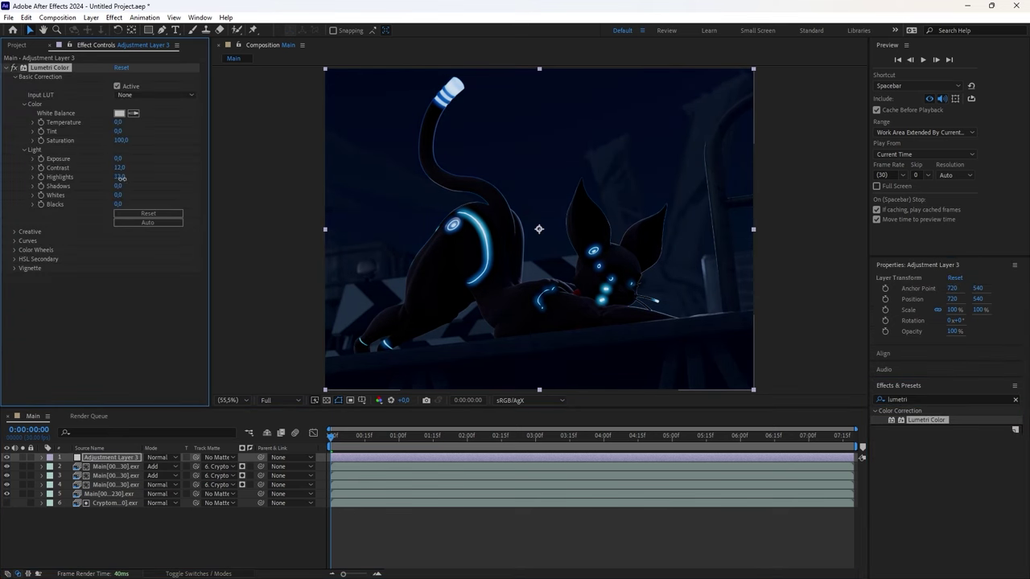
drag(110, 188, 129, 194)
Apply the SL BLEACH HDR creative look at intensity 10
click(30, 231)
click(129, 250)
click(173, 255)
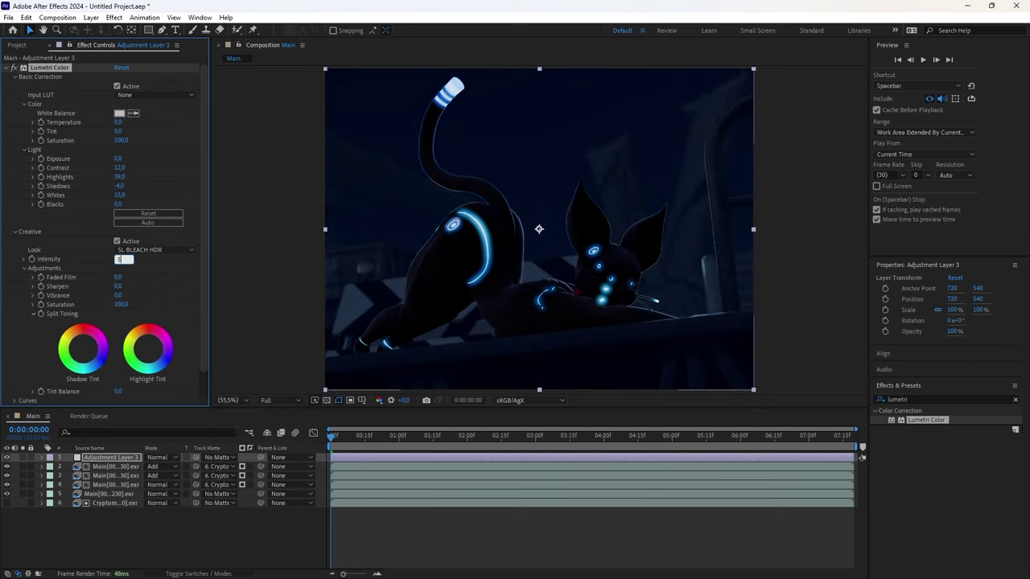
mouse_move(118, 296)
mouse_down()
mouse_move(129, 295)
mouse_move(113, 304)
mouse_up()
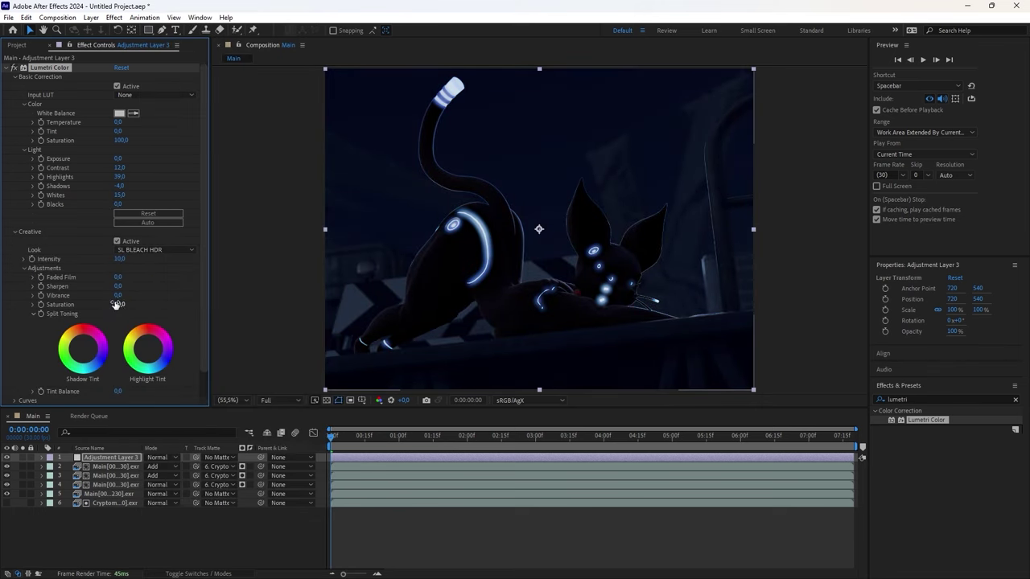
click(14, 231)
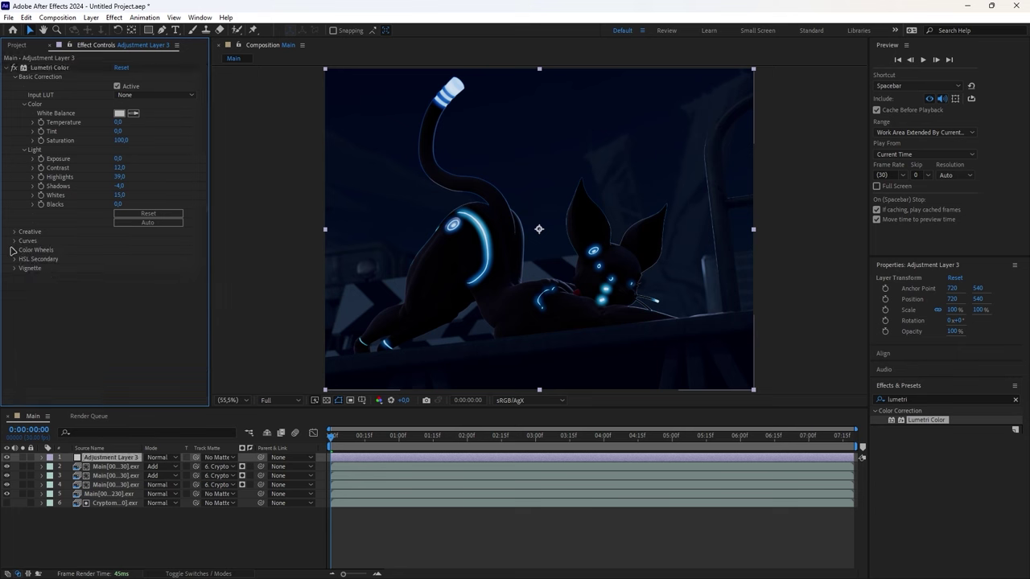
Tweak the RGB and Hue vs Hue curves, then select the Main render layer
click(13, 241)
scroll(69, 245, down, 5)
click(144, 162)
scroll(121, 201, down, 2)
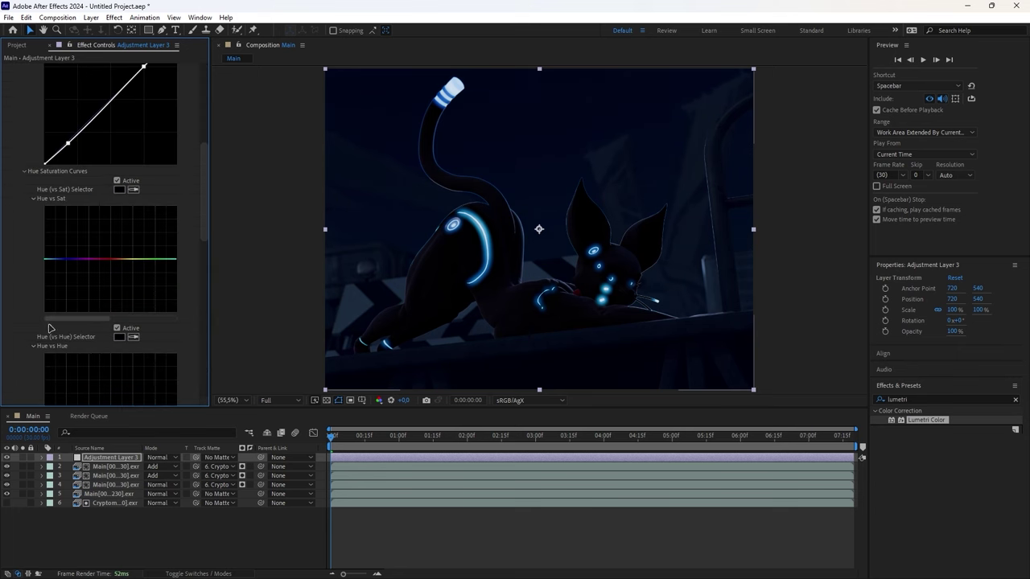
scroll(64, 258, down, 4)
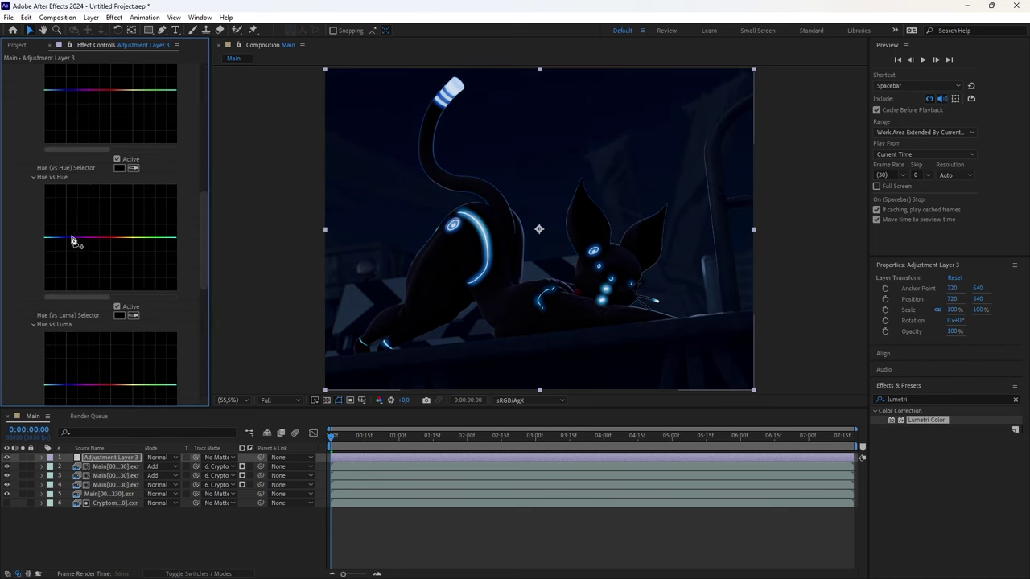
click(56, 237)
drag(60, 240, 32, 322)
scroll(32, 322, down, 8)
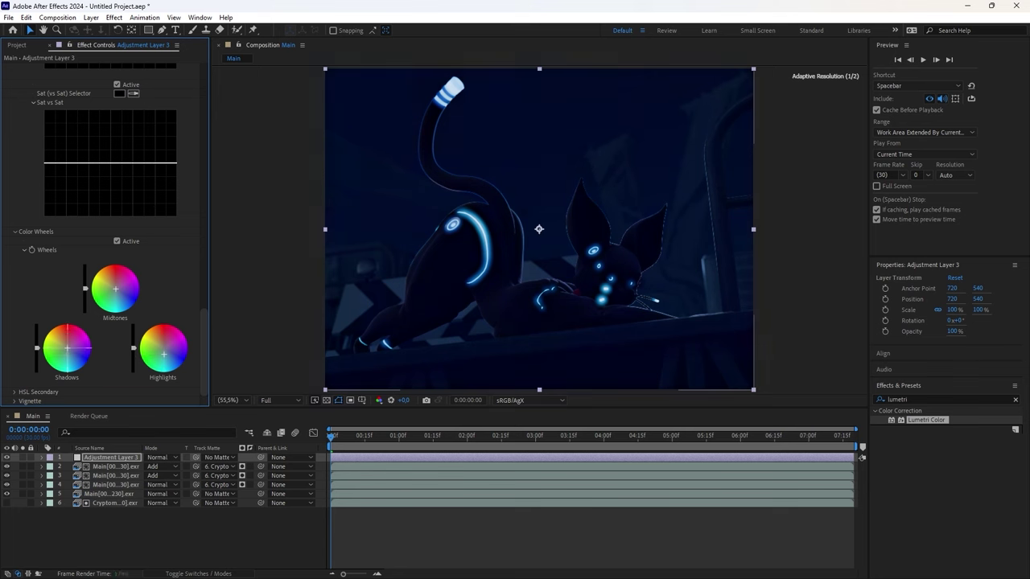
click(109, 493)
Set the Main render layer's Lumetri contrast to 14 and saturation to 30
scroll(81, 282, down, 5)
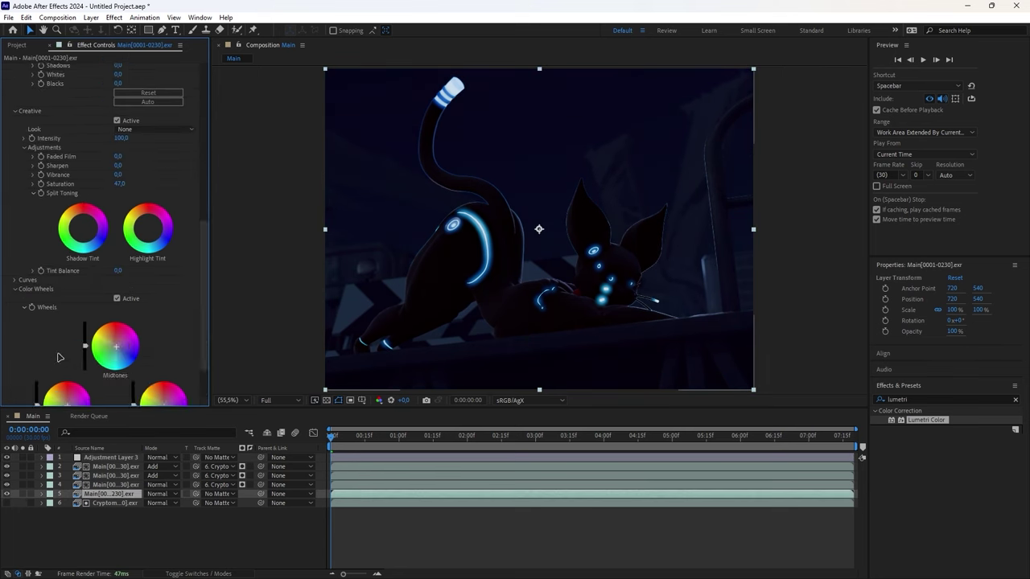
scroll(119, 181, up, 3)
drag(118, 182, 119, 160)
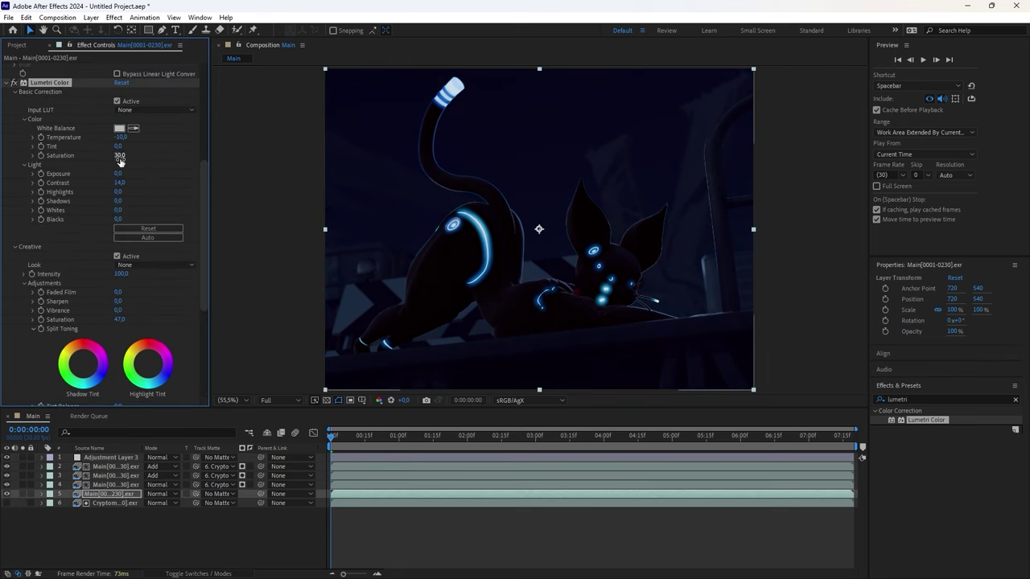
Set Adjustment Layer 3's vignette amount to -1,7
key(ctrl+Up)
key(ctrl+Up)
key(ctrl+Up)
key(ctrl+Up)
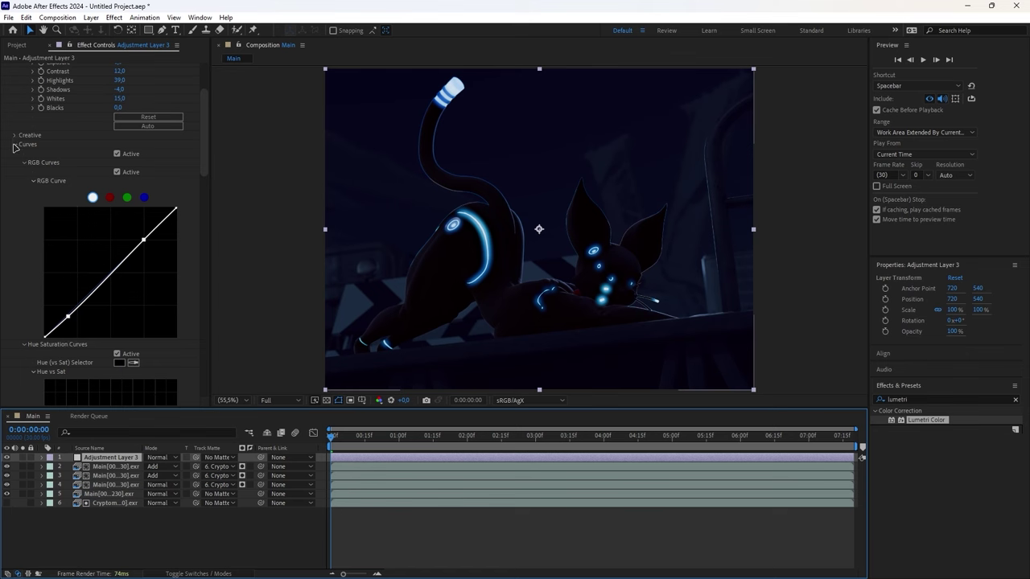
click(13, 146)
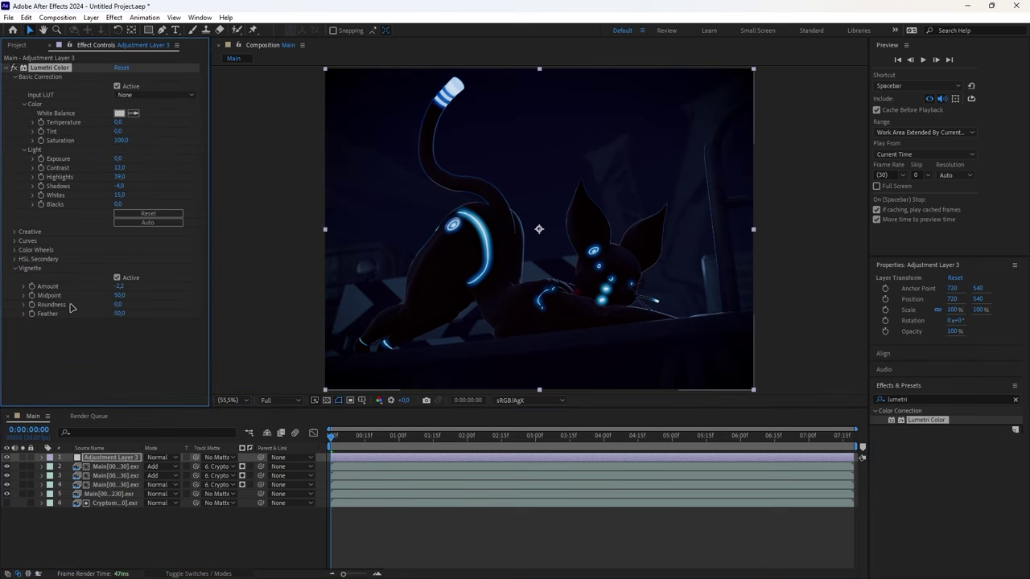
drag(119, 286, 139, 287)
click(101, 351)
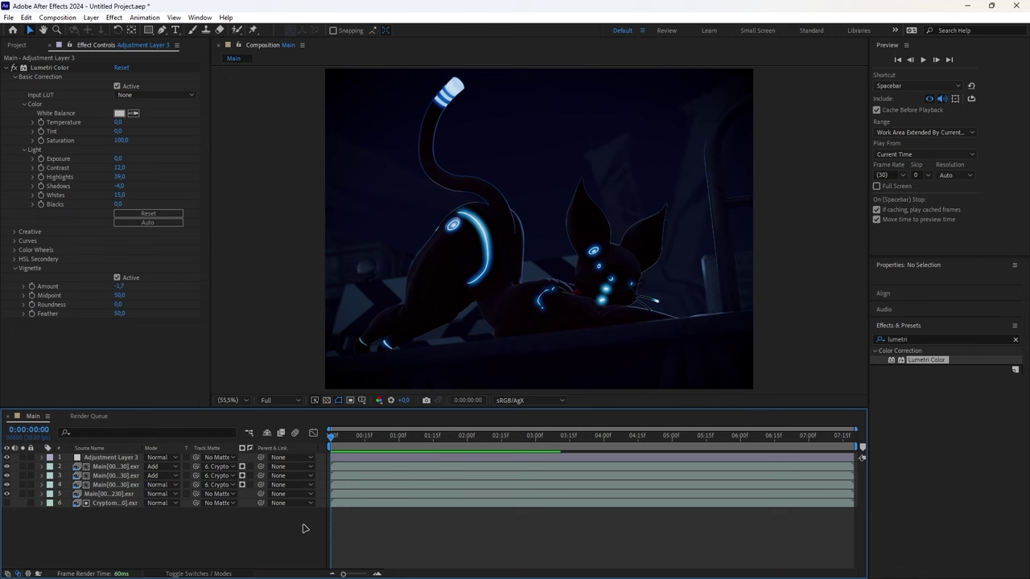
Queue the Main comp at 32 bpc colour depth, outputting to Main.mp4 on the desktop
key(ctrl+m)
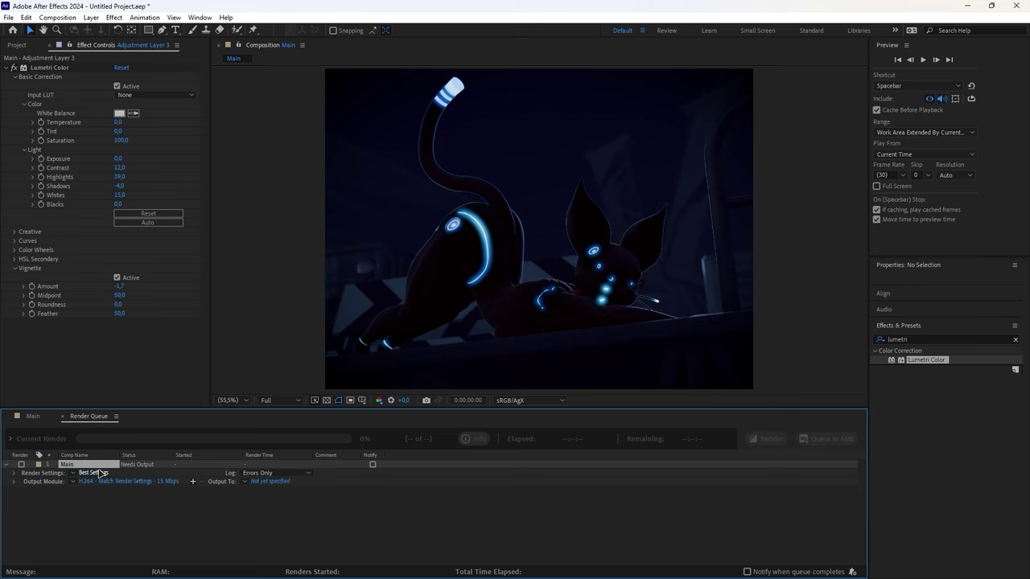
click(94, 473)
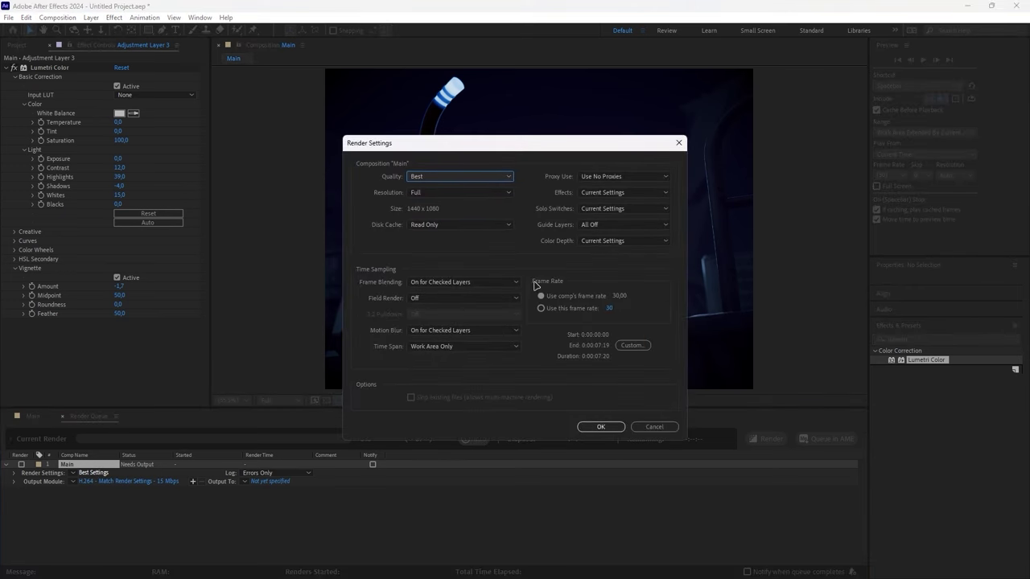
click(596, 240)
click(598, 289)
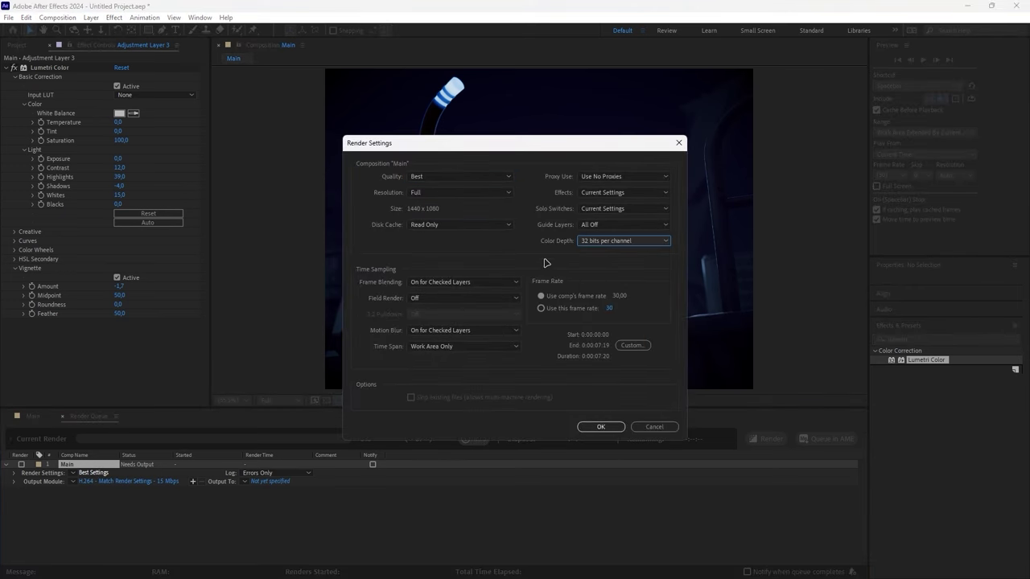
click(594, 426)
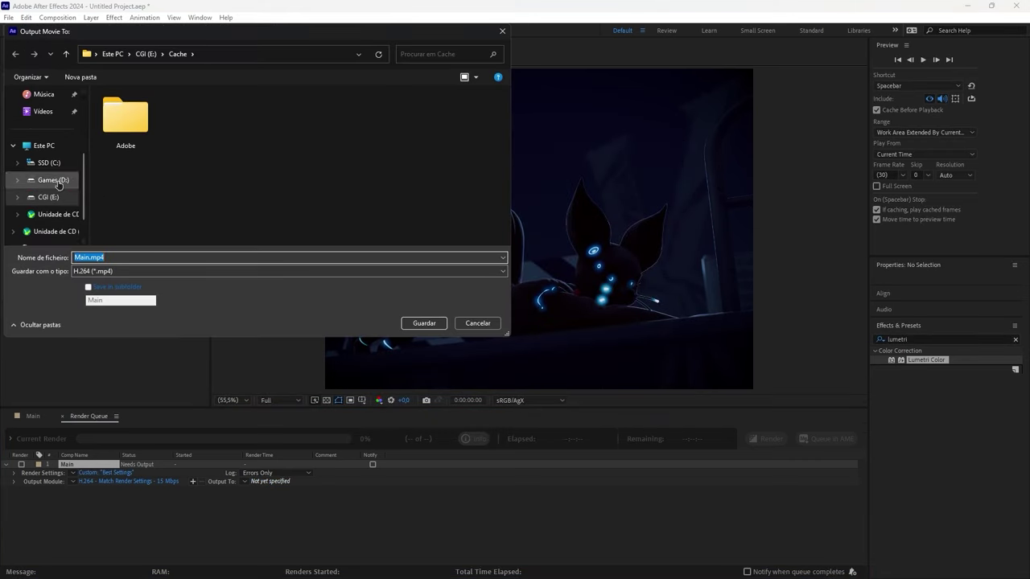
click(48, 143)
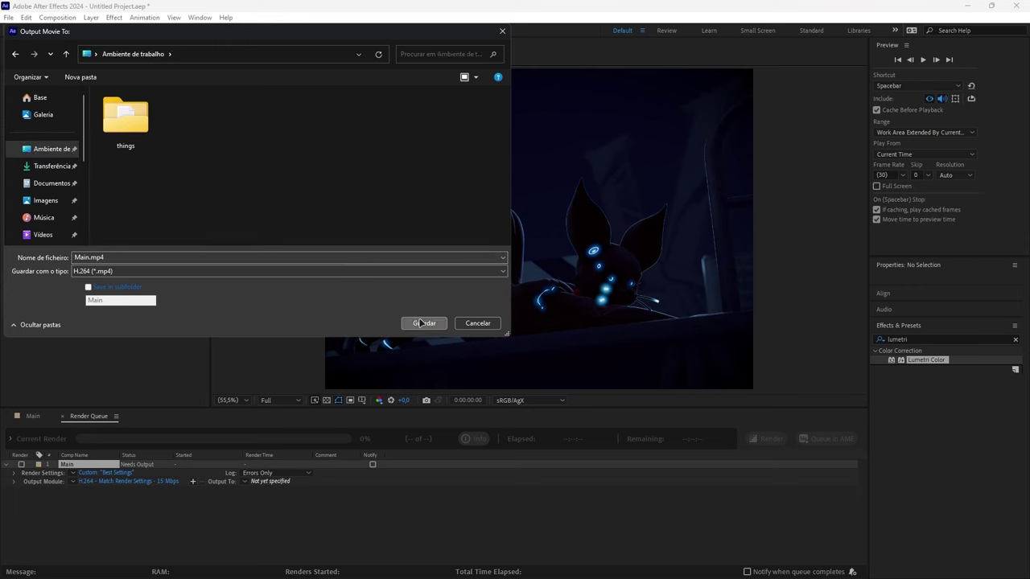
click(424, 323)
Confirm the H.264 format options in the Output Module settings
click(113, 482)
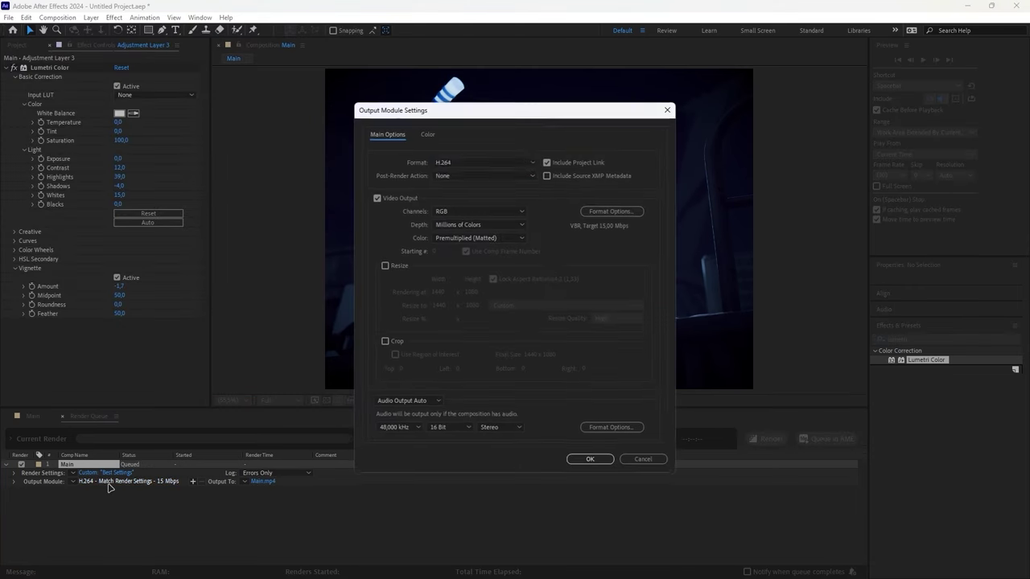
click(611, 210)
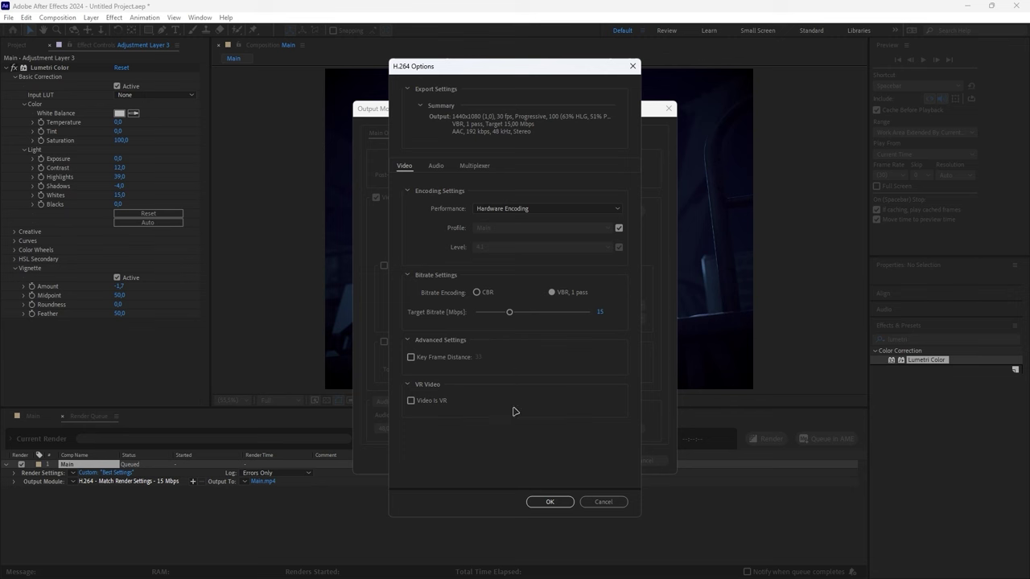
click(549, 502)
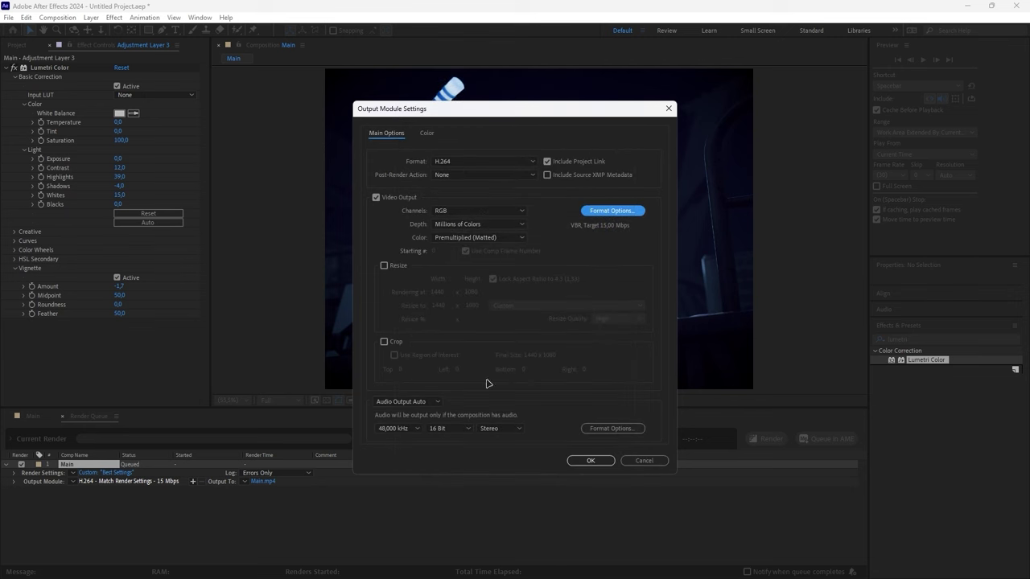
Set the output colour space to AgX Base sRGB and start the render
click(424, 133)
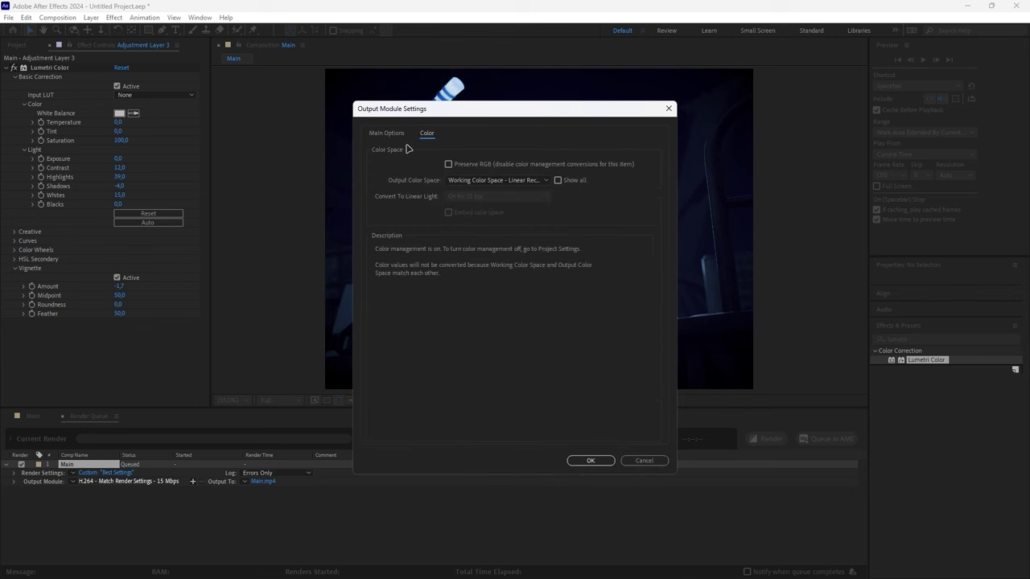
click(448, 180)
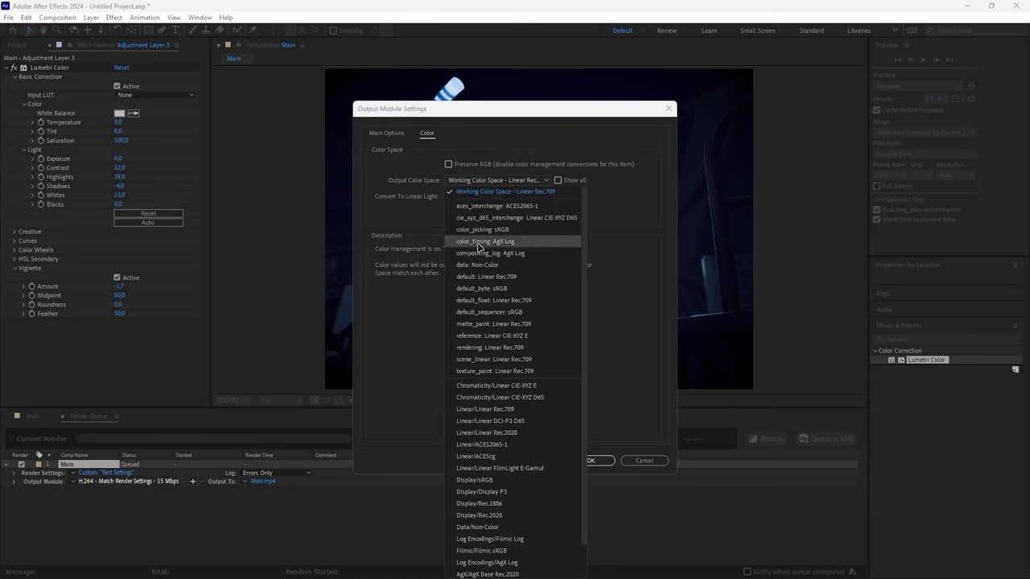
drag(584, 255, 584, 322)
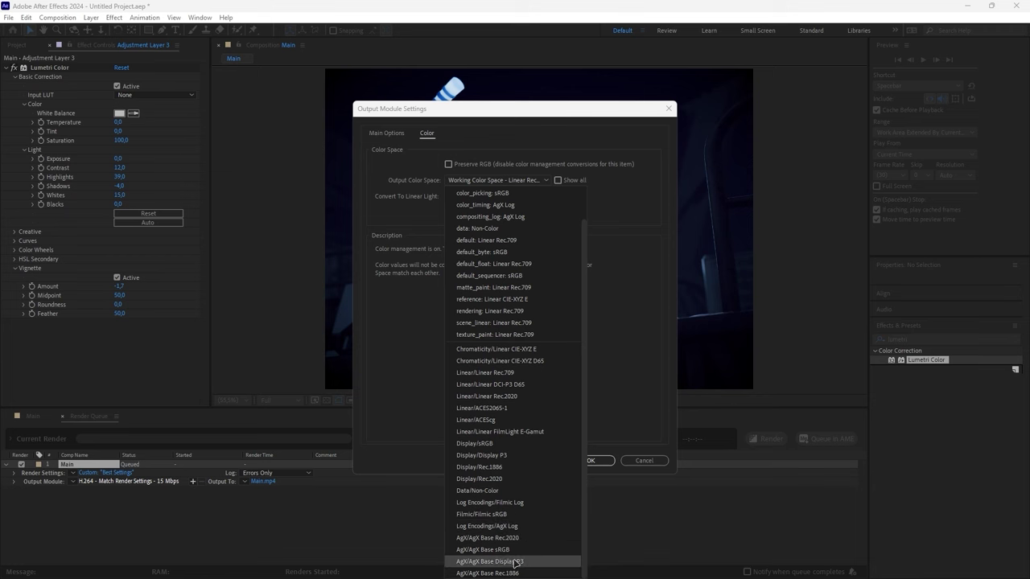
click(483, 549)
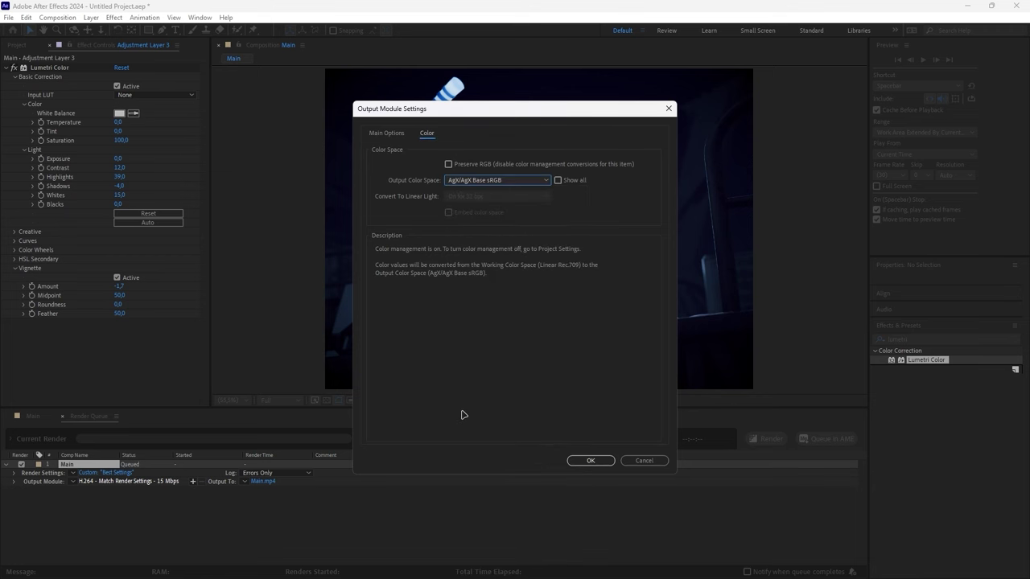
click(591, 461)
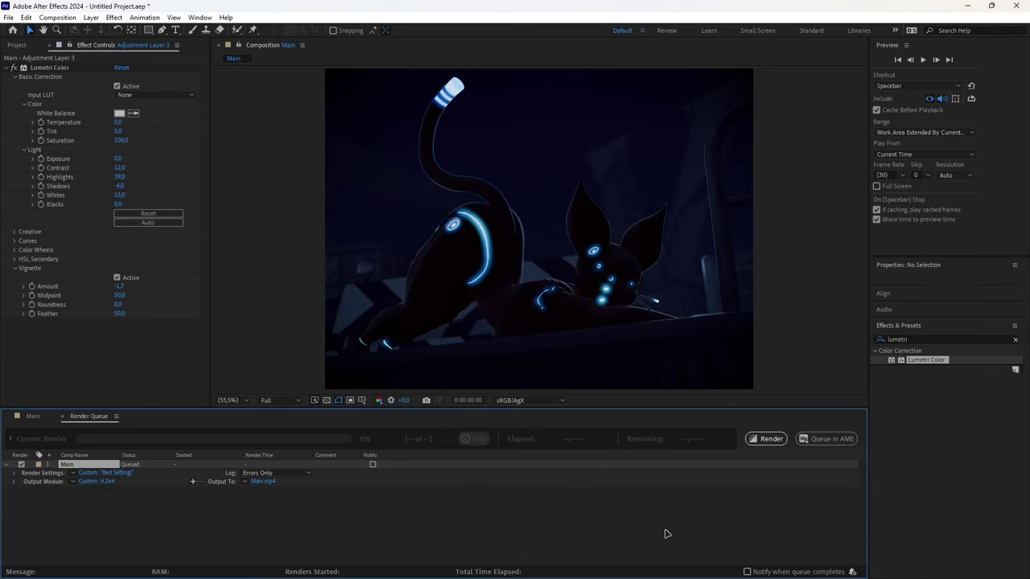
click(770, 439)
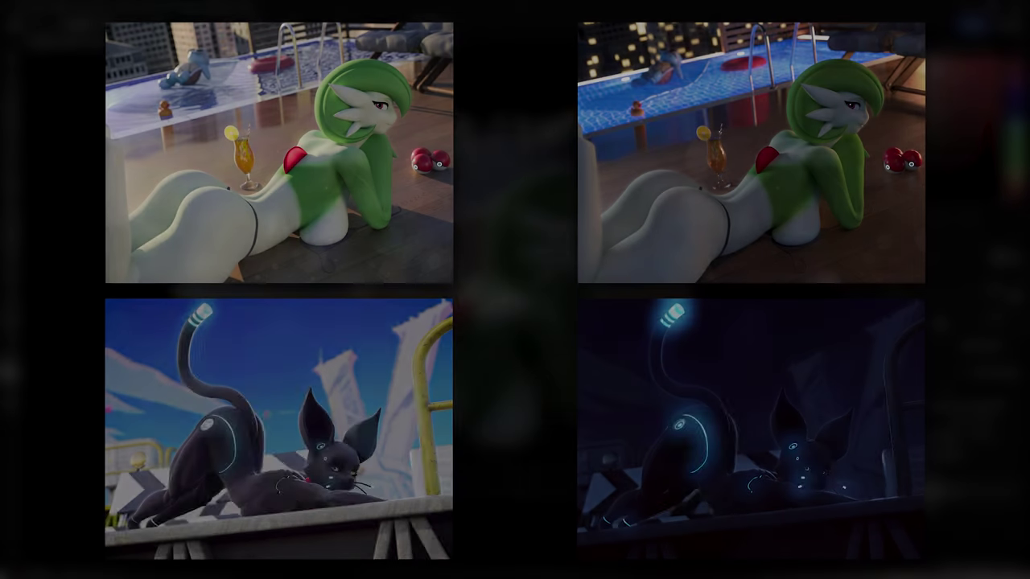